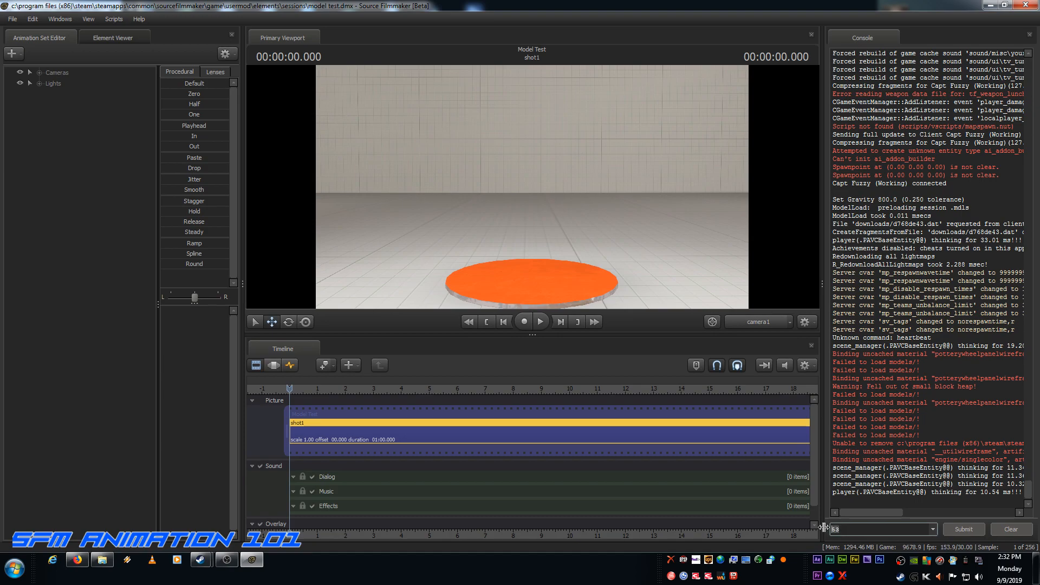
Step: Clear the console command field and switch to the Steam window
key("BackSpace")
key("BackSpace")
mouse_move(213, 563)
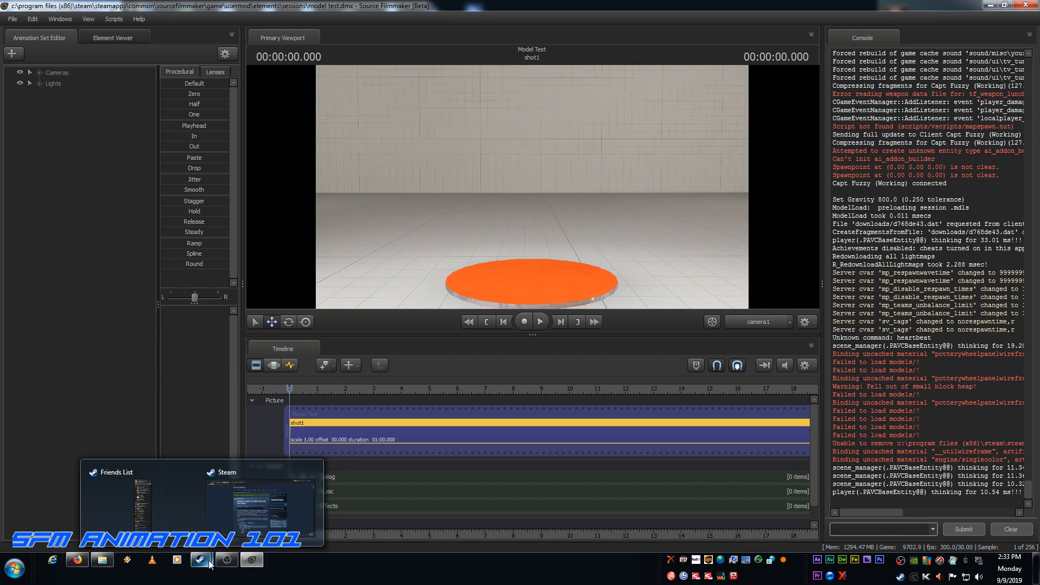
left_click(236, 494)
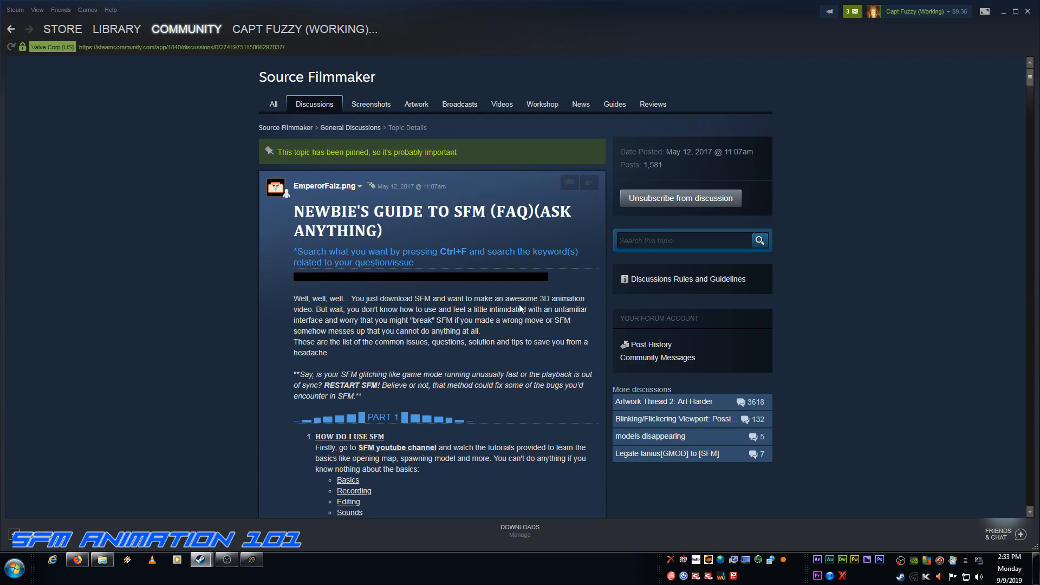
Step: Read through the pinned Newbie's Guide to SFM topic, covering its tutorial links, FAQ and export sections, and return to the discussions list
scroll(823, 280, "down", 6)
scroll(823, 281, "down", 6)
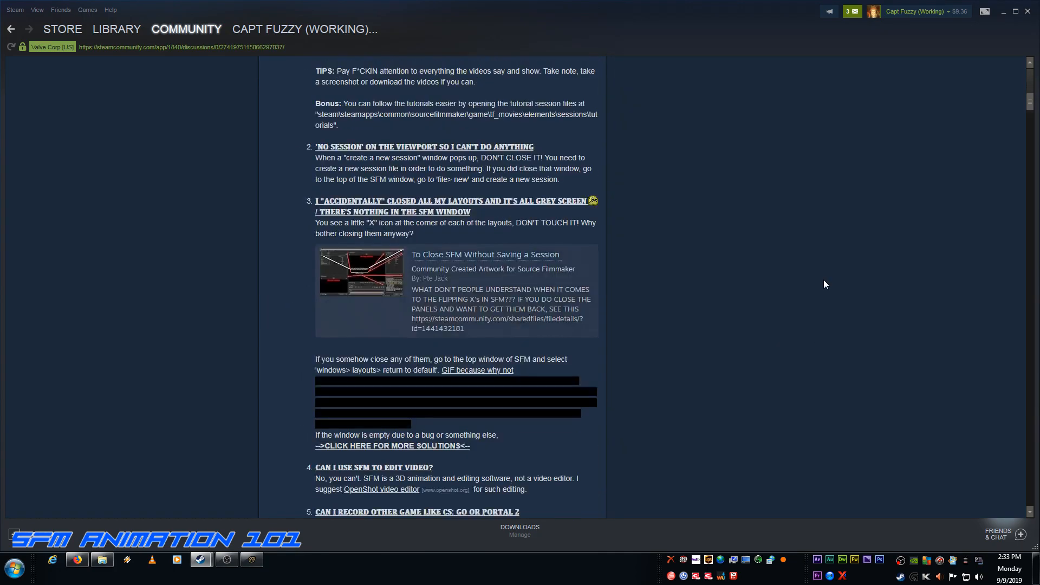
scroll(824, 280, "down", 2)
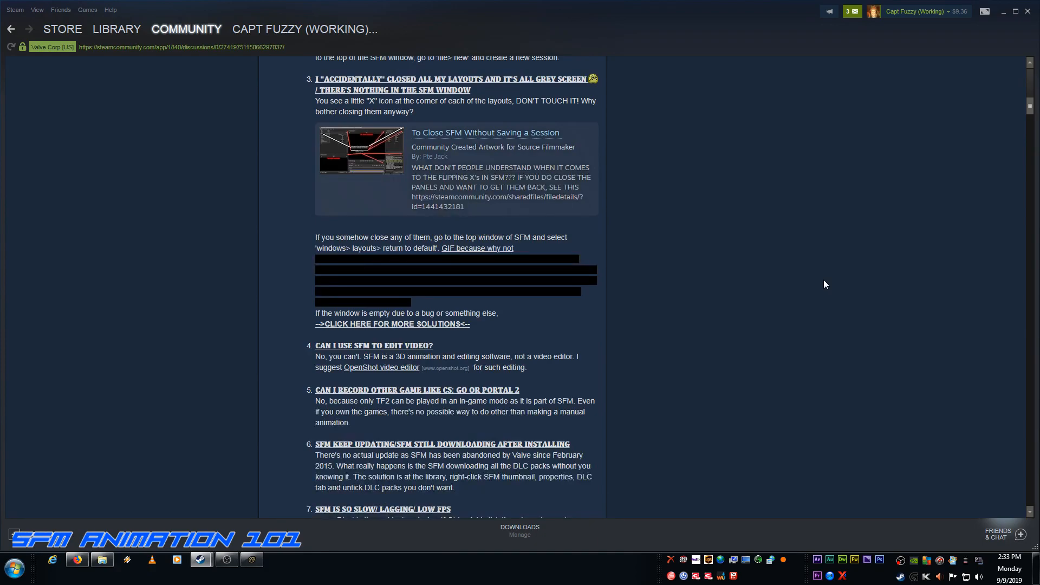
scroll(823, 284, "down", 1)
scroll(823, 284, "up", 10)
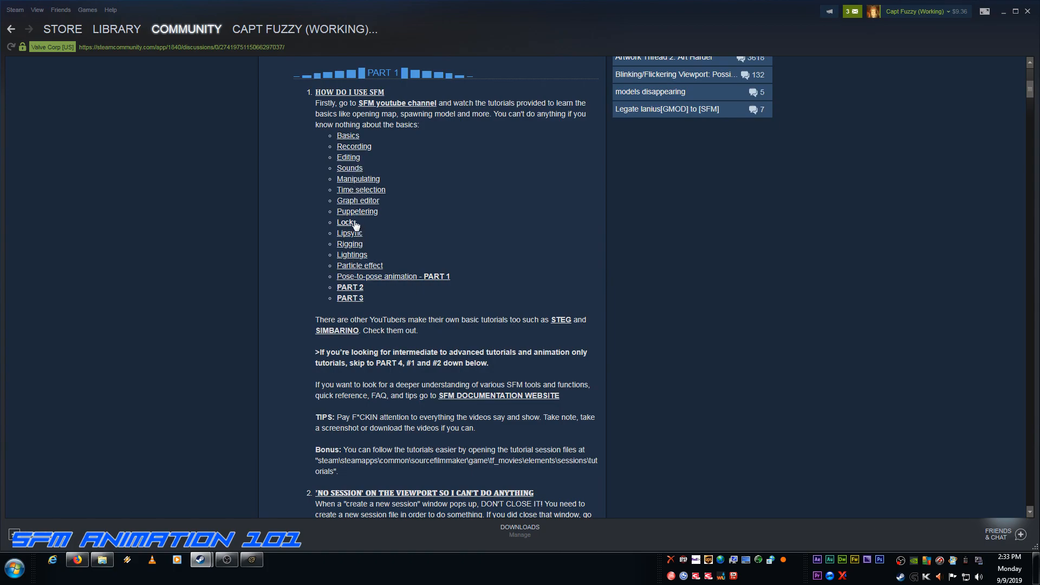
scroll(662, 266, "down", 5)
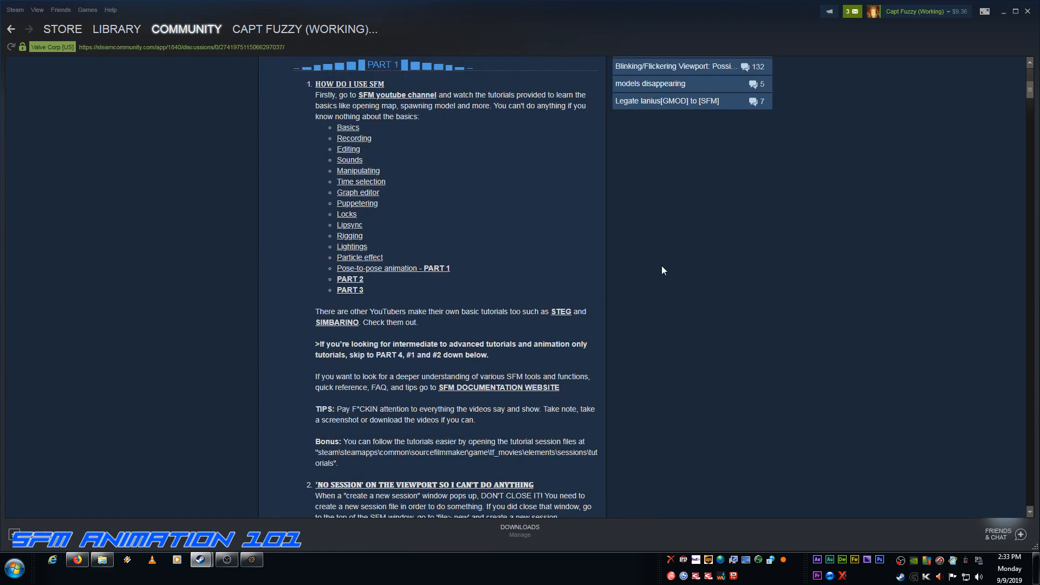
scroll(661, 267, "down", 6)
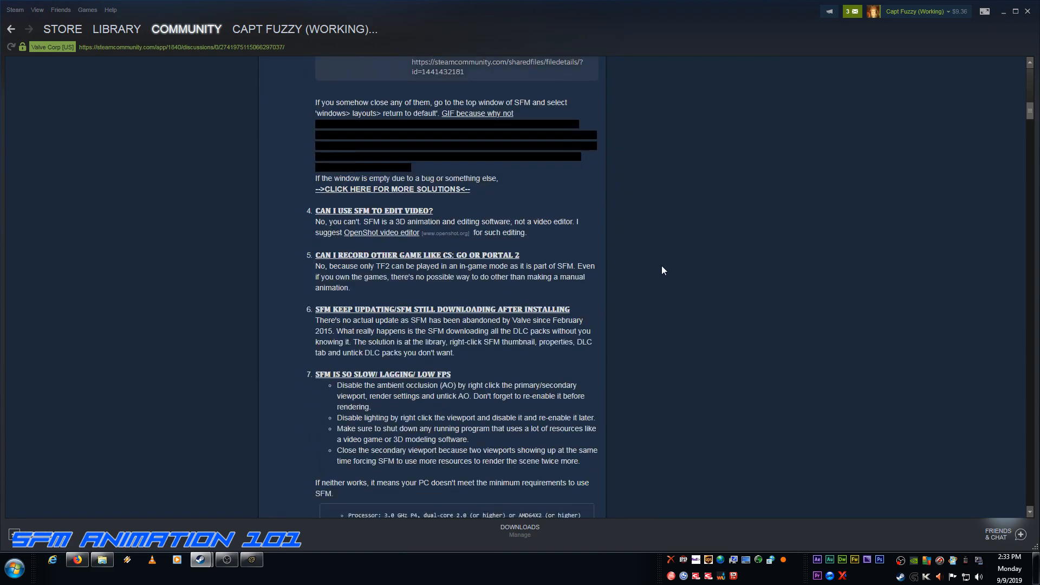
scroll(663, 269, "up", 4)
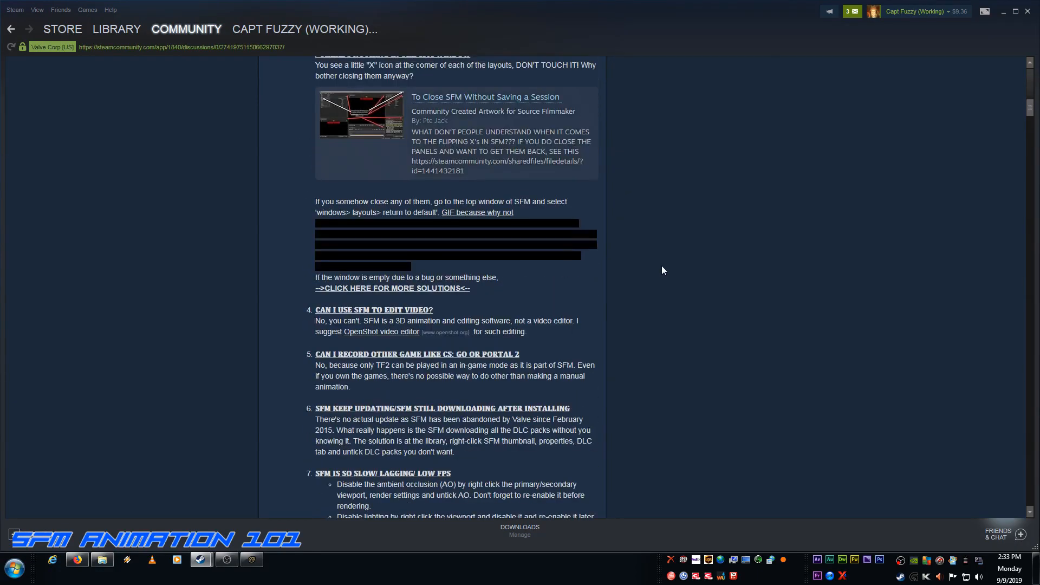
scroll(663, 269, "down", 3)
scroll(662, 269, "down", 17)
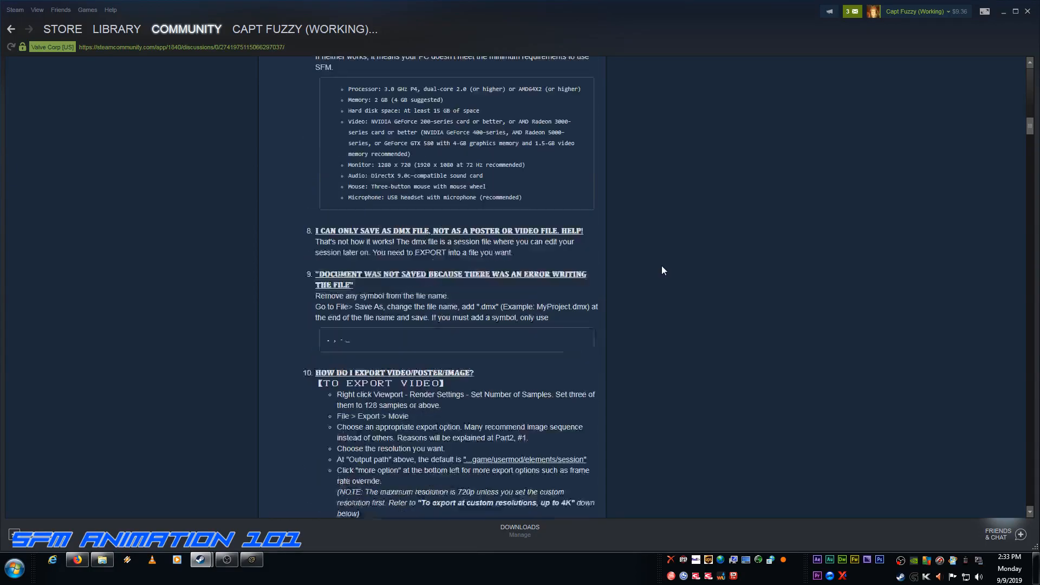
scroll(661, 267, "down", 10)
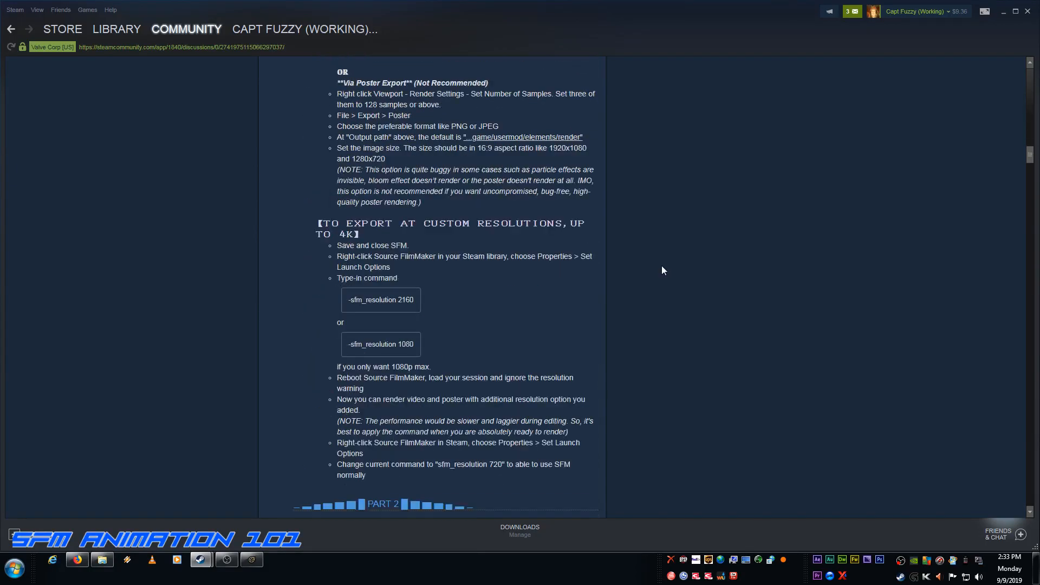
scroll(662, 269, "up", 11)
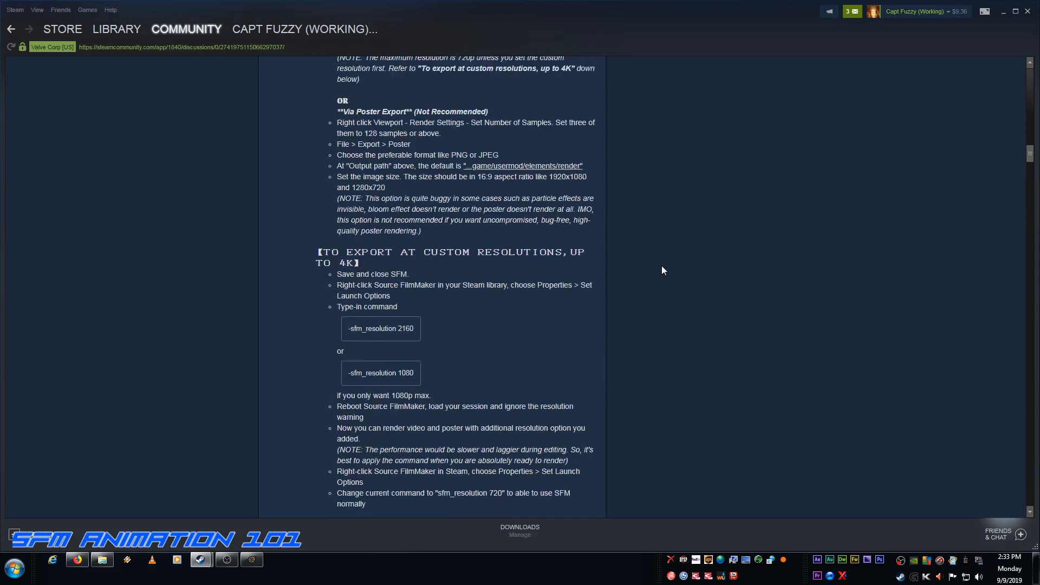
scroll(662, 269, "up", 20)
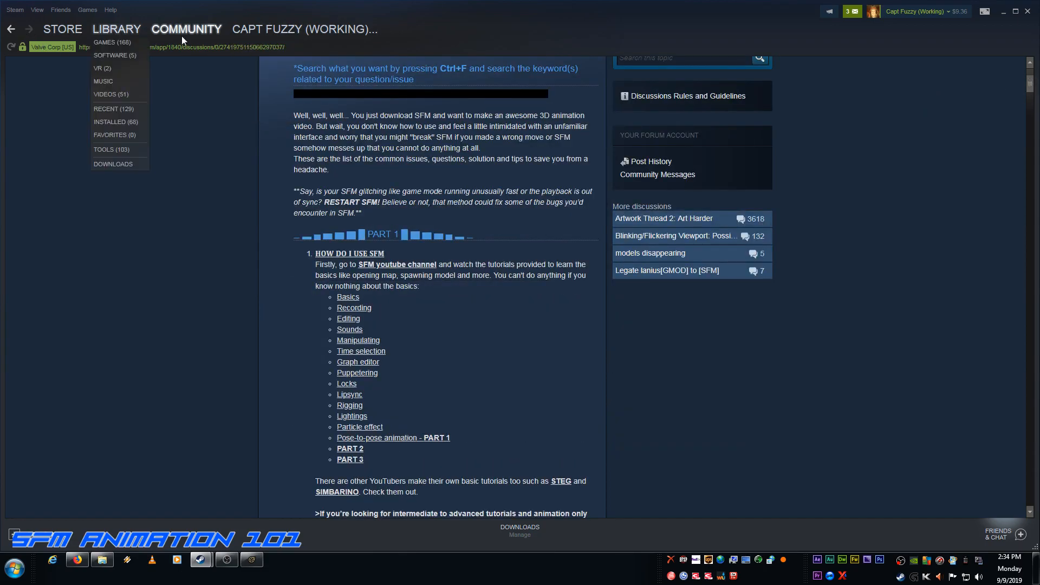
left_click(11, 29)
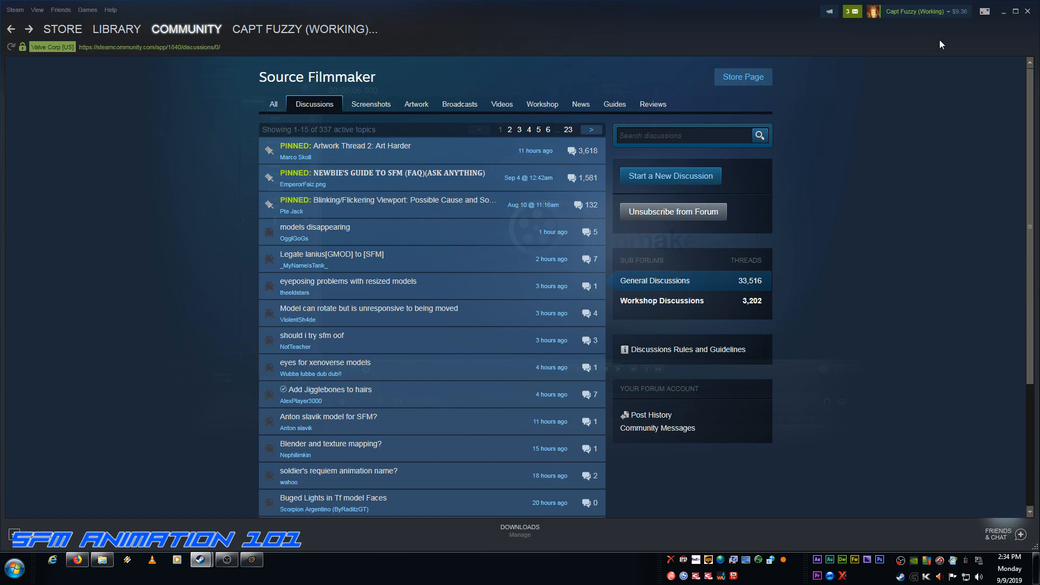
left_click(1001, 15)
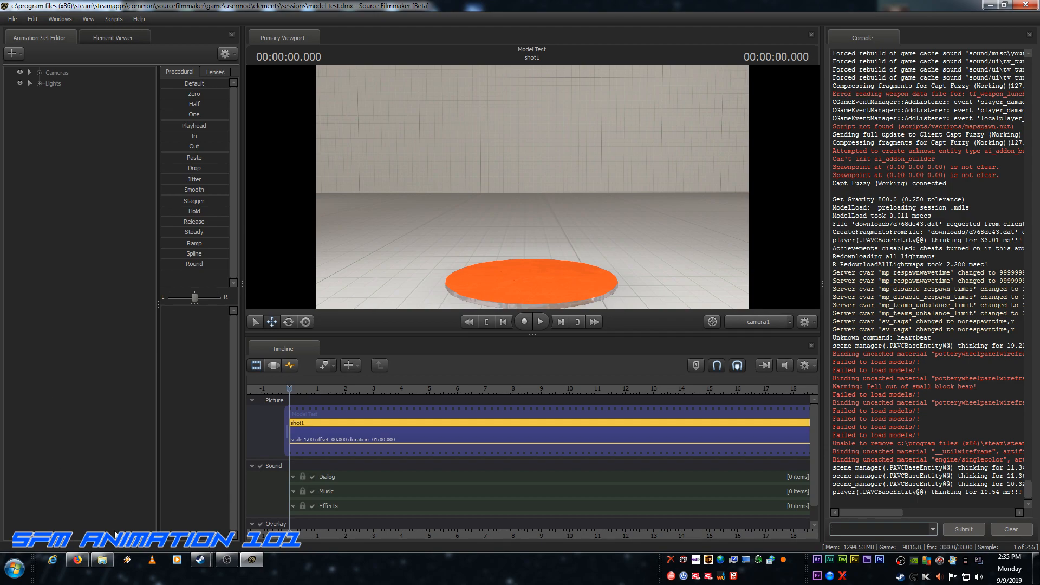
Step: Switch to Firefox and look over the Wikipedia article on the twelve basic principles of animation
left_click(77, 559)
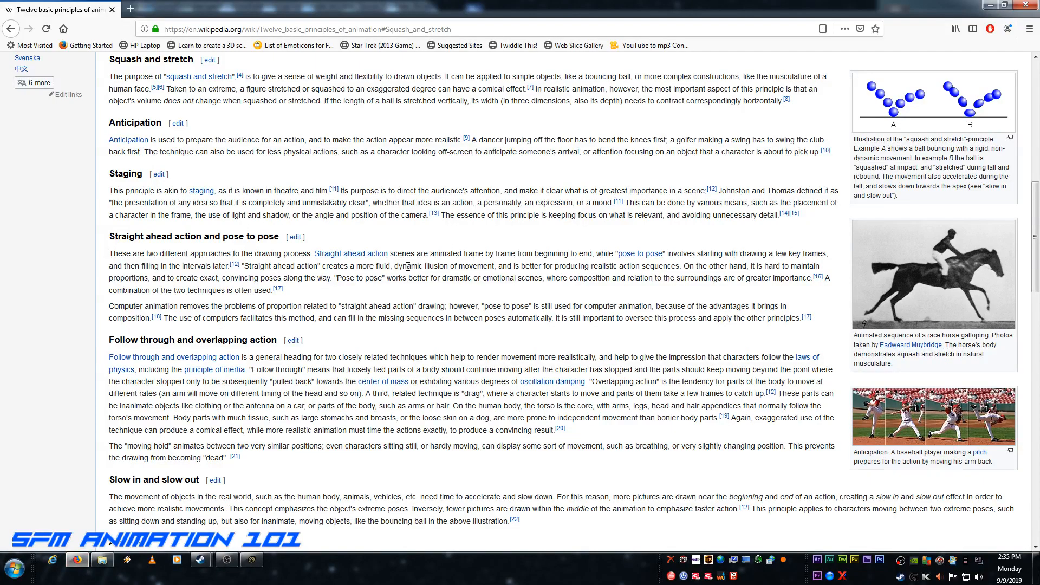
scroll(407, 266, "up", 10)
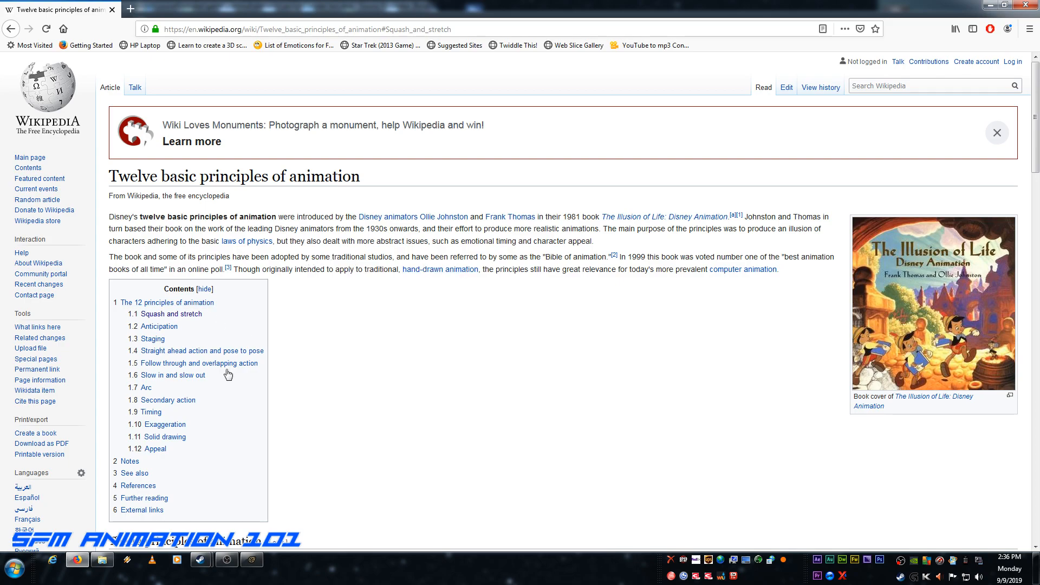
scroll(468, 371, "down", 10)
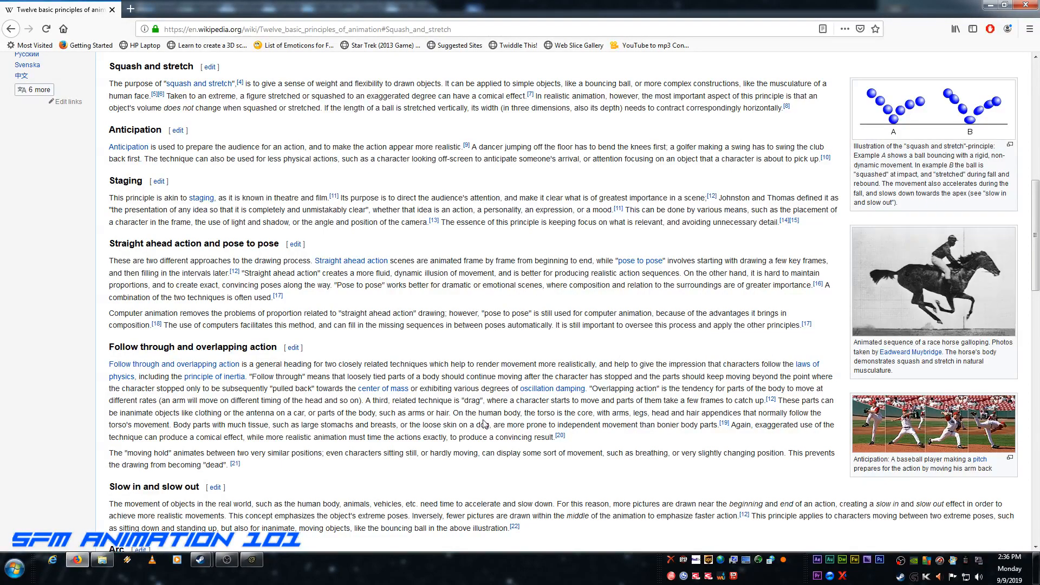
scroll(483, 420, "down", 3)
scroll(484, 419, "down", 5)
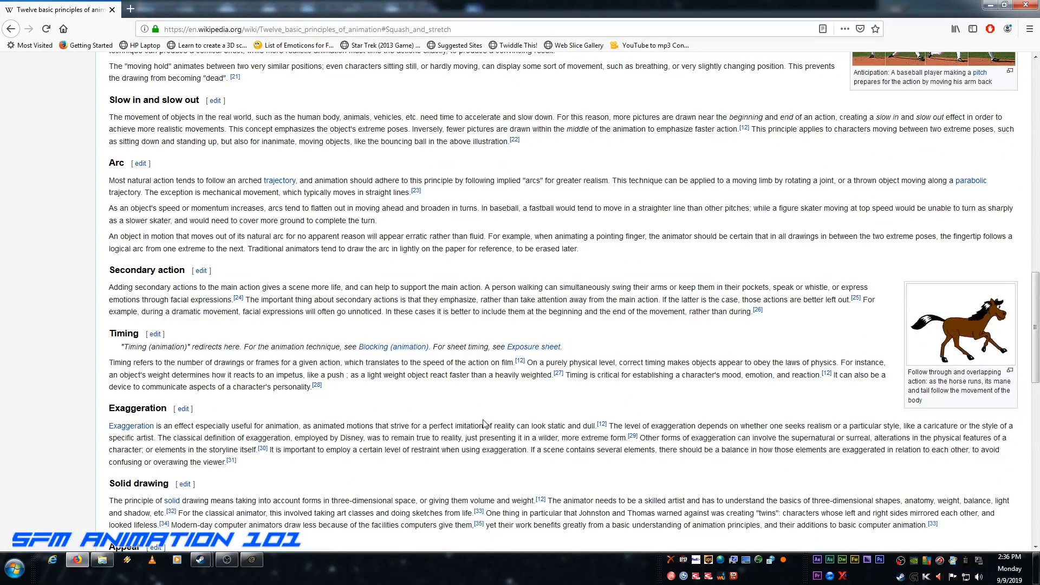
scroll(517, 347, "up", 20)
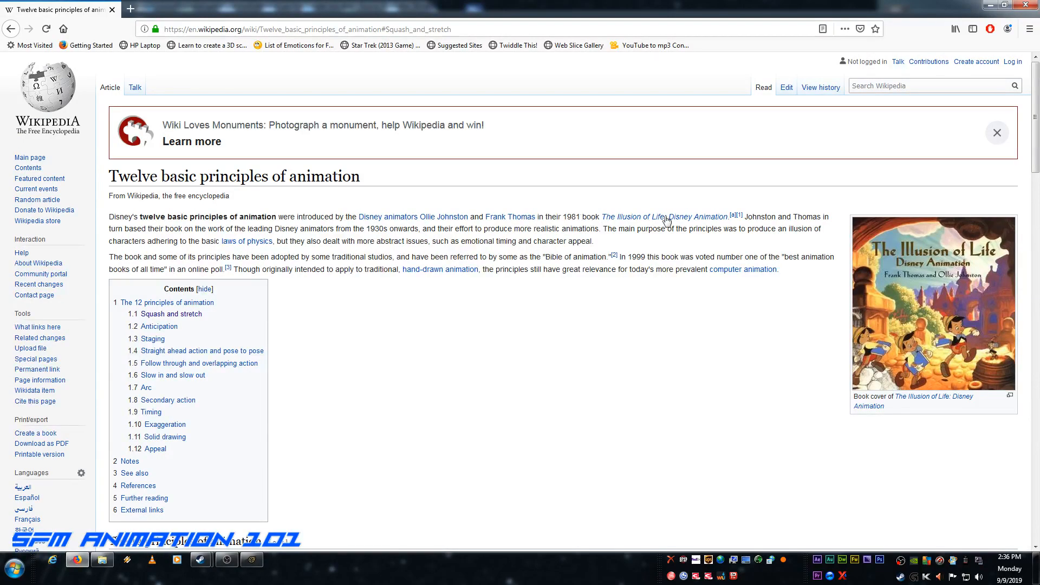
left_click(987, 7)
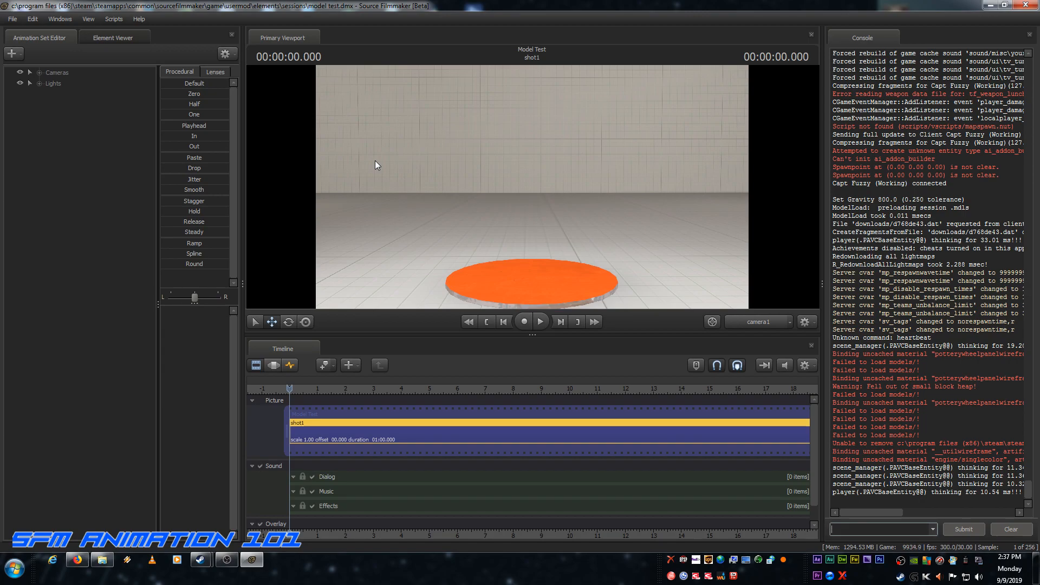
Step: Create an animation set for a new model using player\hwm\scout.mdl, with the tf_movies models filtered by hwm
left_click(20, 53)
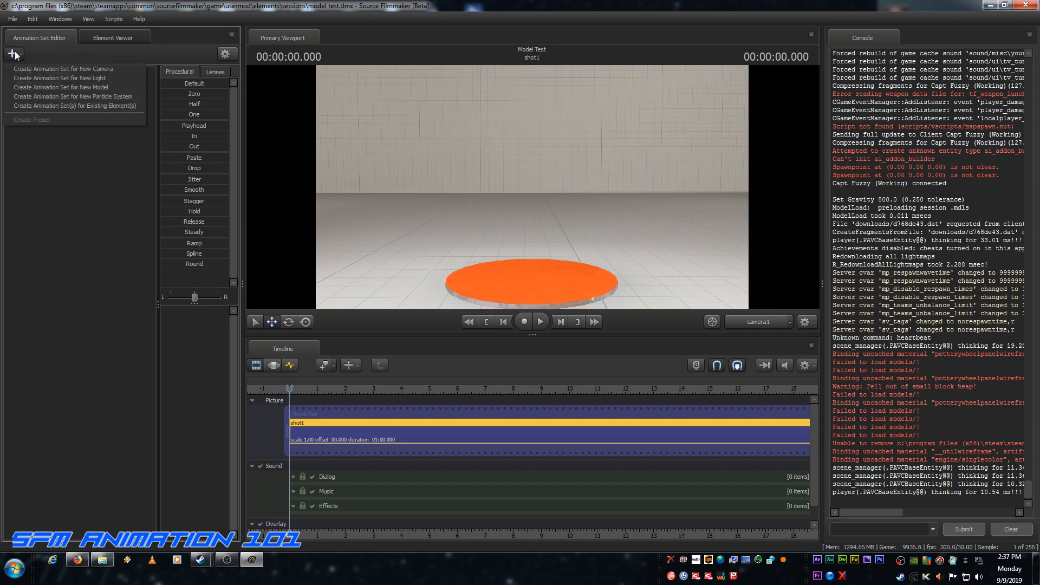
left_click(51, 86)
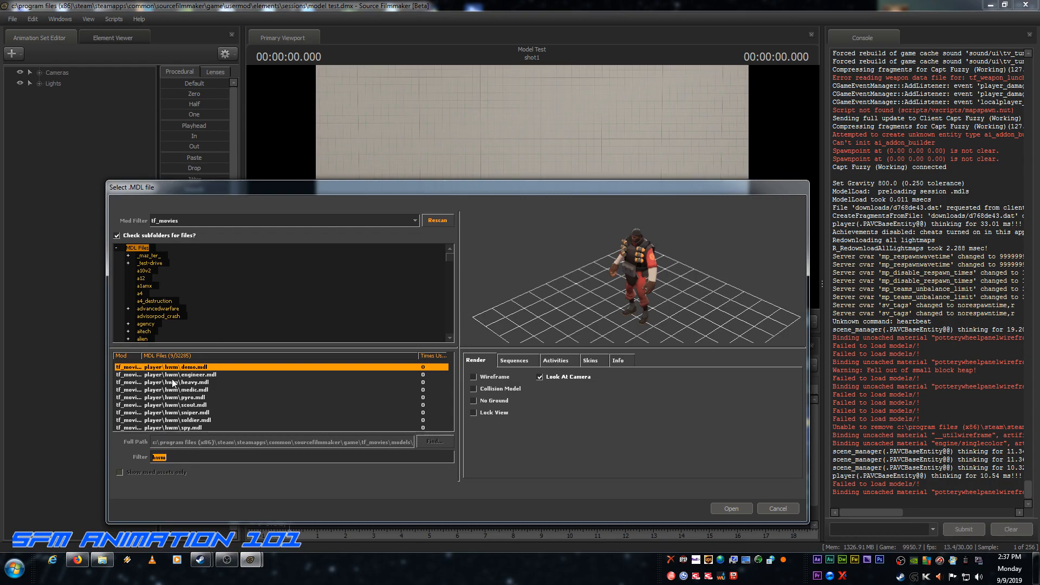
left_click(190, 405)
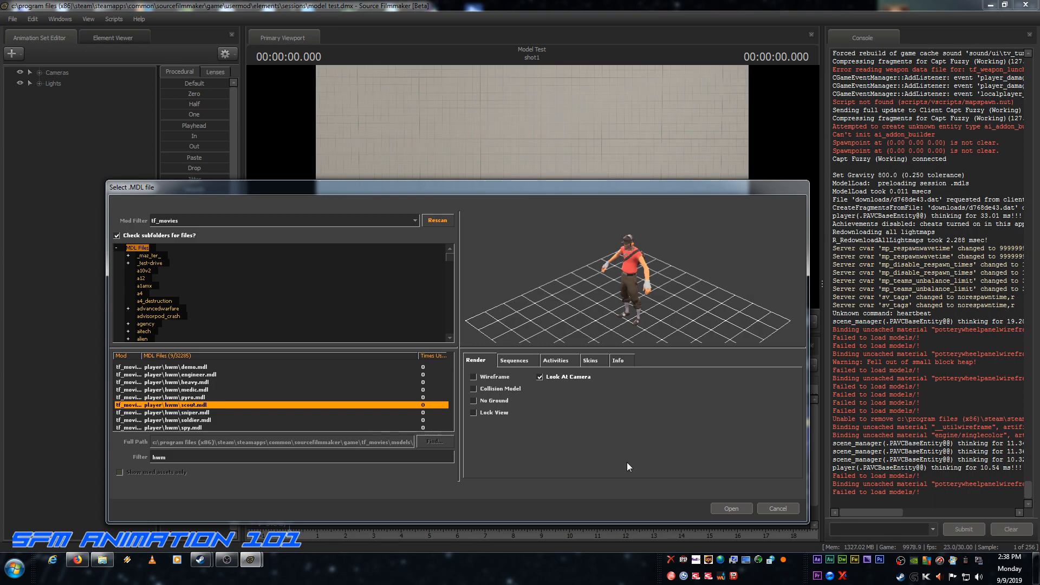
left_click(731, 509)
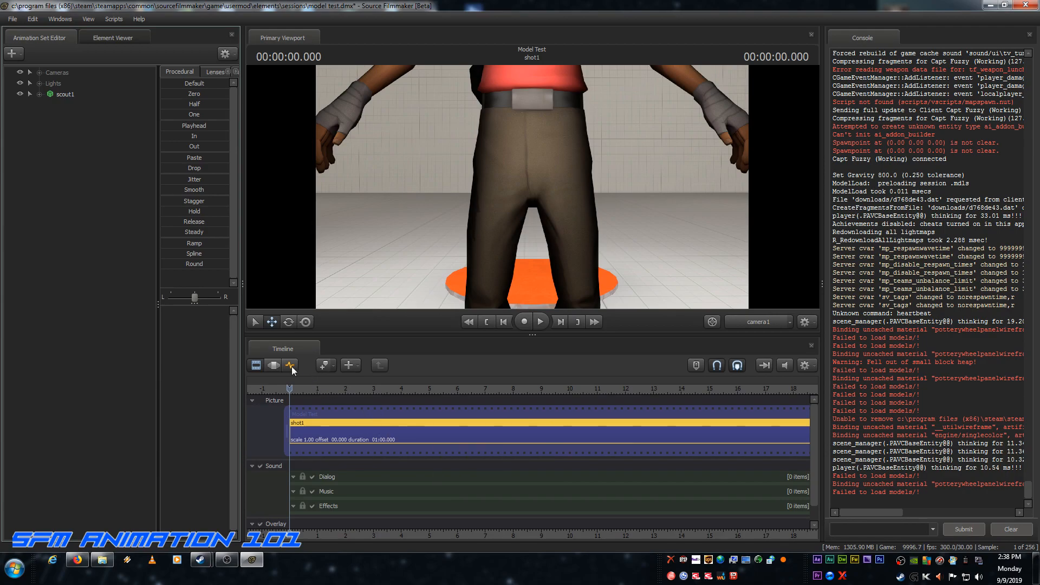
Step: In the Motion Editor, zero the rootTransform in the Body group of the scout1 animation set
left_click(274, 364)
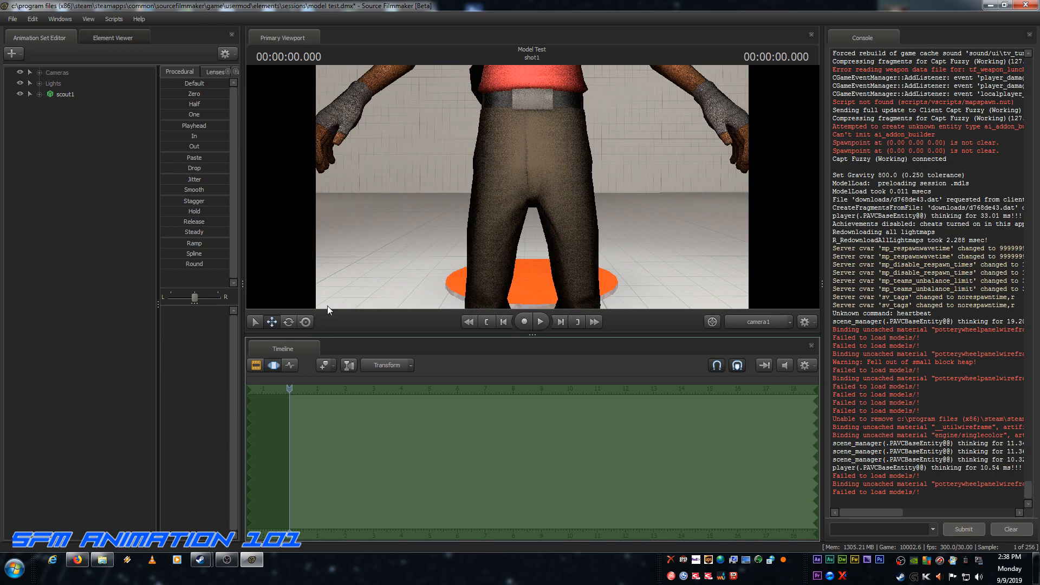
left_click(39, 94)
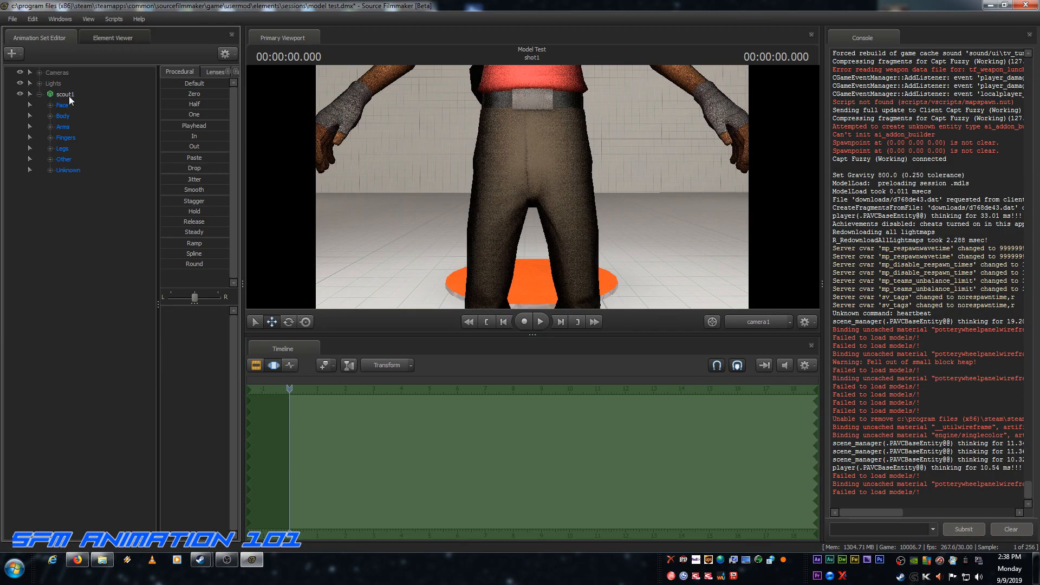
left_click(49, 116)
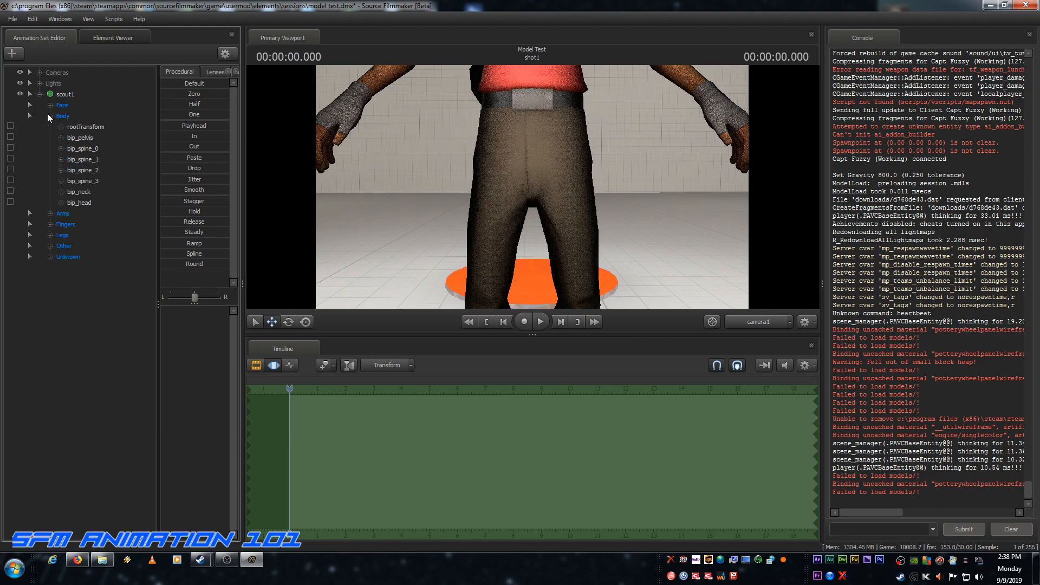
left_click(75, 126)
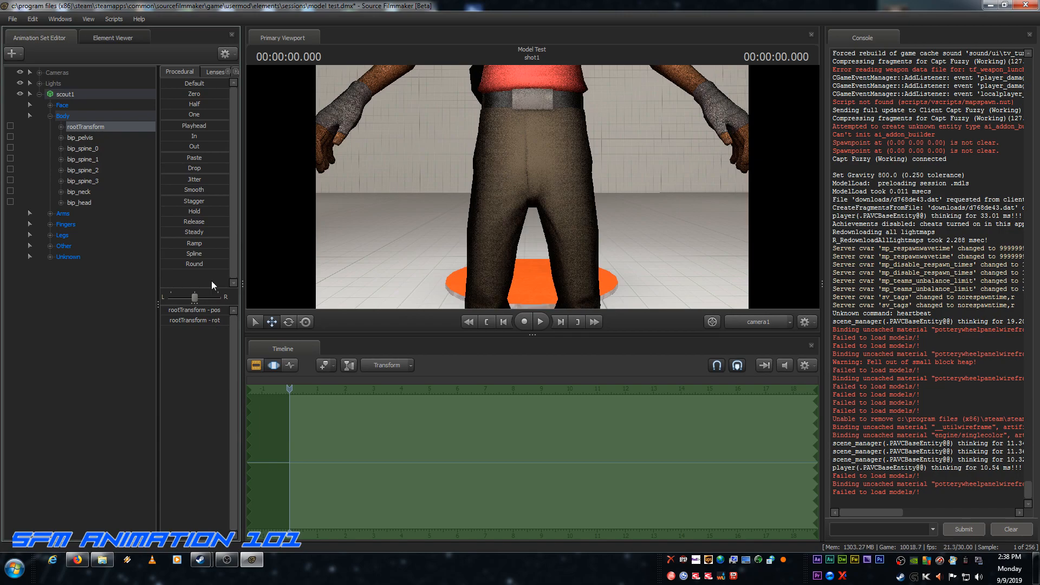
left_click(166, 92)
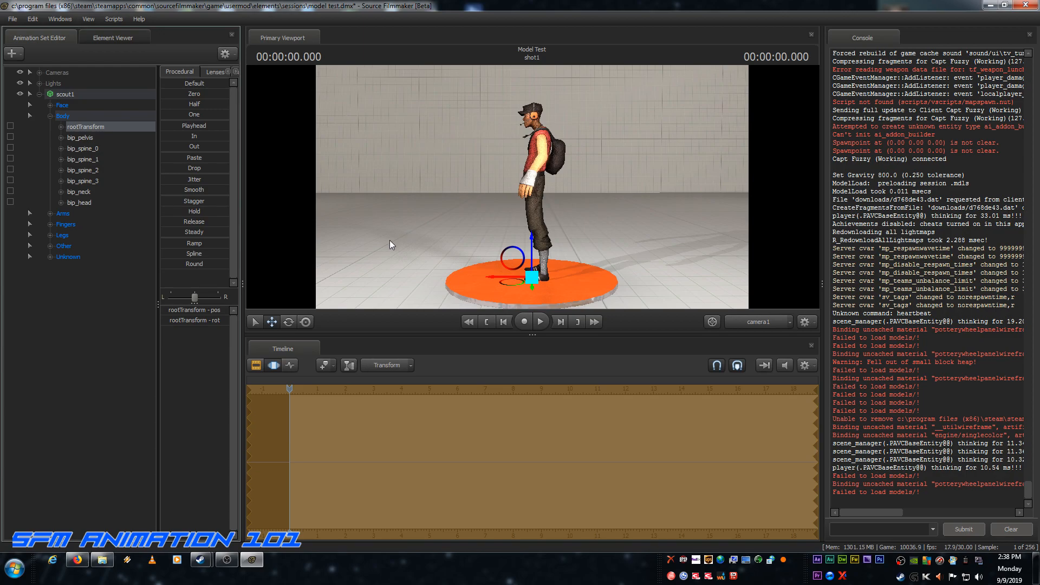
Step: Try rotating the scout's rootTransform freehand to face the camera with the Rotate tool, and undo the rotation
left_click(291, 321)
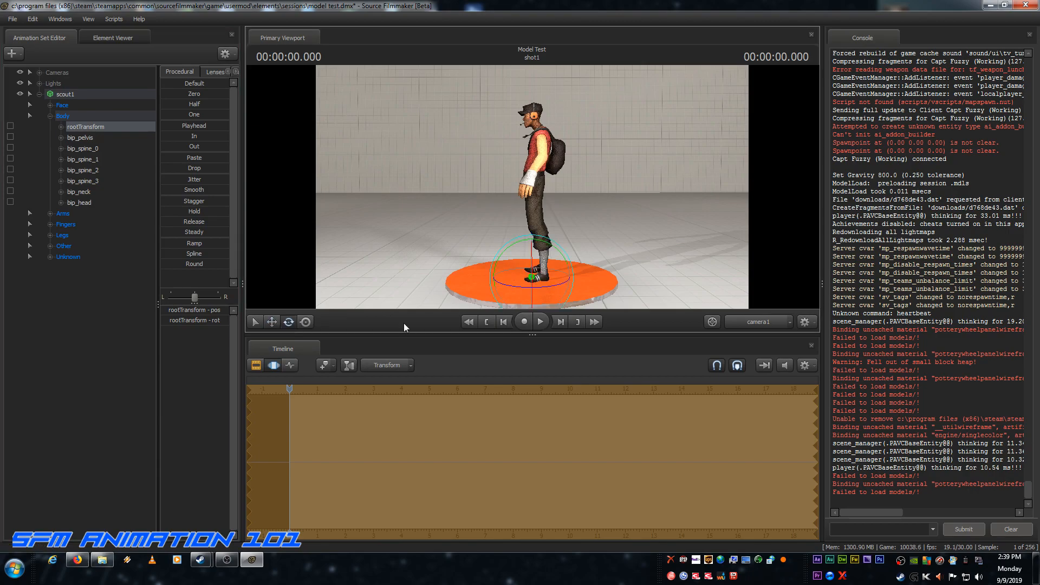
left_click_drag(520, 285, 563, 287)
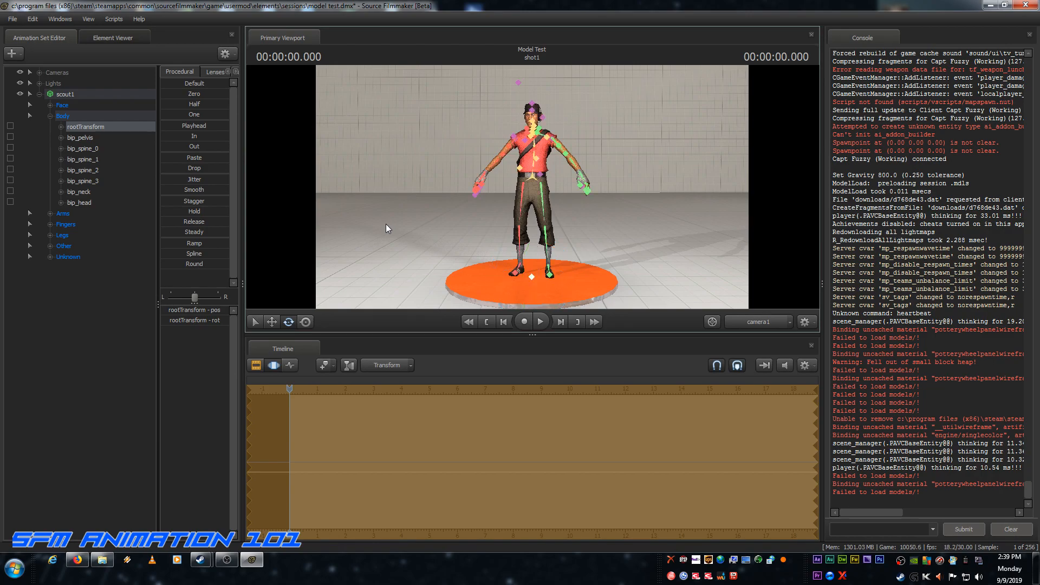
key("ctrl+z")
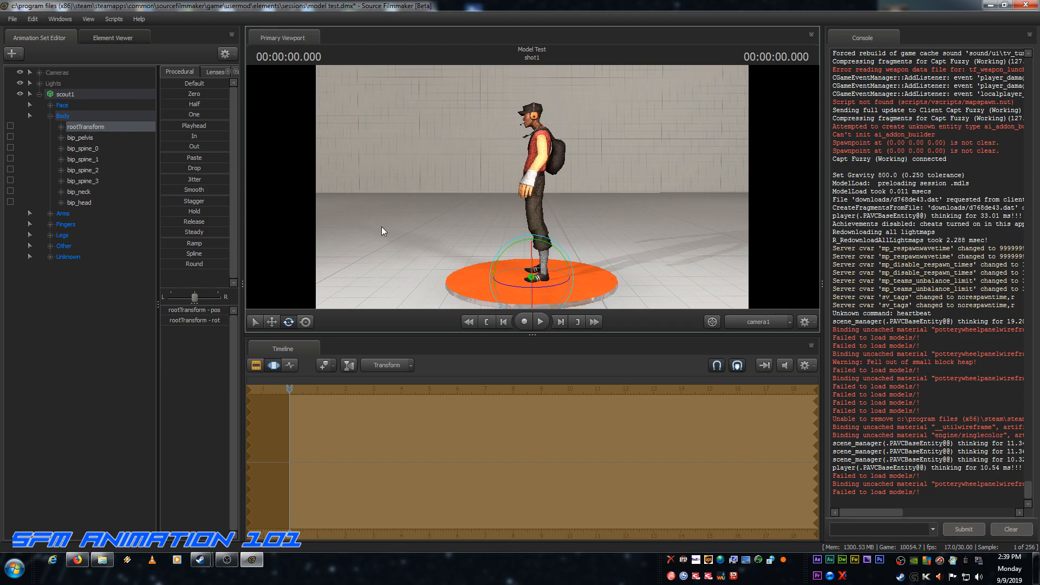
Step: Set the third rotation value of the scout's rootTransform to 90
left_click(217, 319)
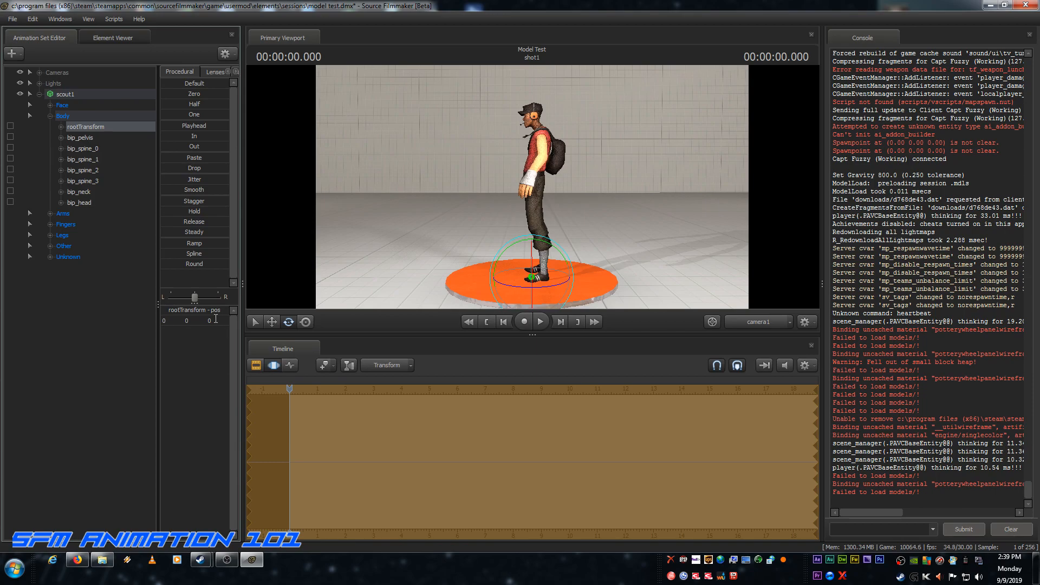
left_click_drag(214, 320, 204, 320)
type("90")
key("Return")
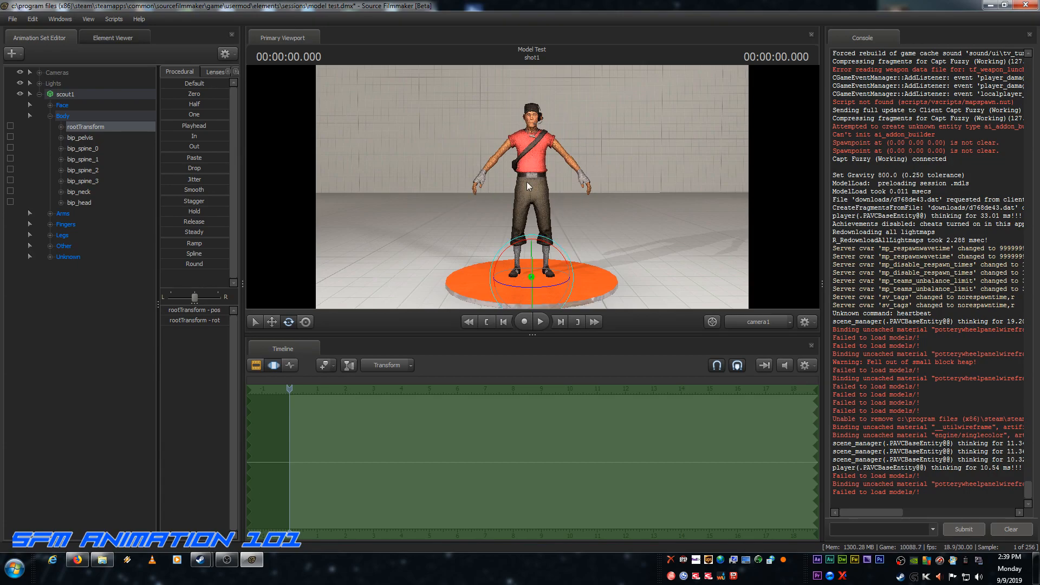
Step: Import the ragdoll sequence onto the whole scout1 animation set, and clear the selection
left_click(67, 92)
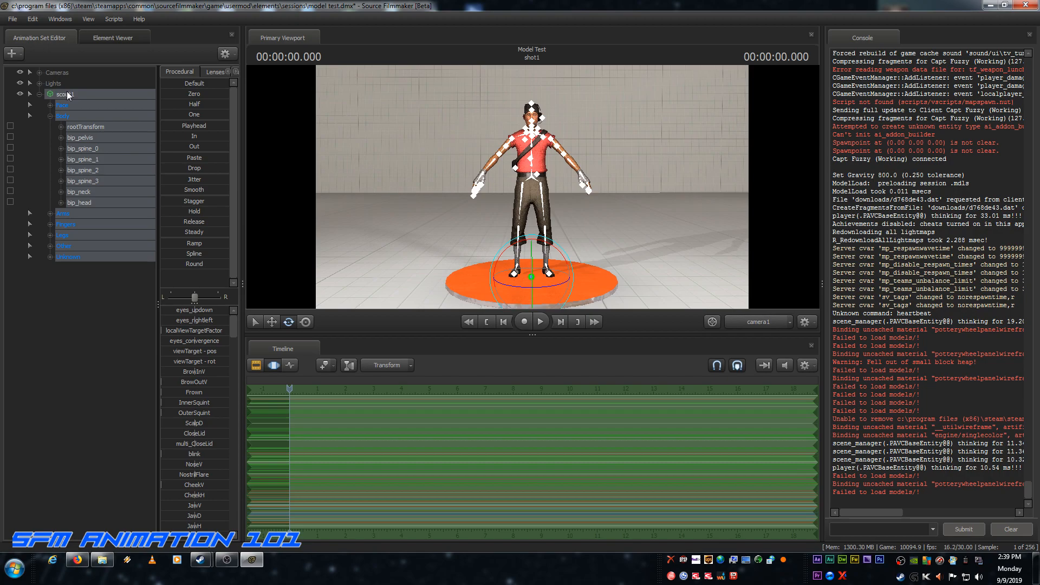
right_click(67, 92)
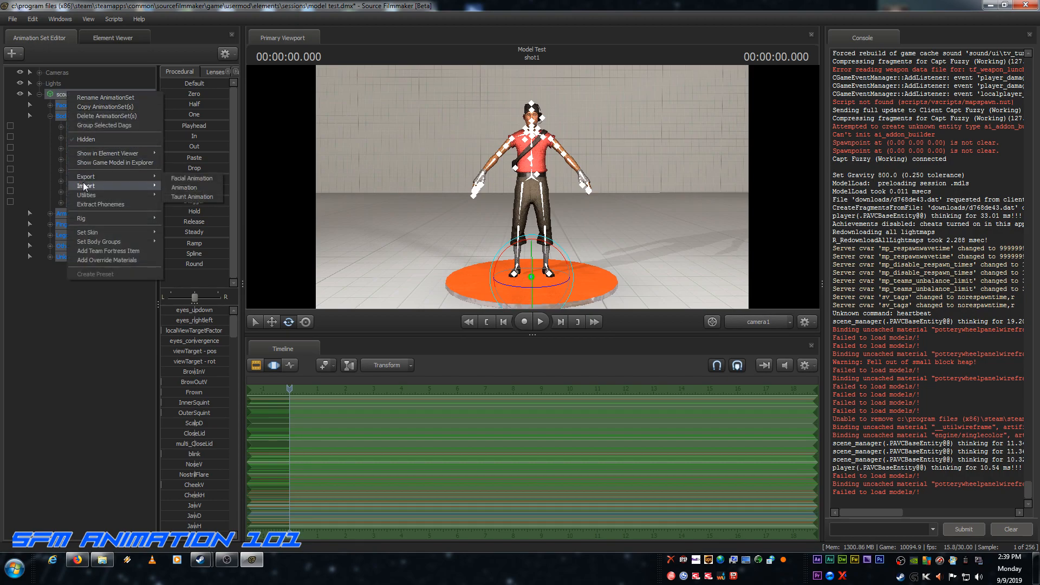
mouse_move(83, 185)
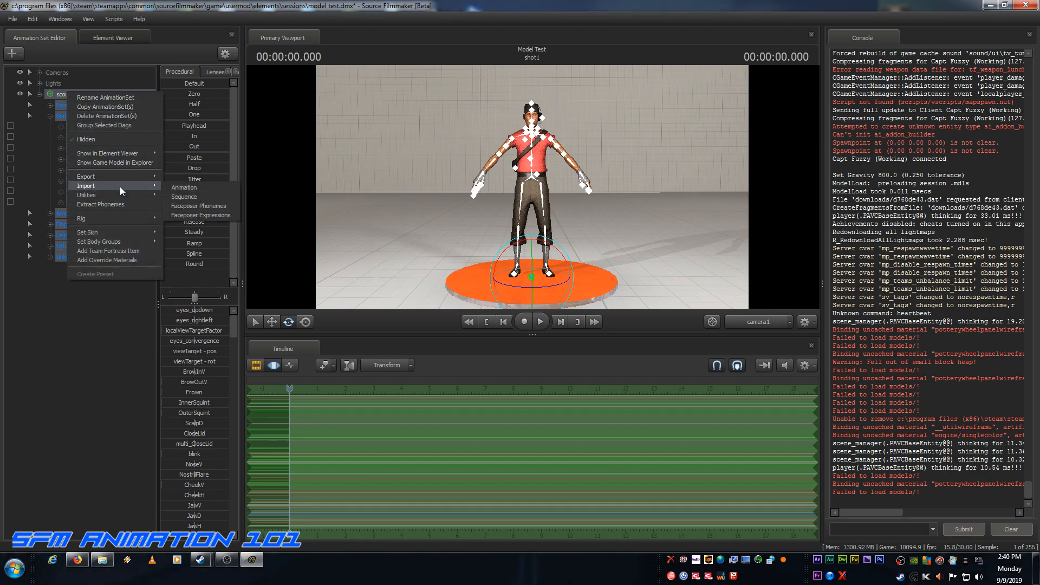
left_click(176, 196)
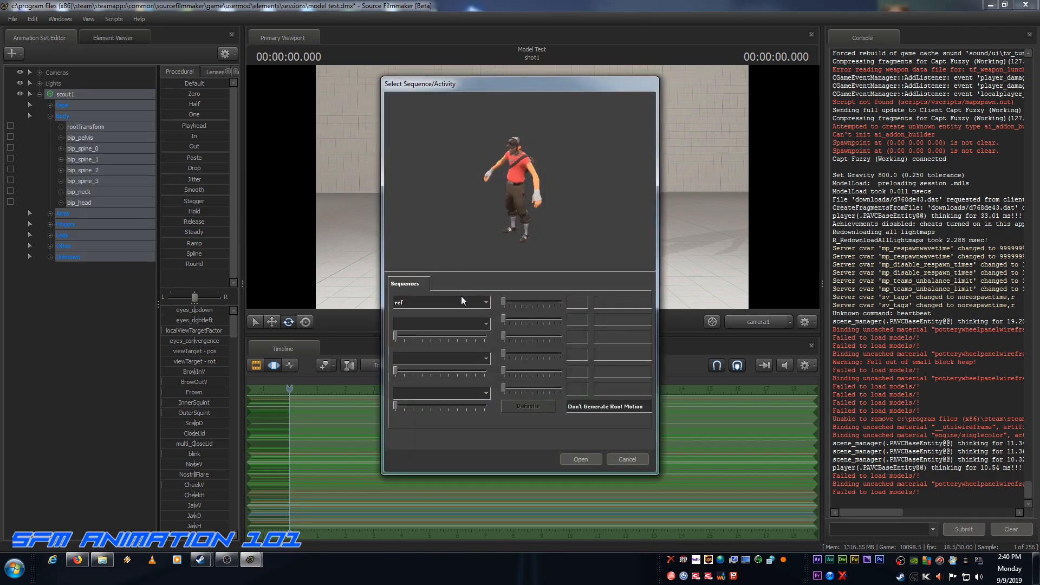
left_click(485, 302)
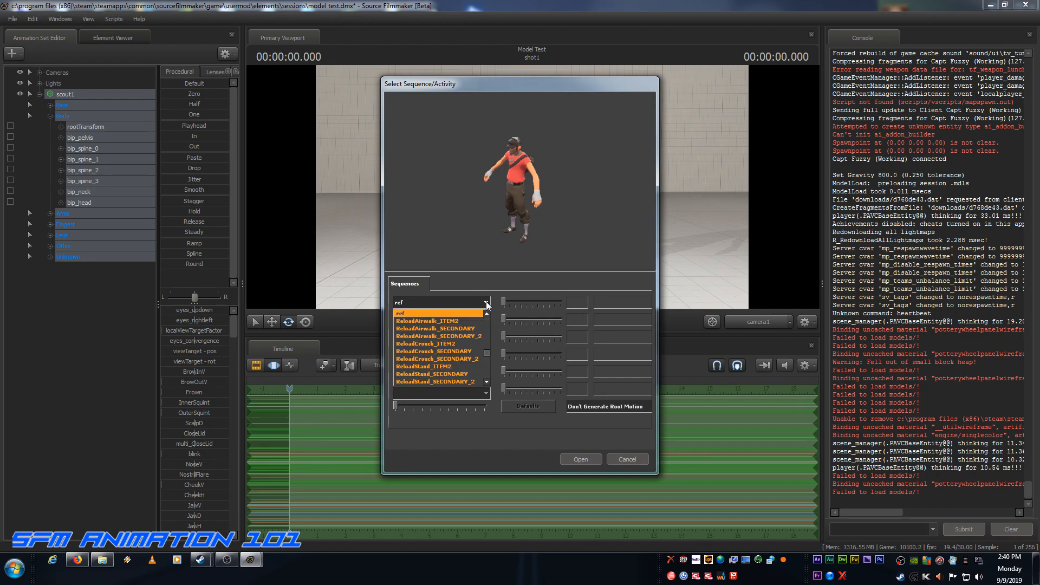
scroll(433, 338, "up", 1)
scroll(433, 338, "up", 2)
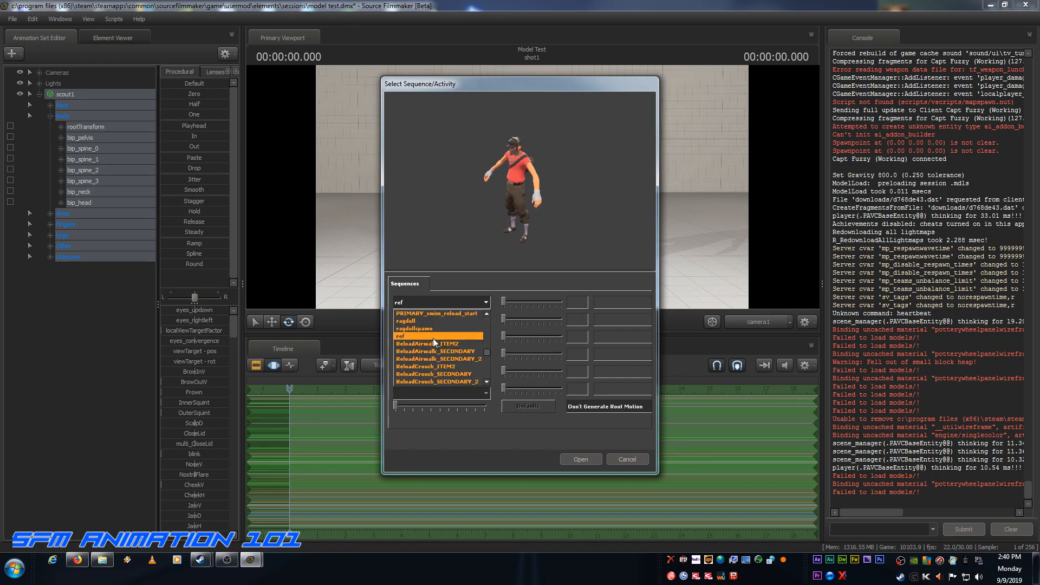
left_click(401, 322)
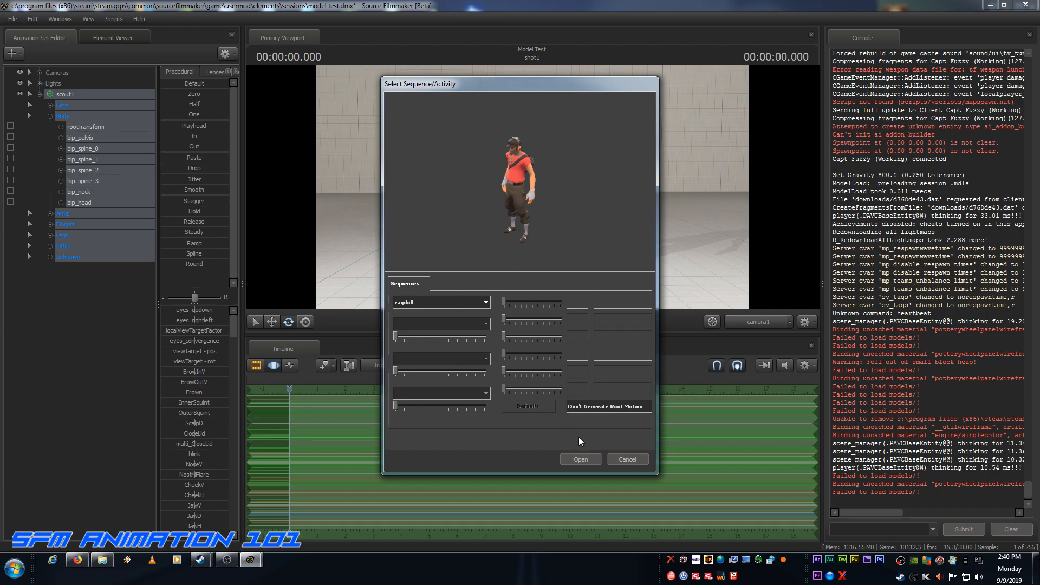
left_click(581, 459)
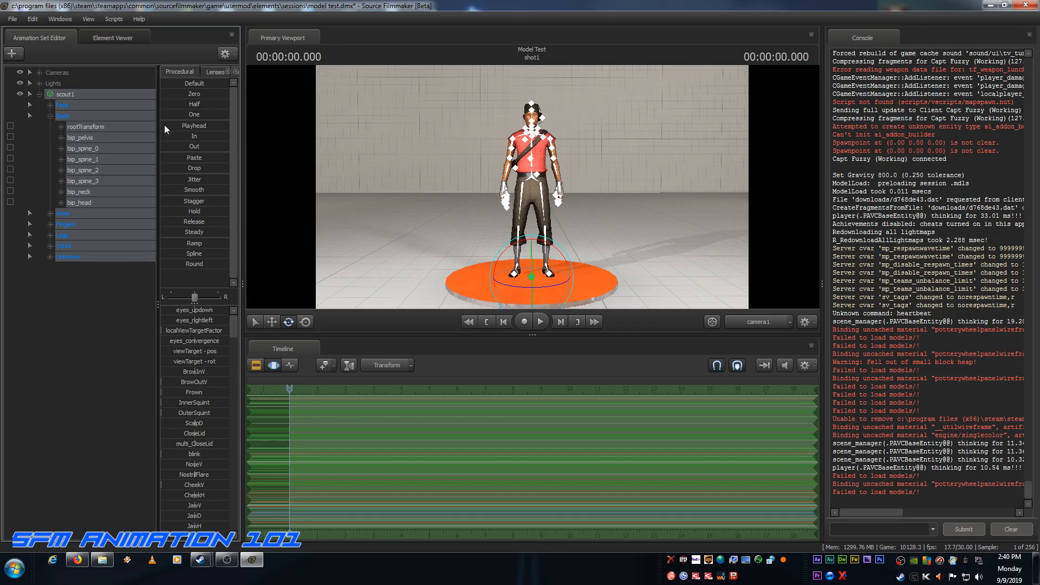
left_click_drag(164, 125, 398, 147)
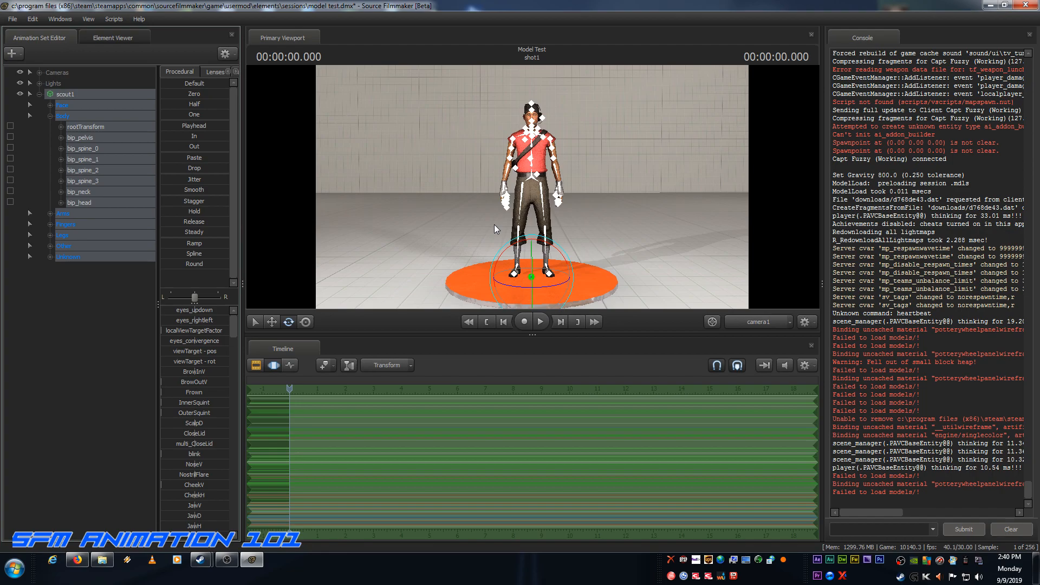
left_click(88, 334)
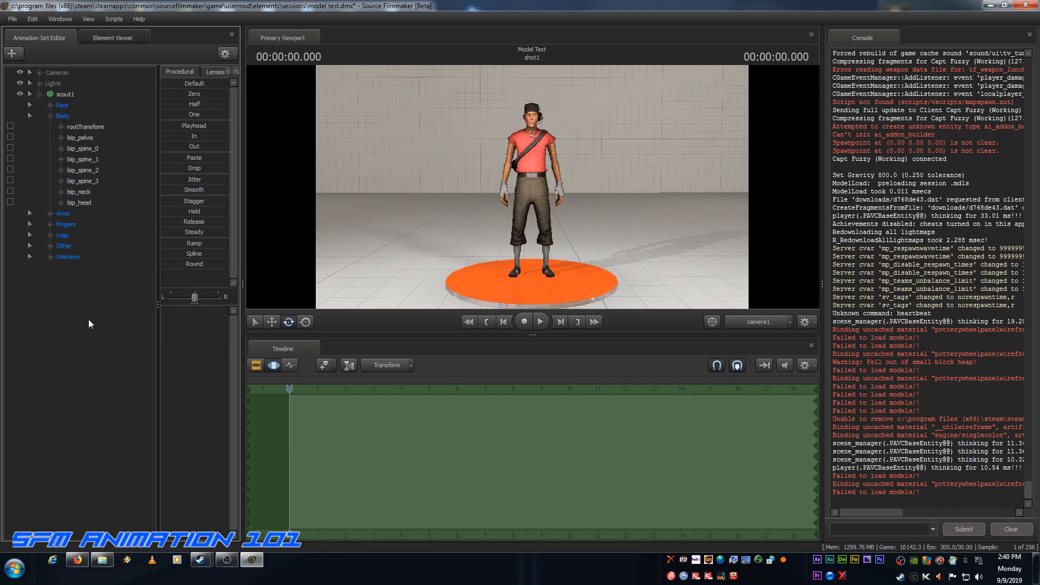
Step: Collapse scout1's Body group and apply the rig_biped_simple rig to the scout1 animation set
left_click(51, 116)
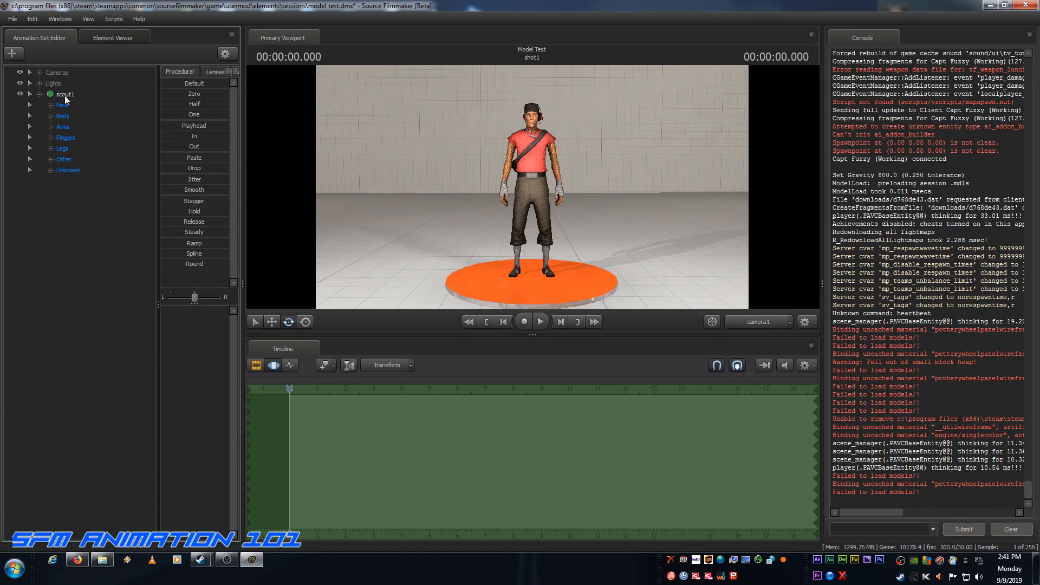
left_click(64, 95)
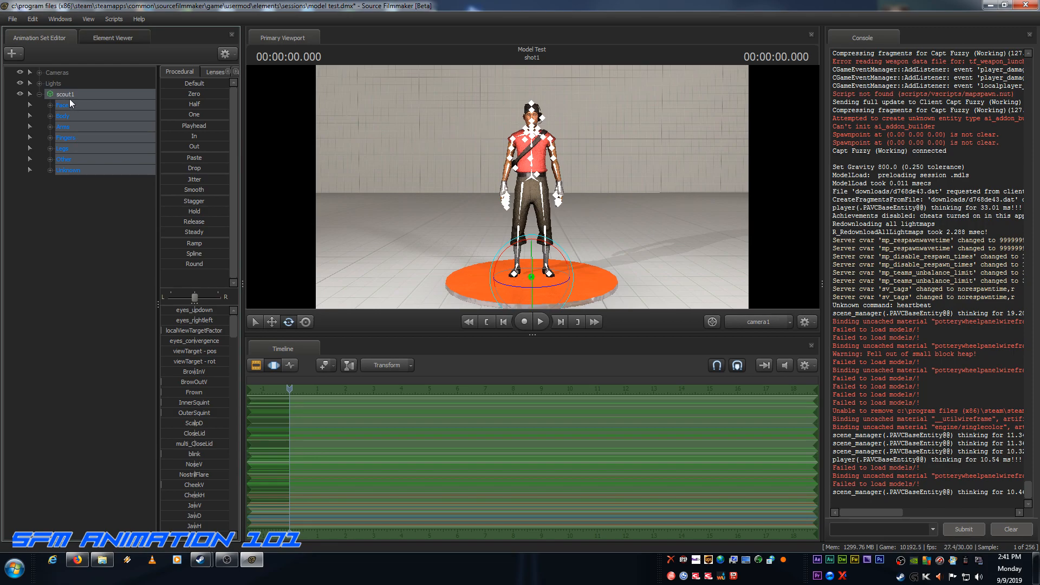
right_click(69, 95)
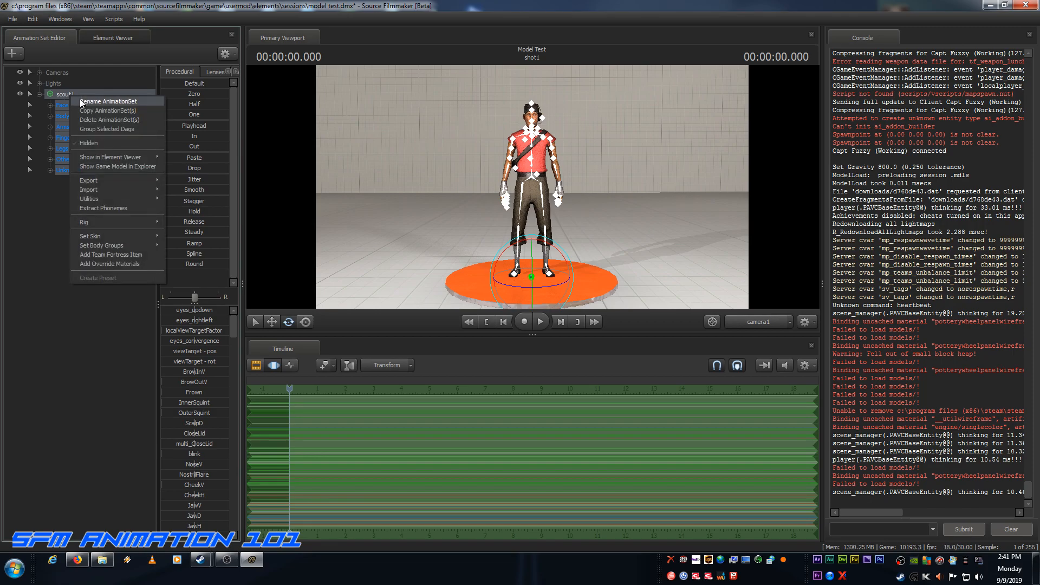
mouse_move(98, 201)
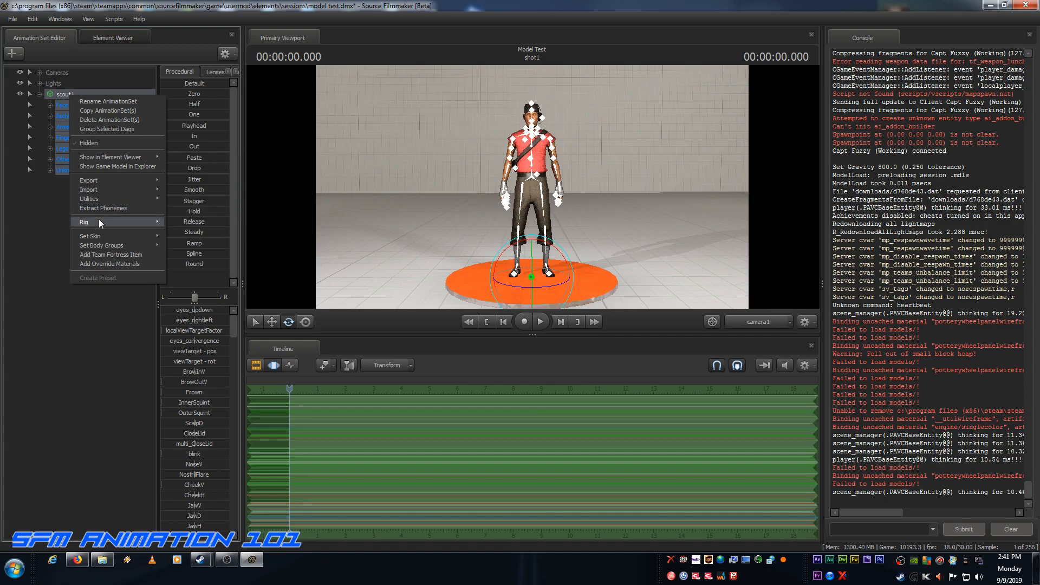
mouse_move(98, 219)
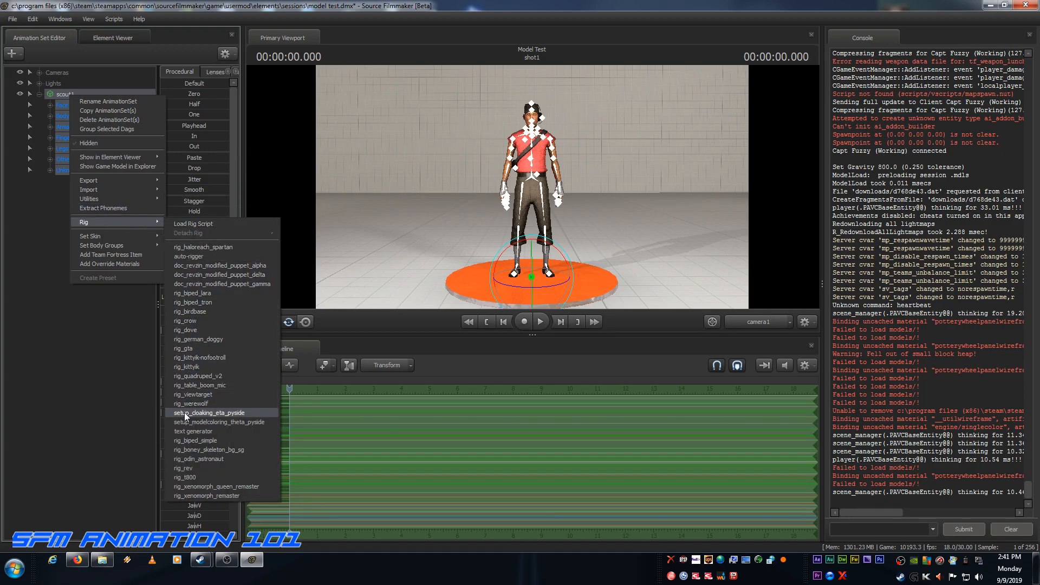
left_click(185, 441)
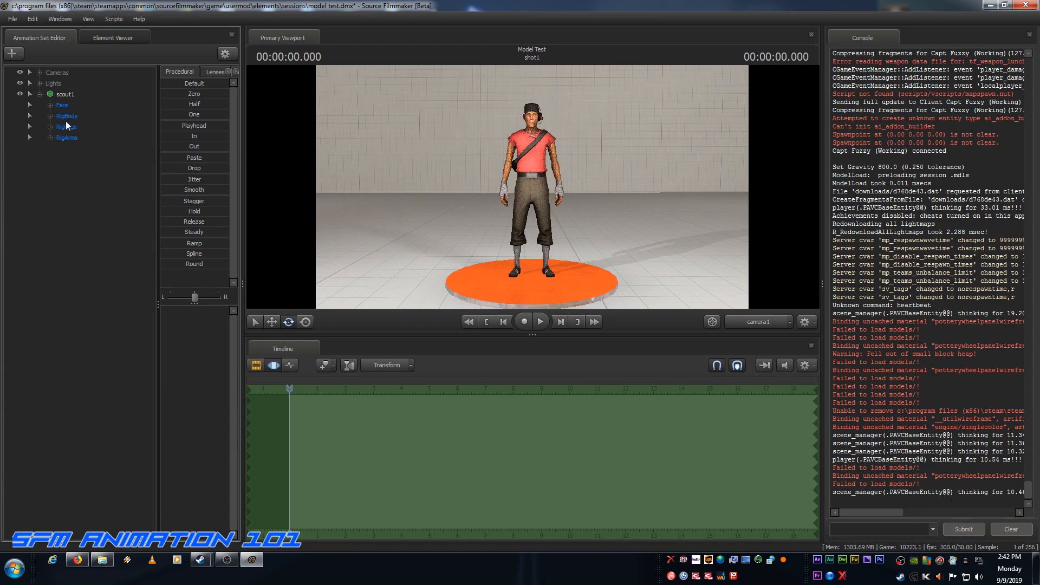
Step: Switch the viewport to the Work Camera and fly it to a closer, angled view of the scout
left_click(762, 325)
left_click_drag(647, 224, 532, 186)
key("w")
key("s")
key("a")
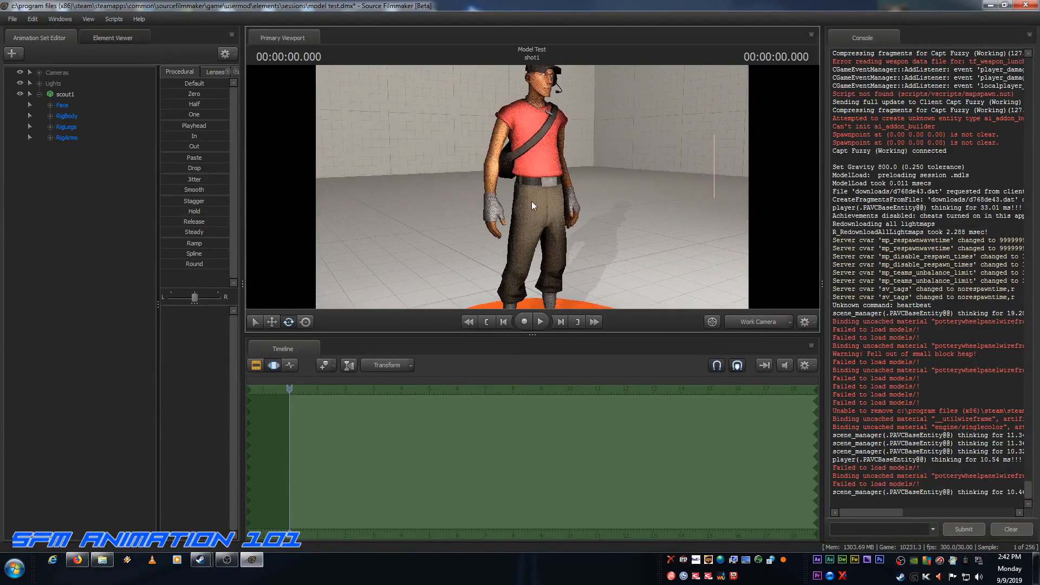
Step: Switch to Firefox, examine the Squash and stretch section of the Twelve basic principles of animation article, and return to Source Filmmaker
mouse_move(79, 567)
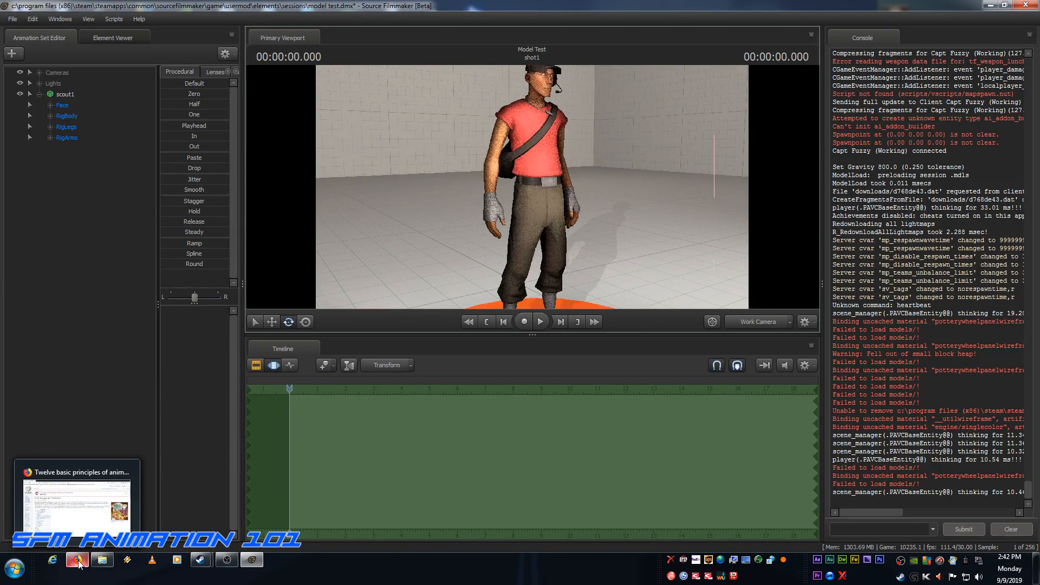
left_click(79, 563)
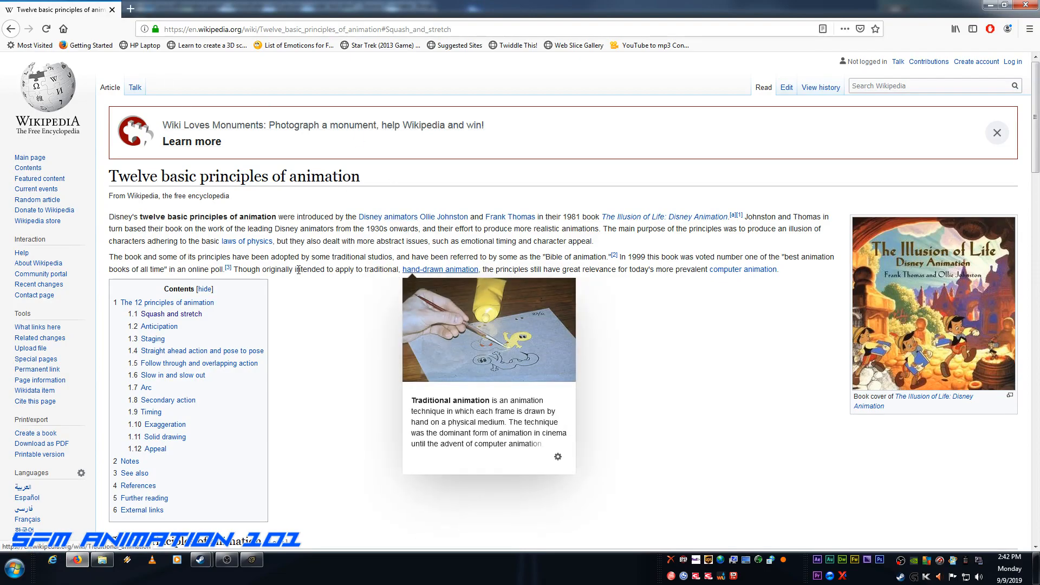
left_click(154, 315)
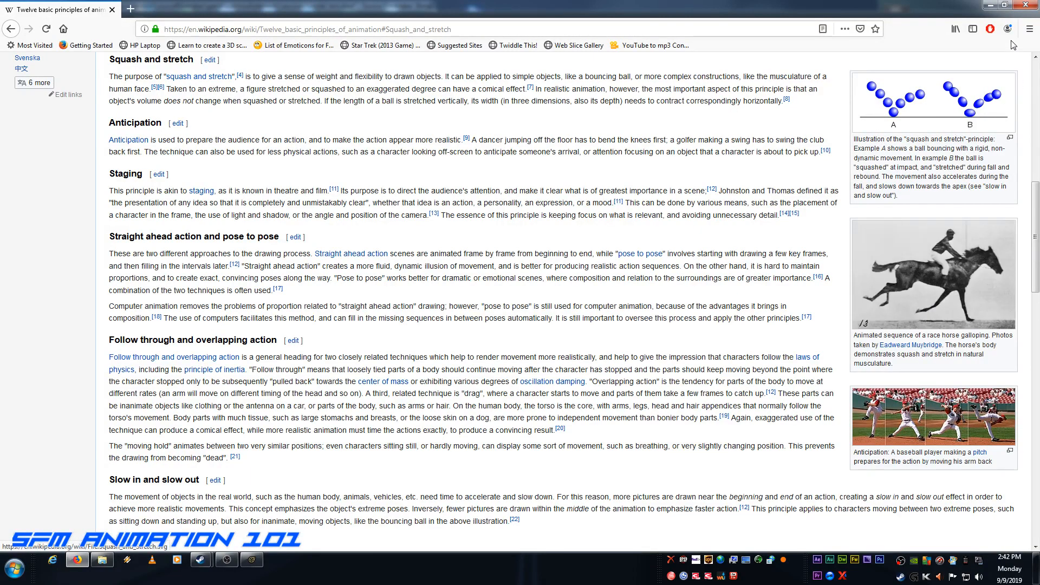
left_click(989, 5)
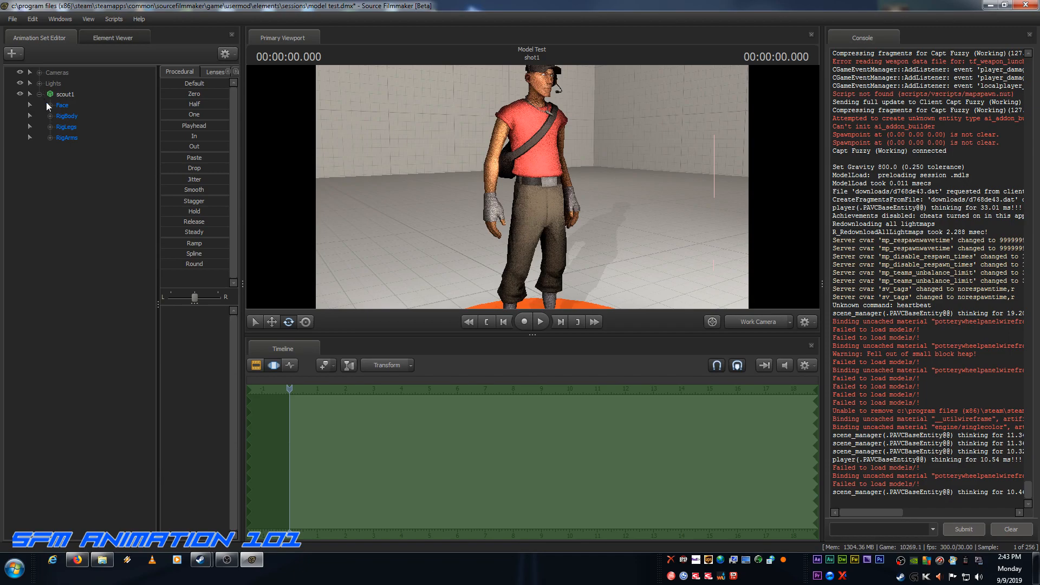
Step: Select rig_pelvis in scout1's RigBody group with the Move tool, and frame the whole scout in the Work Camera
left_click(50, 116)
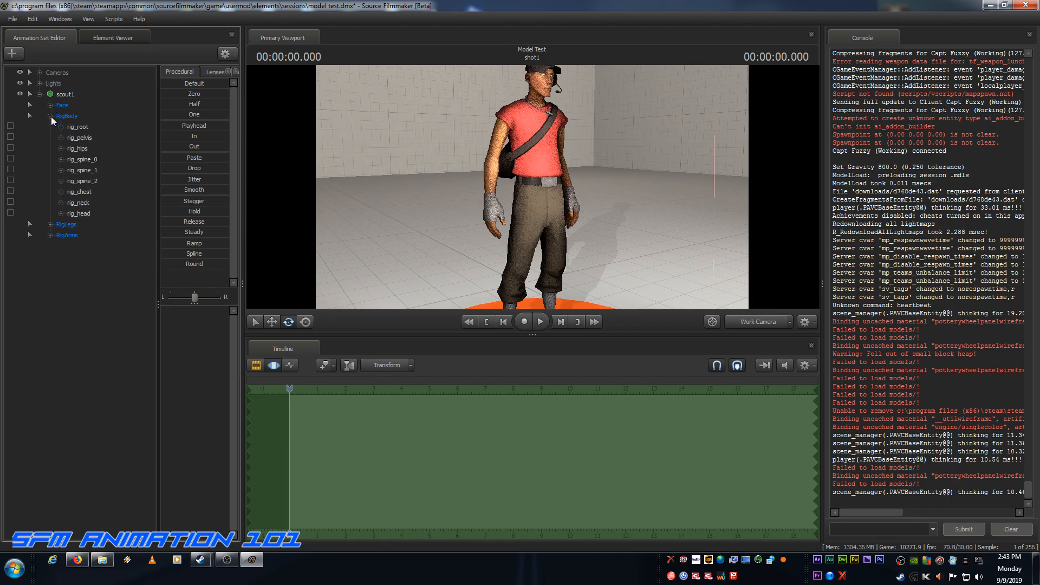
left_click(74, 136)
left_click(272, 322)
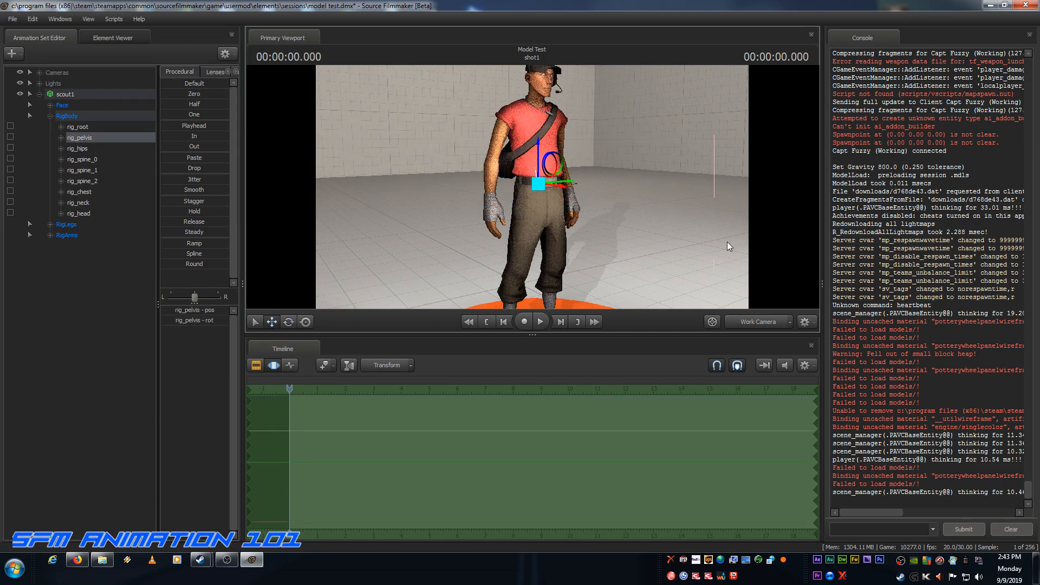
left_click_drag(652, 236, 652, 243)
key("s")
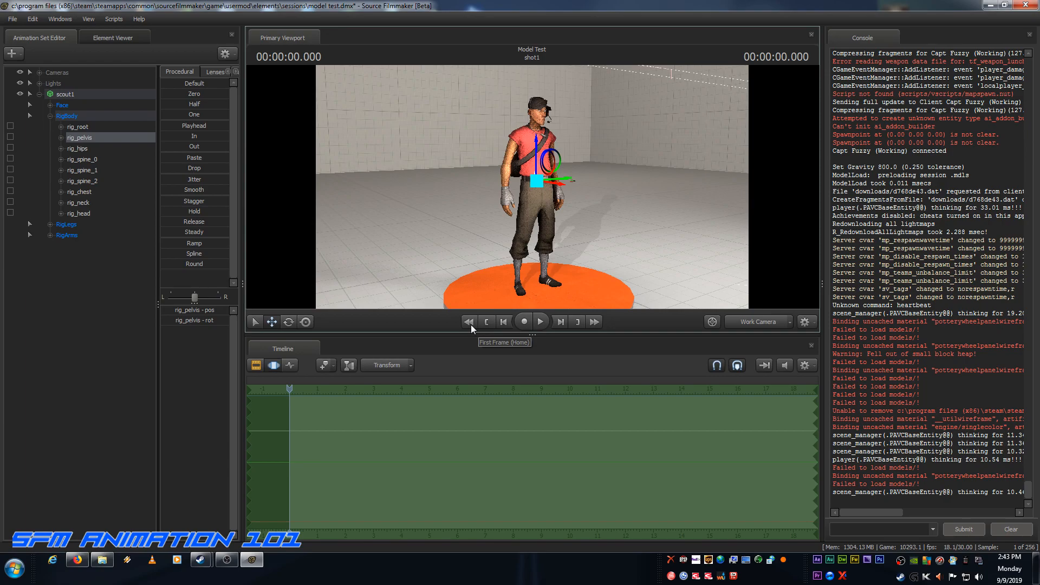
Step: Show rig_pelvis in the Graph Editor and bookmark the start of the shot and the 2-second point
mouse_move(291, 390)
left_mouse_down()
mouse_move(336, 390)
mouse_move(291, 392)
left_mouse_up()
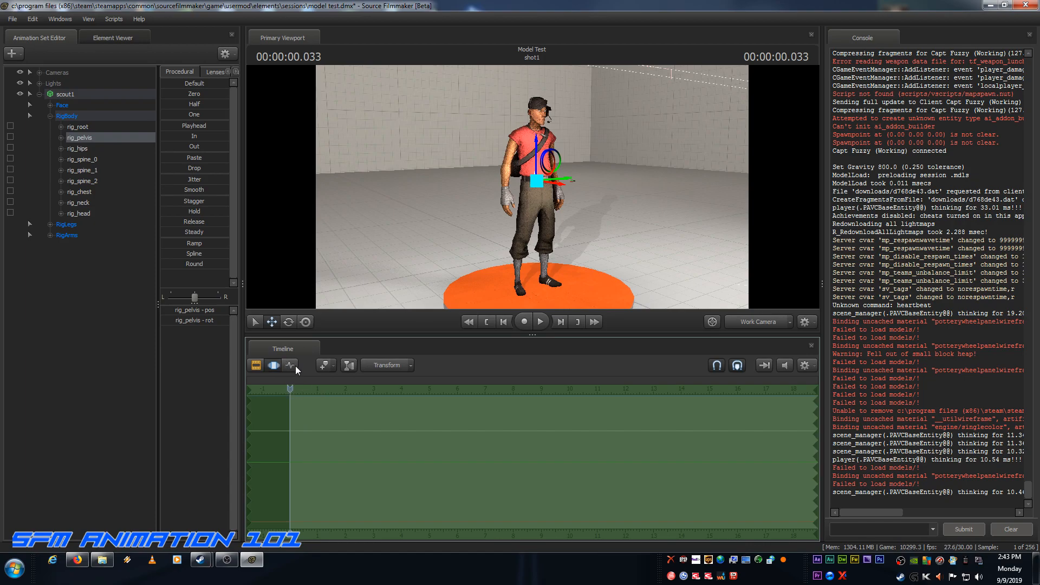
left_click(292, 366)
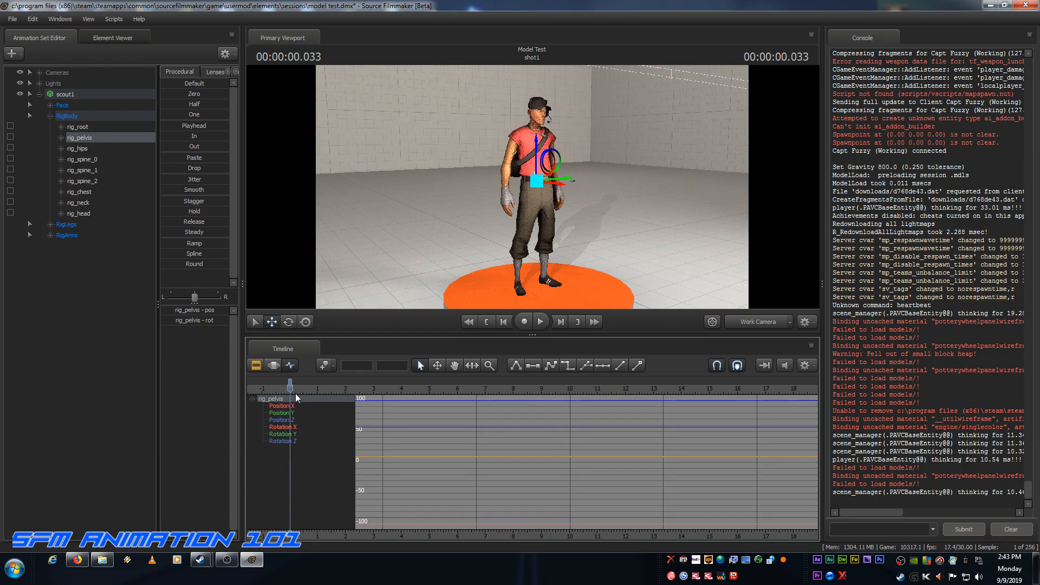
left_click_drag(292, 389, 345, 391)
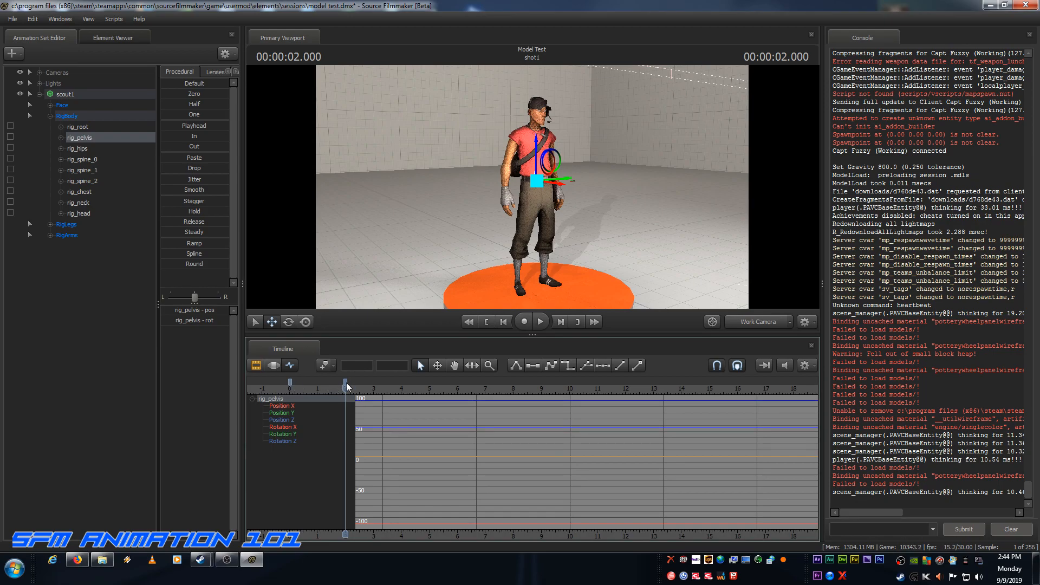
Step: Advance the playhead frame by frame to 2.5 seconds and bookmark that time
left_click(559, 324)
left_click(560, 323)
left_click(561, 323)
left_click(561, 323)
left_click(561, 323)
left_click(561, 323)
left_click(561, 324)
left_click(561, 323)
left_click(561, 324)
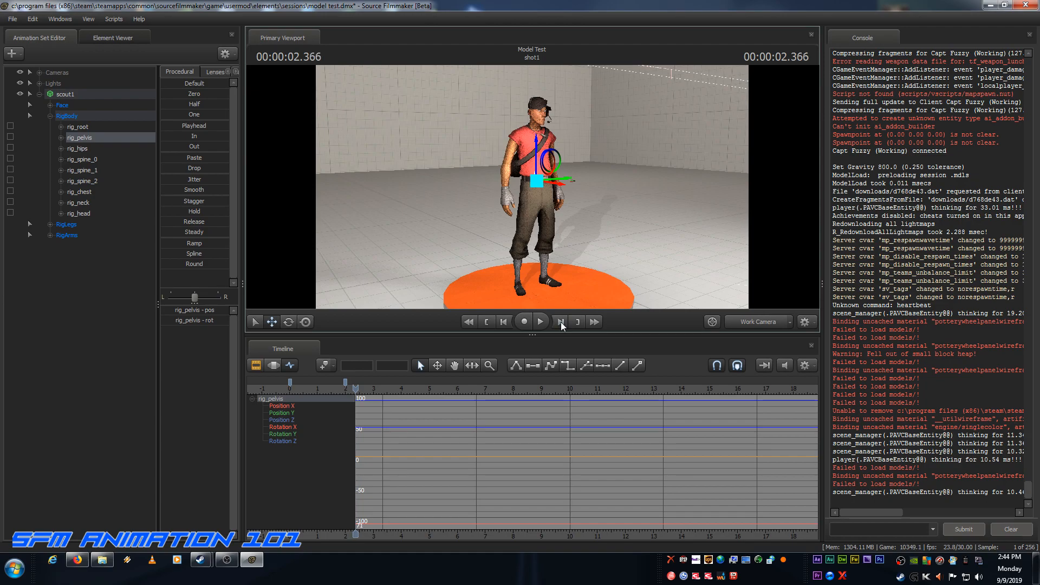
left_click(561, 323)
left_click(561, 324)
left_click(561, 324)
left_click(561, 323)
Step: Try lowering rig_pelvis vertically into a crouch at 2.5 seconds, and undo the move
left_click_drag(539, 142, 536, 188)
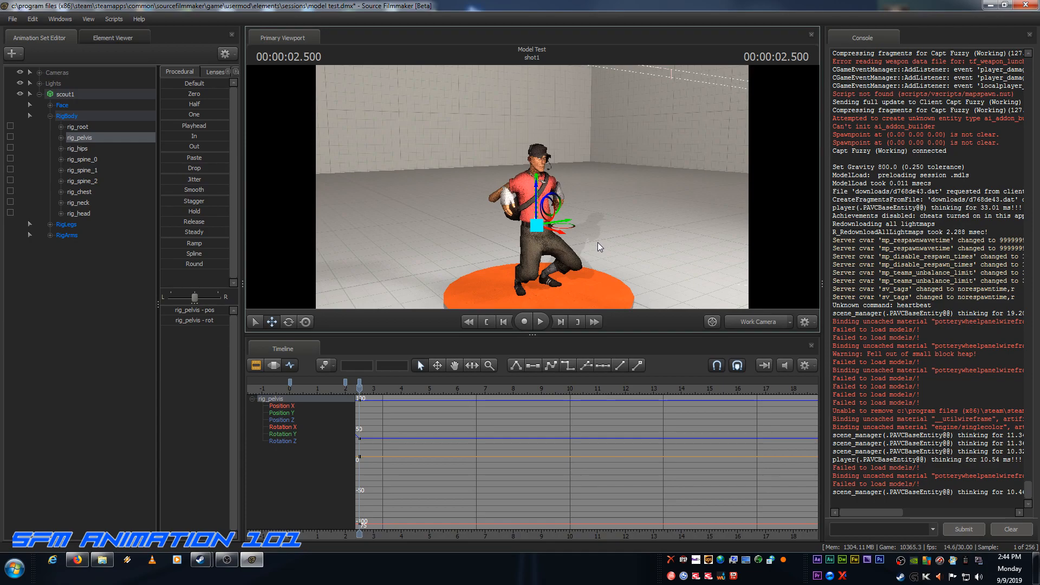
key("ctrl")
key("ctrl+z")
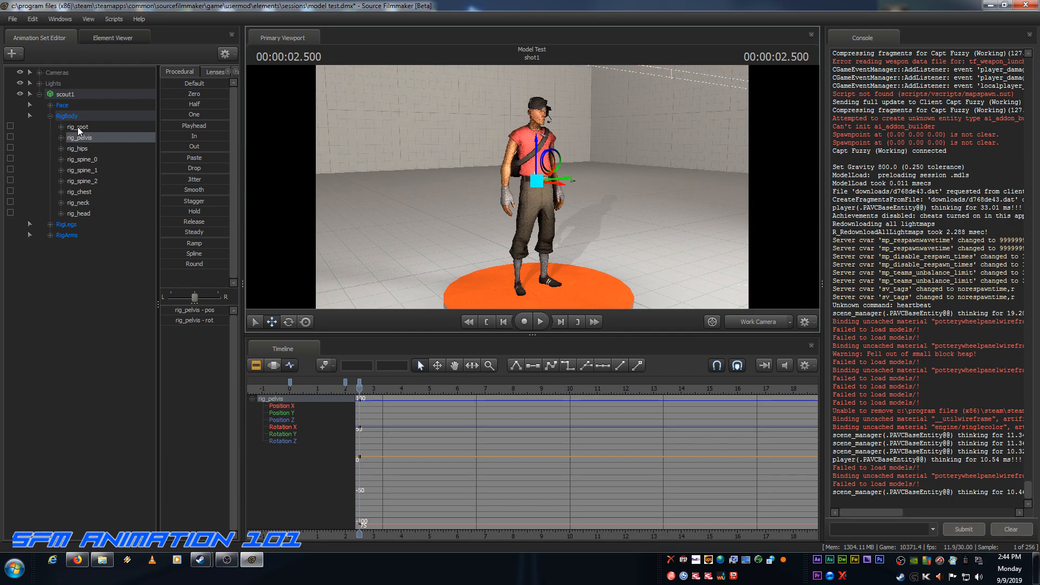
Step: With the playhead at 0 seconds, lock rig_hand_R and rig_hand_L to rig_pelvis, and return the playhead to 2.5 seconds
left_click(50, 235)
left_click(61, 246)
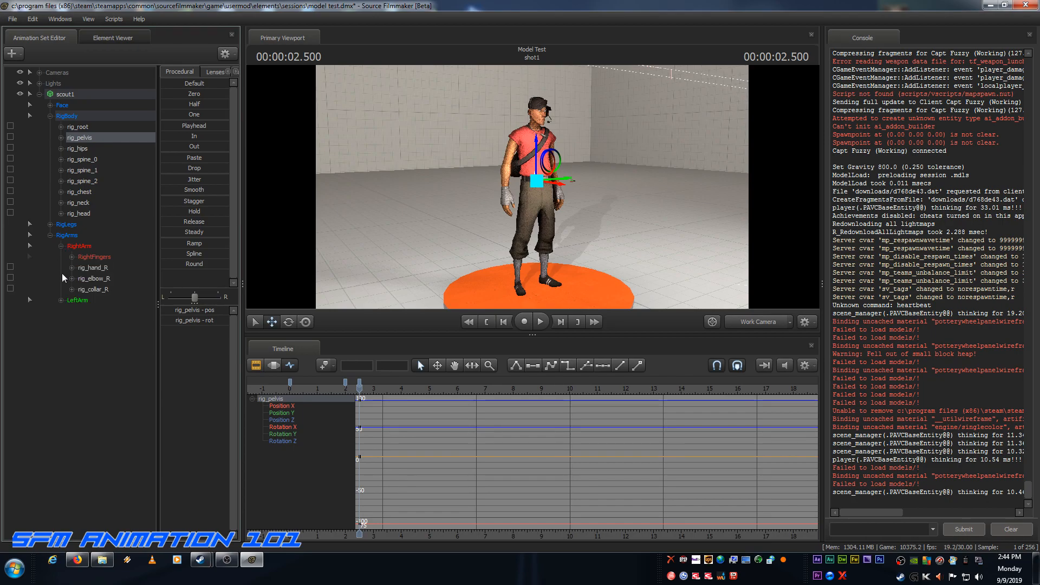
left_click(60, 300)
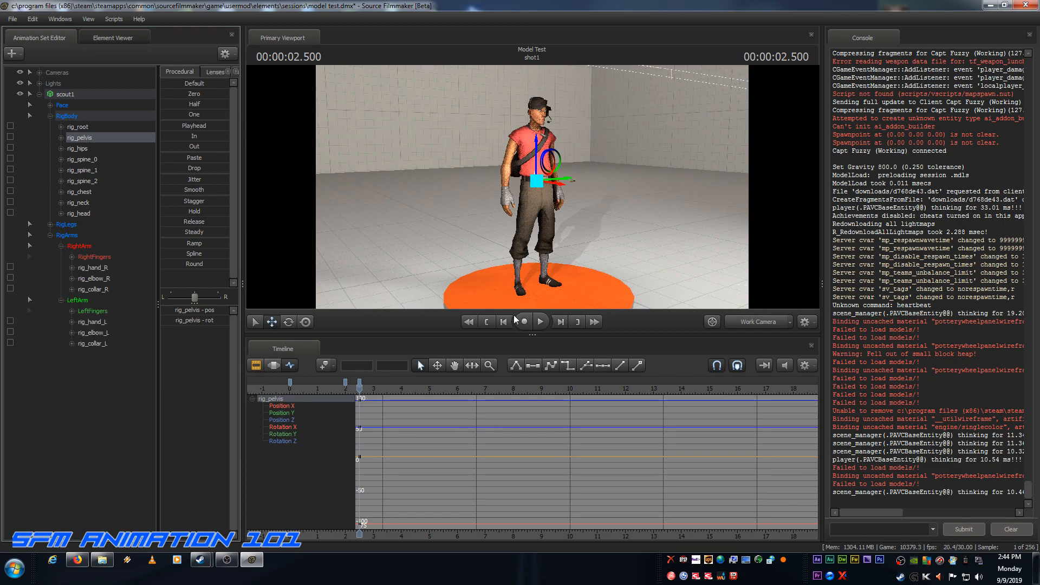
left_click(493, 318)
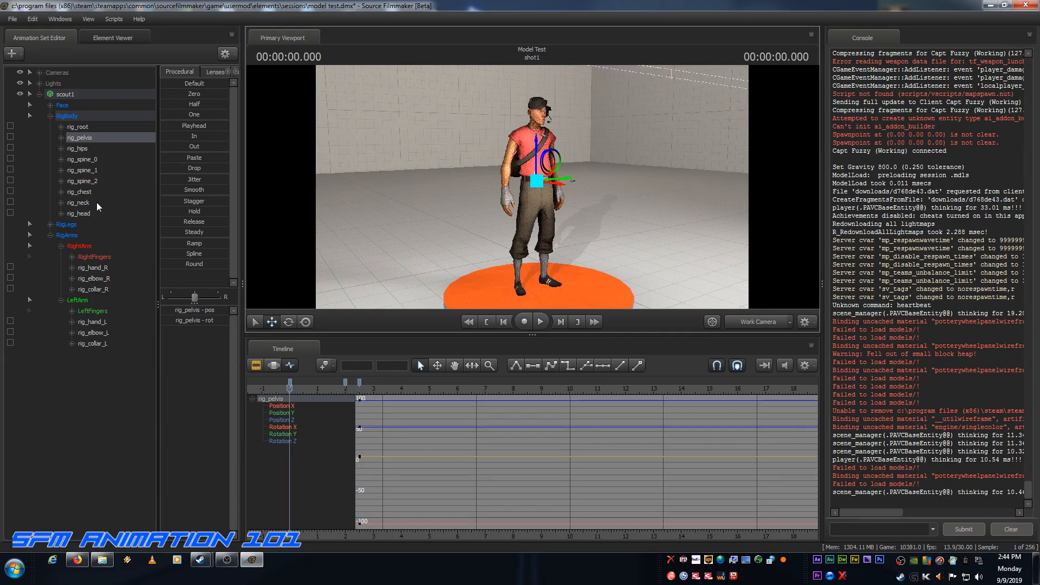
left_click_drag(82, 142, 93, 269)
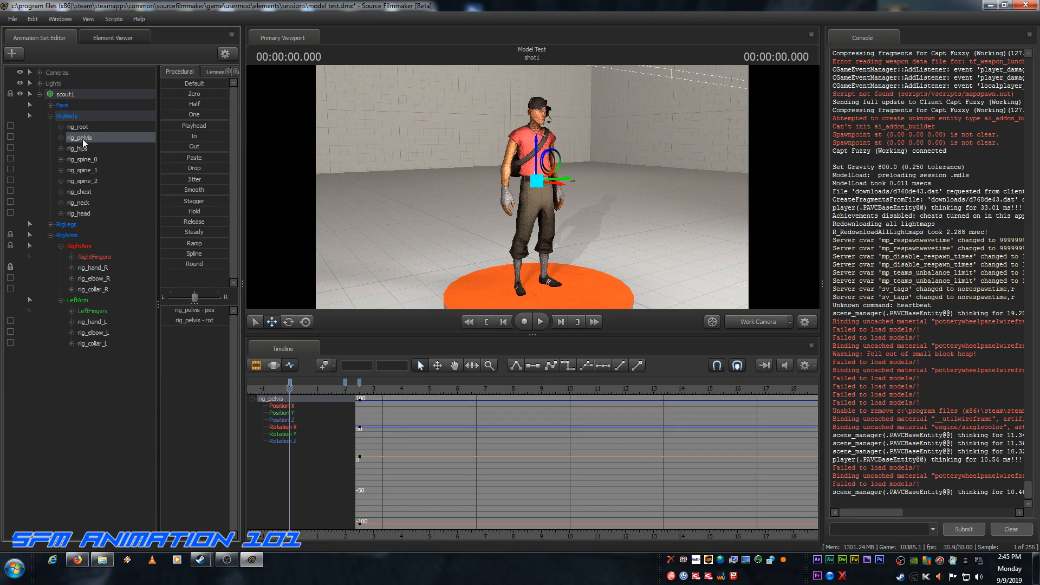
left_click_drag(84, 139, 91, 319)
left_click_drag(286, 388, 359, 397)
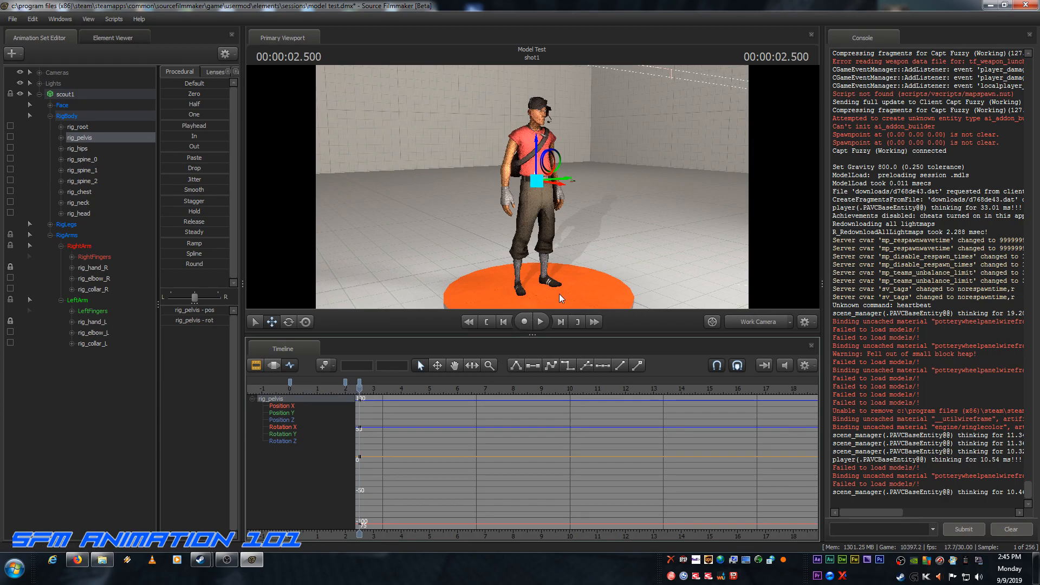
Step: At 2.5 seconds, lower rig_pelvis vertically into a crouch and rotate it so the scout leans forward
left_click(536, 141)
left_click_drag(536, 142, 538, 188)
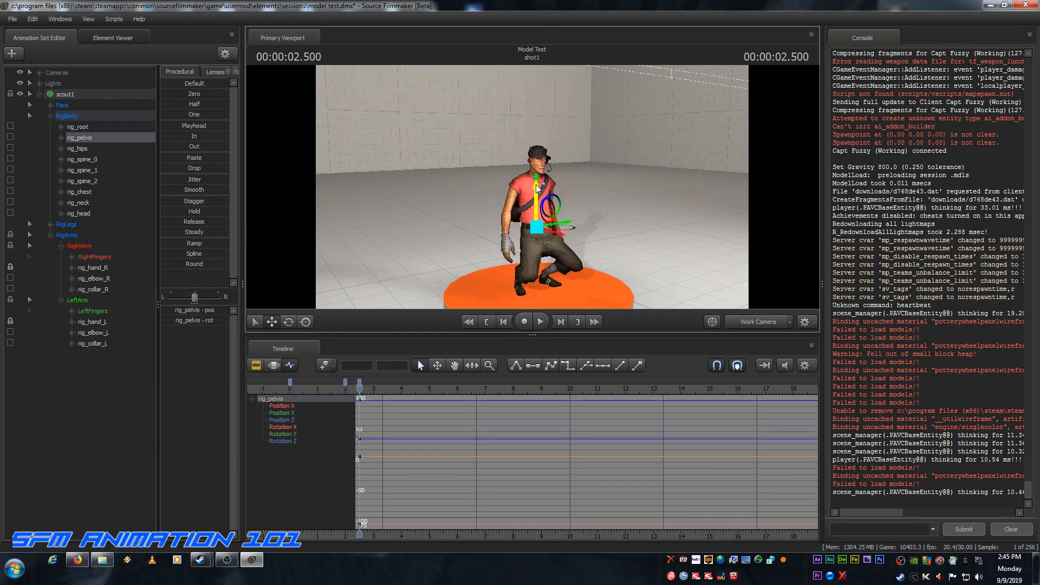
left_click_drag(652, 217, 738, 225)
key("a")
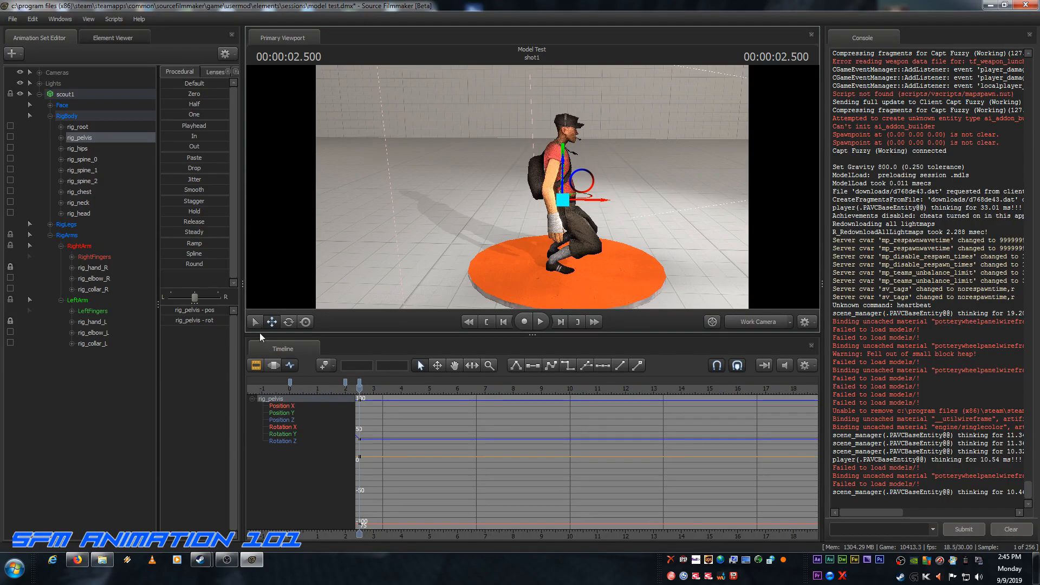
left_click(288, 322)
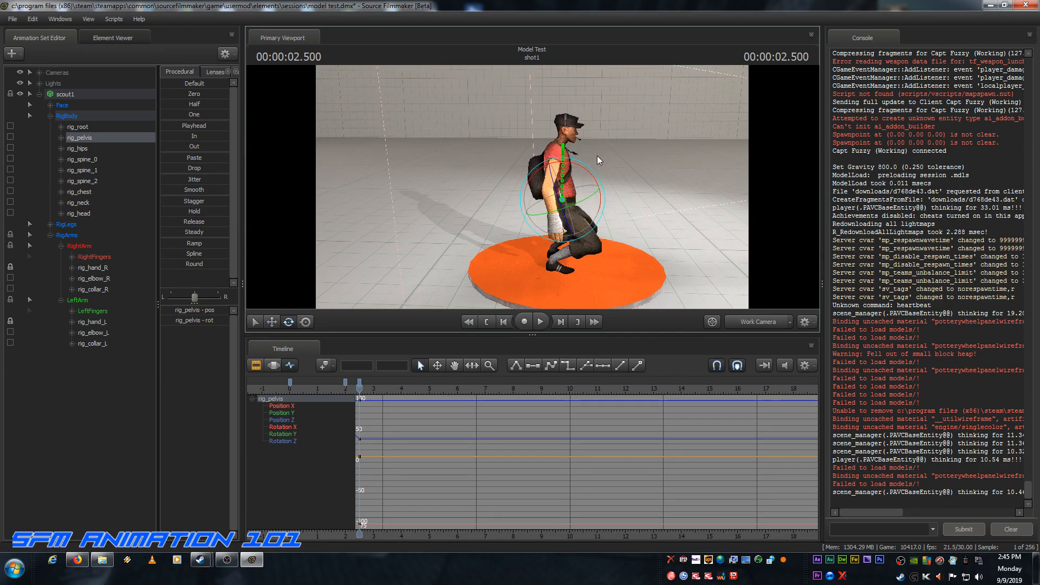
left_click_drag(586, 170, 601, 182)
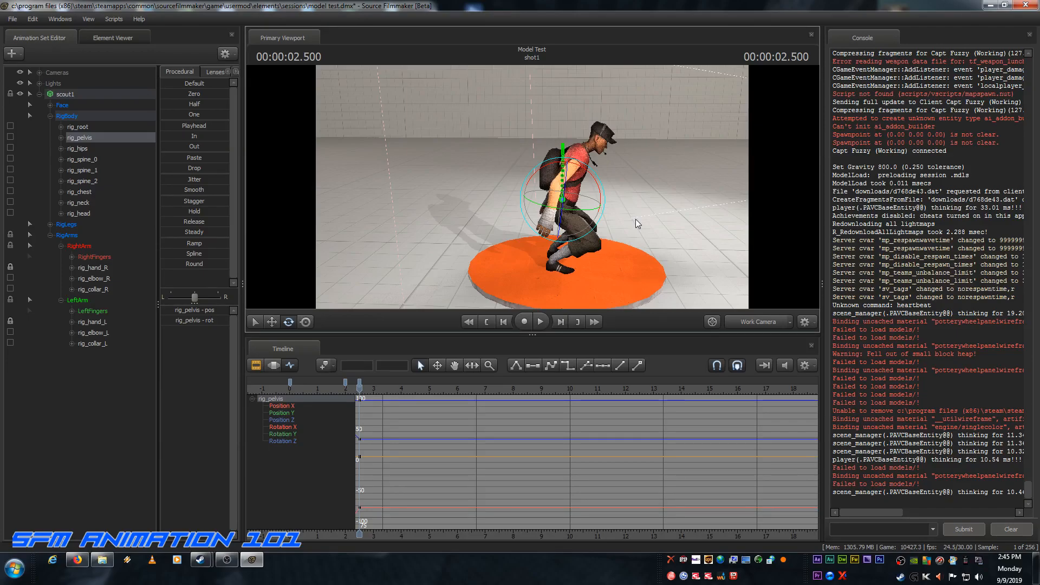
Step: Advance the playhead frame by frame to 3 seconds and bookmark that time
left_click(560, 322)
left_click(559, 322)
left_click(560, 322)
left_click(560, 322)
left_click(560, 322)
left_click(560, 322)
left_click(560, 322)
left_click(560, 321)
left_click(560, 322)
left_click(560, 322)
left_click(560, 321)
left_click(560, 322)
Step: At 3.1 seconds, raise rig_pelvis vertically until the scout's feet are off the orange platform
left_click(560, 322)
left_click(560, 322)
left_click(560, 321)
key("m")
left_click(560, 322)
left_click(559, 322)
left_click(560, 321)
left_click(272, 322)
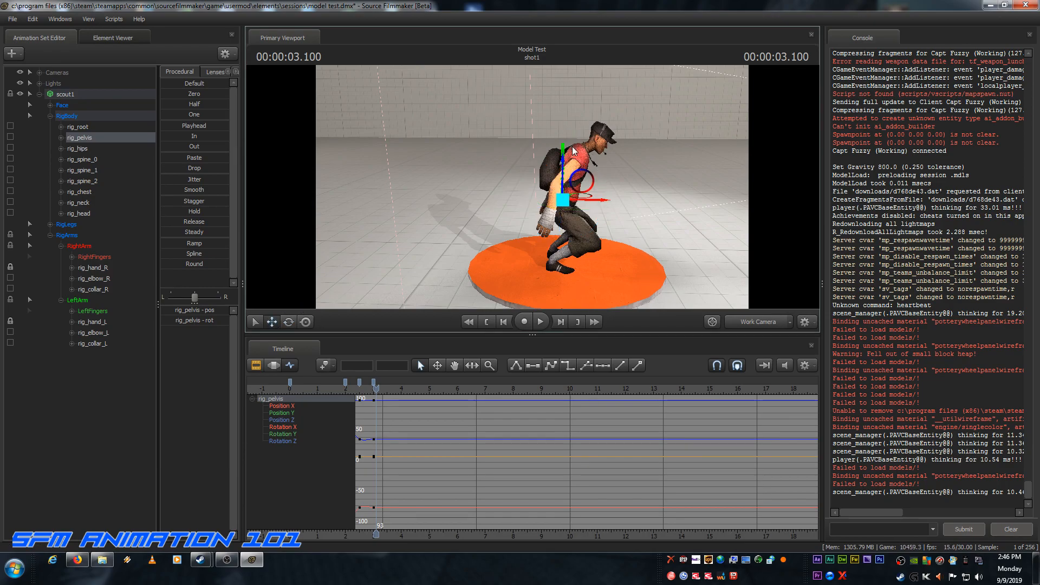
left_click_drag(565, 163, 564, 66)
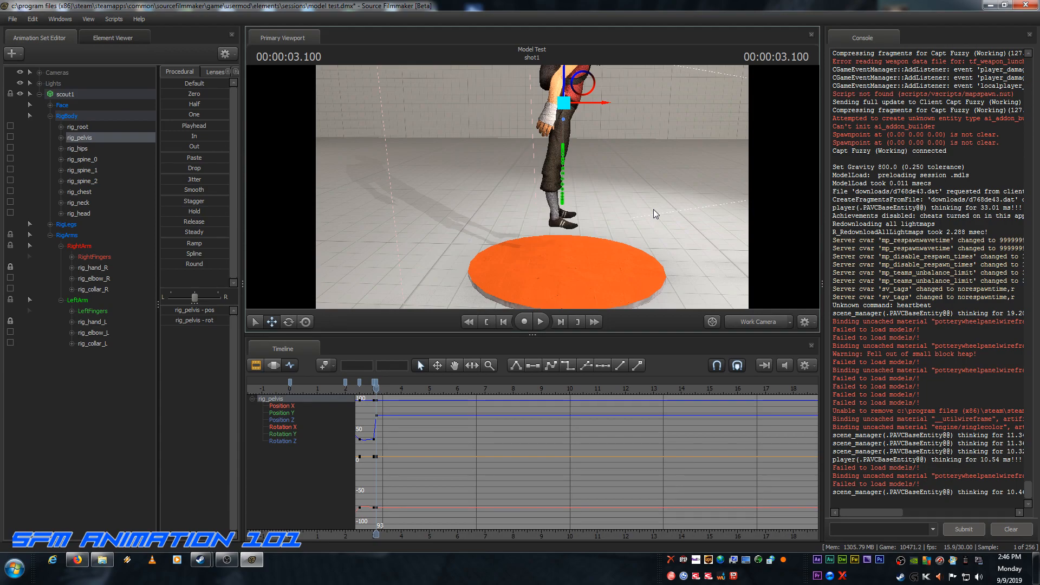
Step: At 3.233 seconds, lower rig_pelvis vertically back into a crouched landing on the platform
left_click(561, 321)
left_click(561, 322)
left_click(561, 322)
left_click(561, 321)
left_click_drag(564, 73, 560, 177)
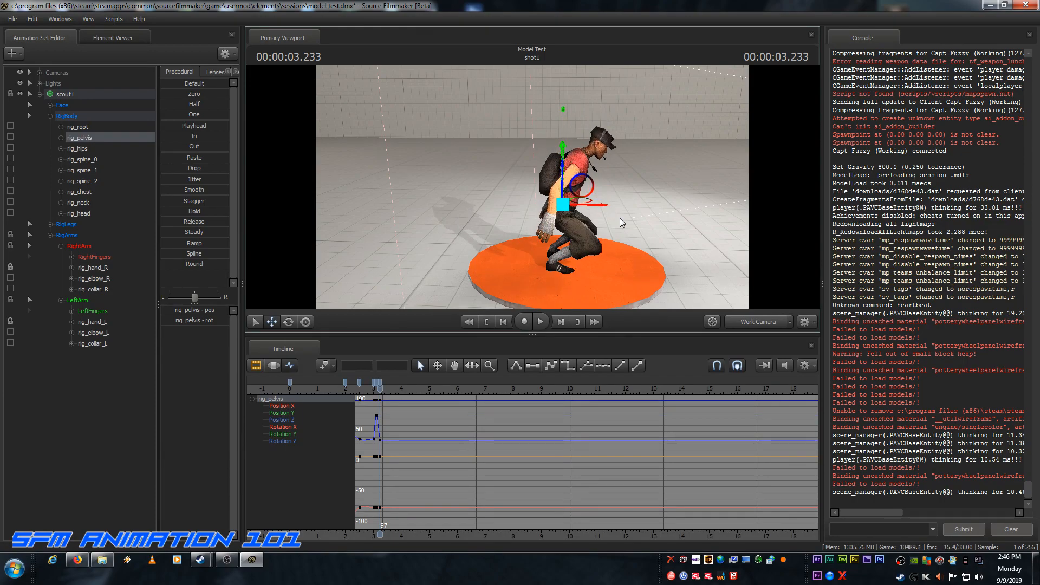
Step: At 3.5 seconds, raise rig_pelvis to standing height and rotate it back so the scout's torso is upright
left_click(561, 323)
left_click(560, 323)
left_click(560, 322)
left_click(560, 323)
left_click(560, 322)
left_click(561, 323)
left_click(560, 323)
left_click(561, 323)
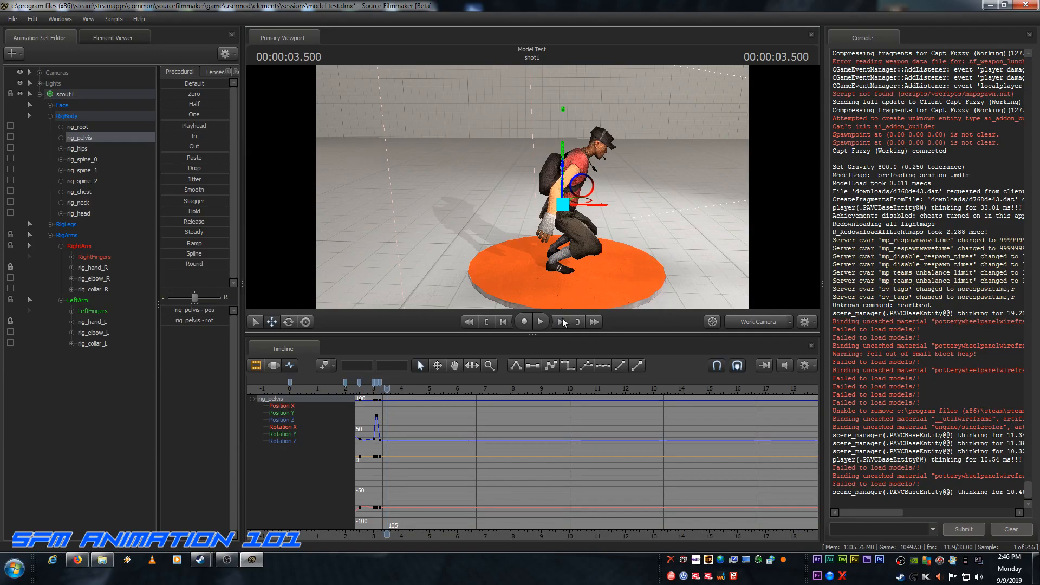
left_click_drag(564, 164, 544, 109)
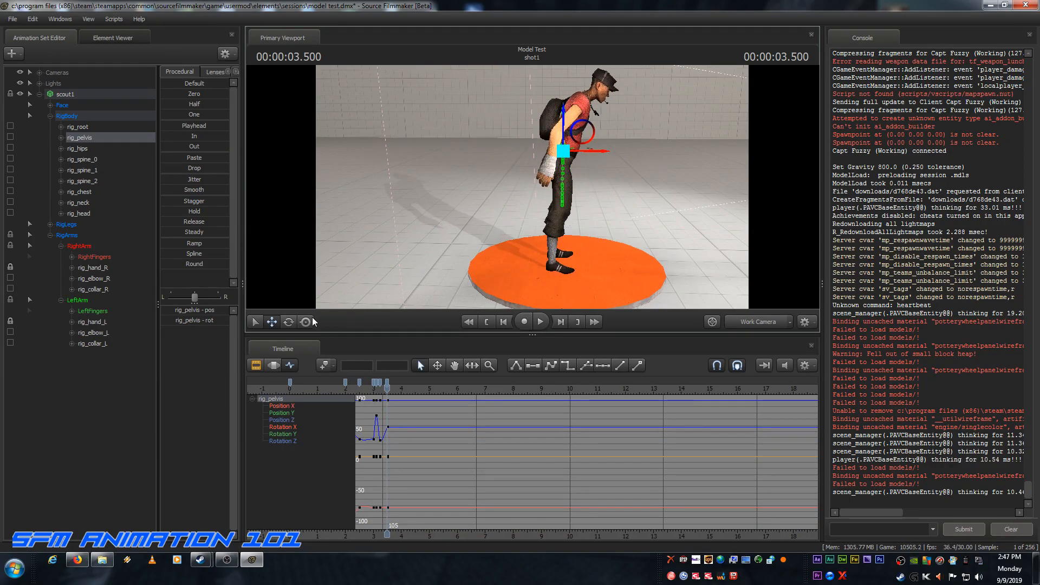
left_click(290, 322)
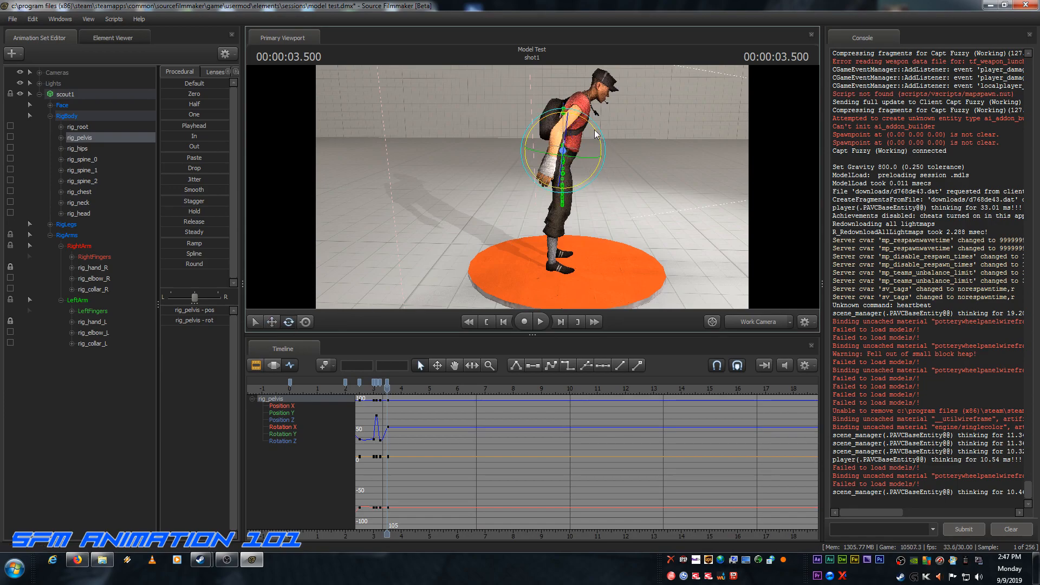
left_click_drag(596, 129, 583, 118)
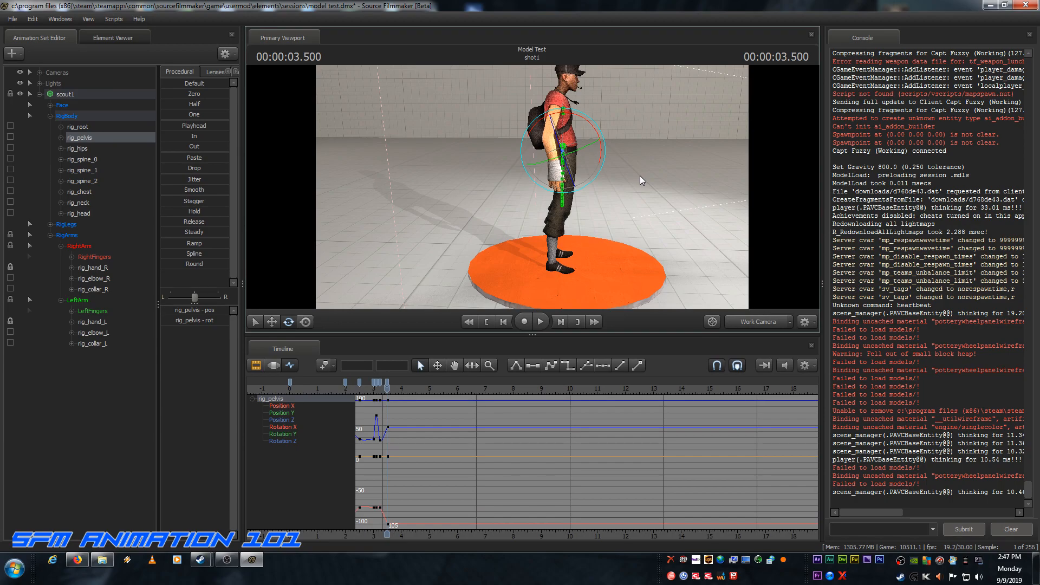
Step: Play the animation from the start of the shot to review the jump, and return the playhead to 0 seconds
left_click(486, 322)
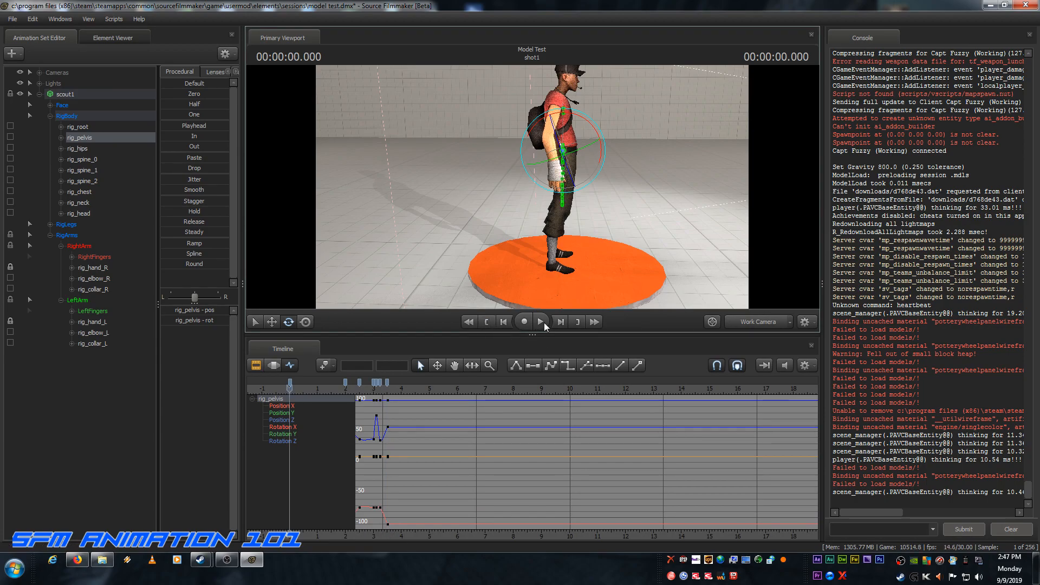
left_click(543, 322)
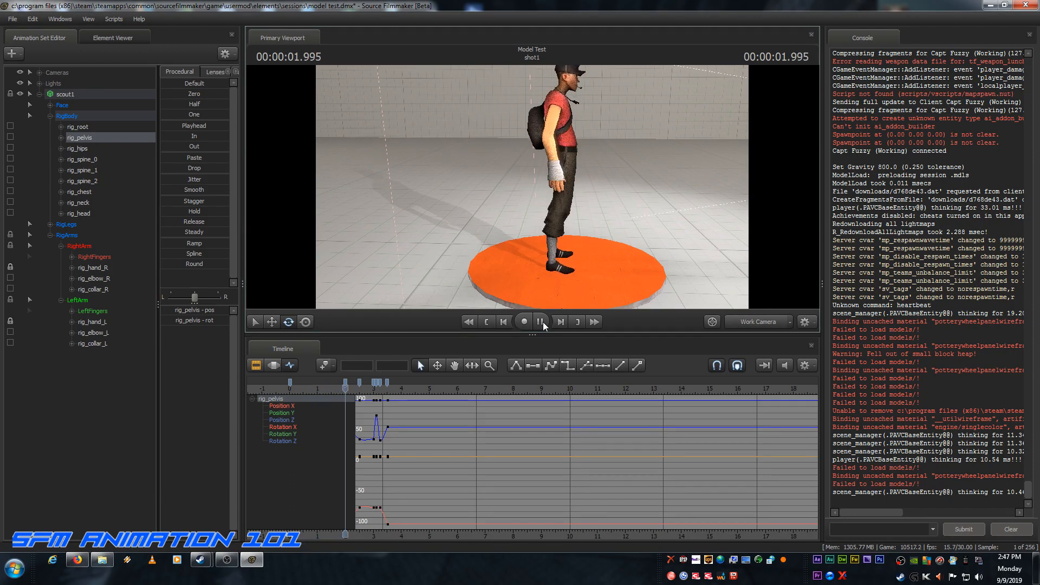
left_click(543, 322)
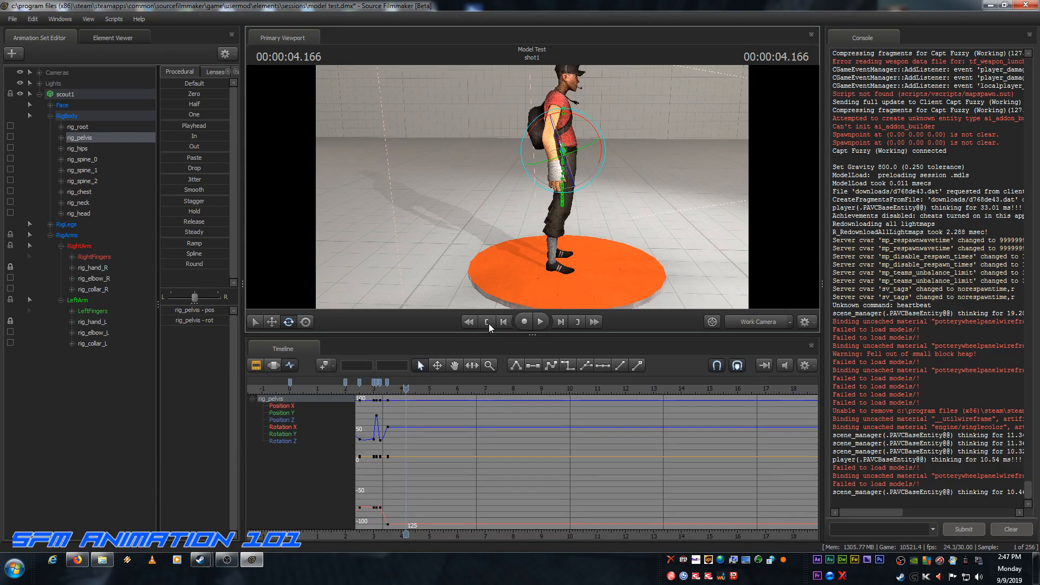
left_click(488, 323)
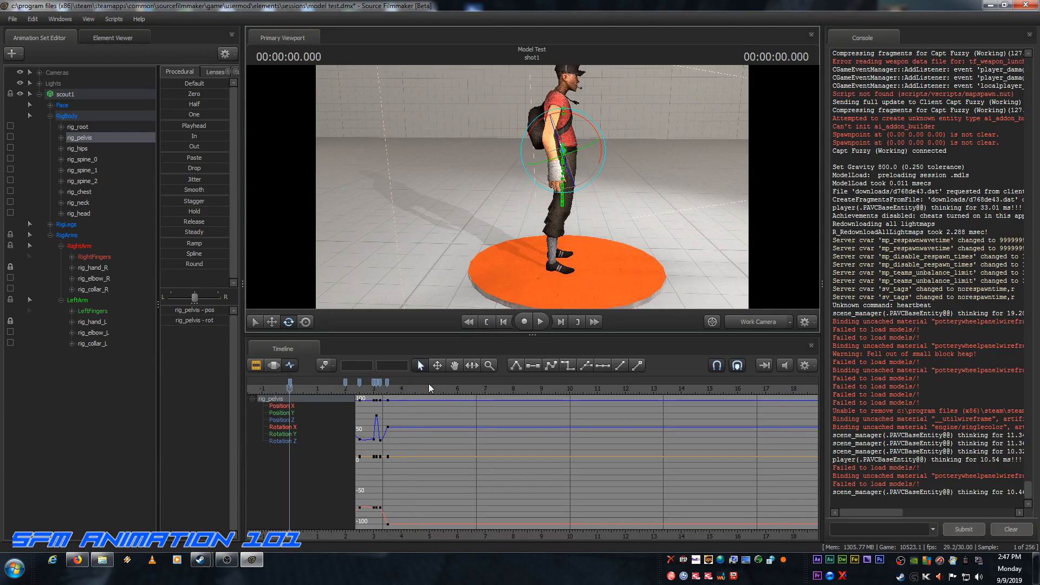
left_click(544, 320)
left_click(541, 321)
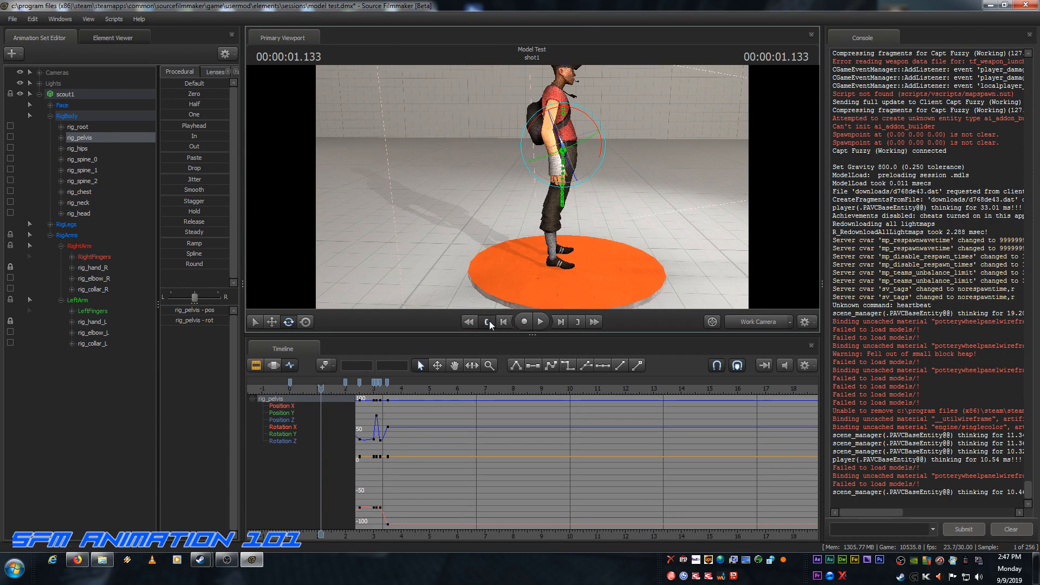
left_click(488, 321)
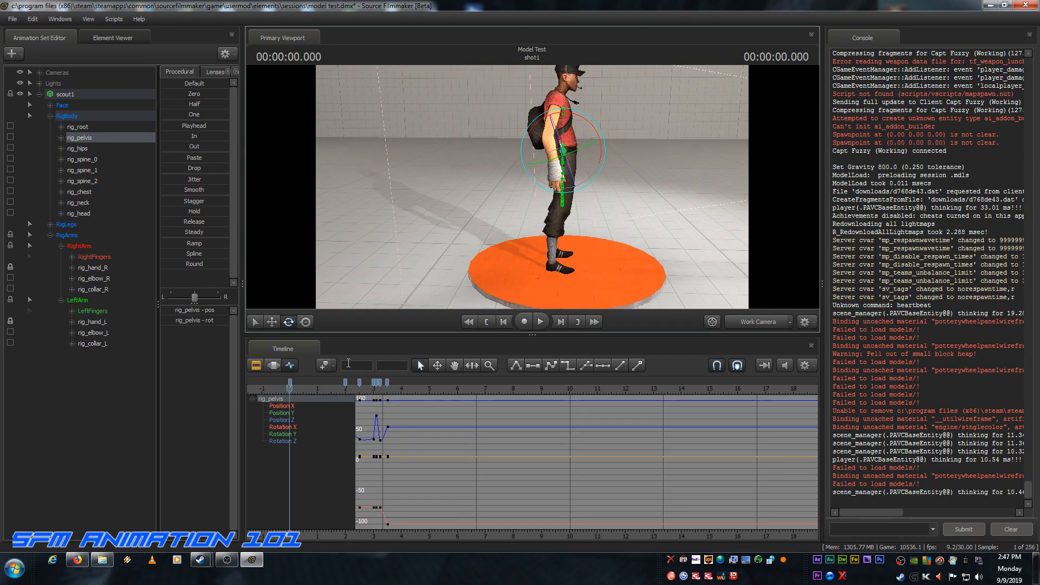
Step: In the Motion Editor, limit the time selection to the range from 0 to 2 seconds, with the playhead at 2 seconds
left_click(273, 365)
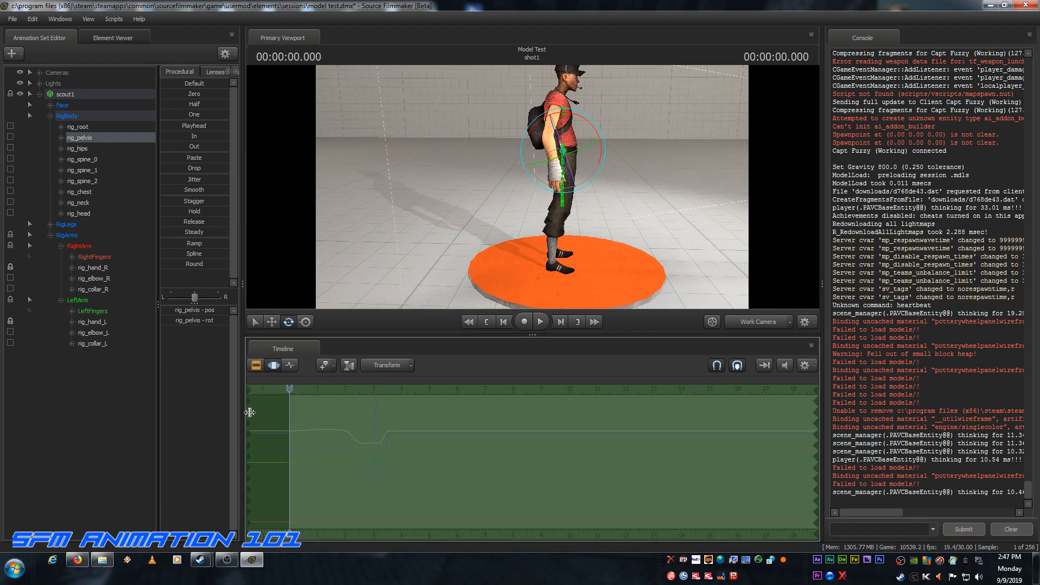
left_click_drag(247, 413, 289, 411)
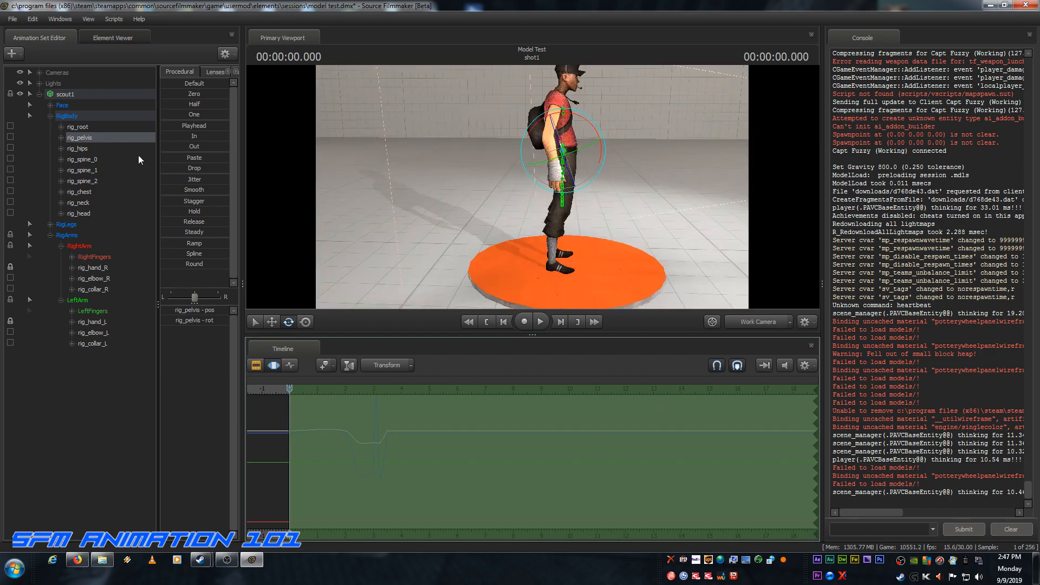
left_click(291, 365)
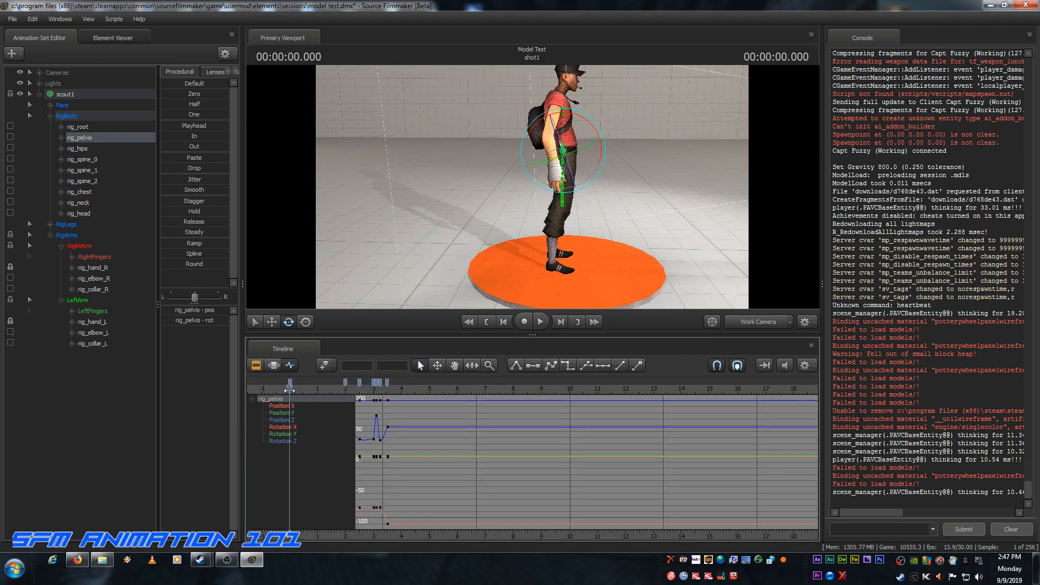
left_click_drag(290, 389, 345, 395)
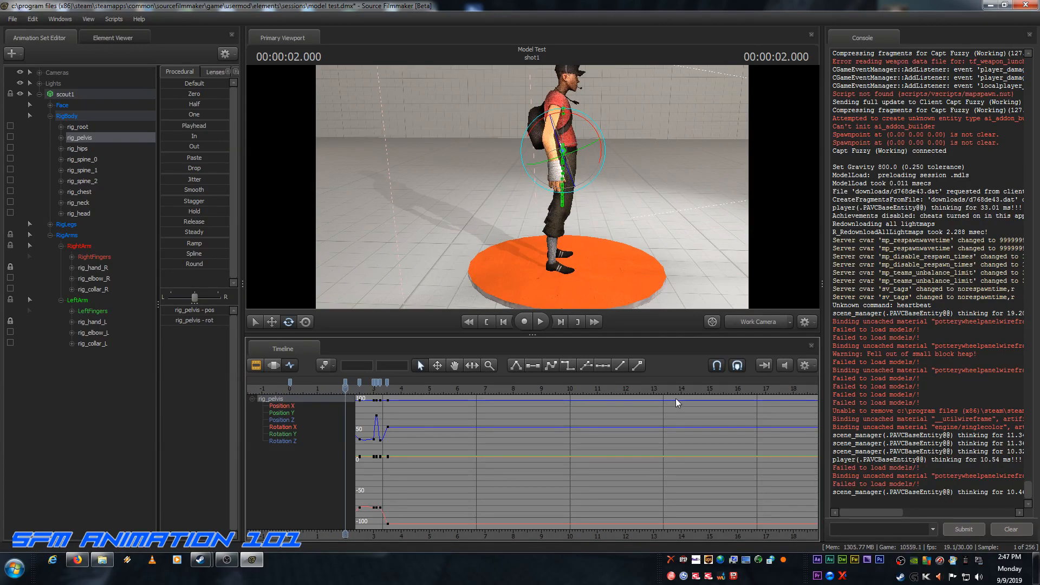
left_click(278, 364)
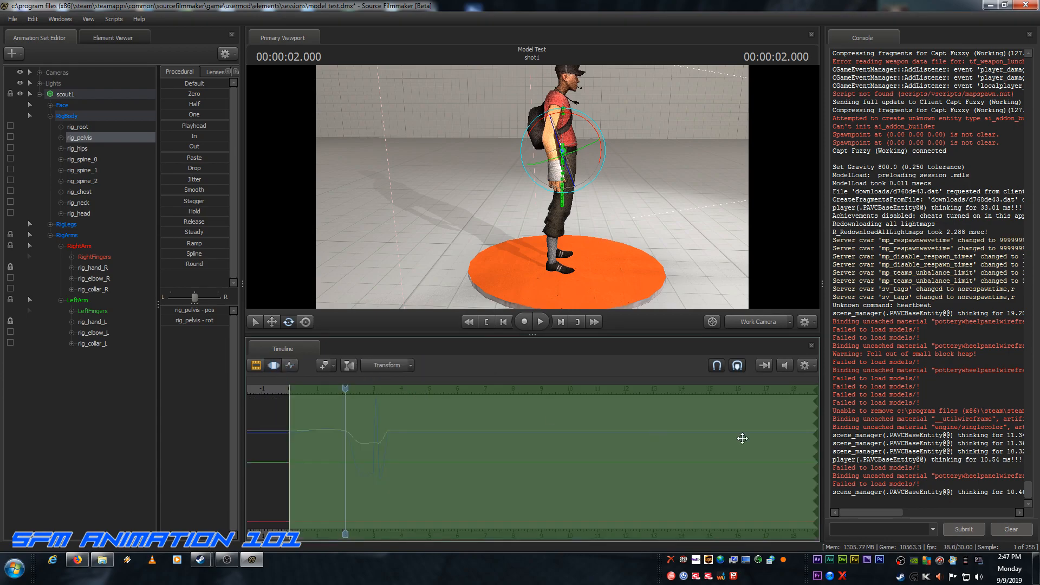
left_click_drag(817, 427, 344, 409)
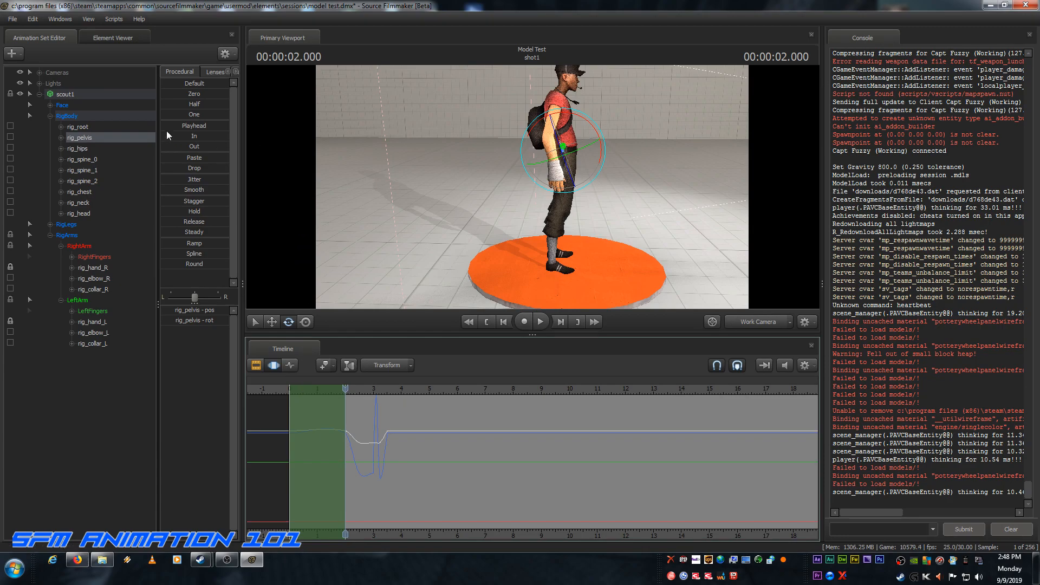
Step: Apply the Playhead preset to rig_pelvis over the selected range to hold its 2-second pose, and check the playback
left_click_drag(167, 126, 407, 180)
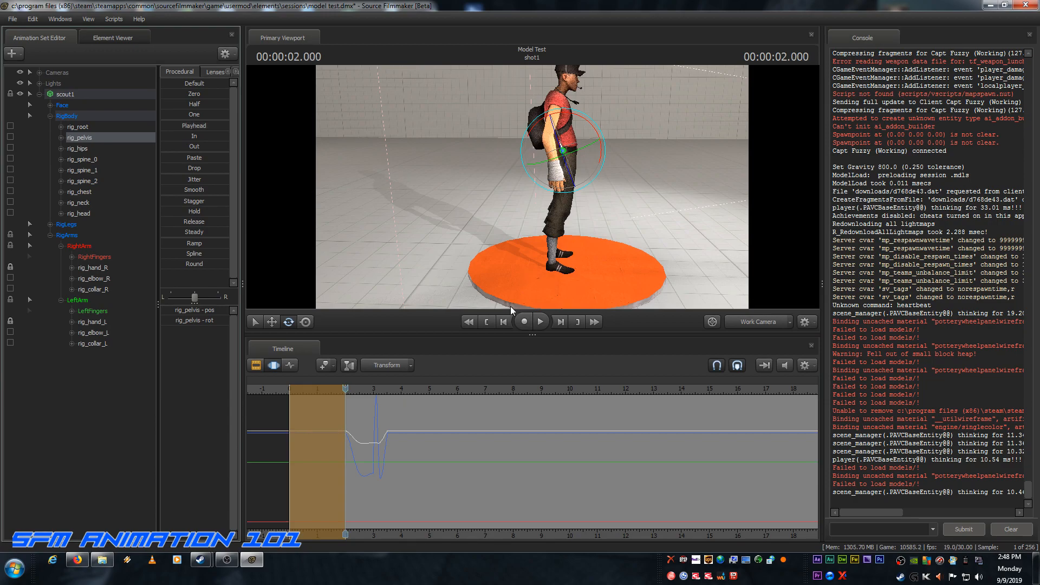
left_click(489, 322)
left_click(539, 321)
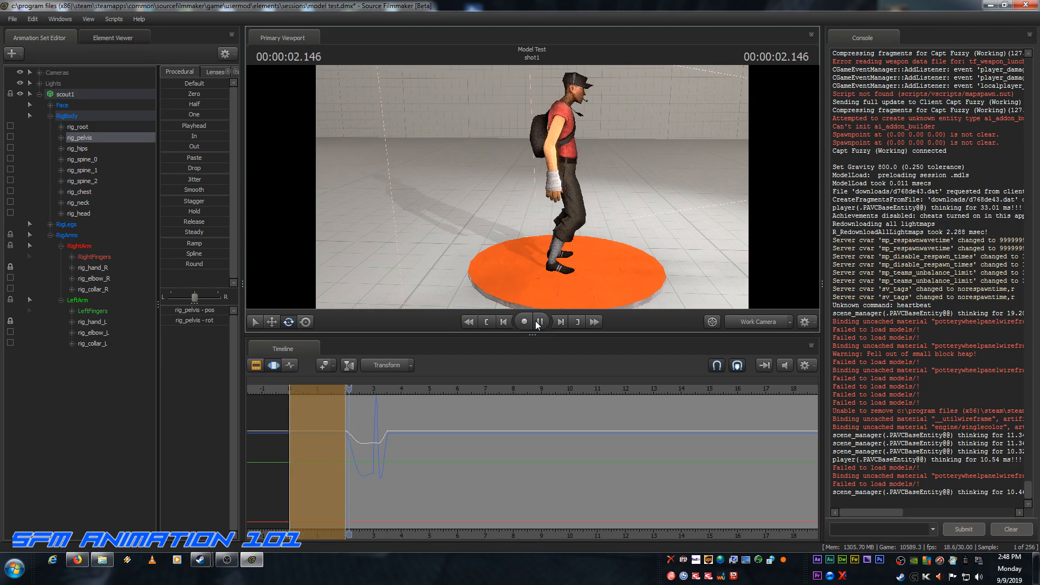
left_click(538, 322)
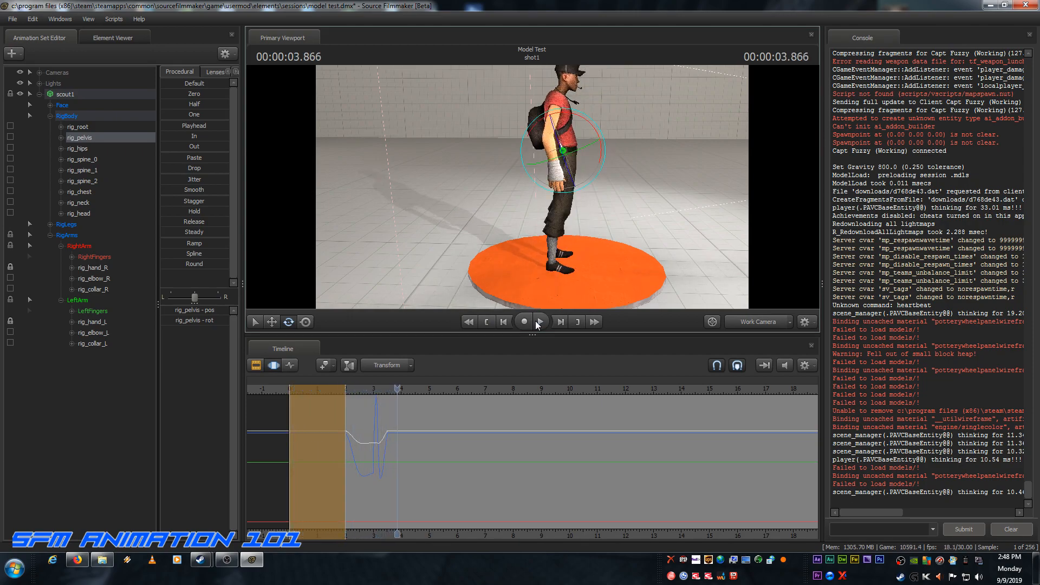
left_click(489, 323)
key("Return")
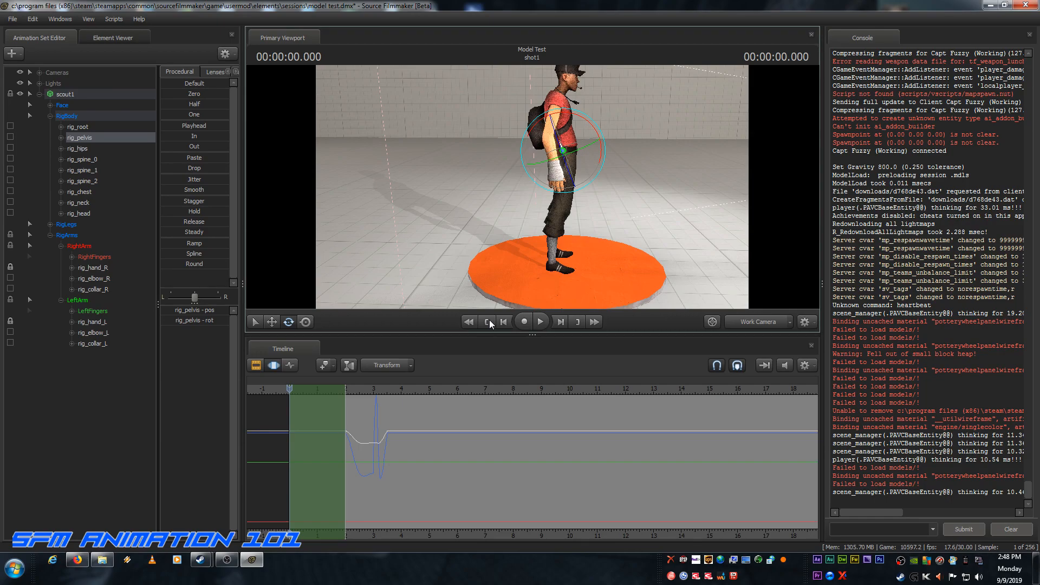
Step: Save the session and extend the time selection to the whole timeline
key("ctrl+s")
key("ctrl+a")
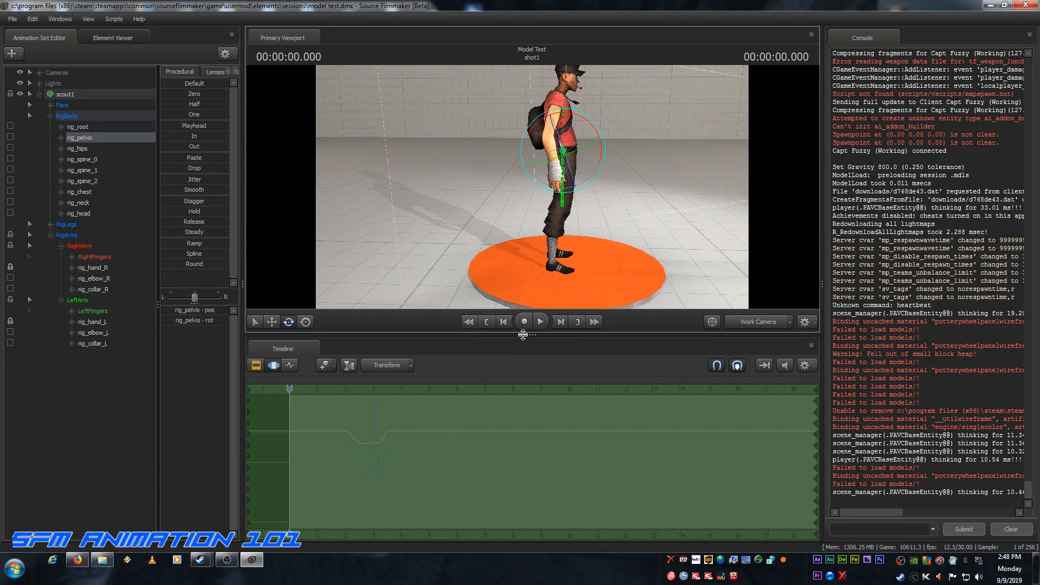
Step: Play the jump animation from the start of the shot twice to check the opening hold and the timing
left_click(540, 321)
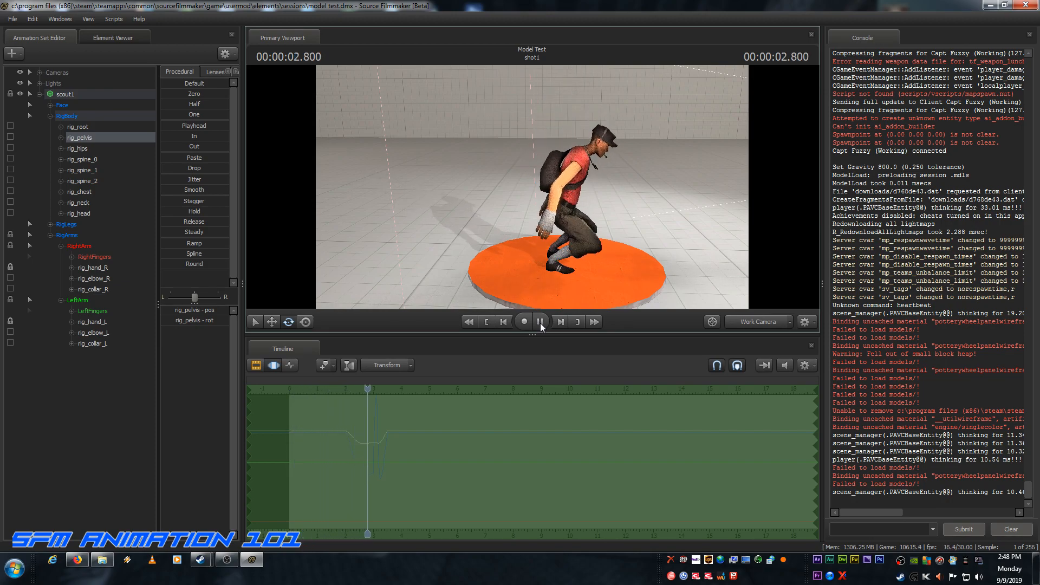
left_click(541, 322)
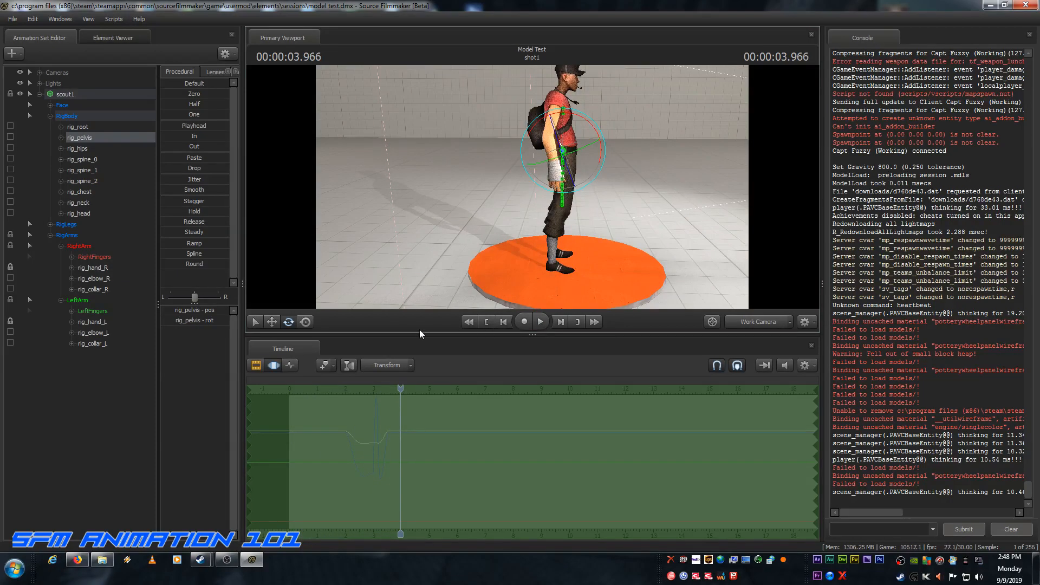
left_click(503, 322)
left_click(502, 322)
left_click(502, 321)
left_click(502, 322)
left_click(503, 321)
left_click(486, 322)
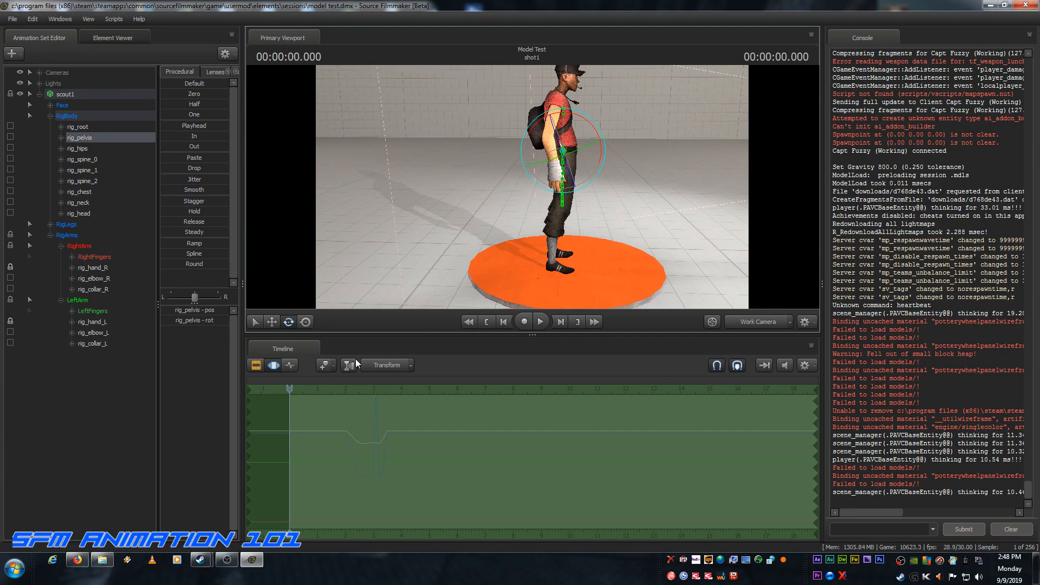
left_click(540, 321)
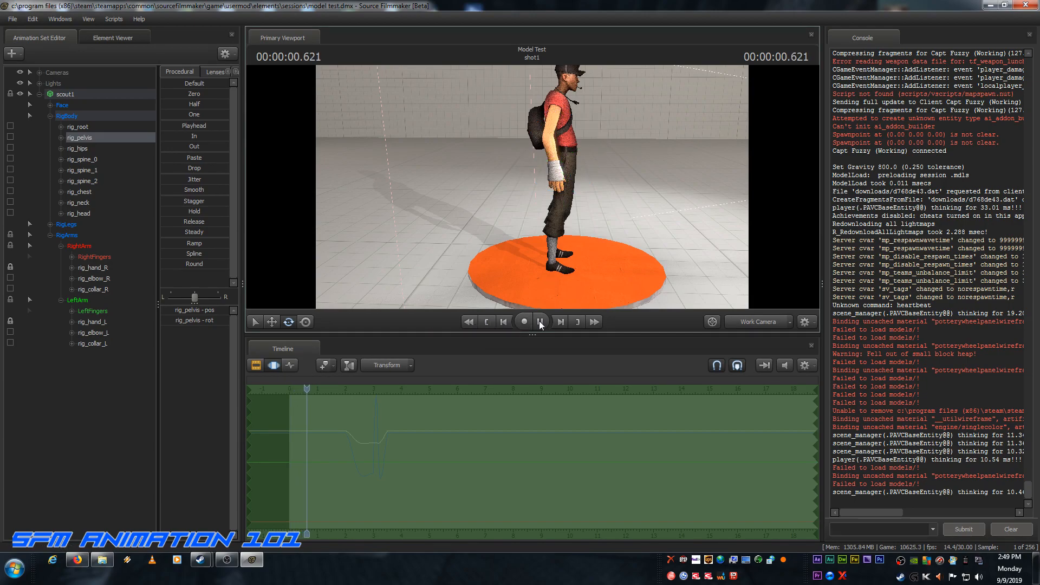
left_click(539, 321)
Step: Step frame by frame between 3 and 3.1 seconds to examine how the scout rises from the crouch and leaves the platform
left_click(560, 321)
left_click(561, 322)
left_click(561, 321)
left_click(561, 322)
left_click(560, 322)
left_click(560, 322)
left_click(560, 321)
left_click(560, 321)
left_click(560, 321)
left_click(561, 322)
left_click(560, 322)
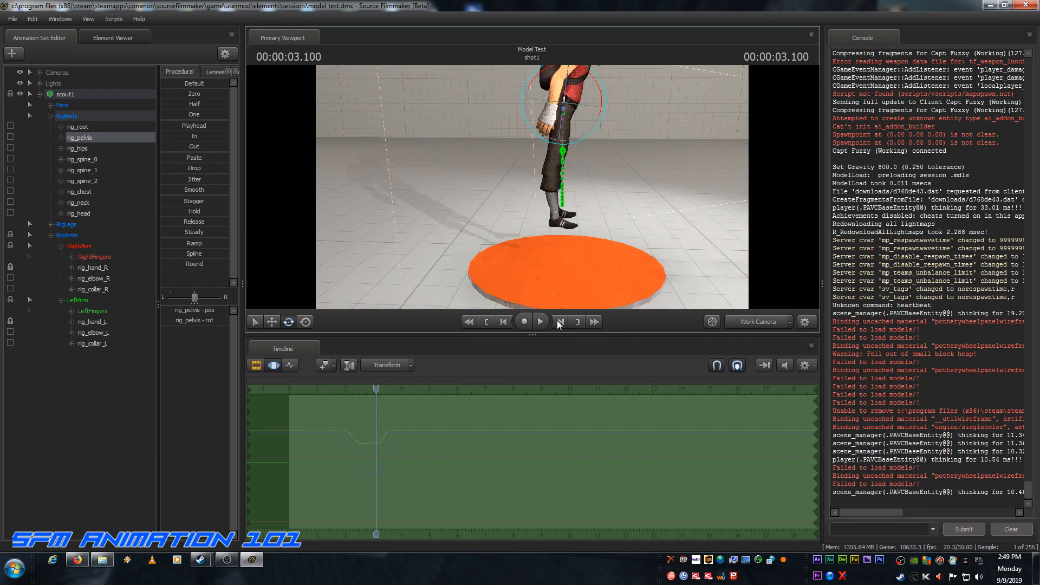
left_click(504, 321)
left_click(504, 321)
left_click(504, 322)
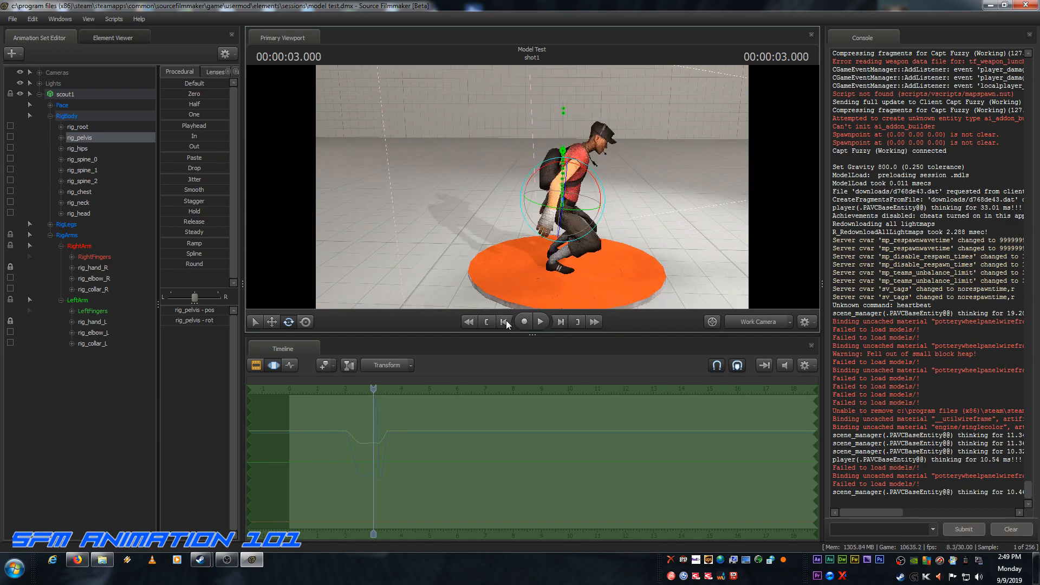
left_click(561, 322)
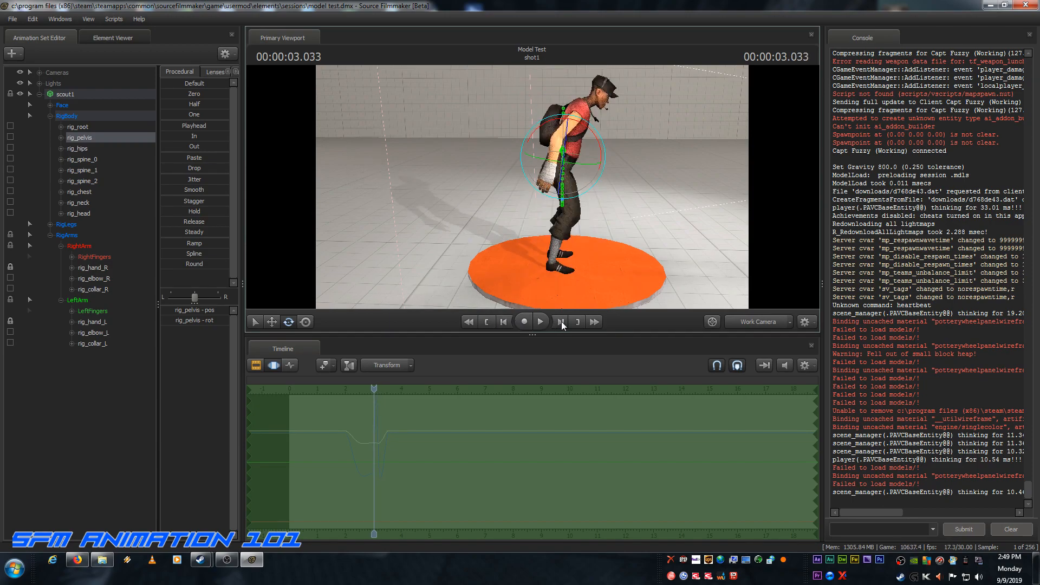
left_click(561, 321)
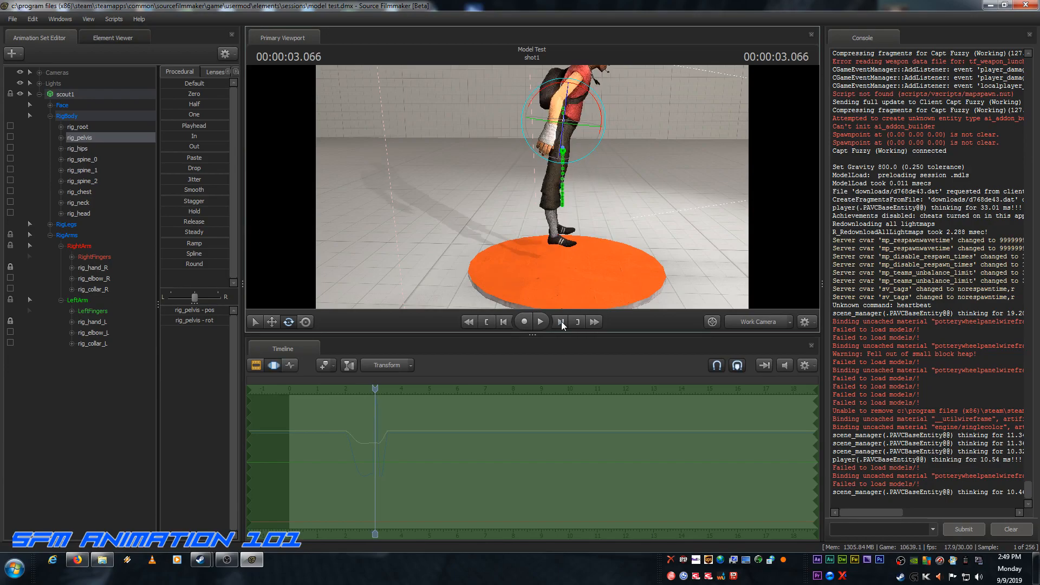
left_click(504, 322)
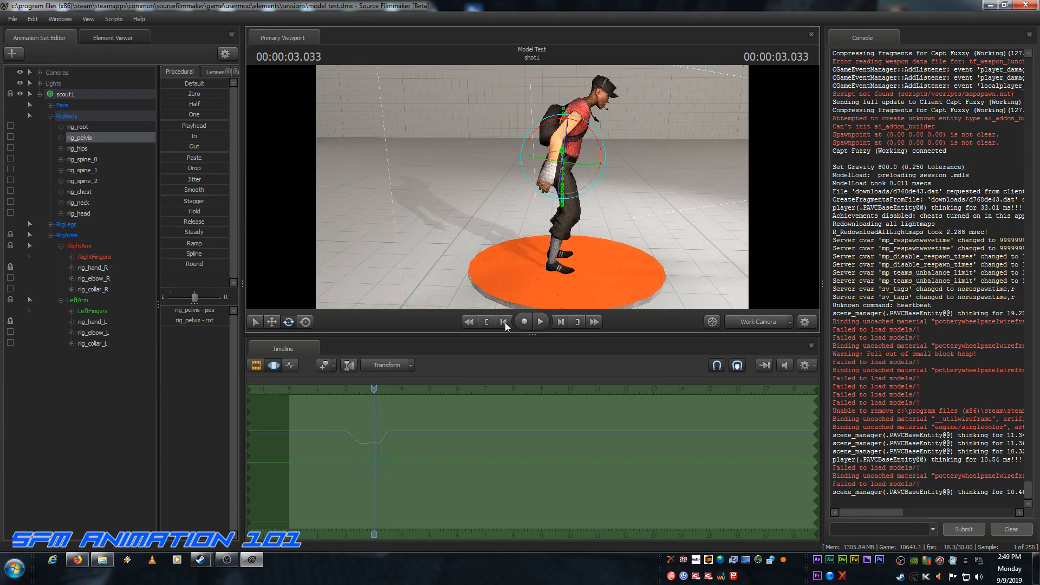
Step: In the Graph Editor, shift rig_pelvis's mid-air and landing-crouch keys three frames later, placing the mid-air key on frame 96
left_click(290, 365)
scroll(371, 391, "up", 5)
scroll(371, 391, "up", 3)
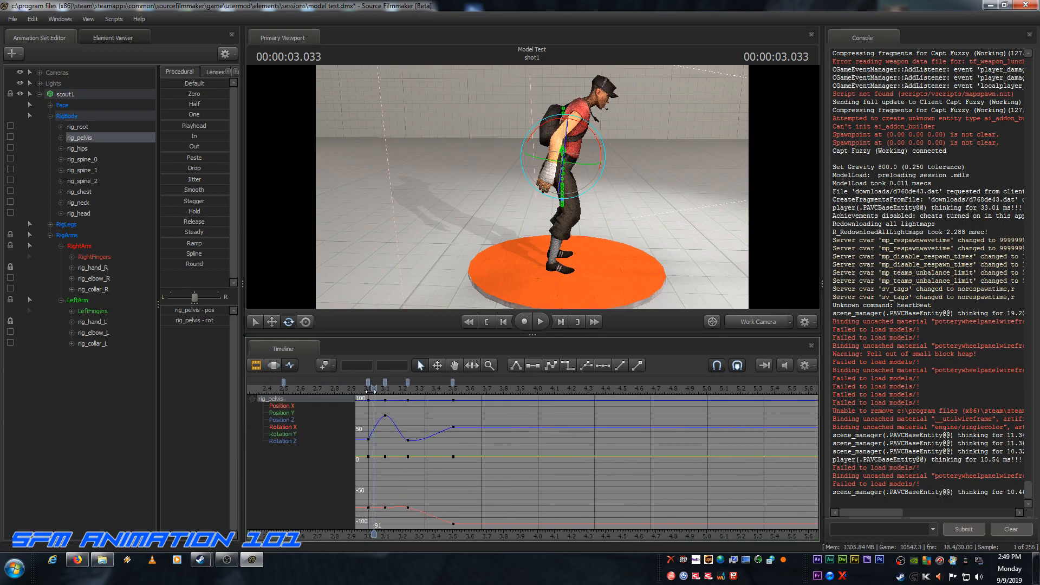
left_click(385, 383)
left_click(407, 381, "ctrl")
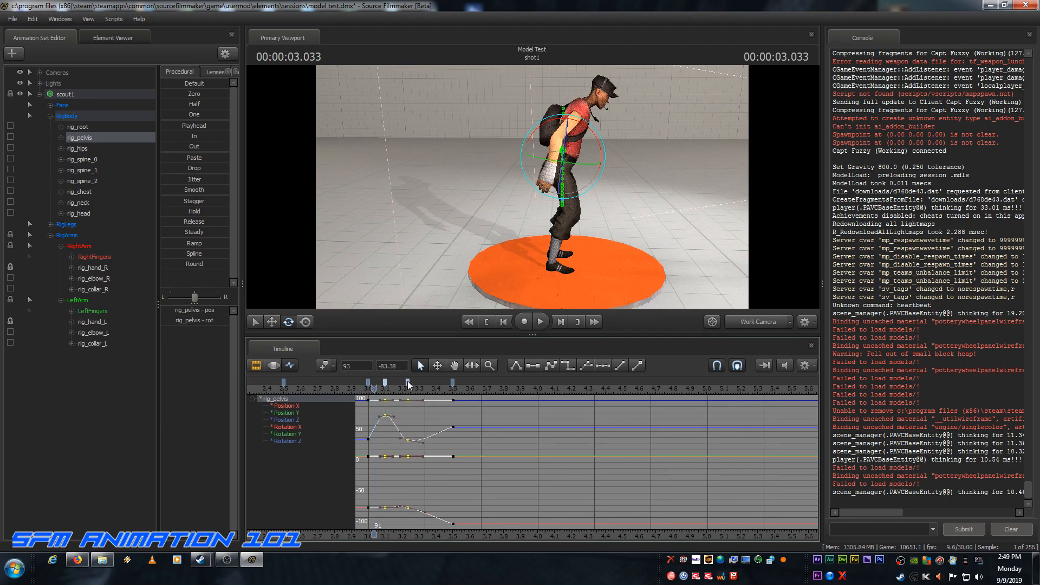
left_click_drag(385, 382, 403, 382)
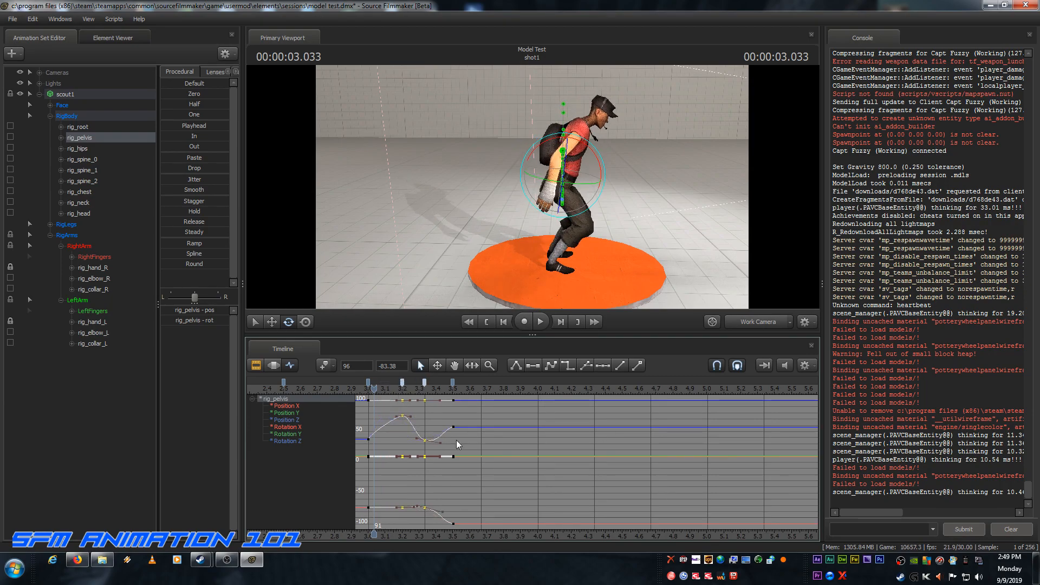
Step: Play the jump from the start of the shot to check the slower rise, and scrub back near the beginning
left_click(489, 324)
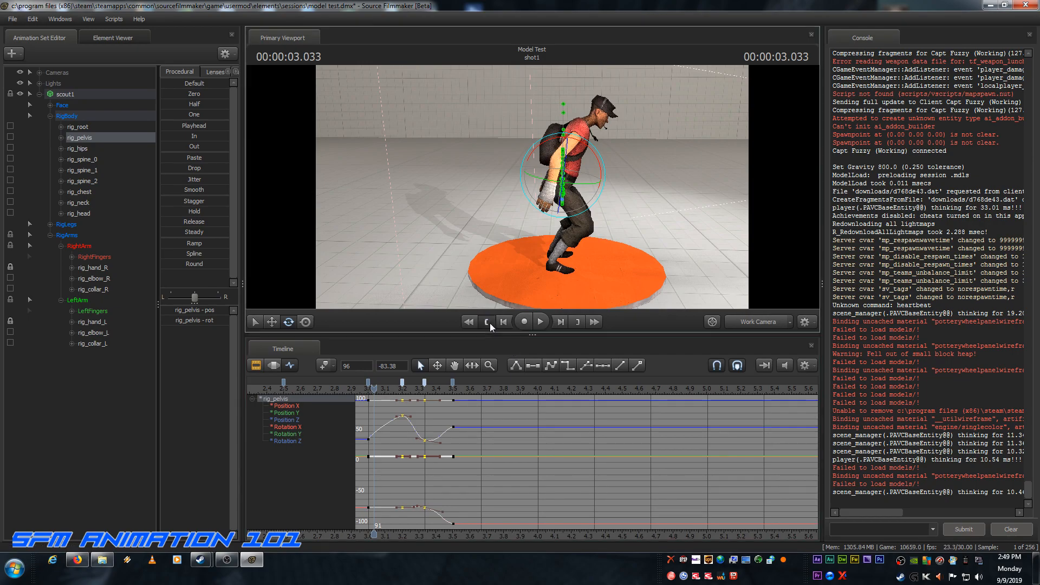
left_click(539, 322)
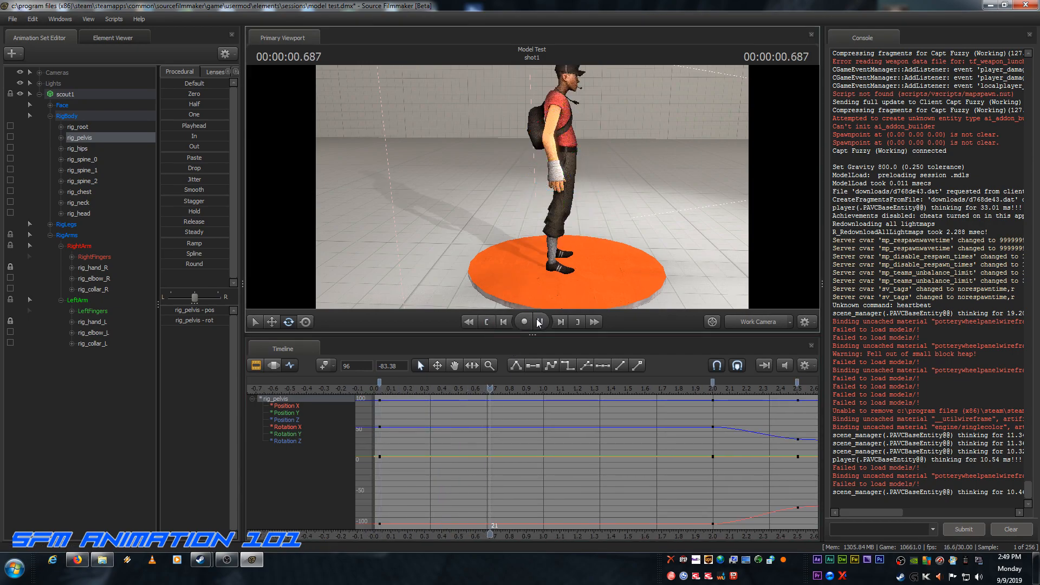
left_click(539, 322)
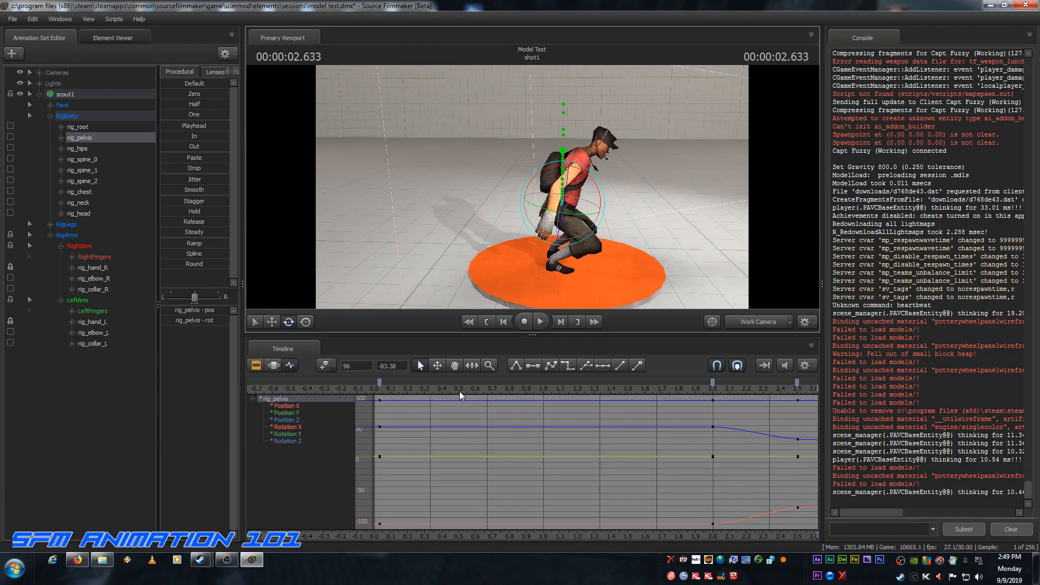
scroll(443, 409, "down", 5)
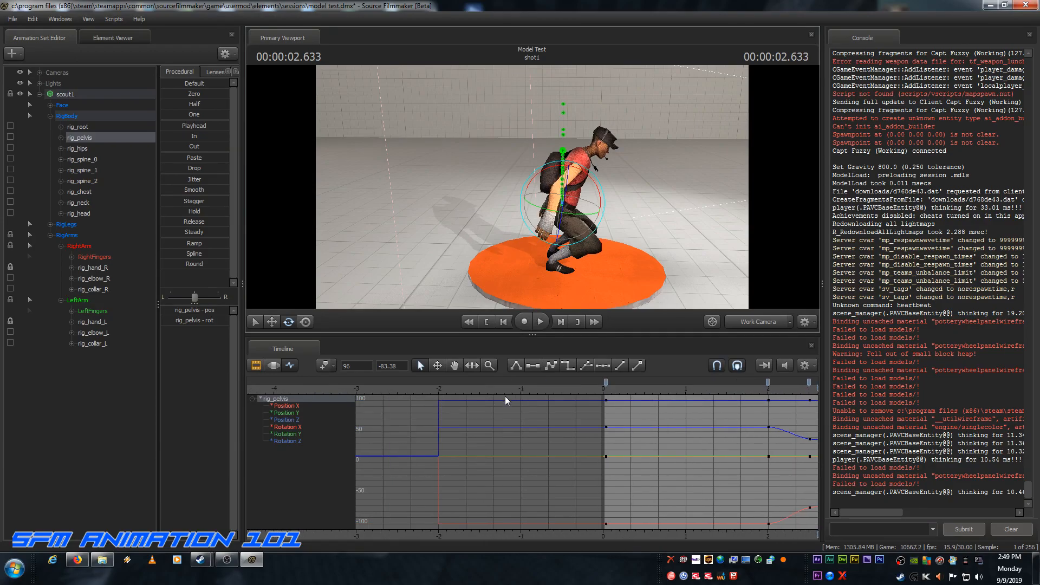
left_click_drag(533, 390, 619, 382)
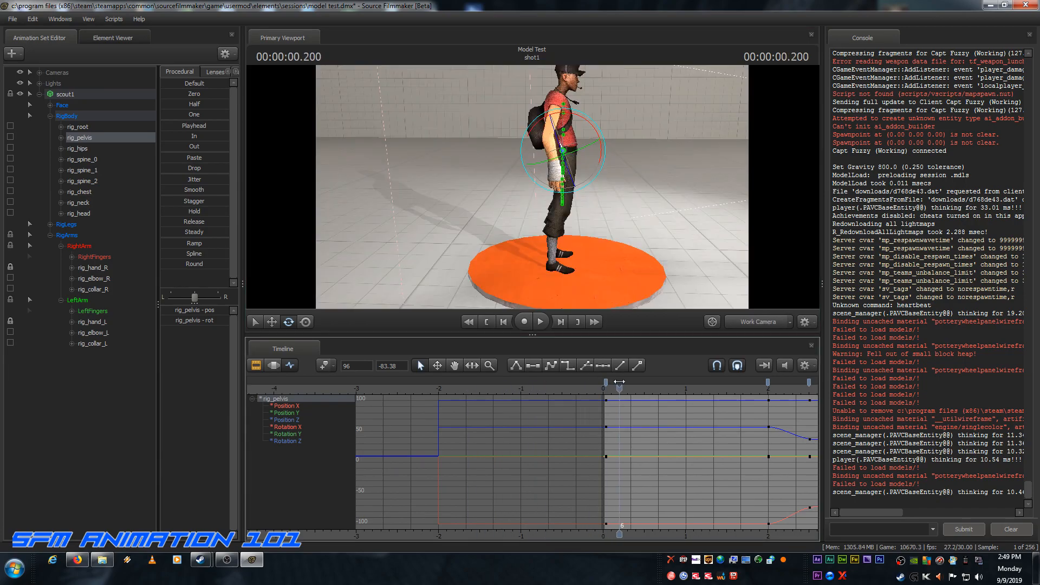
Step: Replay the jump from the start in the Clip Editor and scrub to 3.366 seconds to examine the landing crouch
left_click(256, 365)
left_click_drag(641, 417, 304, 425)
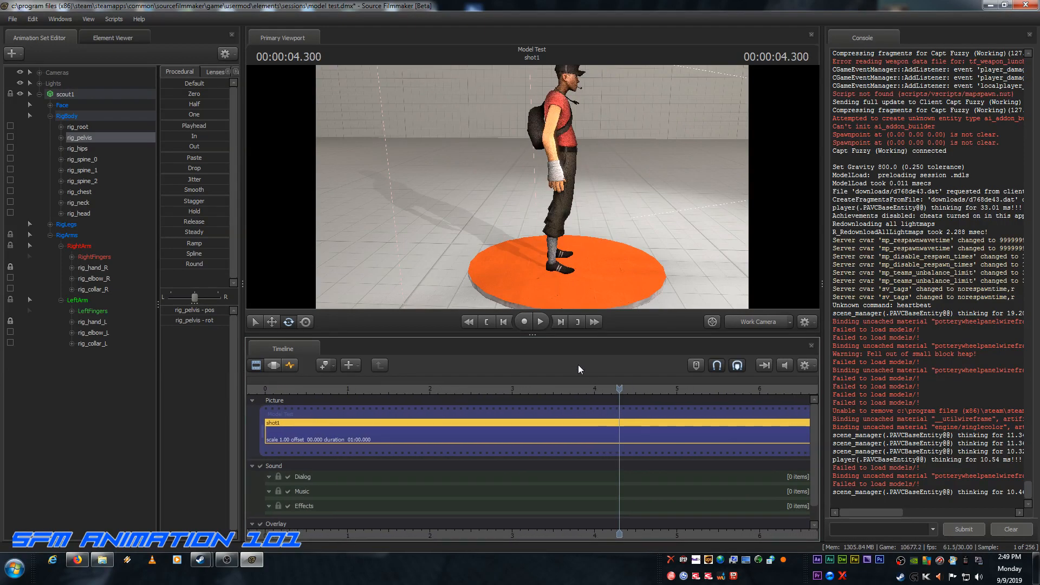
left_click(483, 322)
left_click(539, 321)
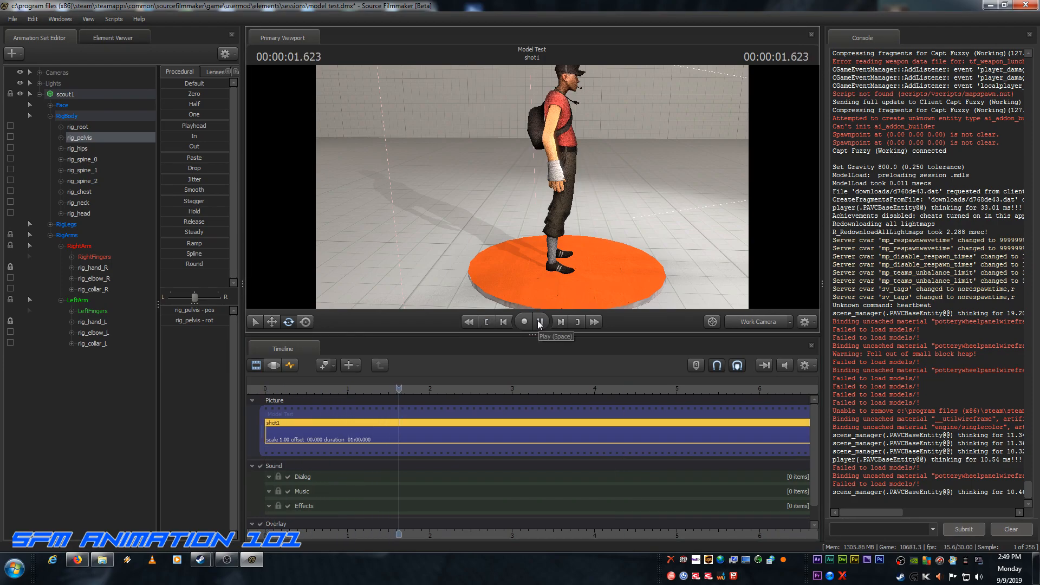
left_click(538, 324)
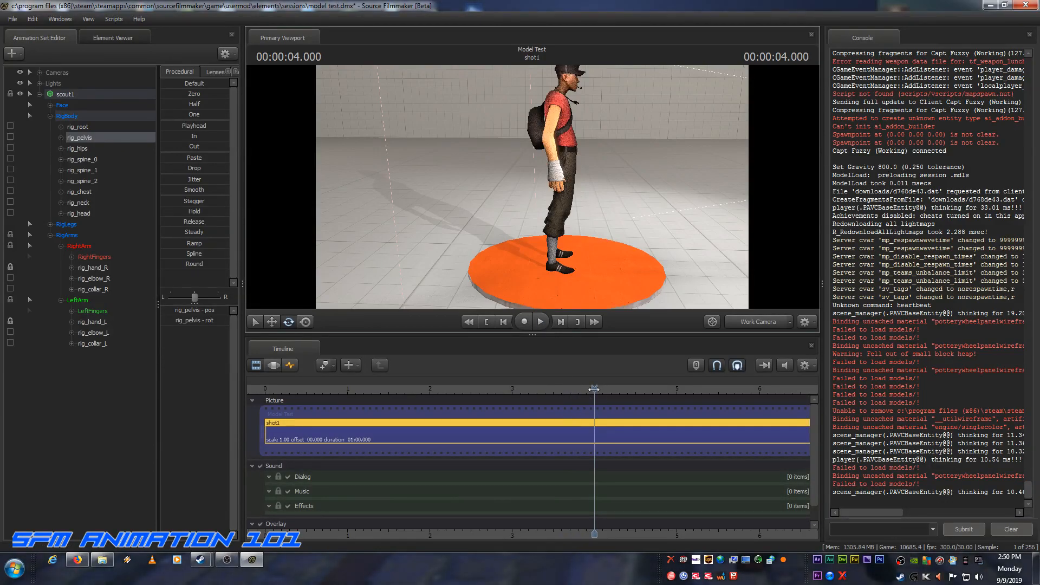
left_click_drag(594, 389, 542, 388)
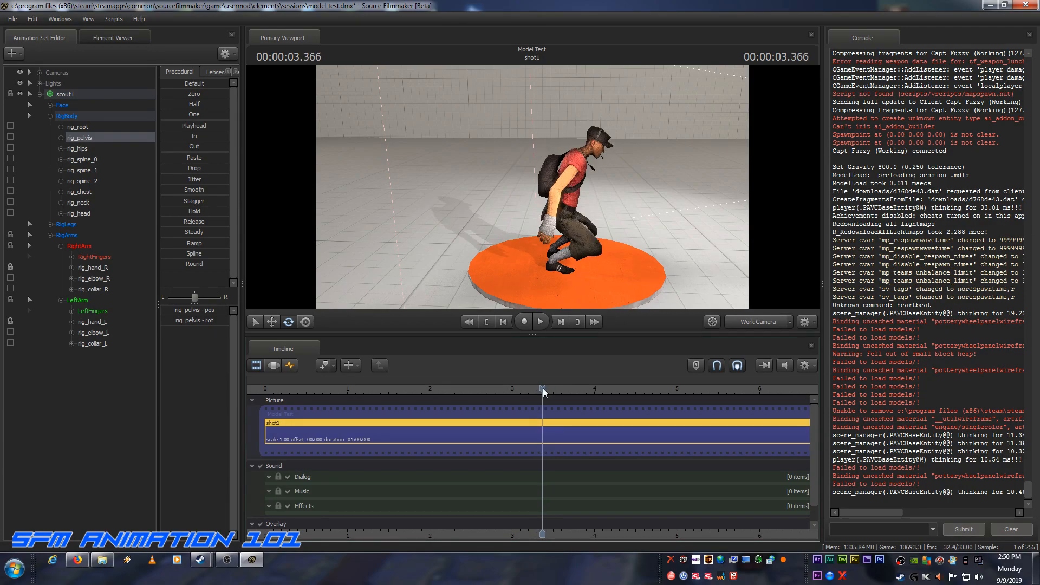
Step: In the Graph Editor, move rig_pelvis's final standing key to frame 111 to slow the recovery from the landing crouch
left_click(291, 365)
left_click_drag(546, 389, 539, 389)
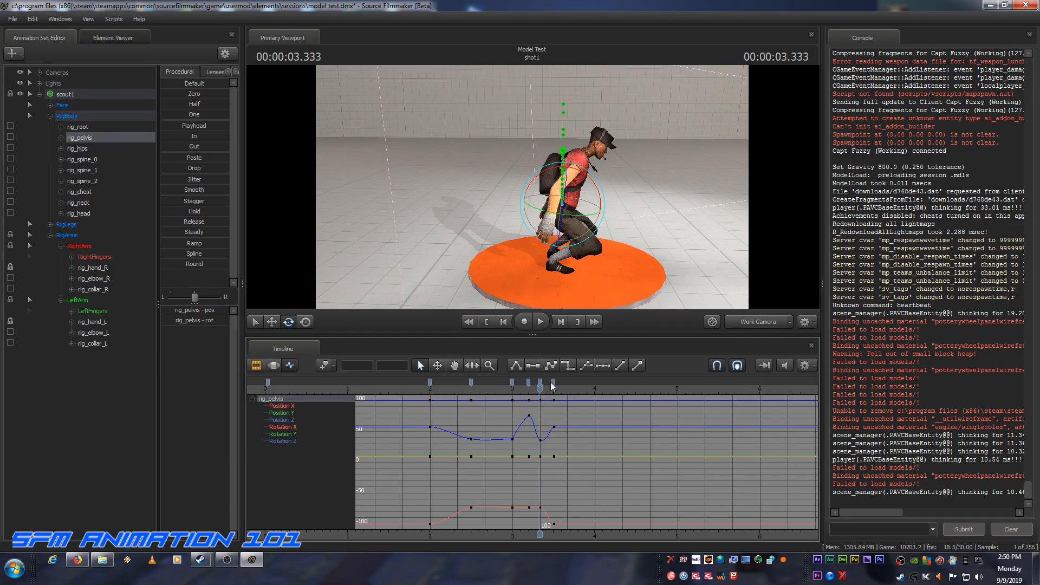
left_click(553, 384)
left_click_drag(554, 384, 568, 382)
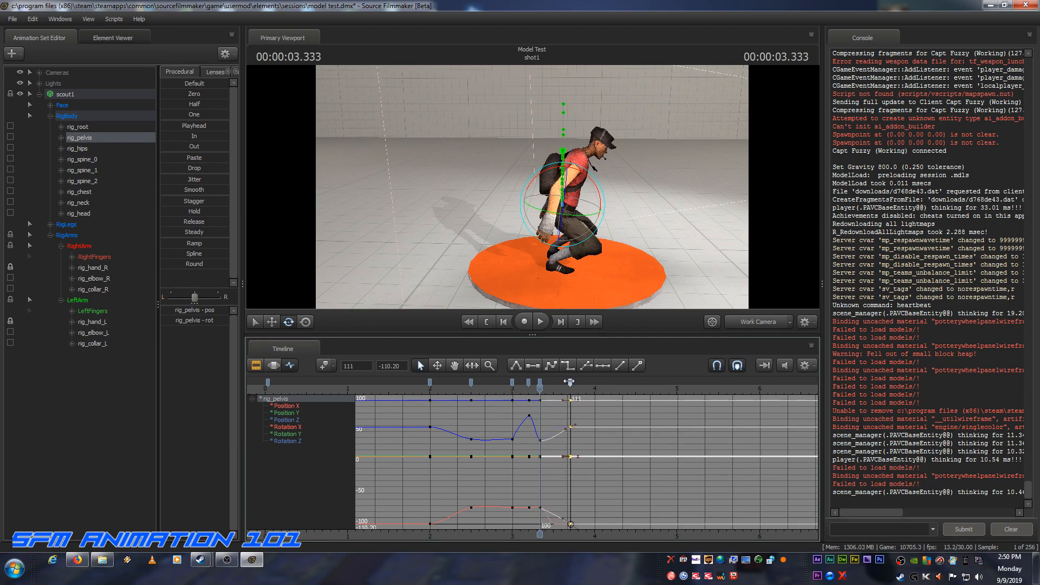
Step: Play the jump from the start of the shot to check the timing of the recovery after landing
scroll(535, 388, "down", 3)
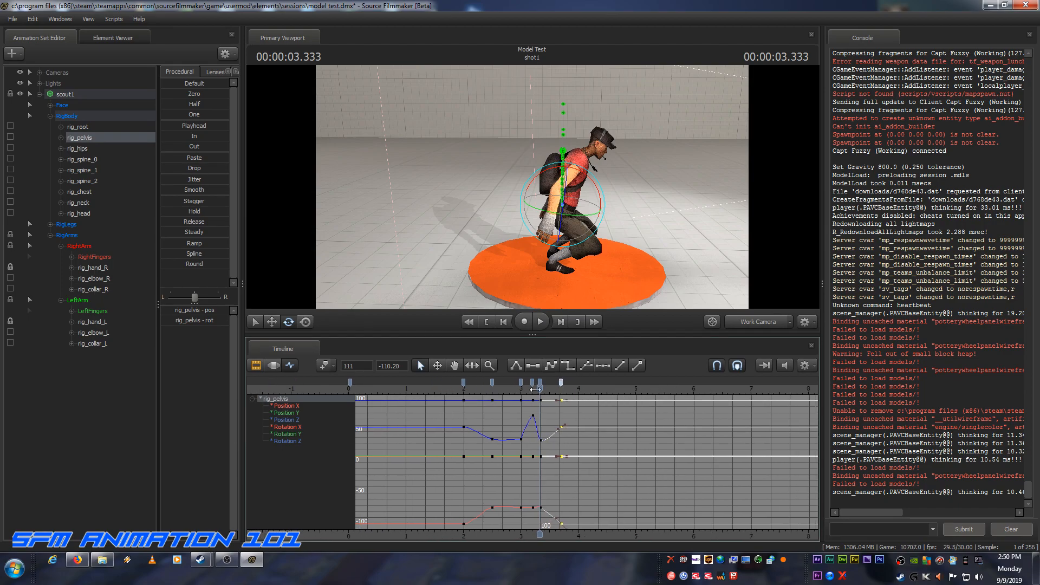
scroll(535, 389, "down", 1)
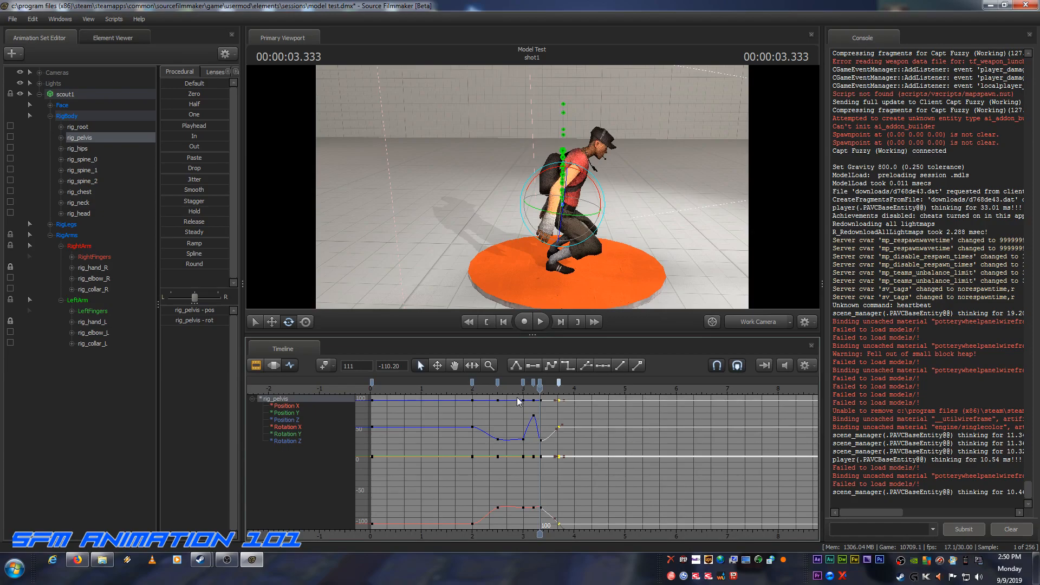
left_click(486, 322)
left_click(538, 322)
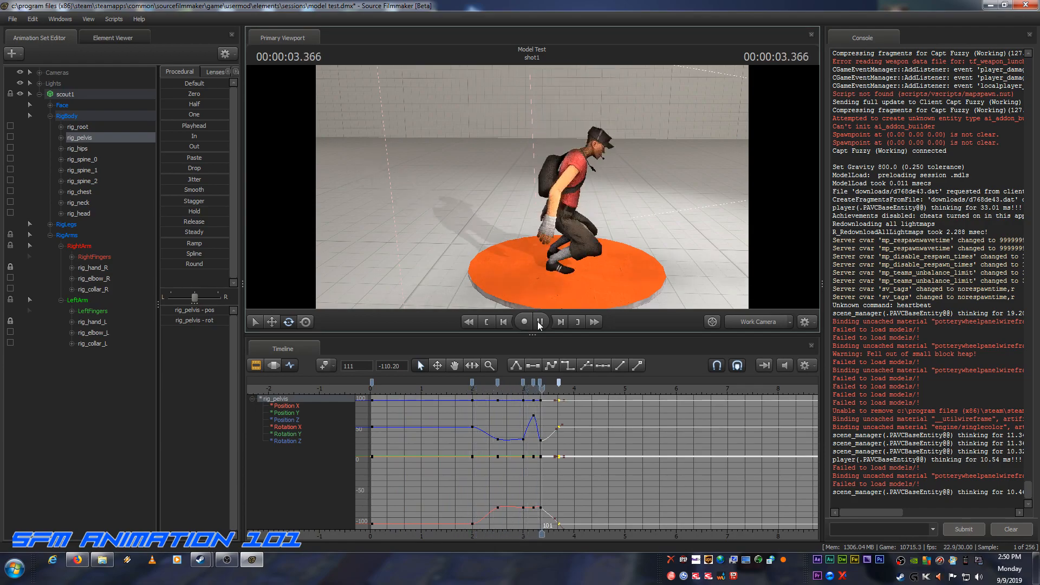
left_click(540, 321)
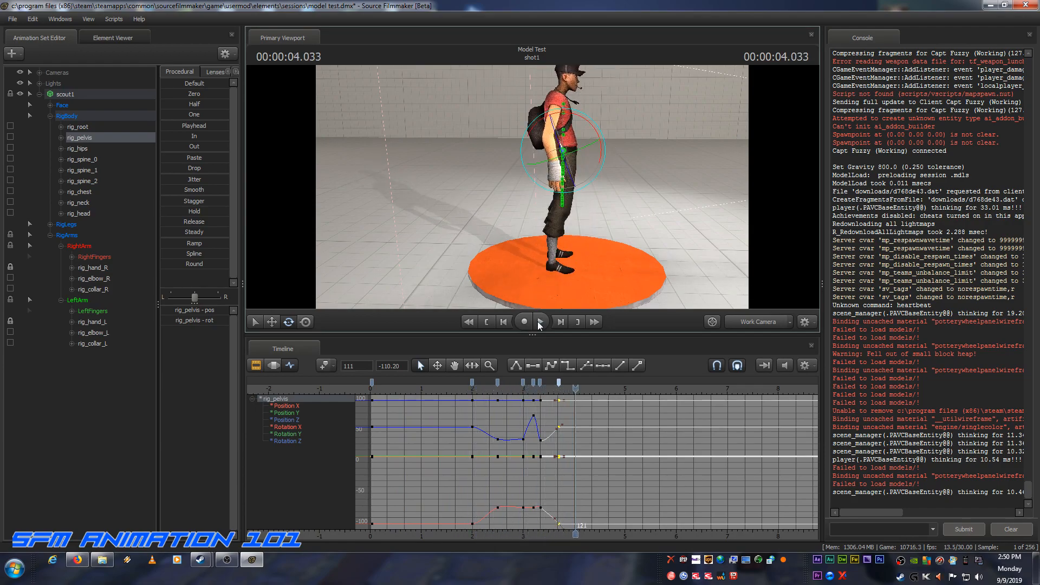
Step: Shift rig_pelvis's landing-crouch and final standing keys together five frames later, placing the crouch key on frame 105
left_click(540, 383)
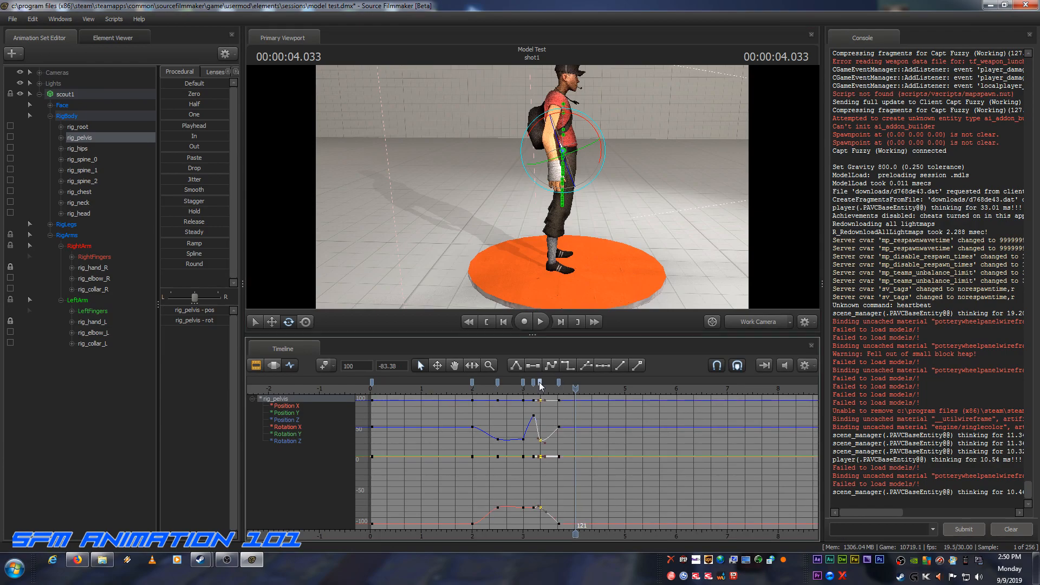
left_click(559, 381, "shift")
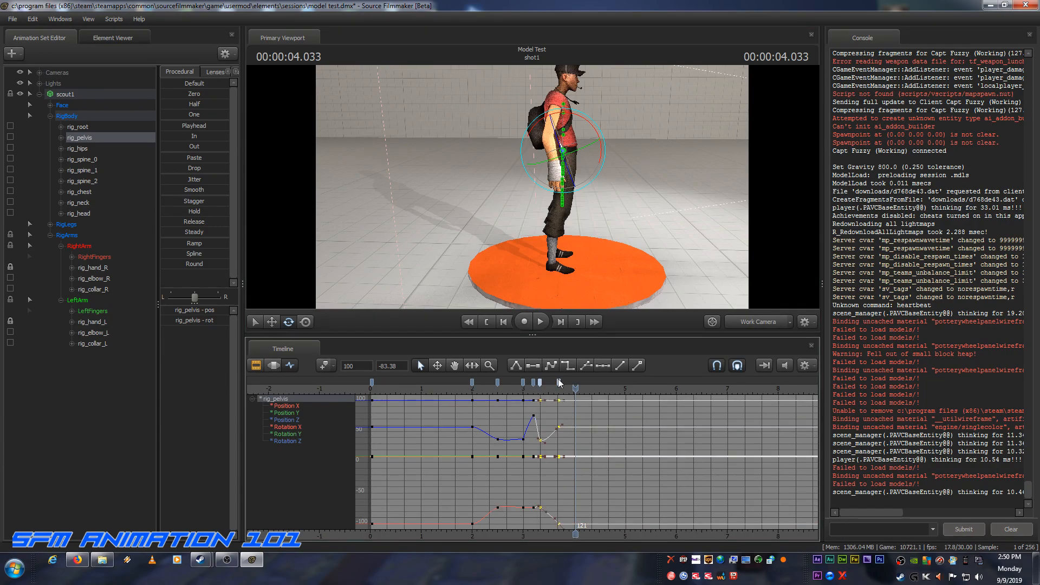
left_click_drag(540, 384, 548, 382)
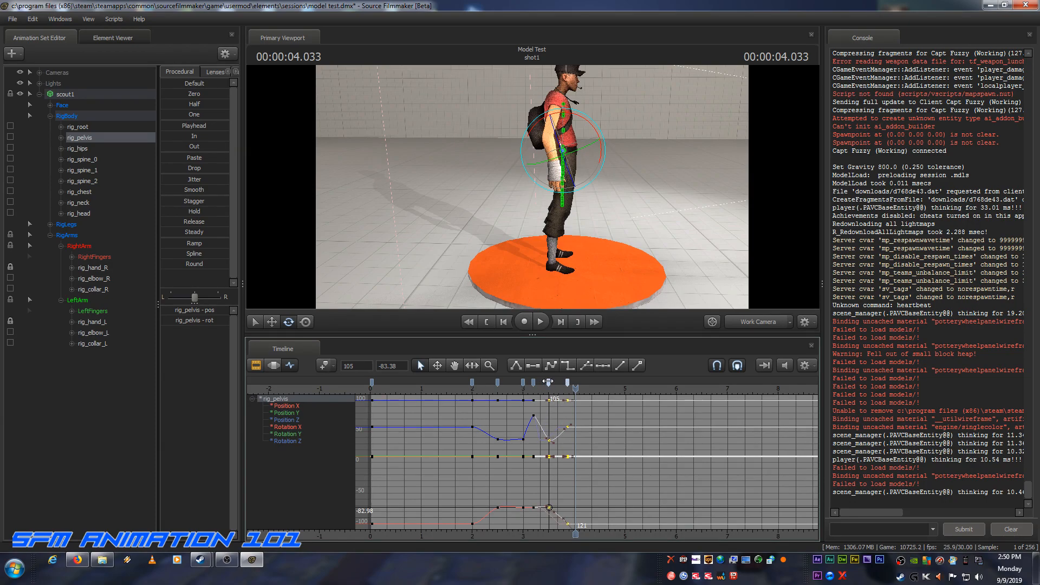
Step: Play the jump from the start of the shot twice to check the delayed landing
left_click(488, 323)
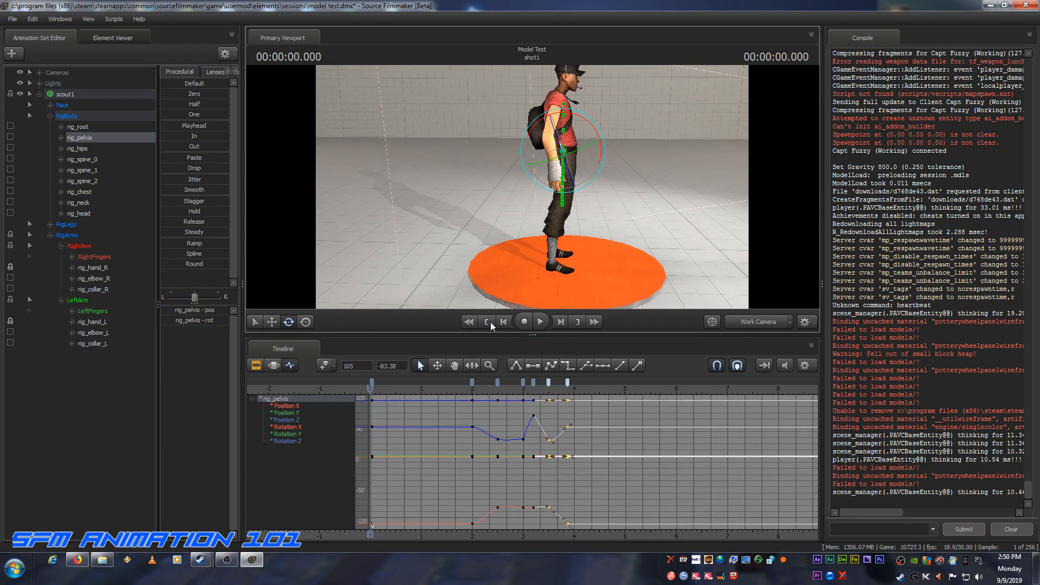
left_click(540, 322)
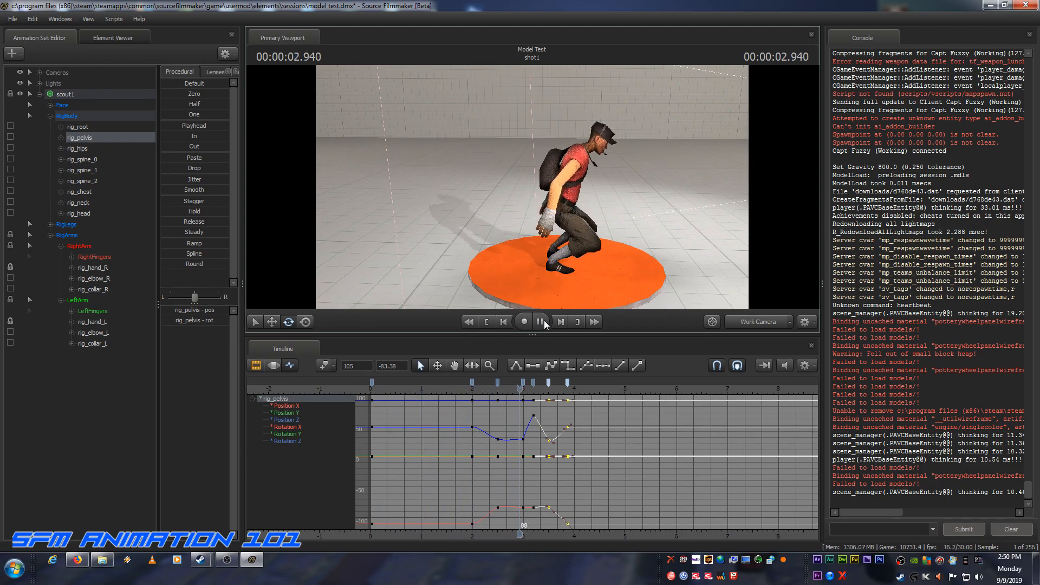
left_click(540, 322)
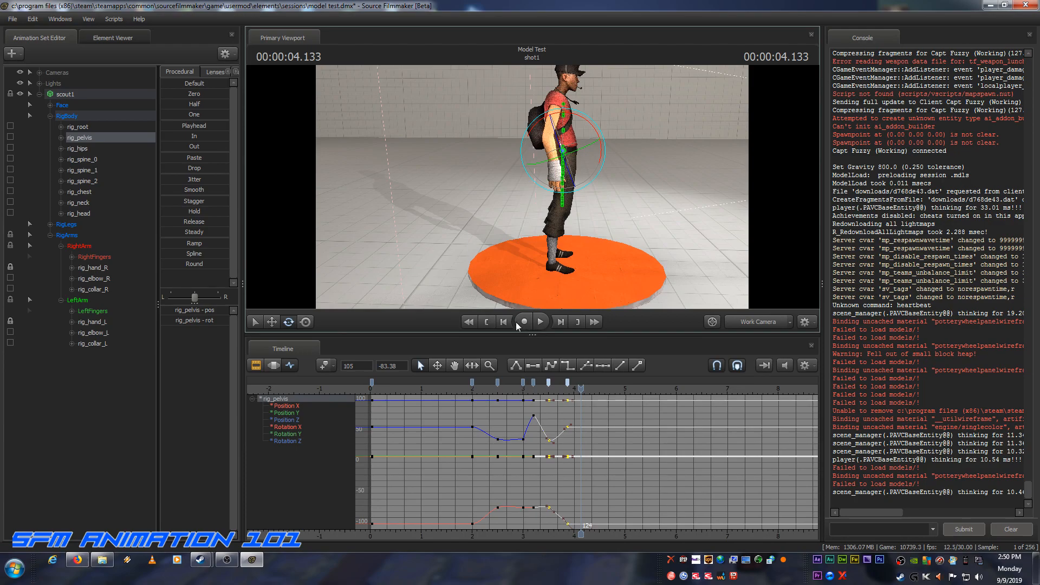
left_click(488, 322)
left_click(539, 323)
Step: At the mid-air key on frame 96, rotate rig_pelvis backward to straighten the scout's forward-leaning torso
left_click_drag(580, 388, 523, 382)
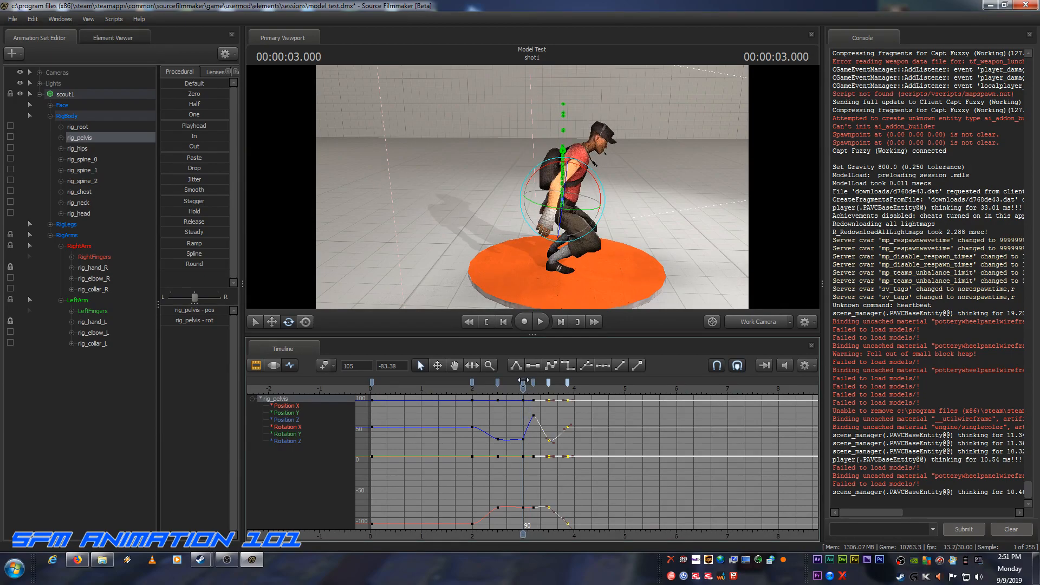
left_click_drag(522, 381, 534, 381)
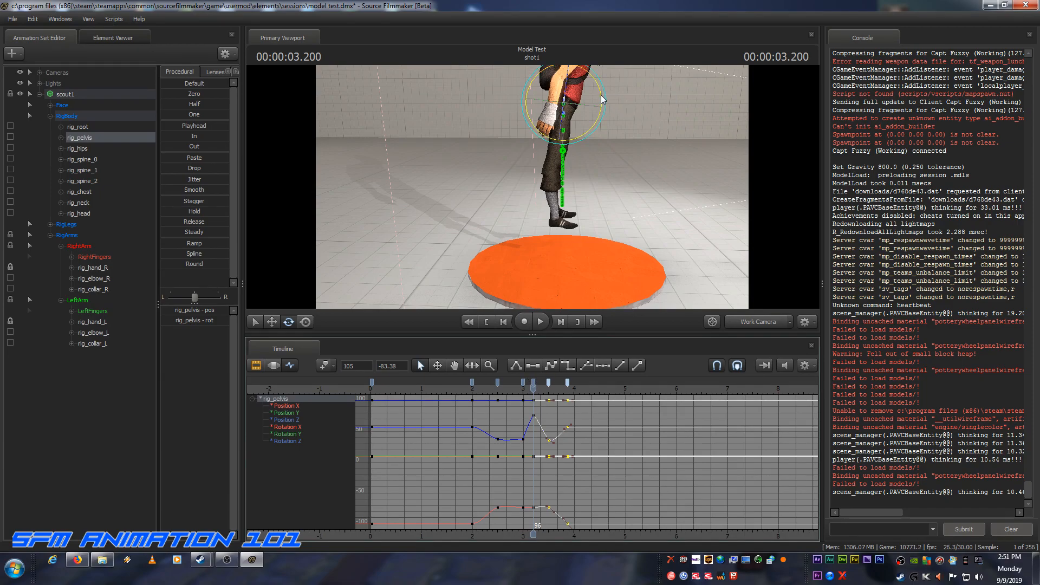
left_click_drag(602, 99, 602, 86)
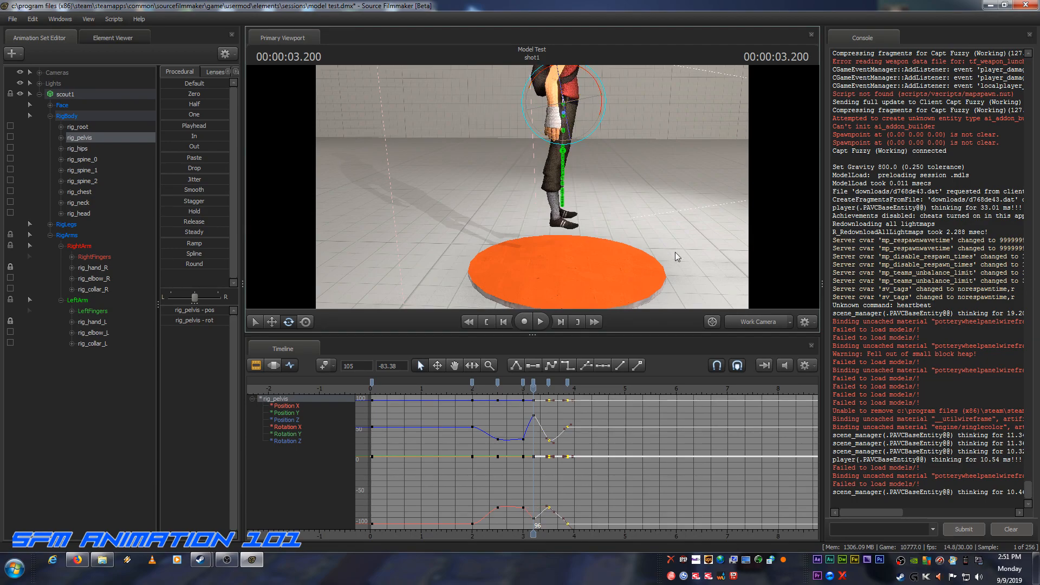
Step: Play the jump from the start of the shot to check the straightened mid-air pose
left_click(488, 321)
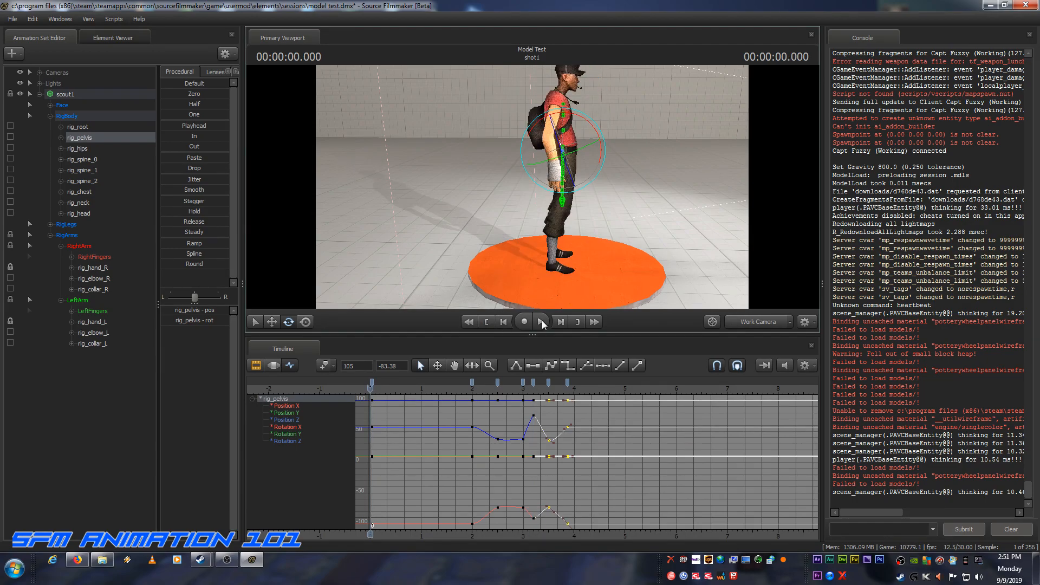
left_click(542, 321)
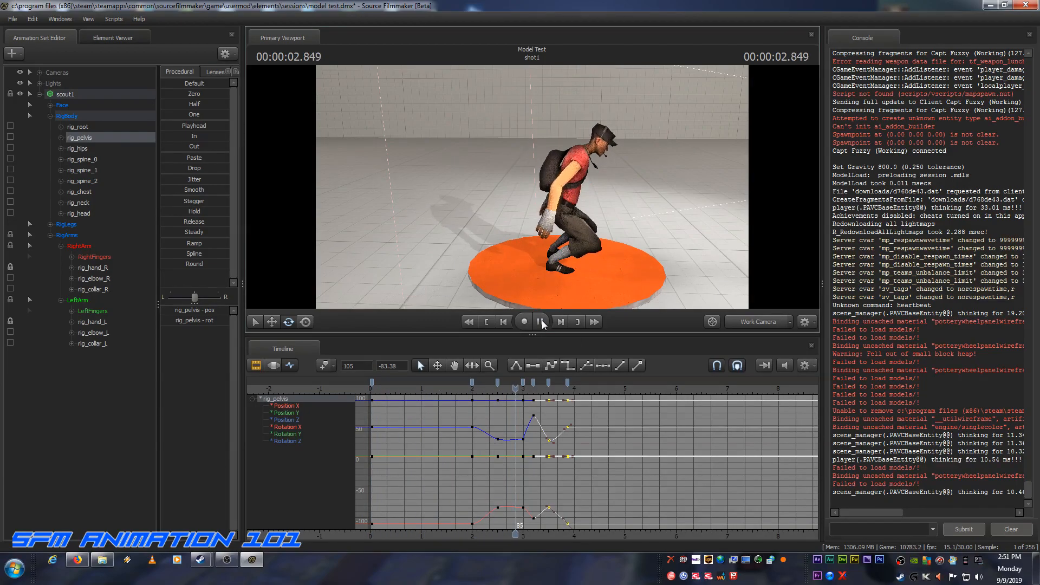
left_click(542, 322)
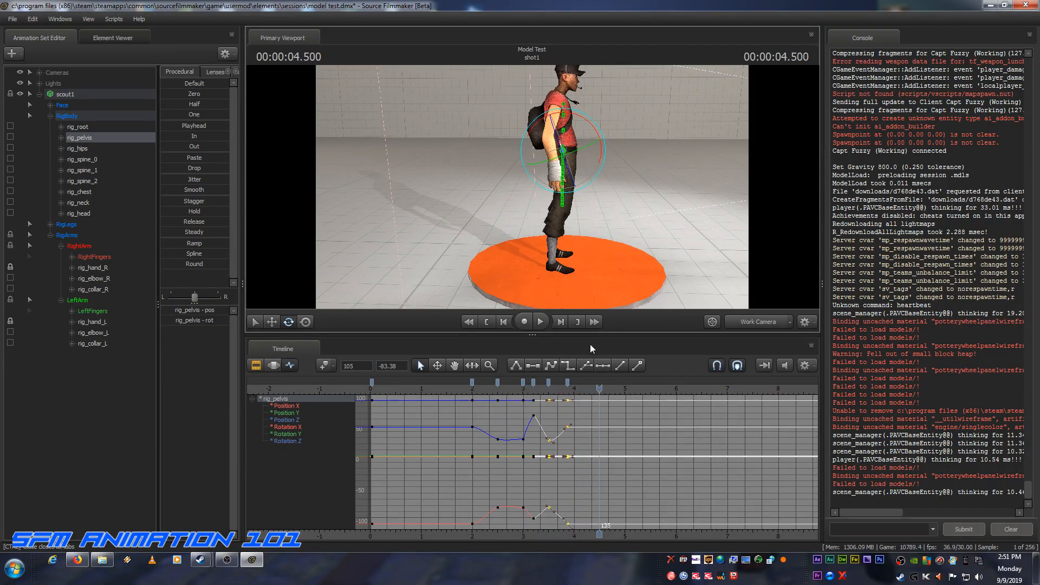
Step: Move rig_pelvis's first key to frame 0 so it sits exactly at the start of the shot
left_click_drag(597, 386, 371, 385)
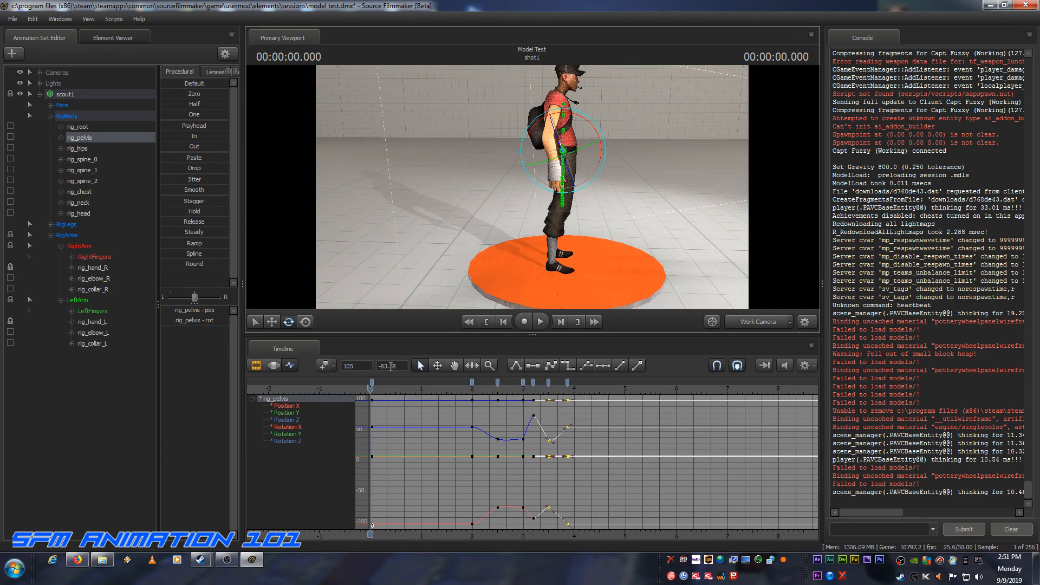
left_click_drag(373, 382, 371, 382)
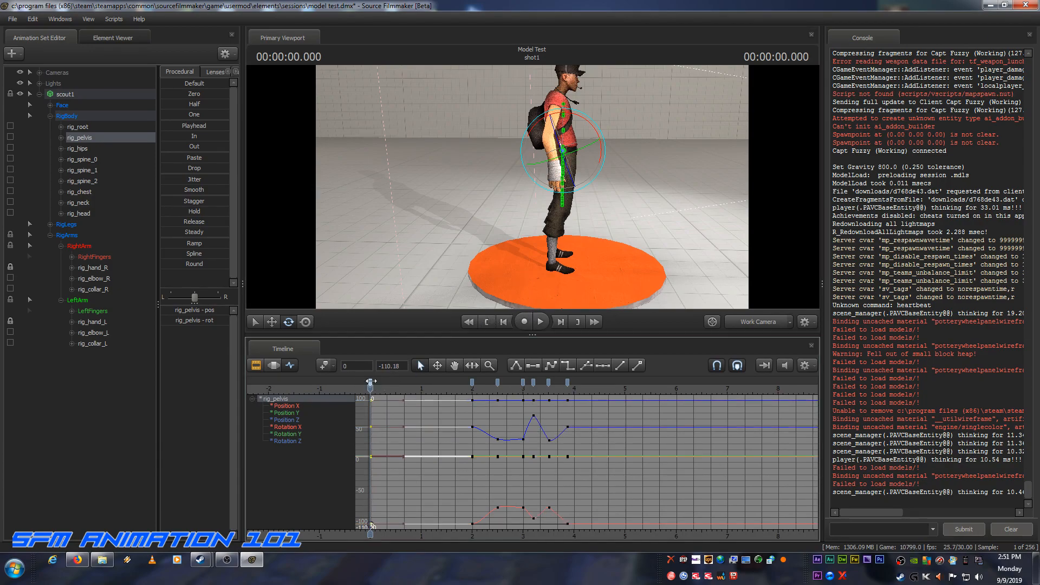
left_click(603, 380)
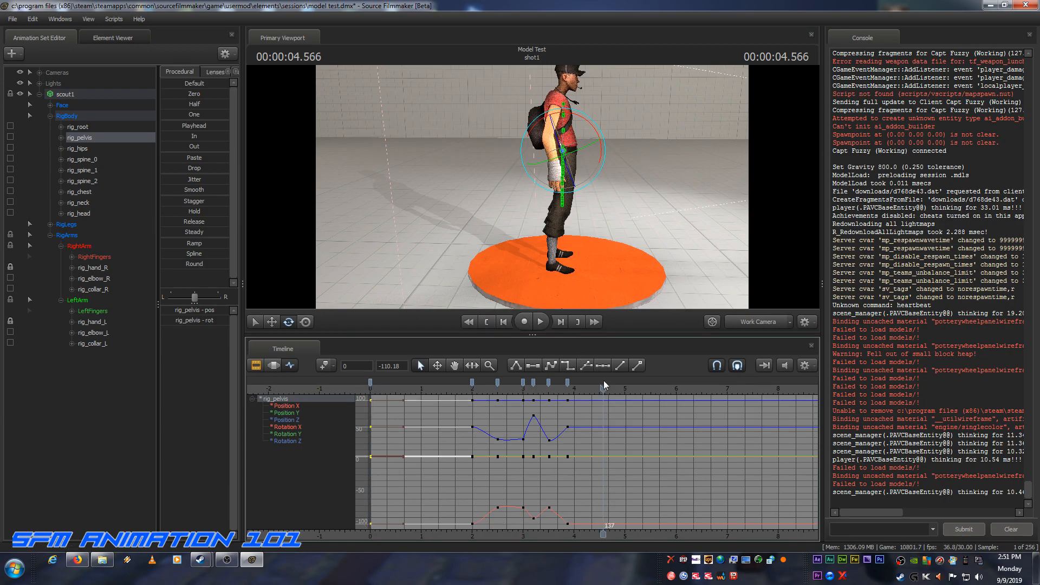
Step: Return the playhead to the start of the shot and switch the viewport from the work camera to camera1
left_click(487, 323)
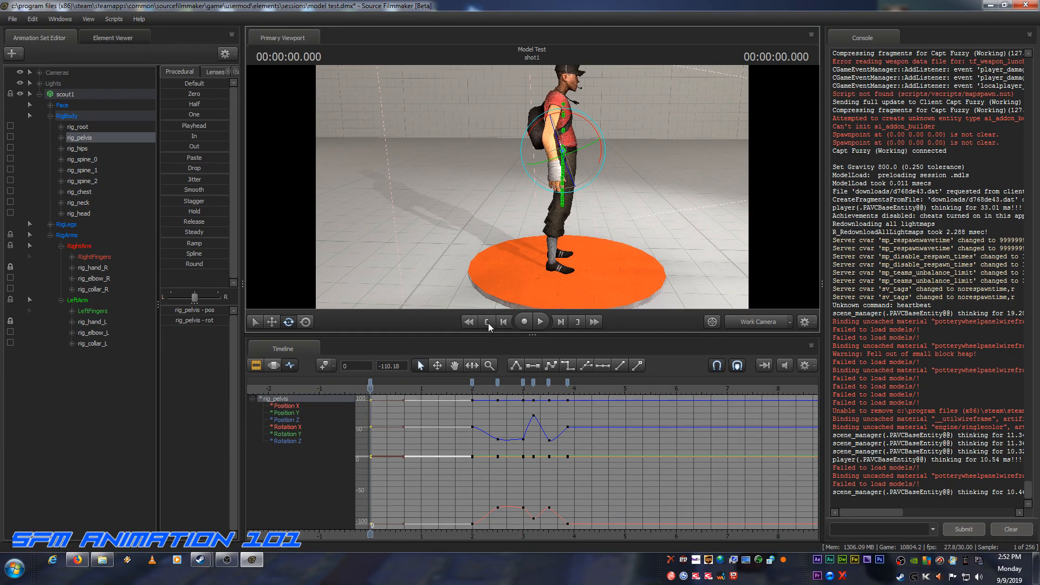
left_click(751, 324)
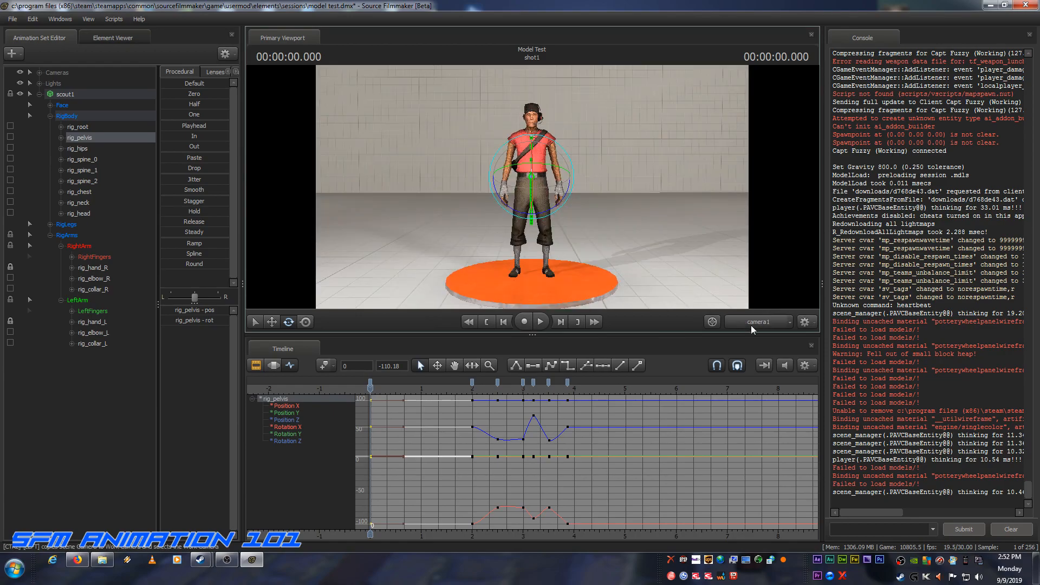
Step: Play the jump from the start through camera1 to review it, stop past the landing, and return to the start of the shot
left_click(539, 322)
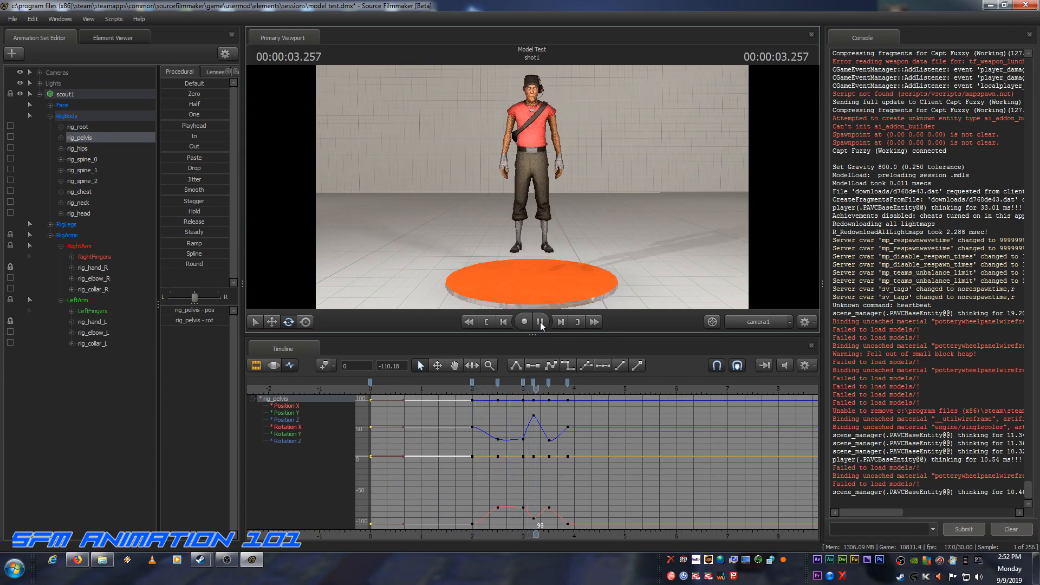
left_click(540, 322)
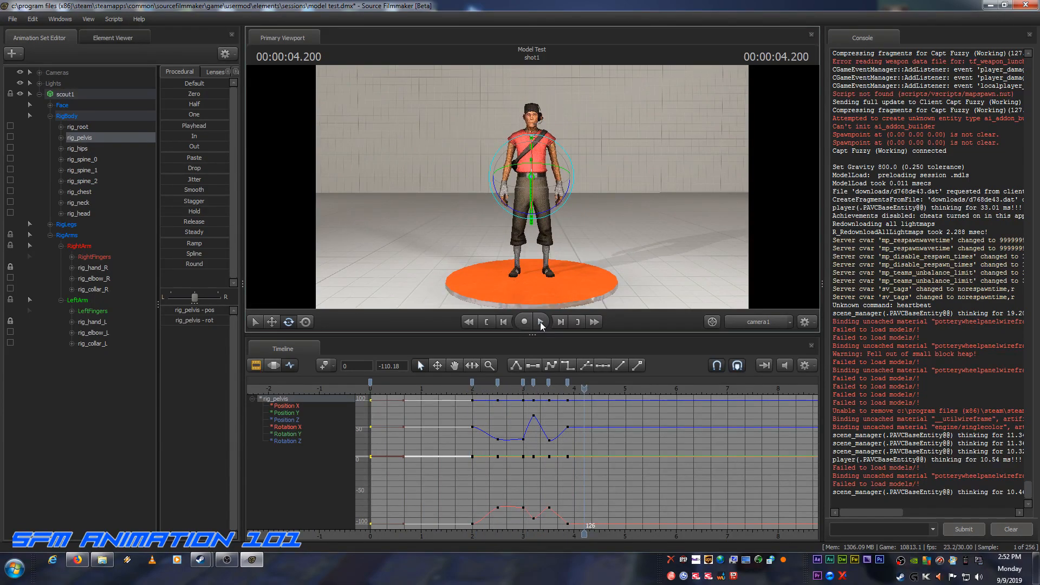
left_click(489, 322)
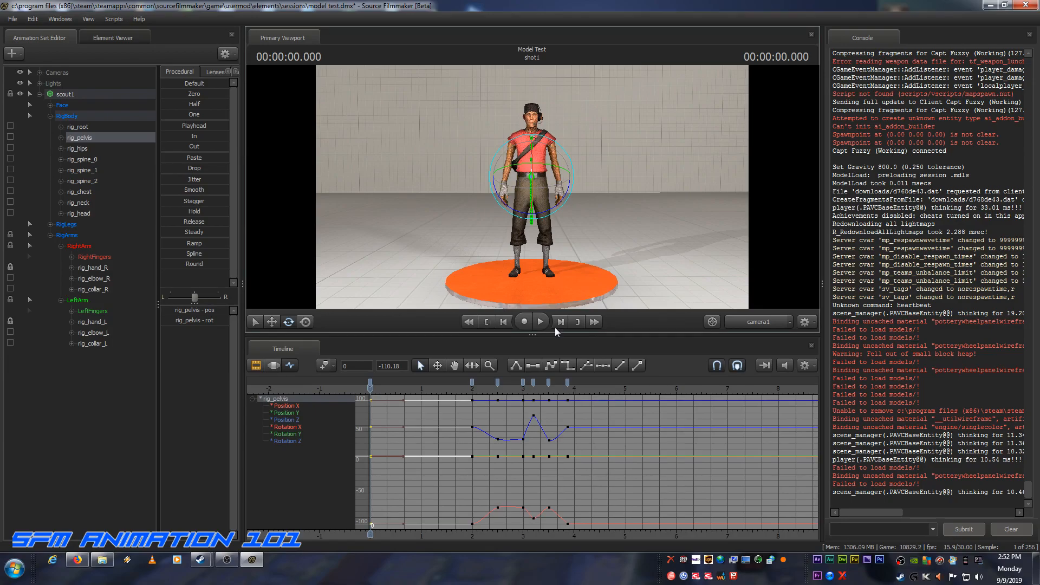
Step: Switch the viewport to the work camera and scrub between frame 0 and frame 60 to check the opening standing pose
left_click(761, 322)
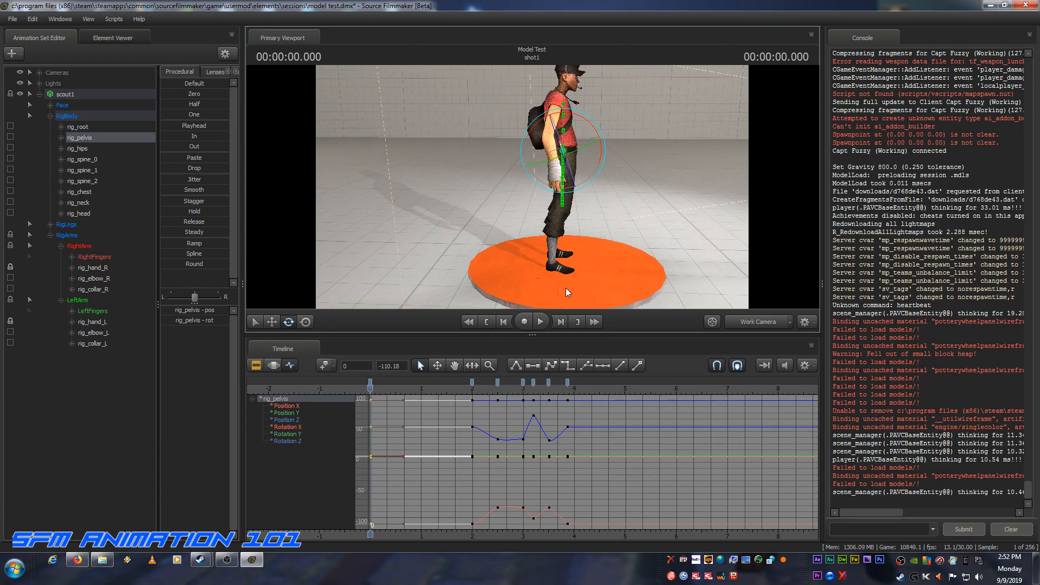
left_click_drag(367, 389, 472, 396)
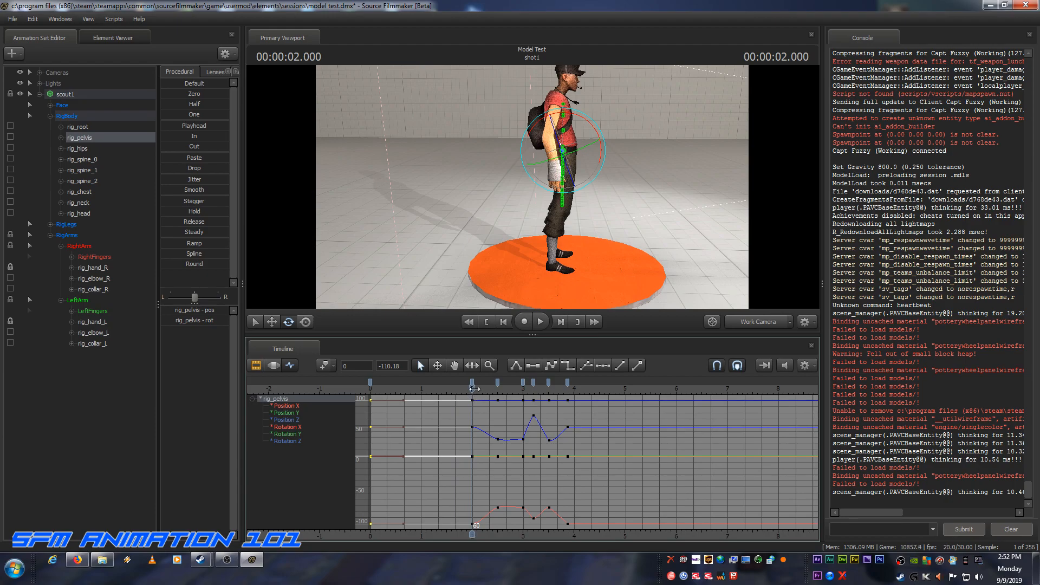
left_click_drag(474, 388, 374, 390)
left_click(485, 321)
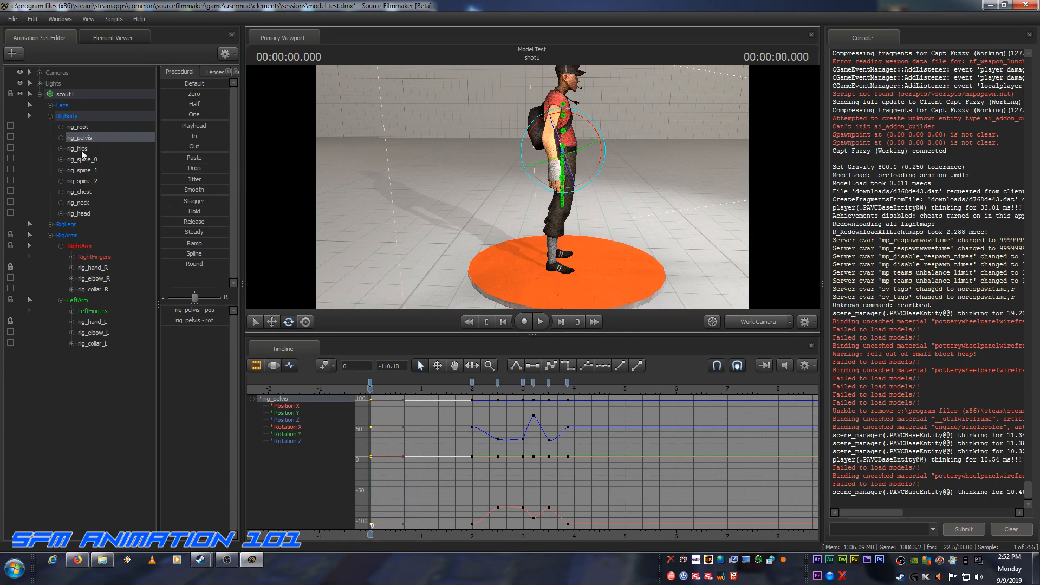
Step: Use rig_pelvis's keys to find frame 60 and add a rig_head key there to hold the standing head pose
left_click(78, 214)
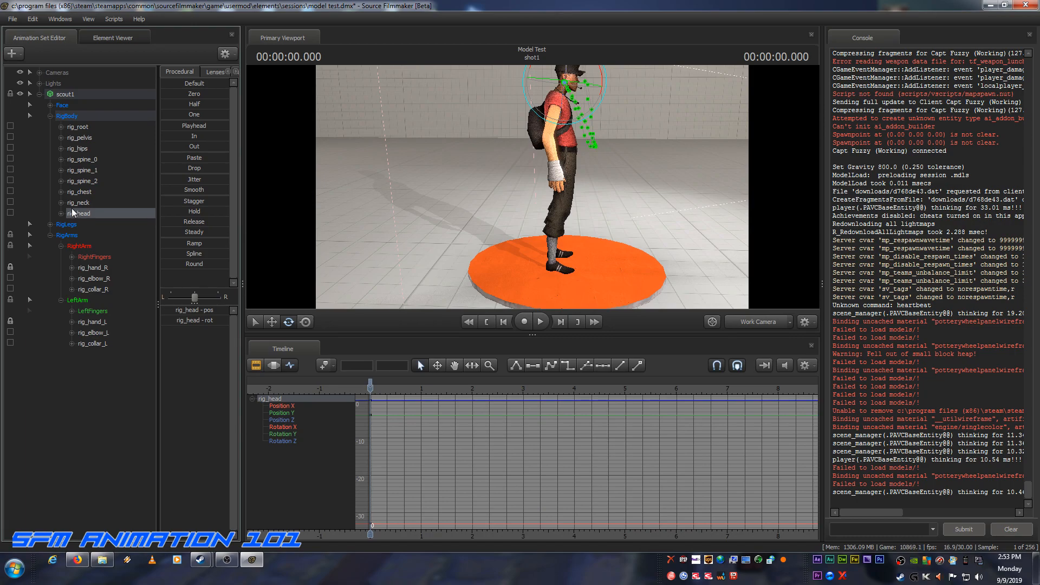
left_click(87, 138)
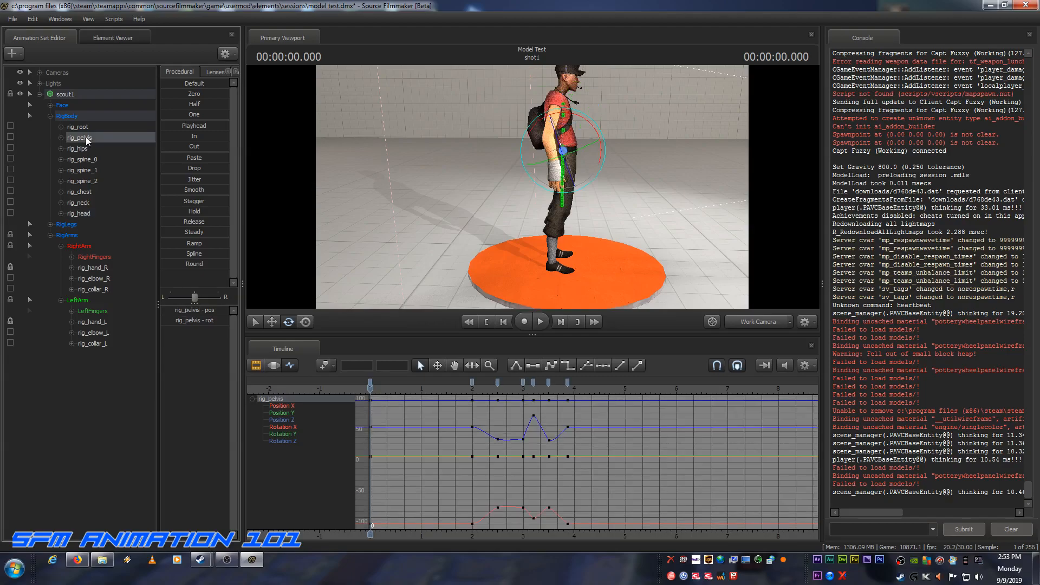
left_click_drag(368, 388, 472, 396)
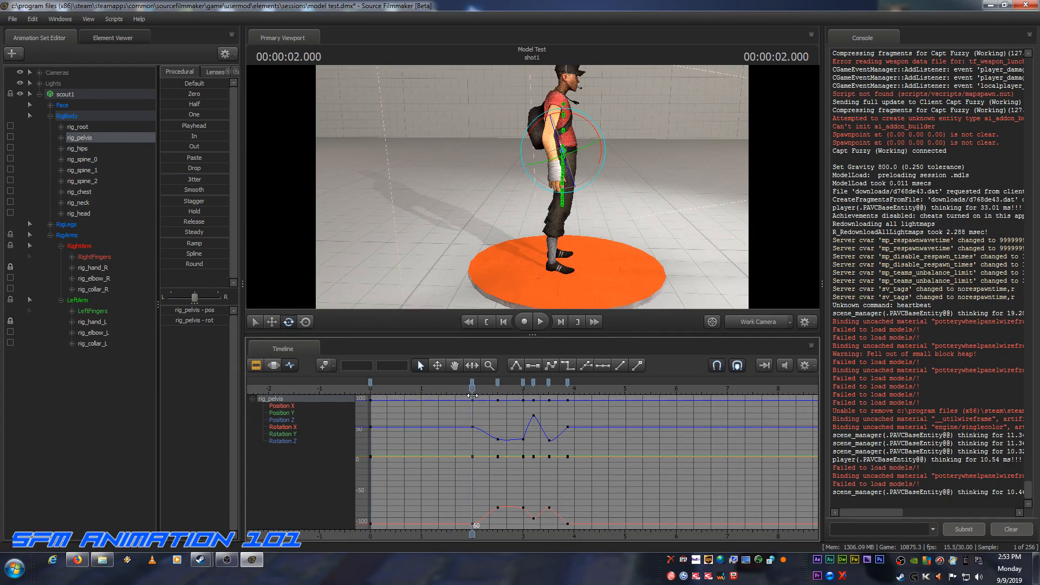
left_click(86, 212)
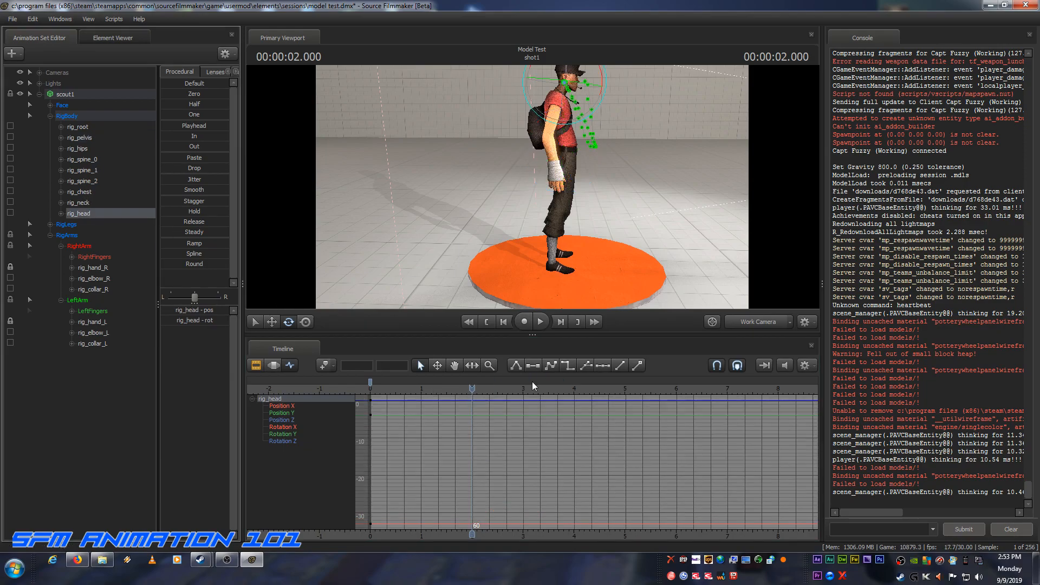
key("k")
Step: At the crouch key on frame 75, rotate rig_head upward so the scout looks forward
left_click(78, 138)
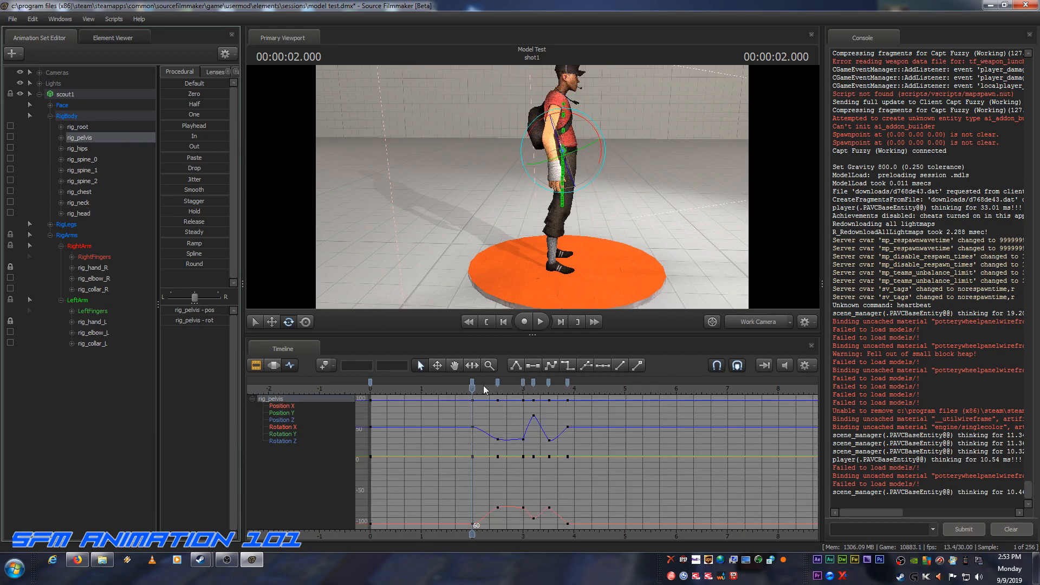
left_click_drag(473, 386, 497, 389)
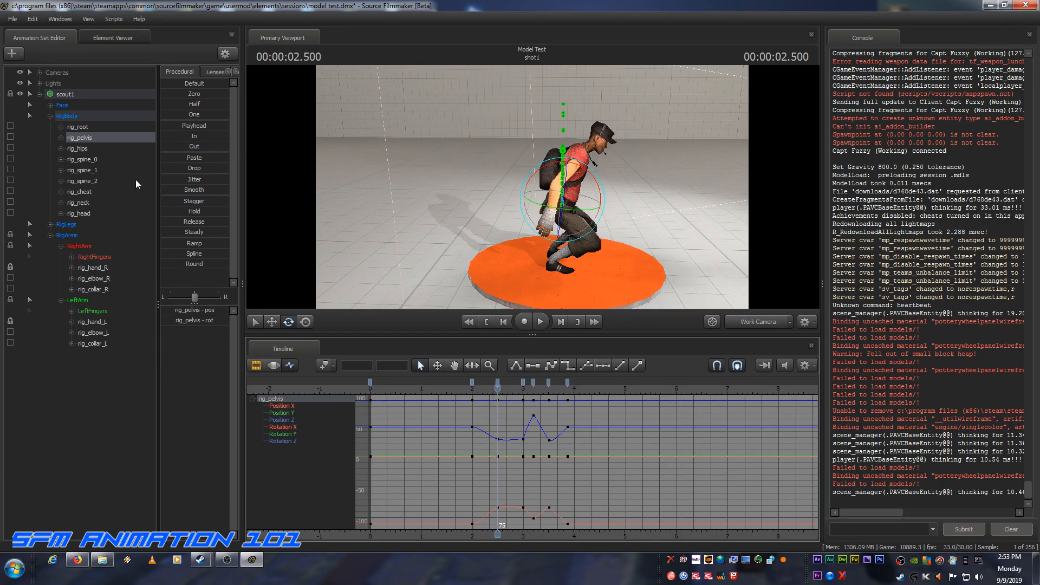
left_click(80, 213)
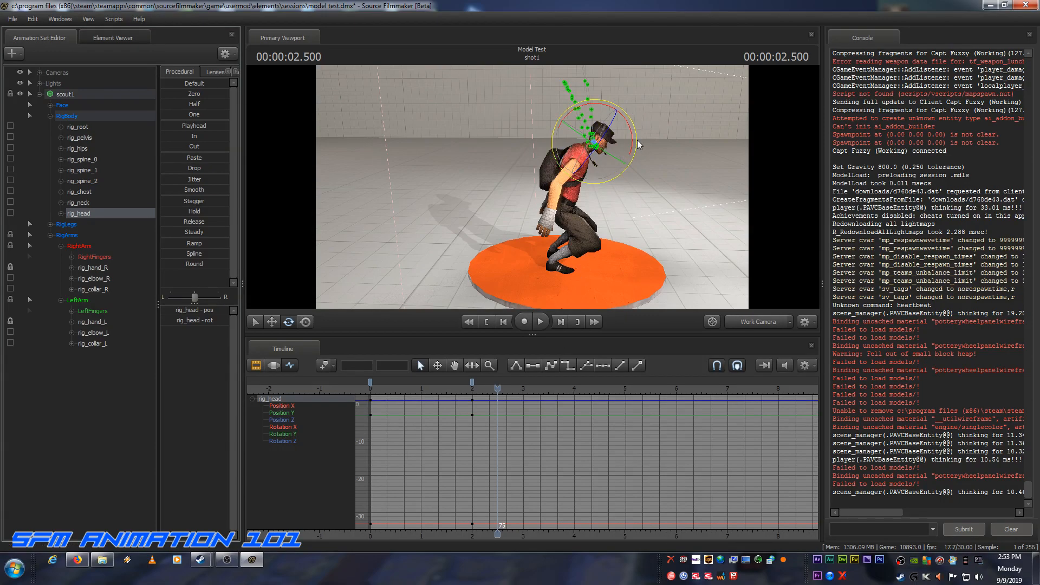
left_click_drag(630, 143, 633, 121)
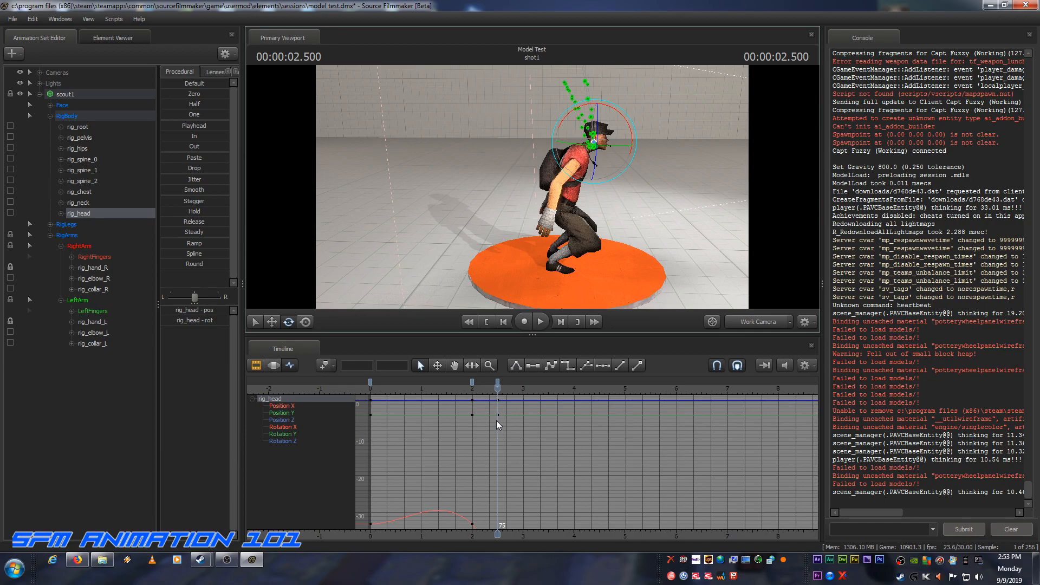
Step: Find the end of the crouch with rig_pelvis's keys and add a rig_head key at frame 90 to hold the raised head
left_click(79, 138)
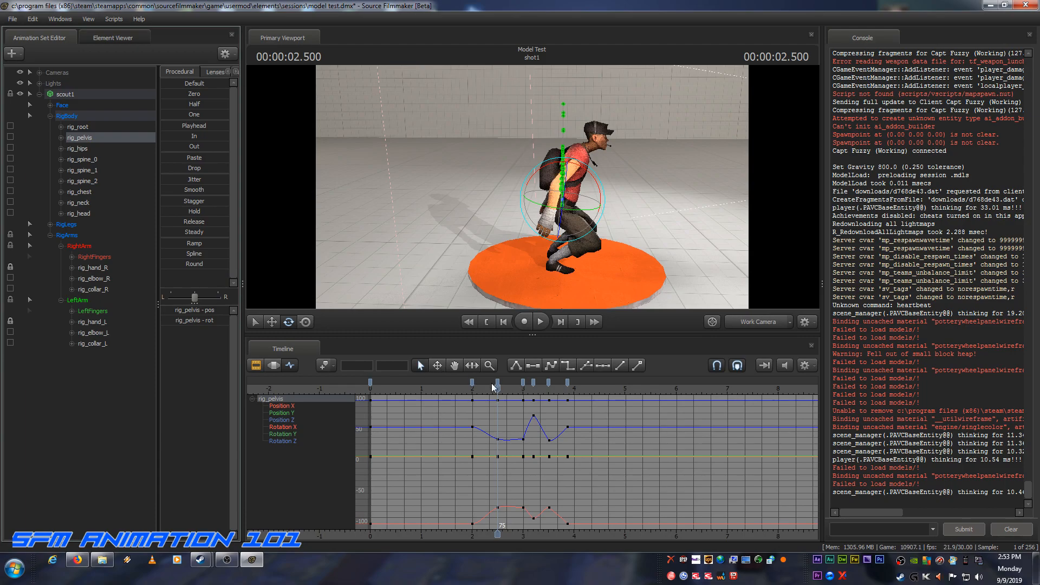
left_click_drag(496, 389, 523, 391)
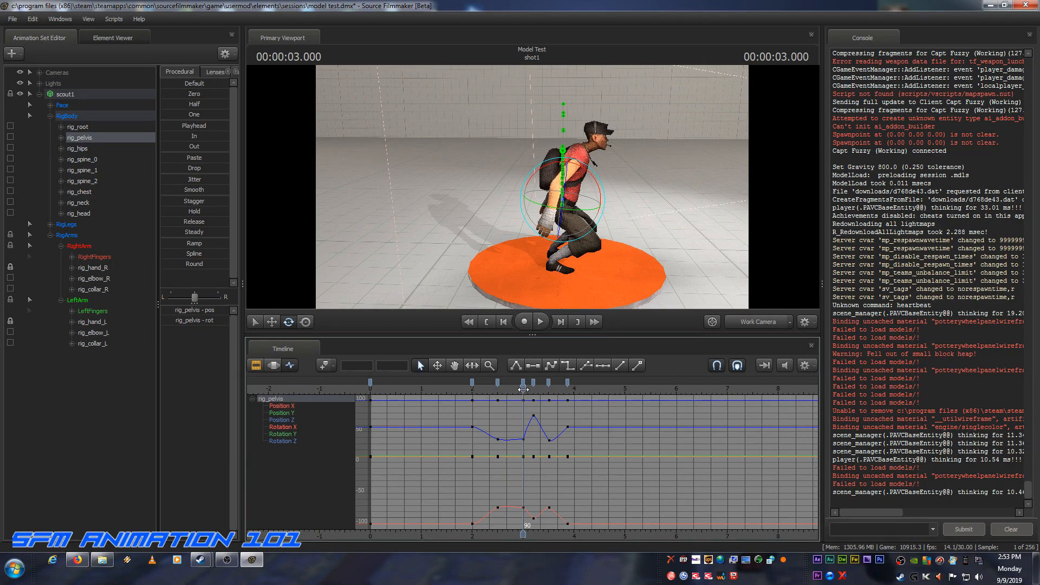
left_click_drag(523, 389, 533, 388)
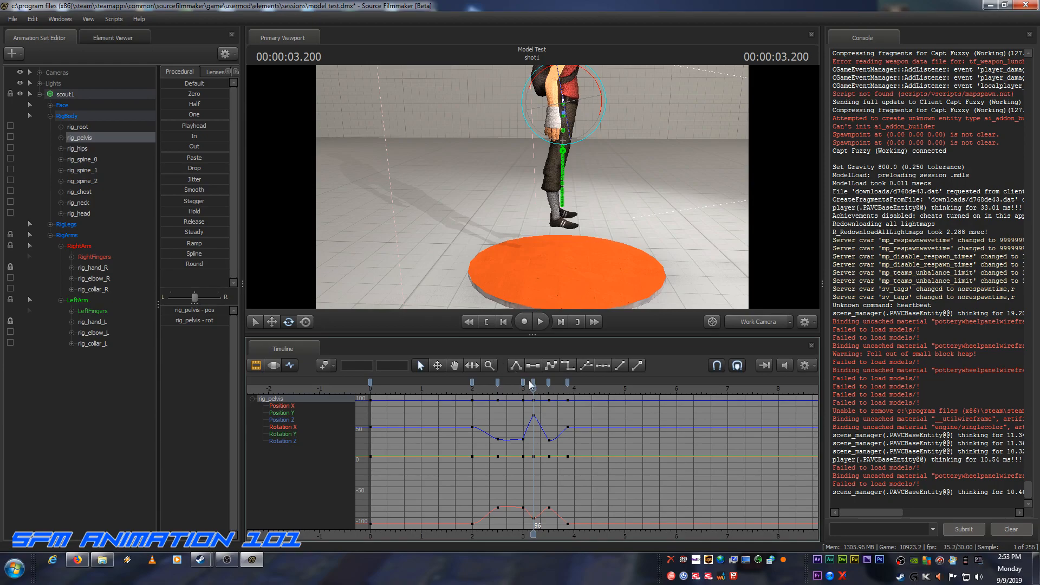
left_click(523, 389)
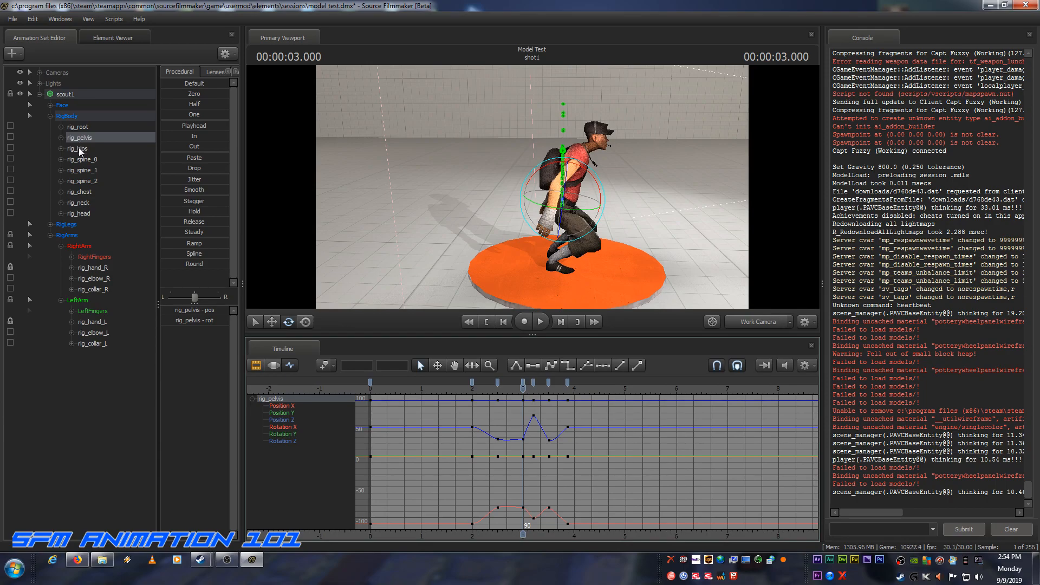
left_click(84, 212)
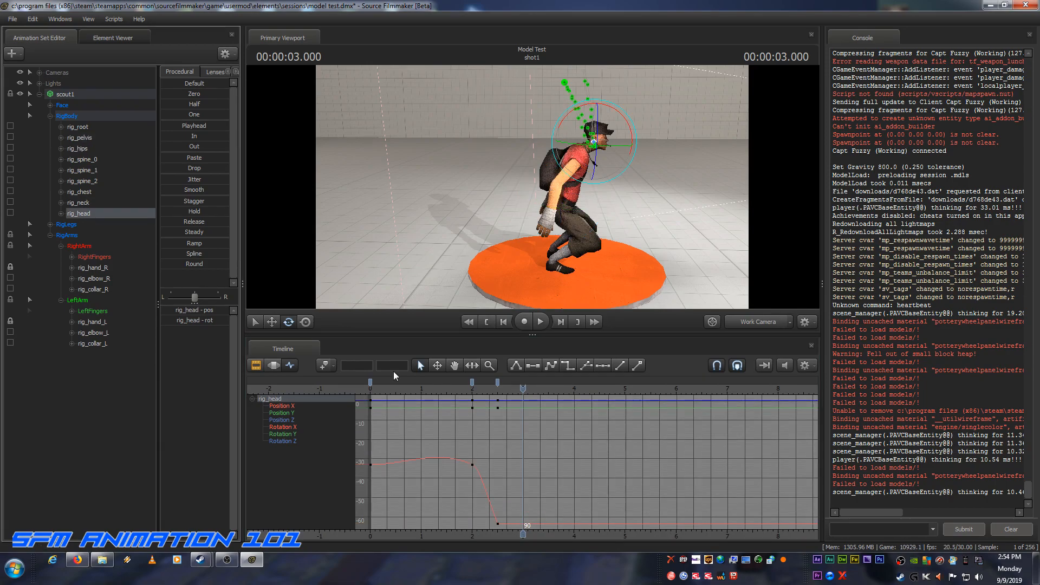
key("k")
Step: At the mid-air key on frame 96, rotate rig_head downward until the scout's gaze is level
left_click(80, 137)
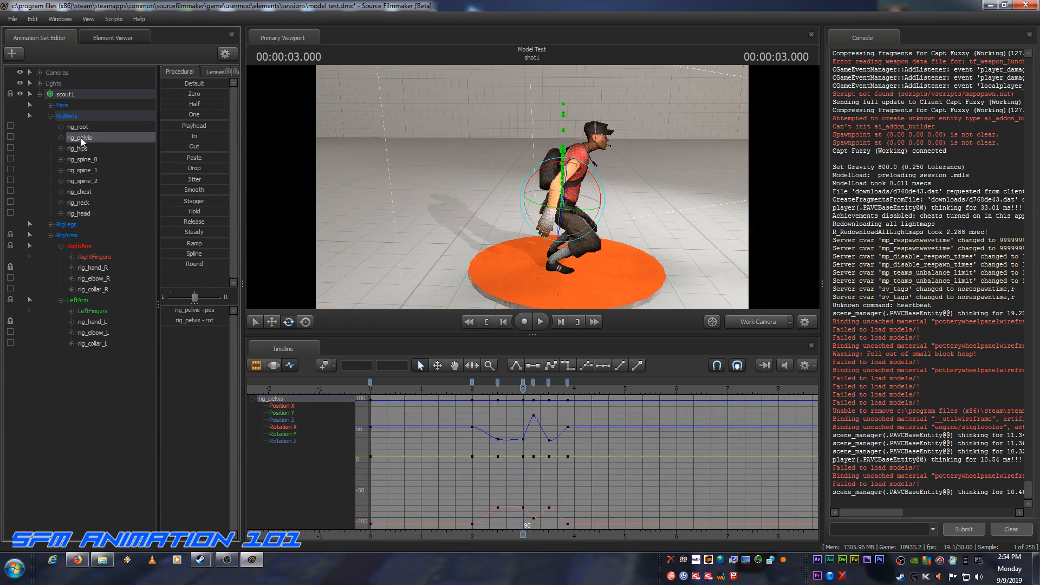
left_click_drag(522, 386, 532, 388)
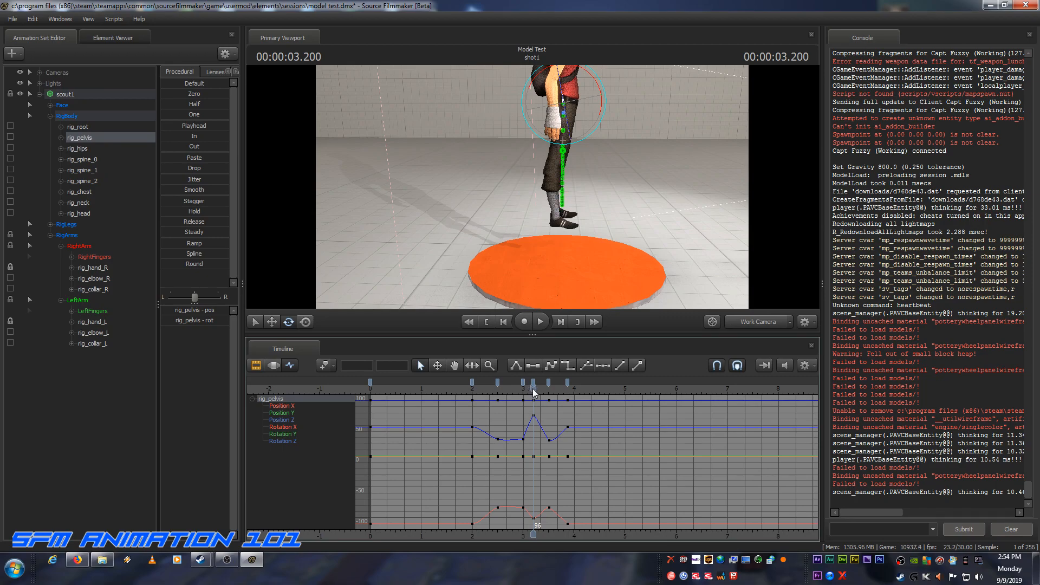
left_click_drag(662, 220, 517, 197)
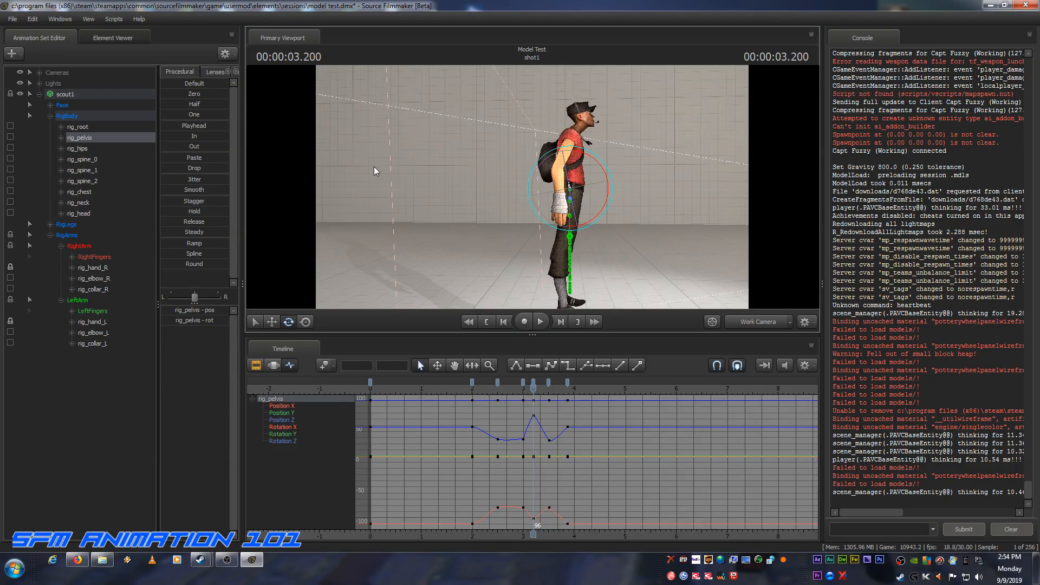
left_click(87, 211)
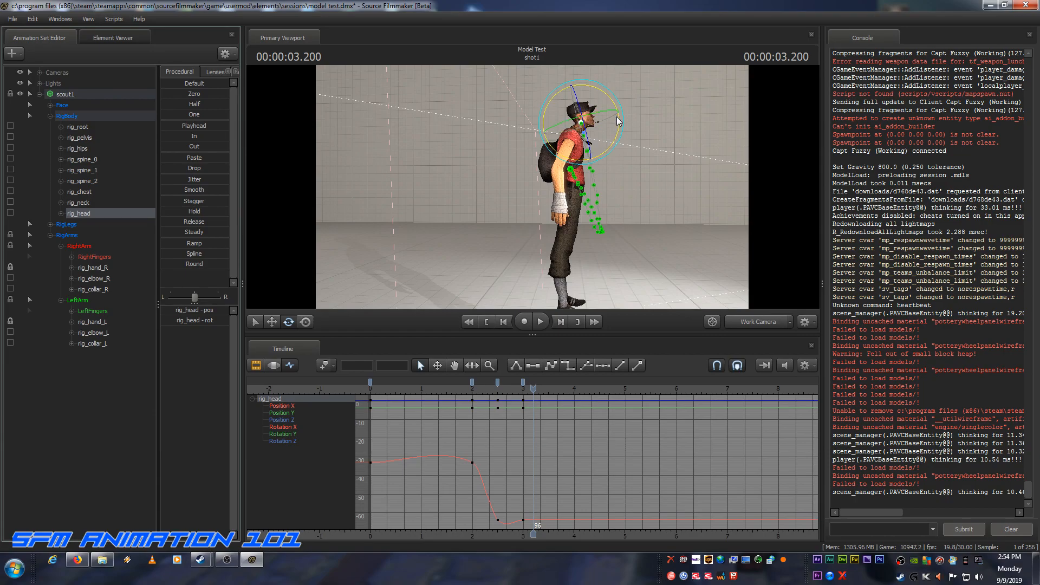
left_click_drag(619, 120, 628, 214)
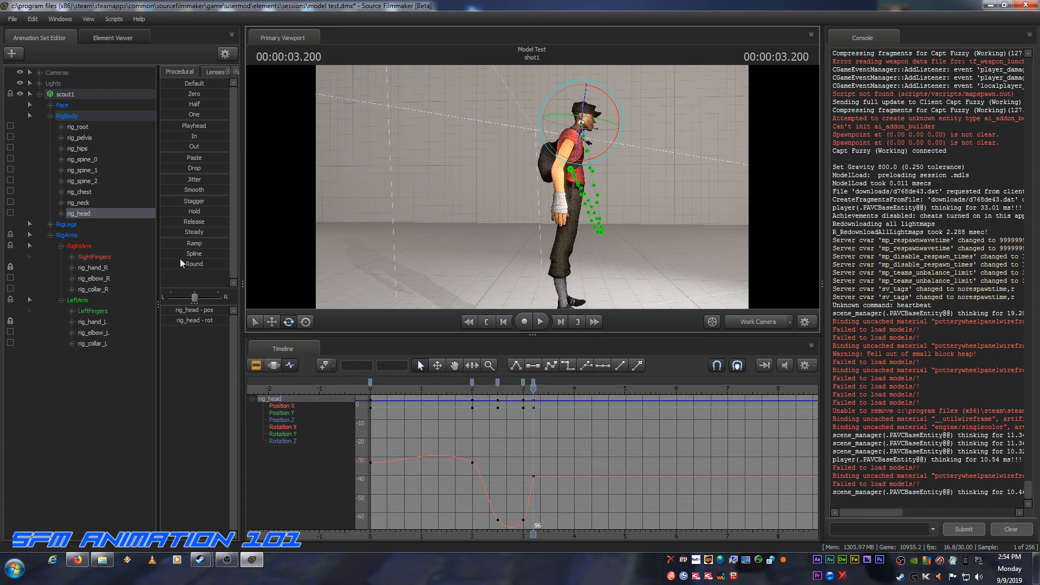
Step: At rig_pelvis's landing key on frame 105, rotate rig_head downward so the scout's head dips on impact
left_click(81, 137)
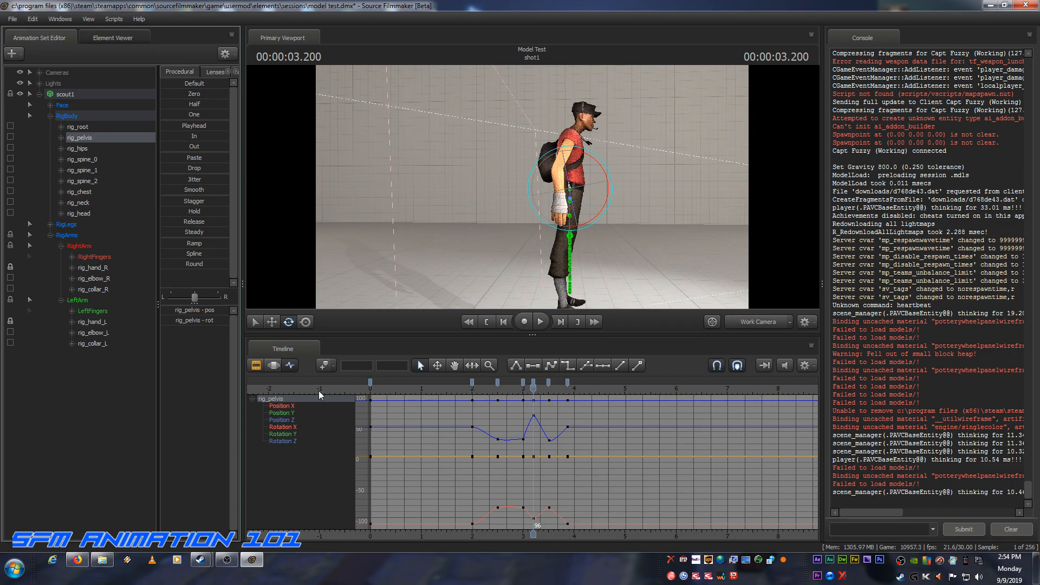
left_click(272, 364)
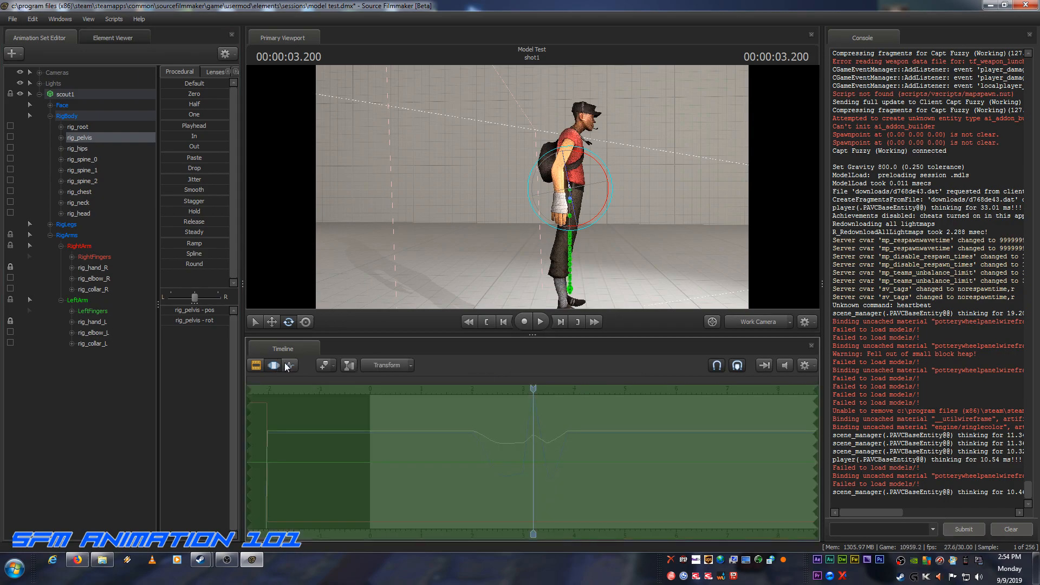
left_click(290, 365)
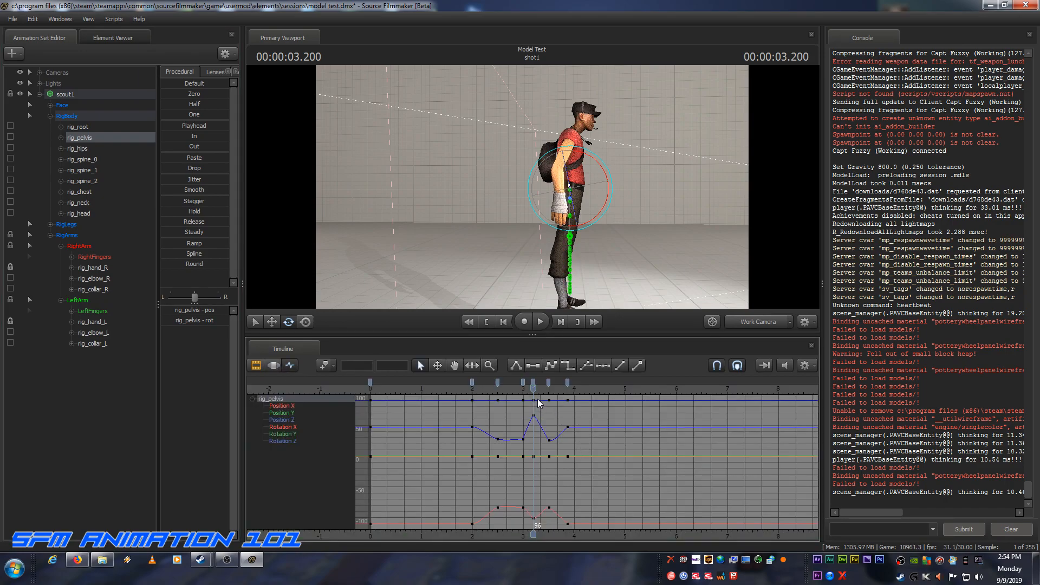
left_click_drag(534, 391, 548, 390)
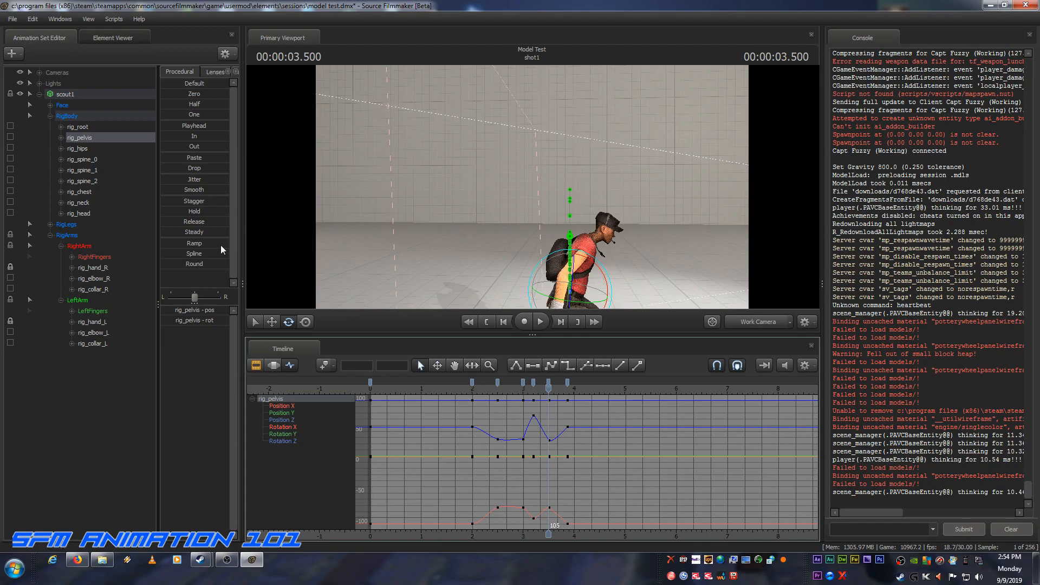
left_click(79, 214)
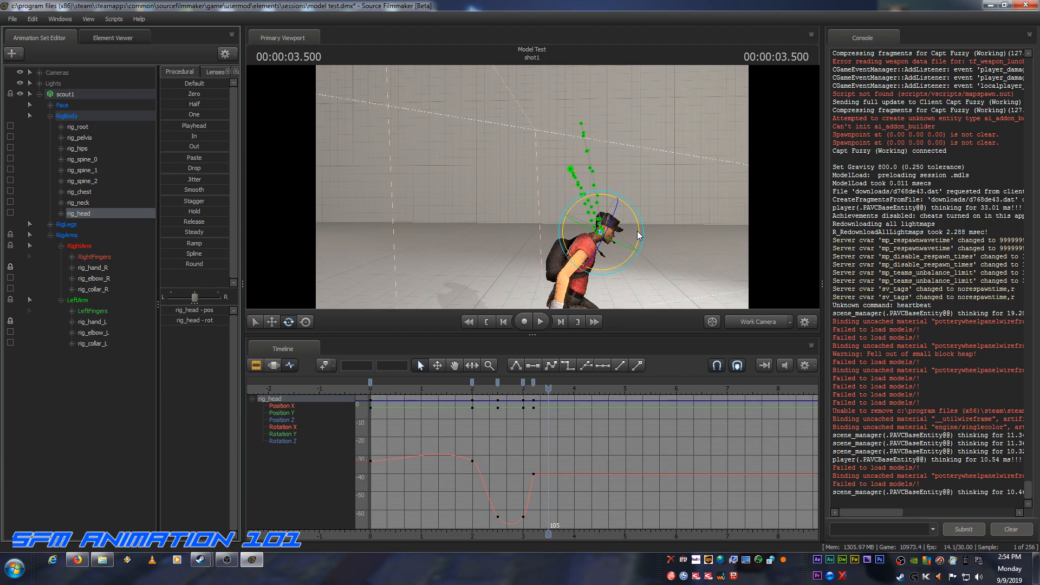
left_click_drag(638, 235, 638, 242)
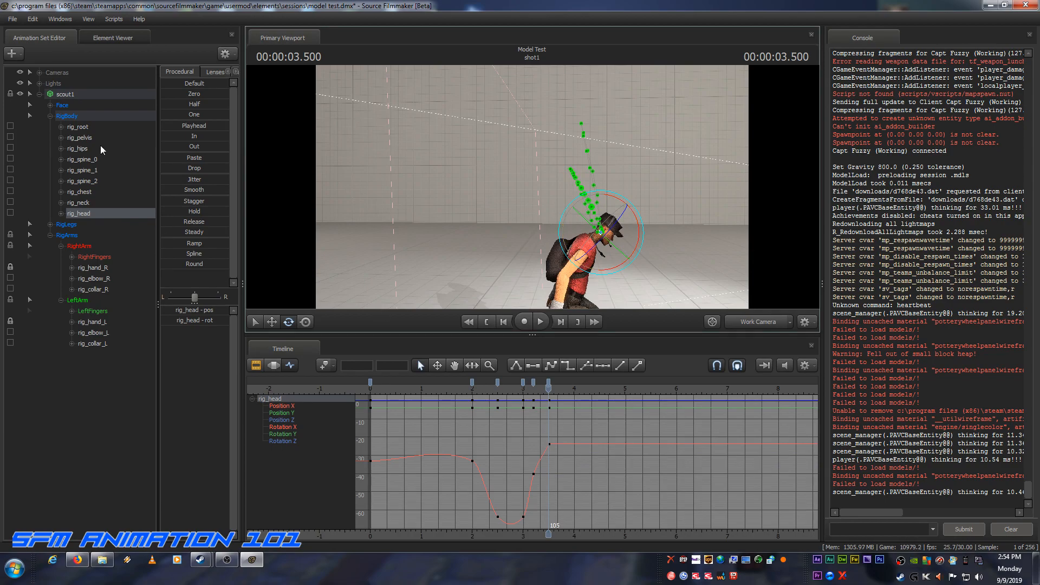
Step: At the final standing key on frame 116, rotate rig_head slightly upward to level it, and return to the start of the shot
left_click(83, 139)
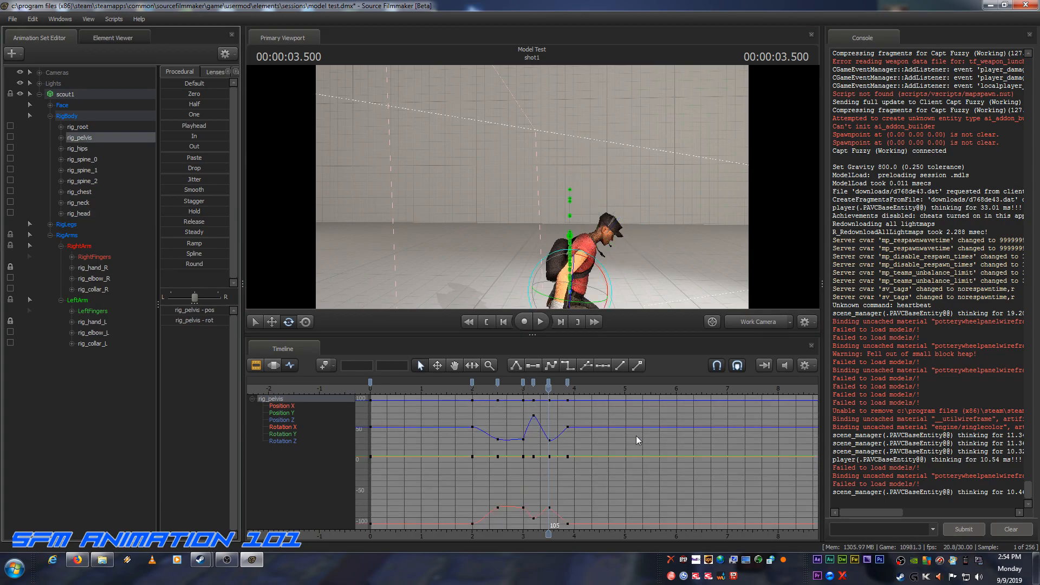
left_click_drag(549, 389, 566, 388)
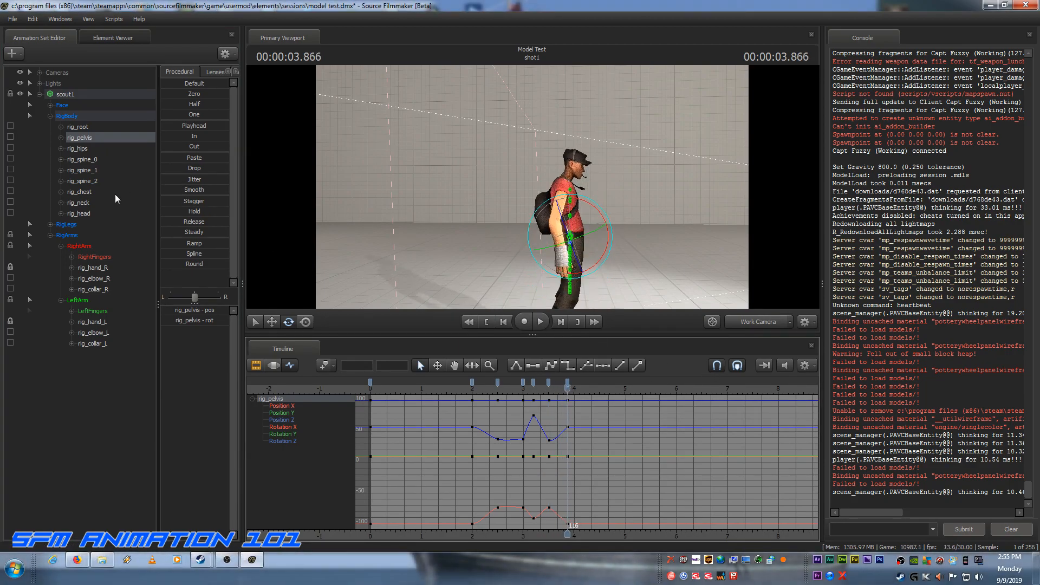
left_click(86, 211)
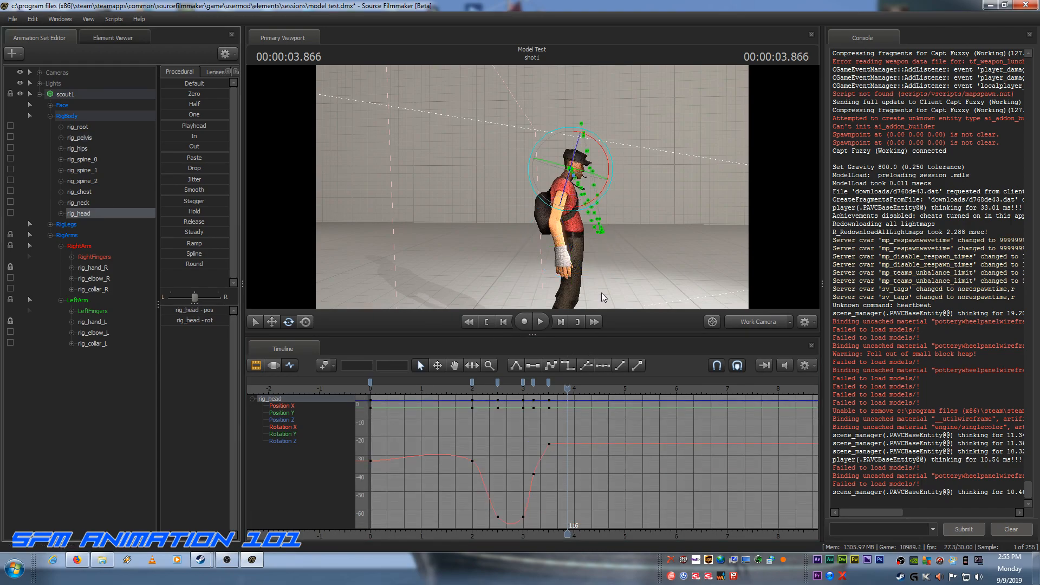
left_click_drag(613, 158, 607, 151)
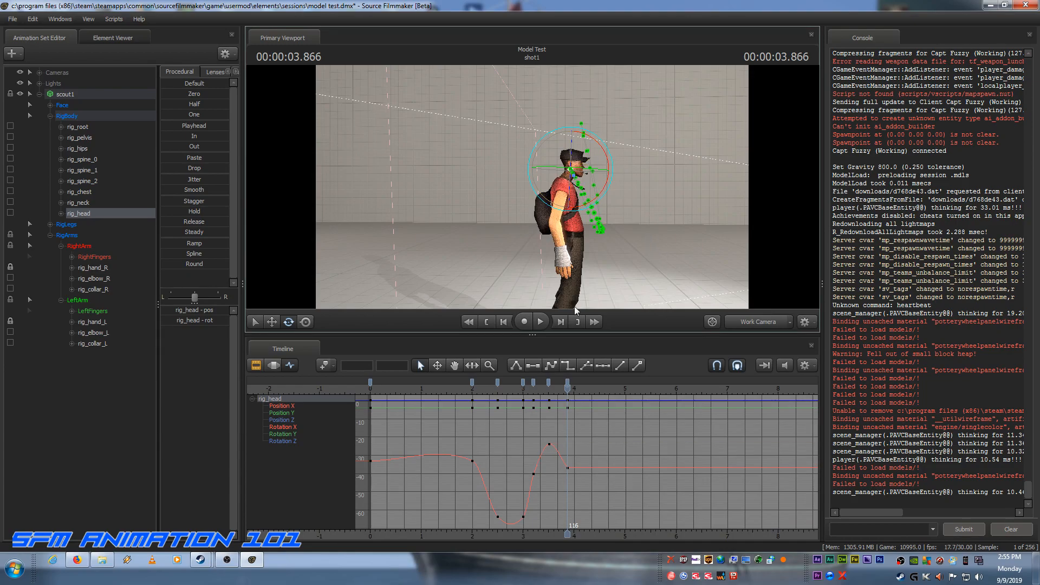
left_click(487, 322)
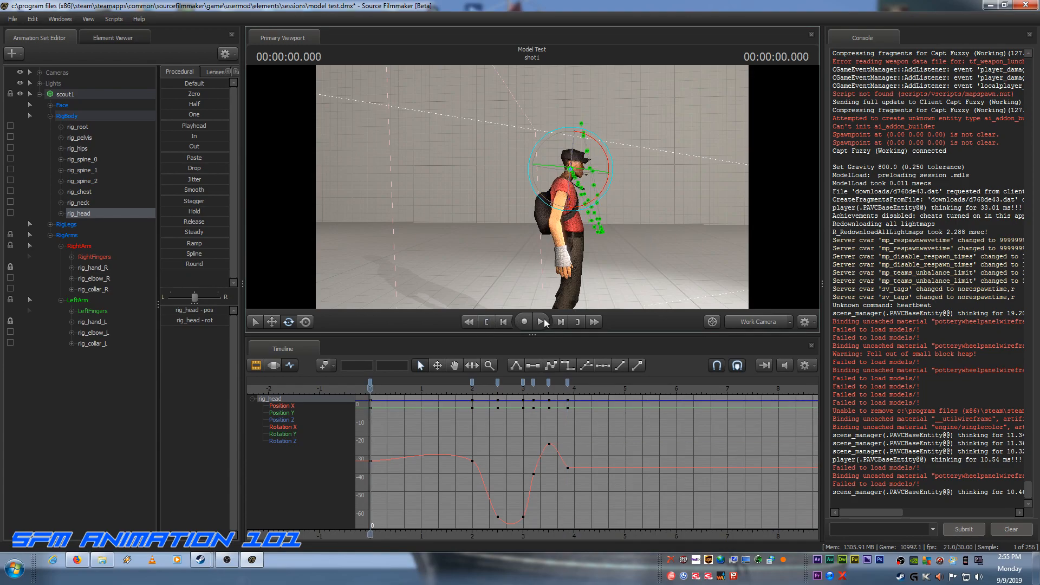
Step: Play the jump through camera1 to review the head motion, and return to the start of the shot
left_click(761, 324)
left_click(540, 321)
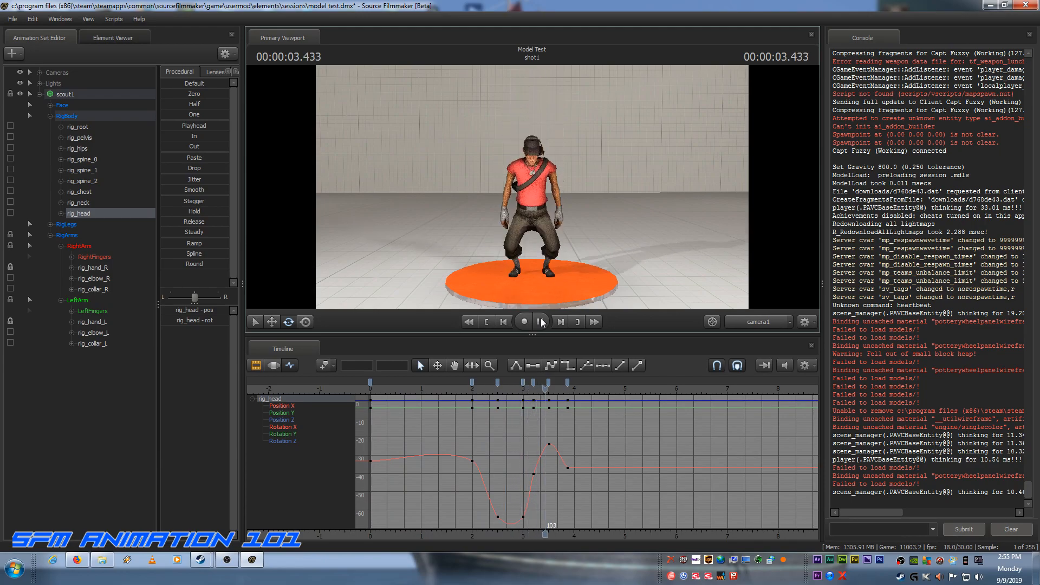
left_click(540, 321)
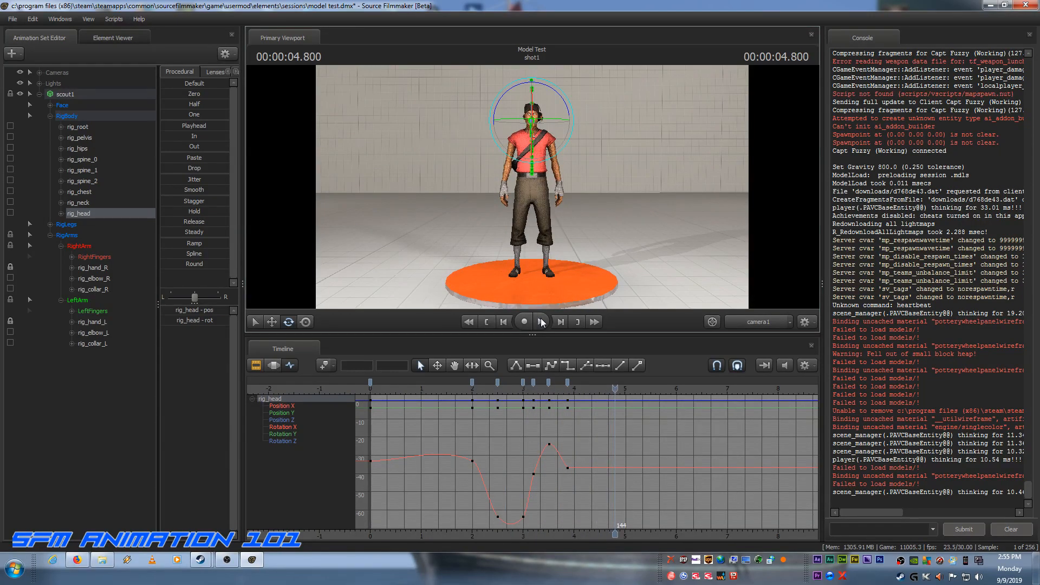
left_click(486, 322)
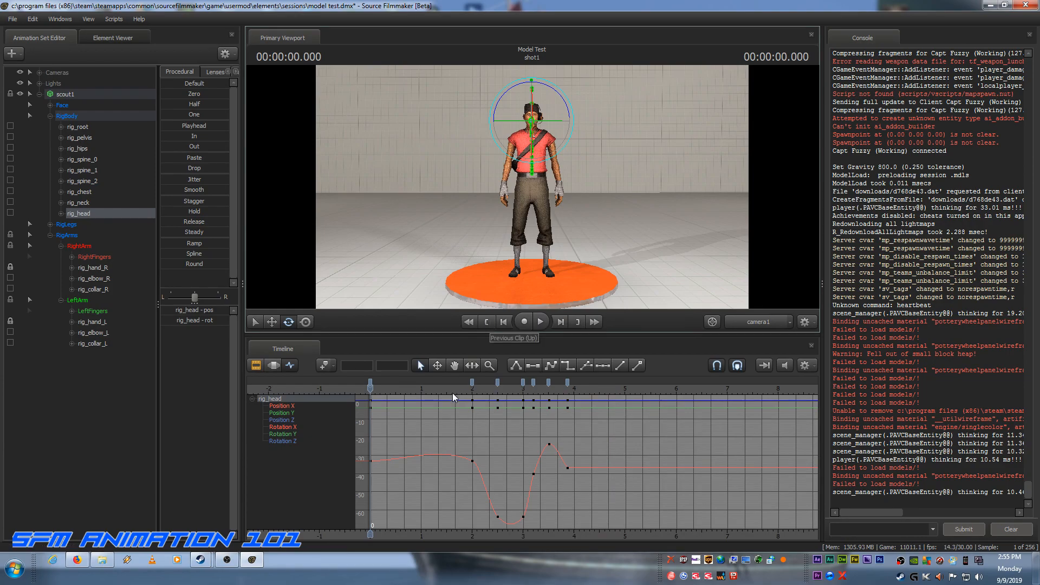
Step: Select rig_hand_R and rig_hand_L together and key both hands at frame 0
scroll(392, 430, "down", 1)
scroll(392, 431, "down", 1)
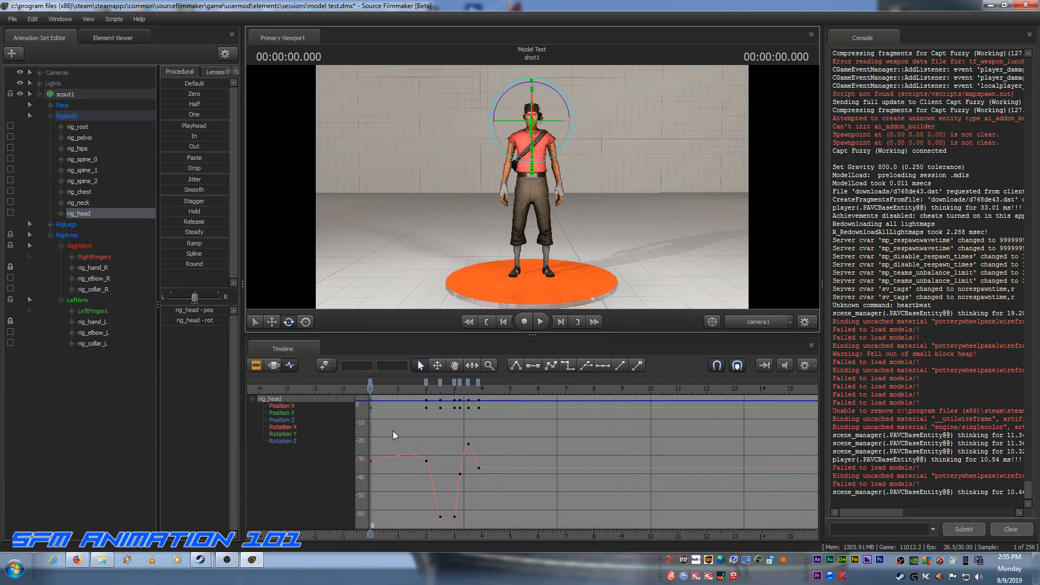
scroll(392, 431, "up", 1)
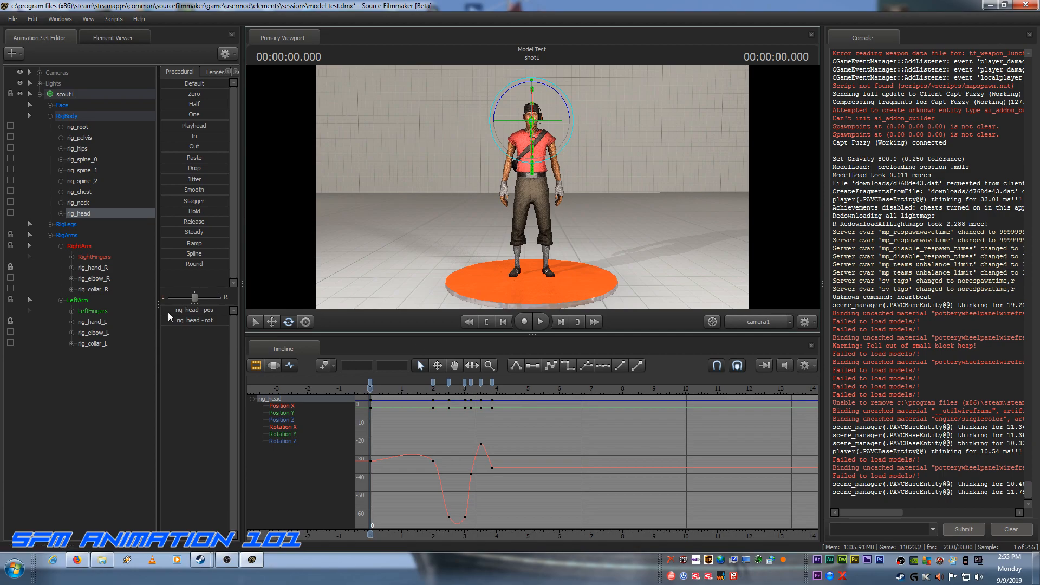
left_click(88, 265)
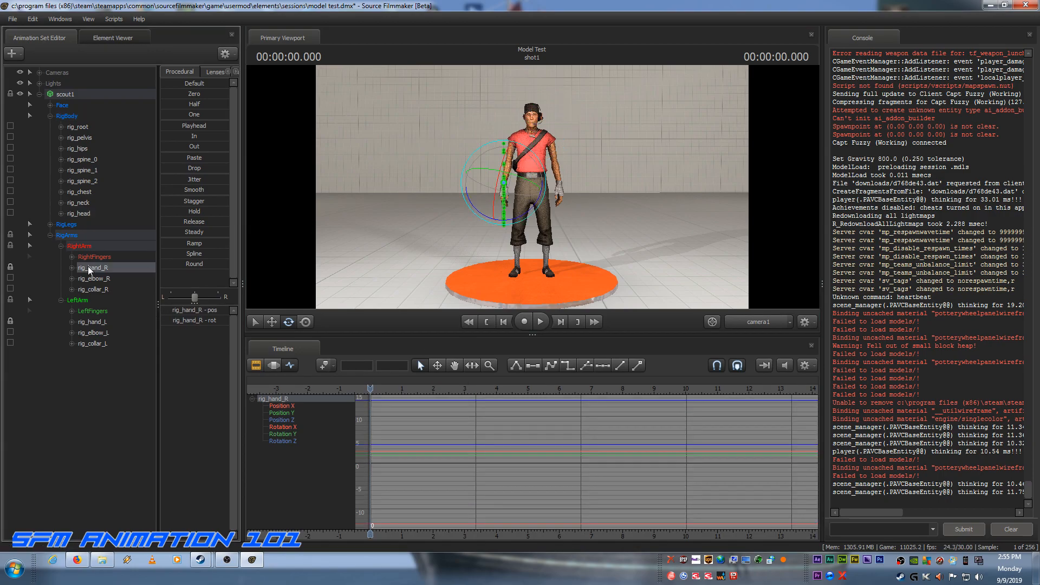
left_click(96, 322, "ctrl")
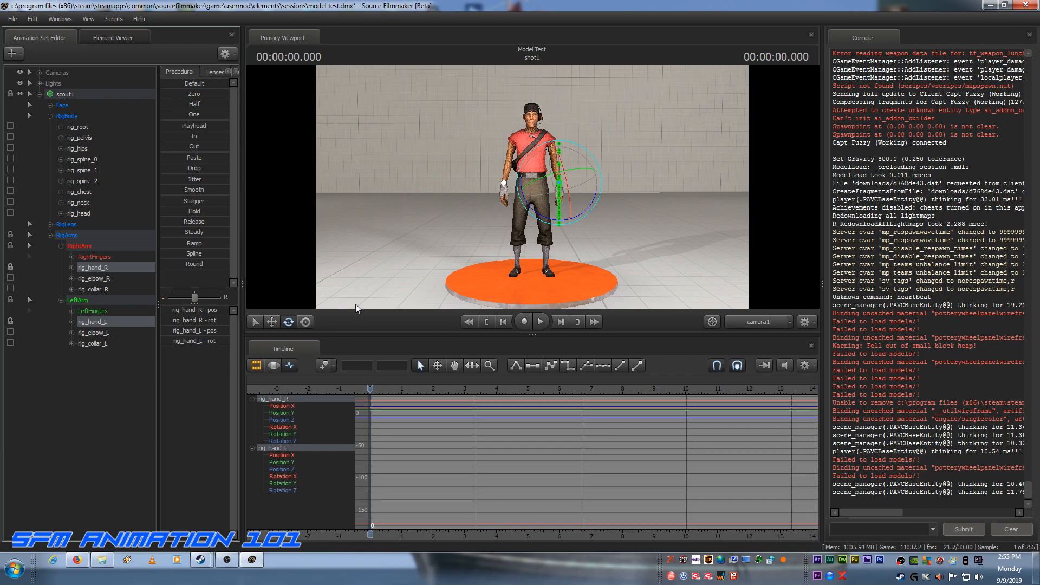
key("k")
Step: Find rig_pelvis's key at frame 60 and key rig_hand_R and rig_hand_L there to hold the standing pose
left_click(83, 136)
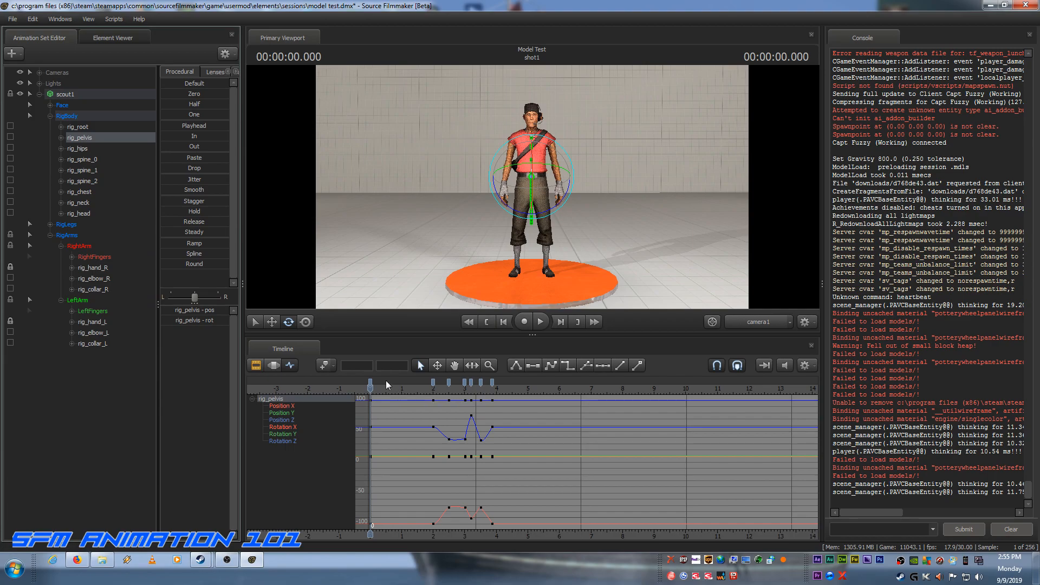
left_click_drag(371, 387, 433, 395)
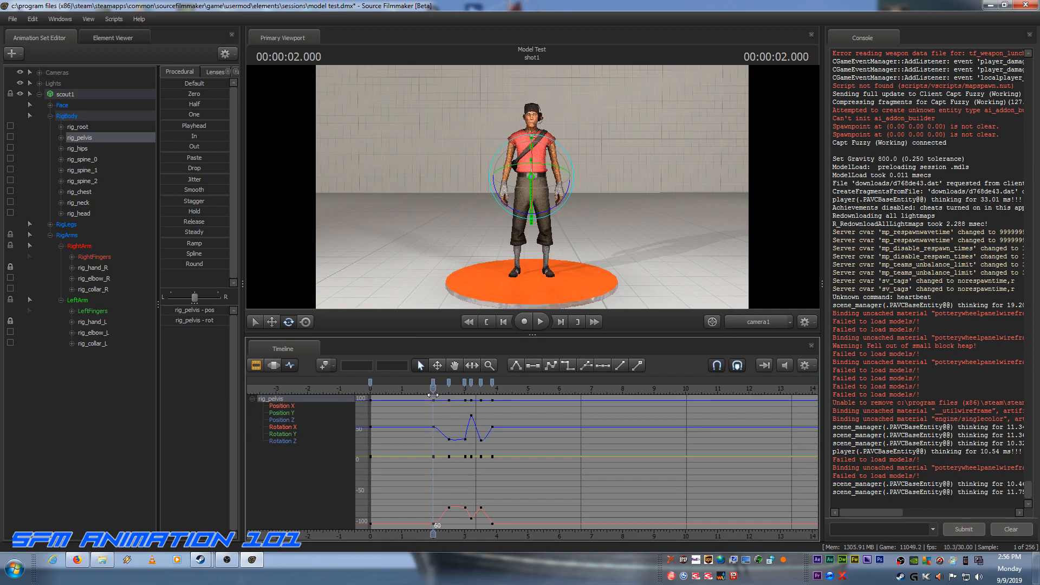
left_click(97, 267)
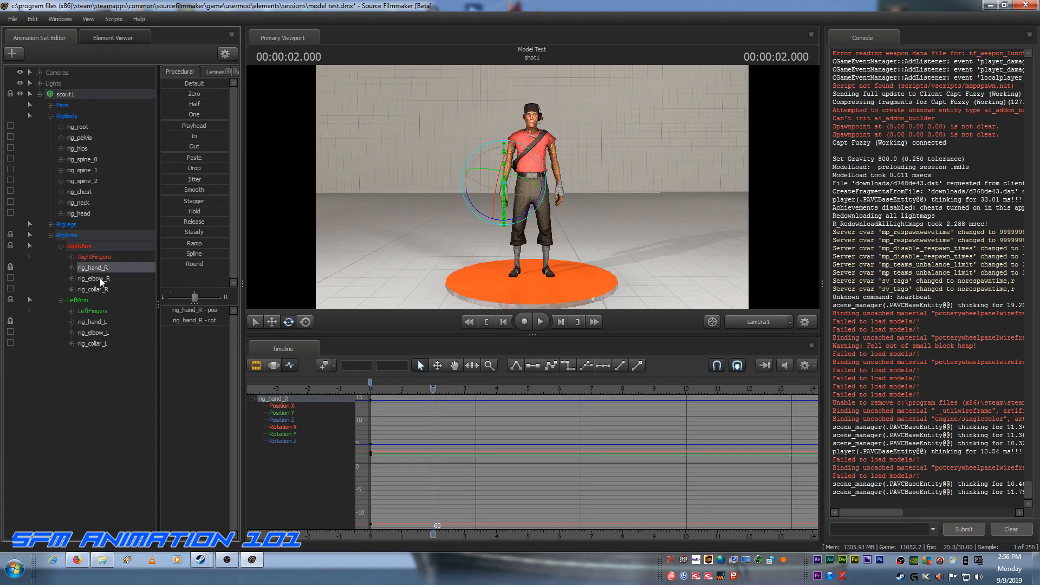
left_click(95, 320, "ctrl")
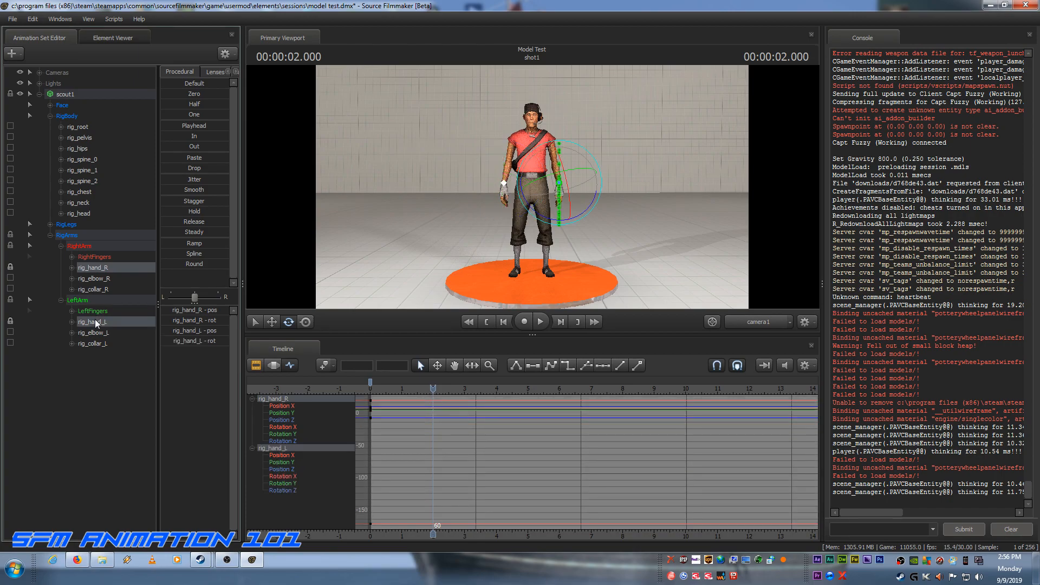
key("k")
Step: At rig_pelvis's crouch key on frame 75, move rig_hand_R and rig_hand_L together from beside the hips to in front of the torso
left_click(85, 140)
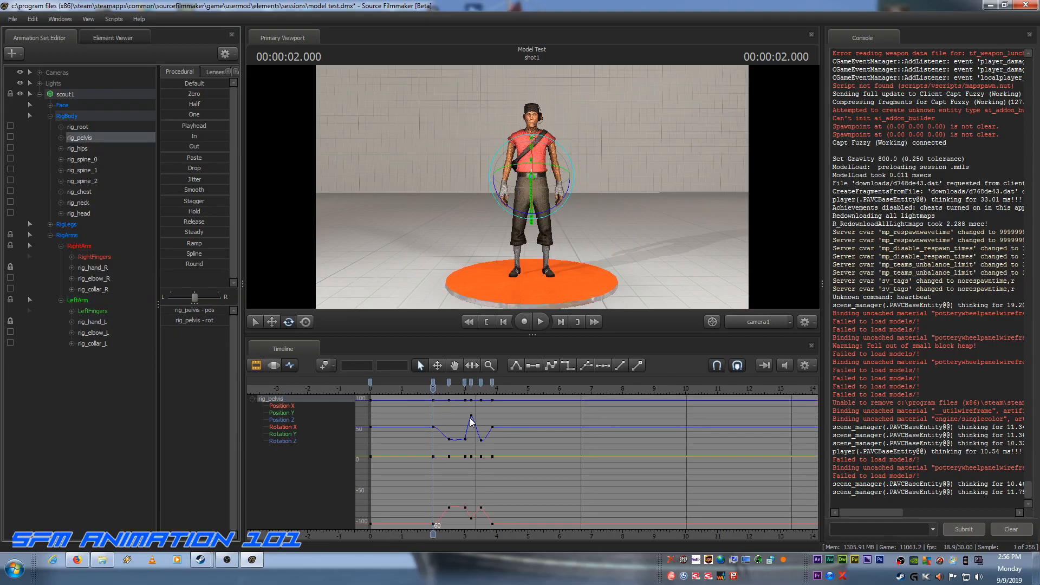
left_click_drag(434, 389, 448, 389)
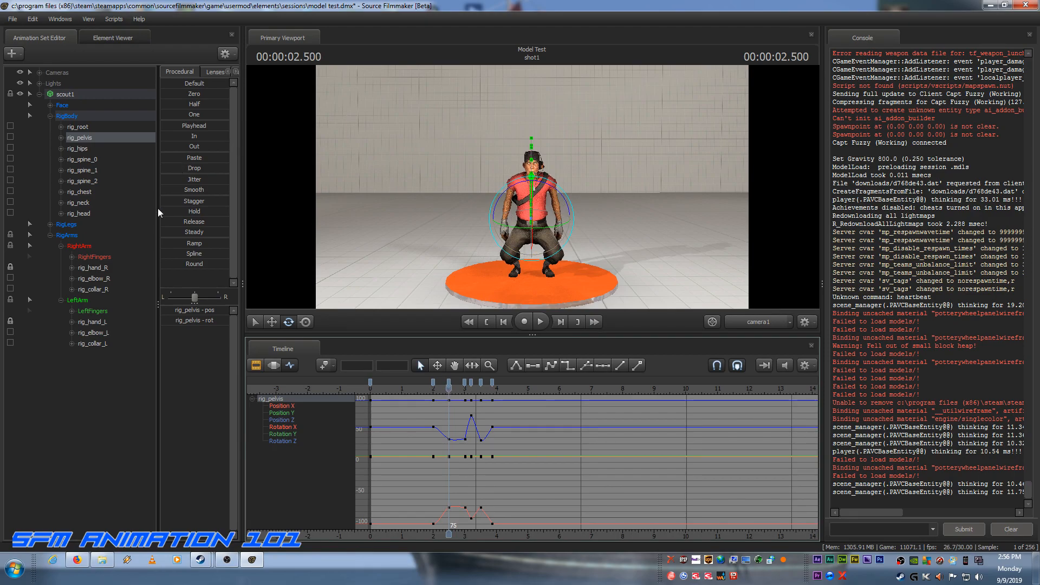
left_click(101, 271)
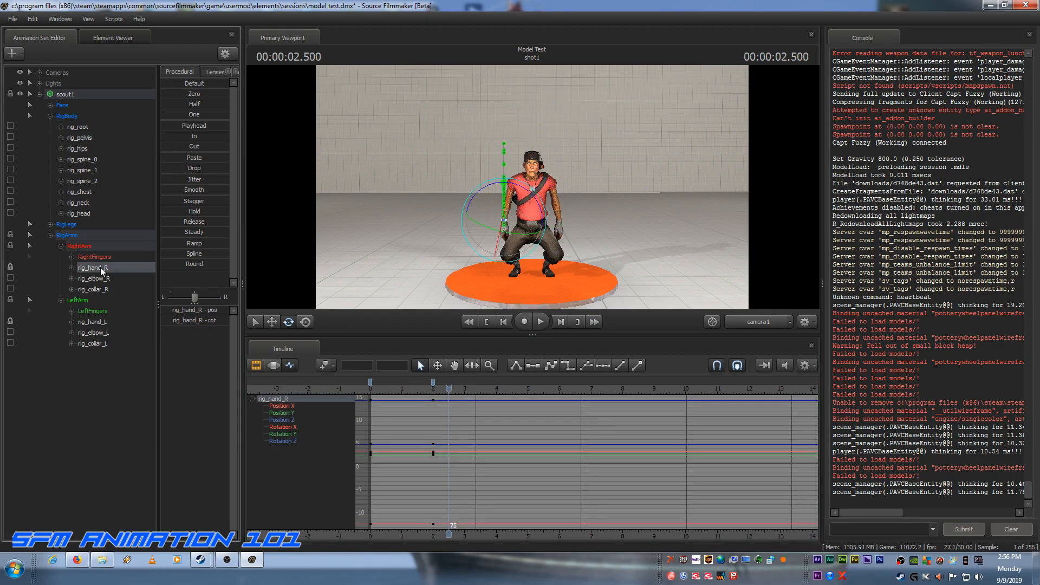
left_click(96, 319, "ctrl")
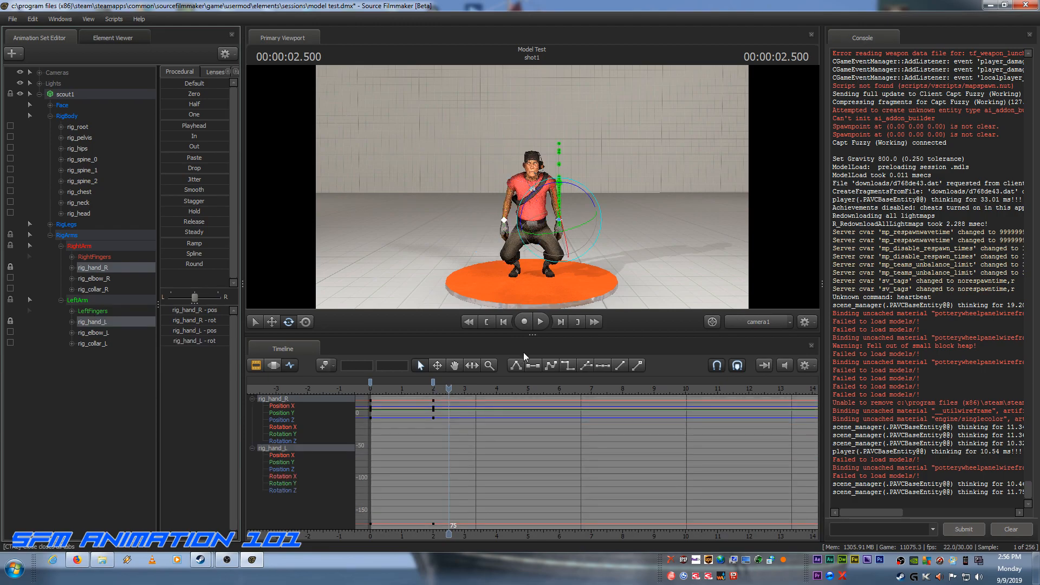
left_click(272, 322)
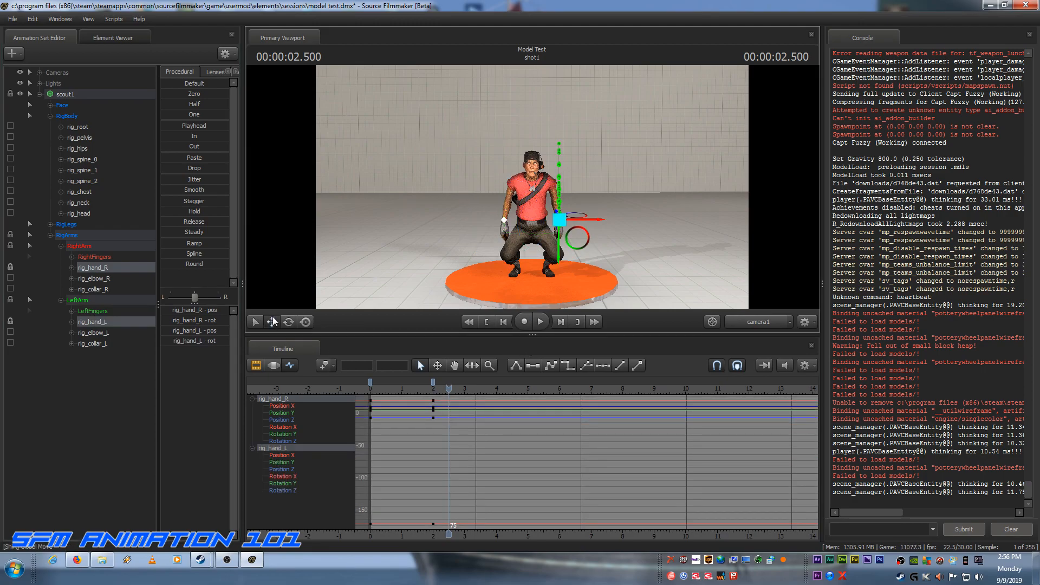
left_click(769, 320)
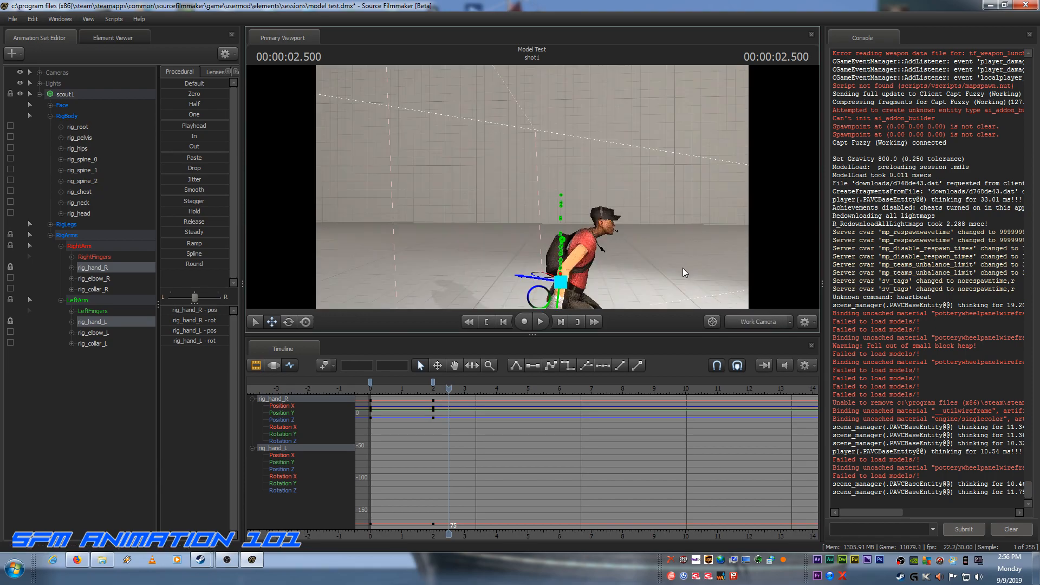
left_click_drag(663, 258, 667, 308)
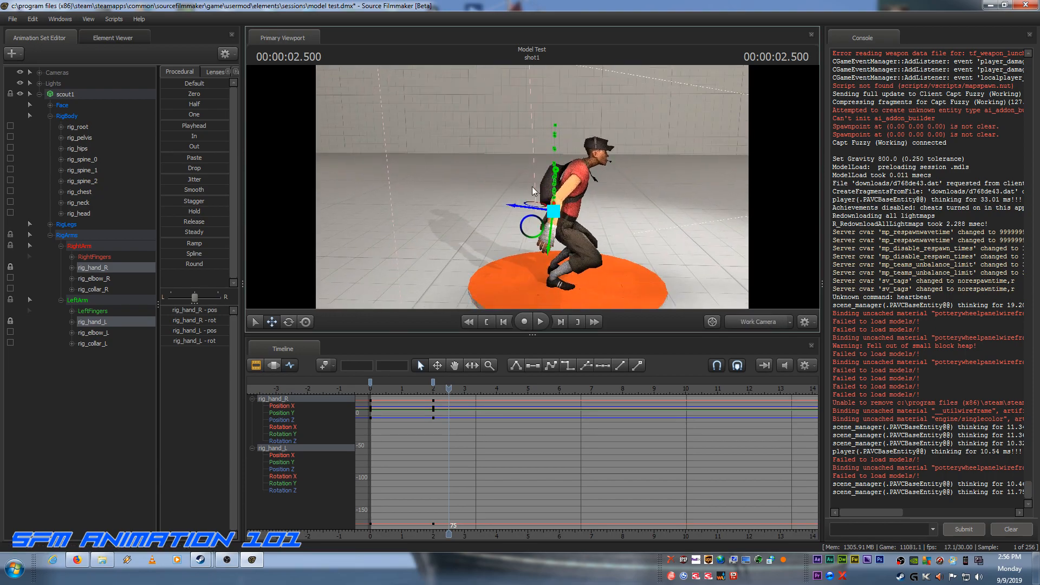
left_click_drag(529, 237, 558, 222)
left_click_drag(645, 227, 372, 313)
key("d")
key("a")
Step: Rotate both hands at frame 75 so they point forward in line with the bent forearms
left_click(289, 324)
left_click_drag(679, 185, 590, 103)
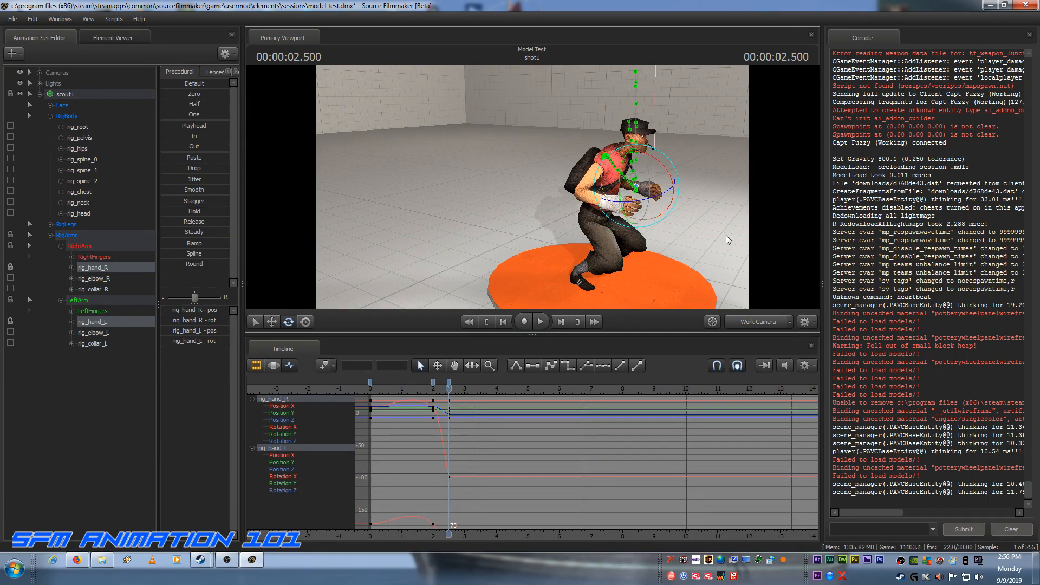
key("d")
left_click_drag(722, 236, 663, 236)
key("d")
key("a")
key("a")
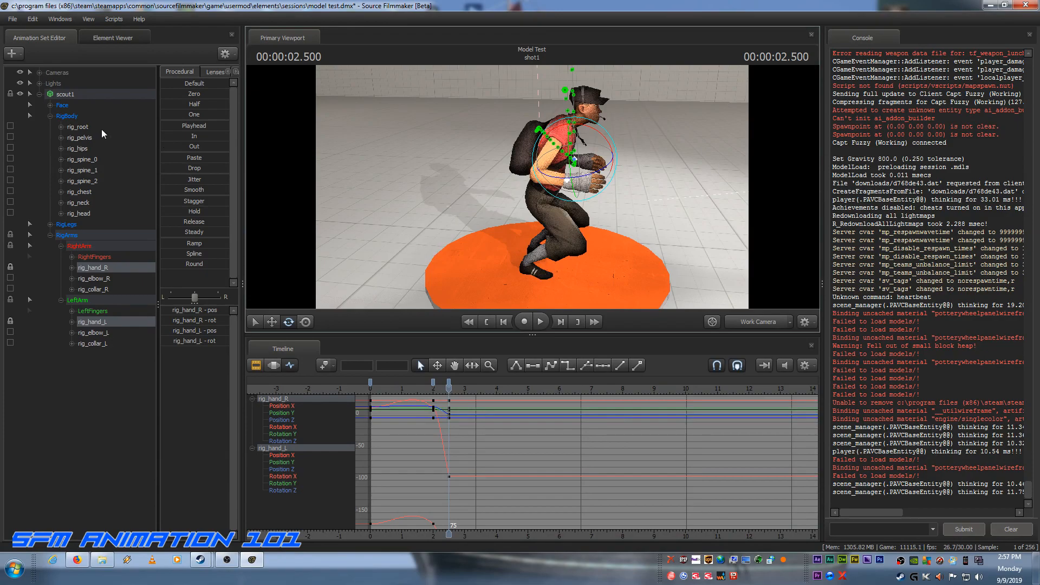
Step: Find the end of the crouch with rig_pelvis's keys and key both hands at frame 90 to hold their pose
left_click(86, 136)
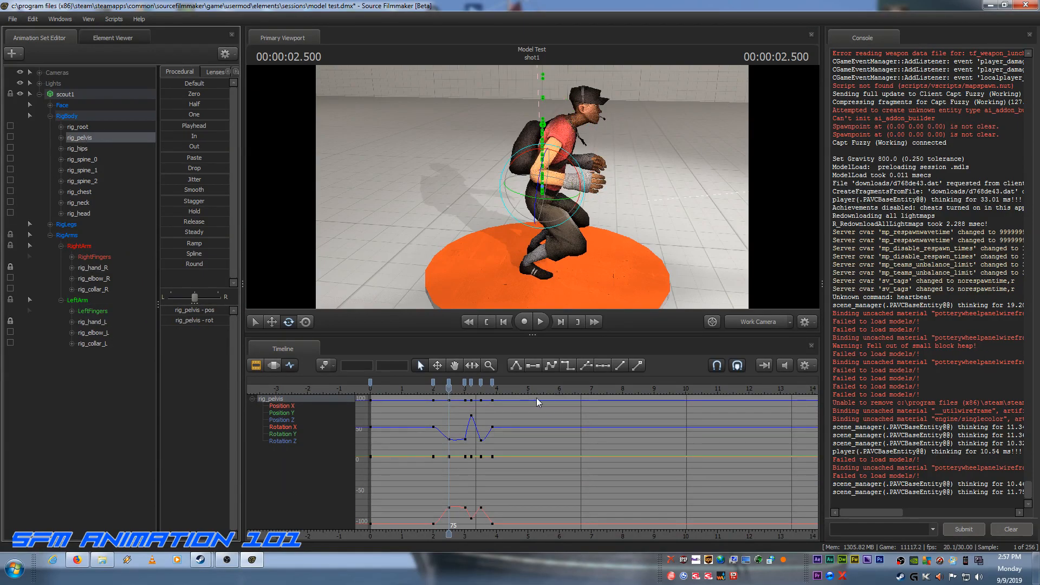
left_click_drag(447, 389, 464, 390)
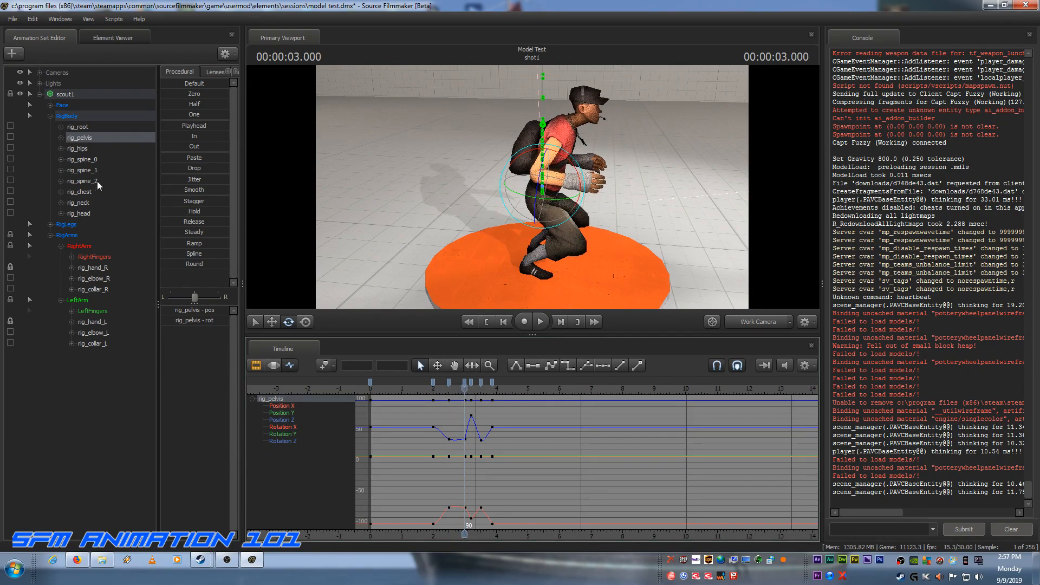
left_click(94, 268)
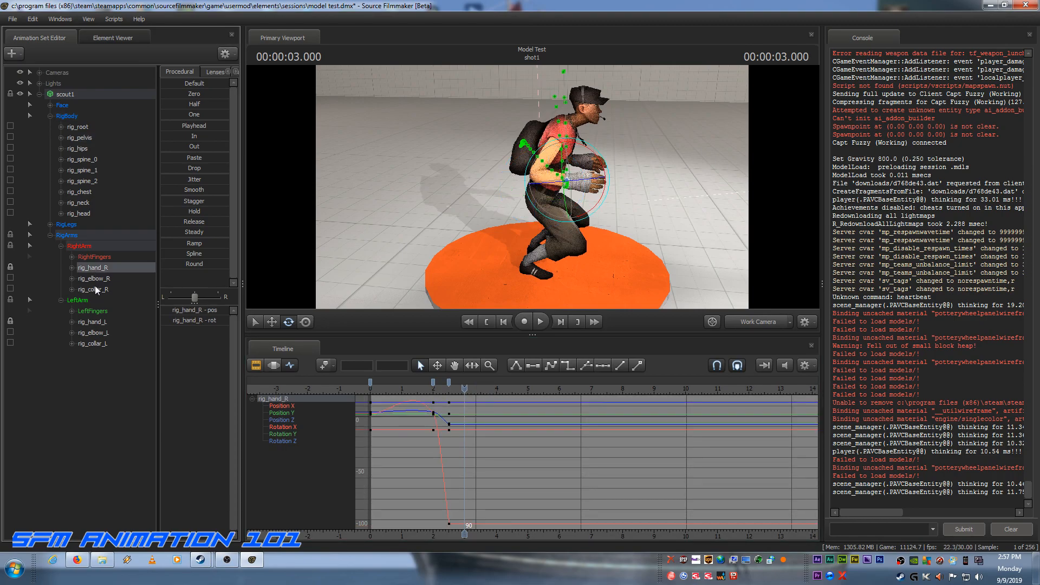
left_click(94, 323, "ctrl")
key("k")
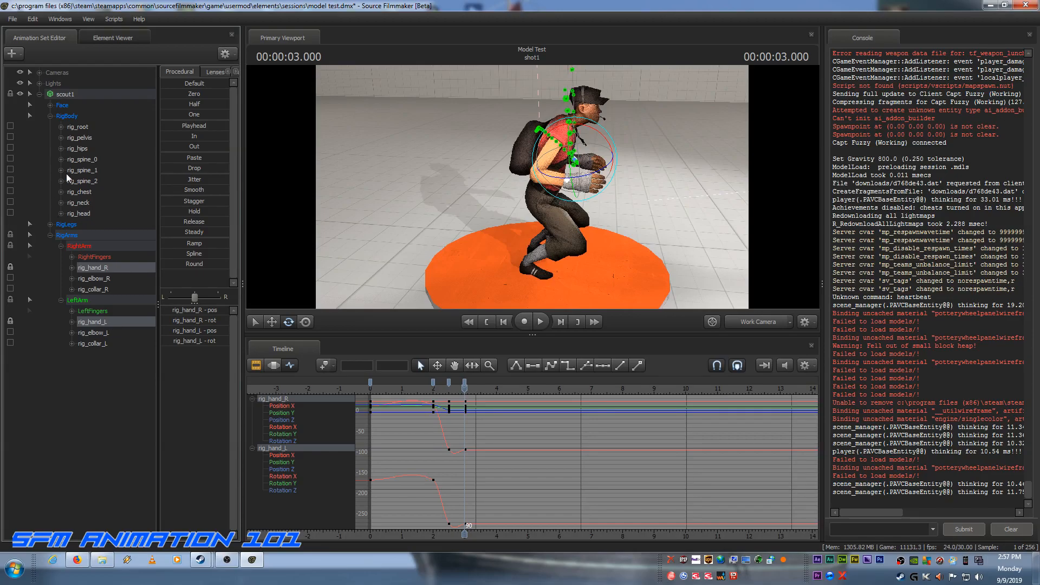
Step: At rig_pelvis's mid-air key on frame 96, move both hands up and forward to about shoulder height
left_click(80, 138)
left_click_drag(464, 388, 470, 390)
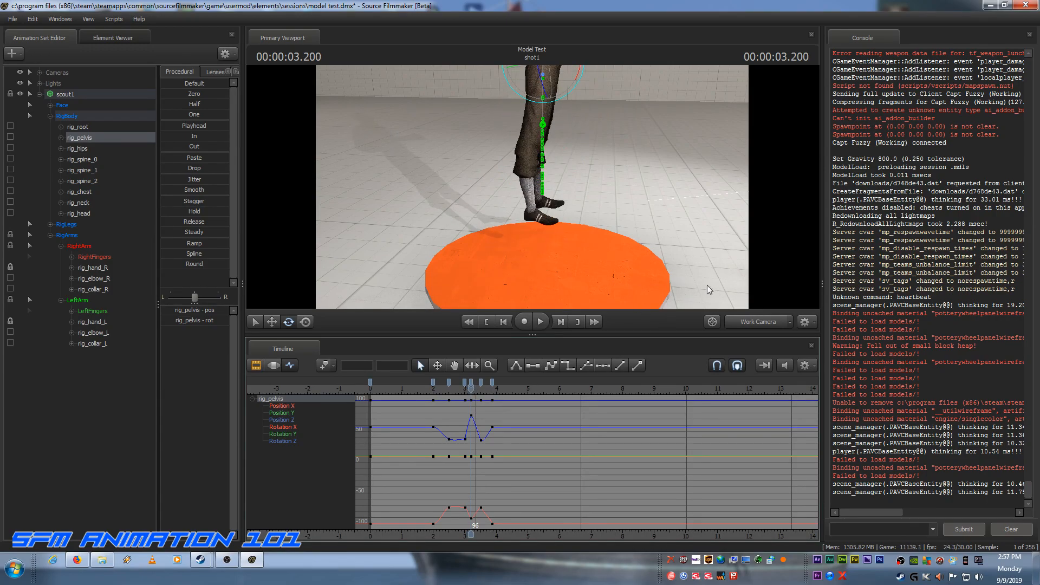
left_click_drag(733, 269, 732, 154)
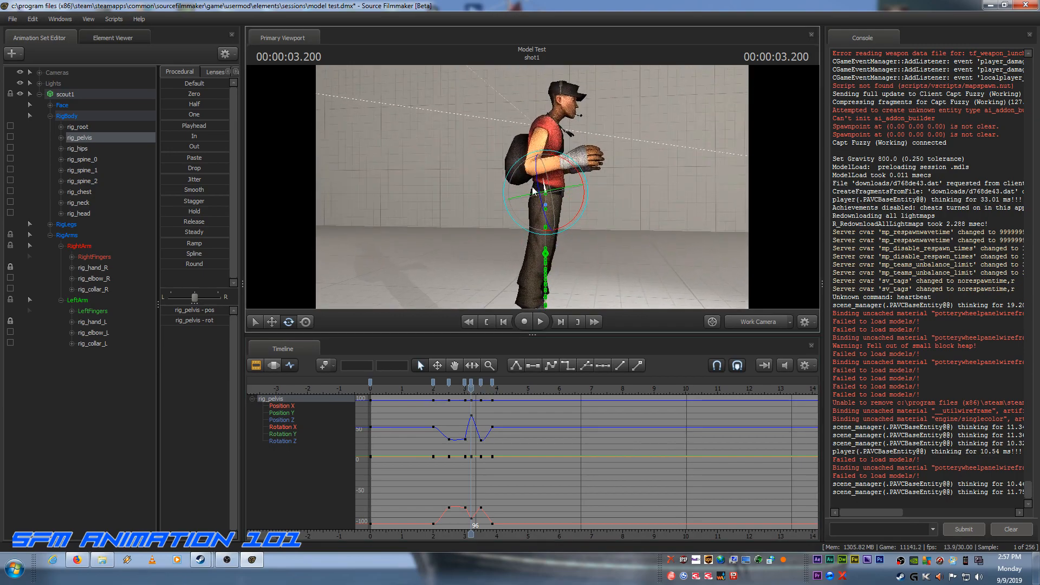
left_click(96, 268)
left_click(99, 323, "ctrl")
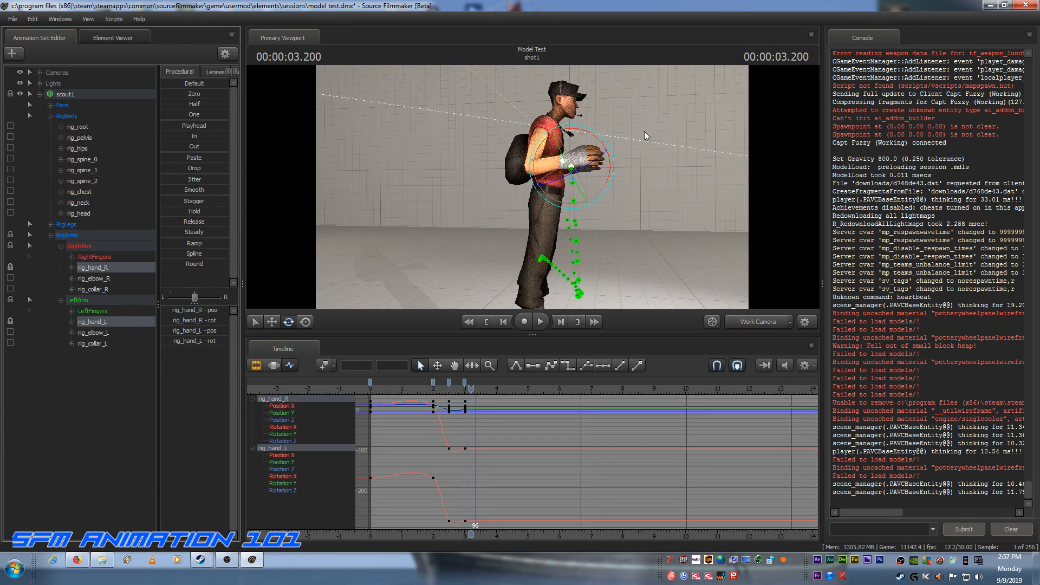
left_click(271, 322)
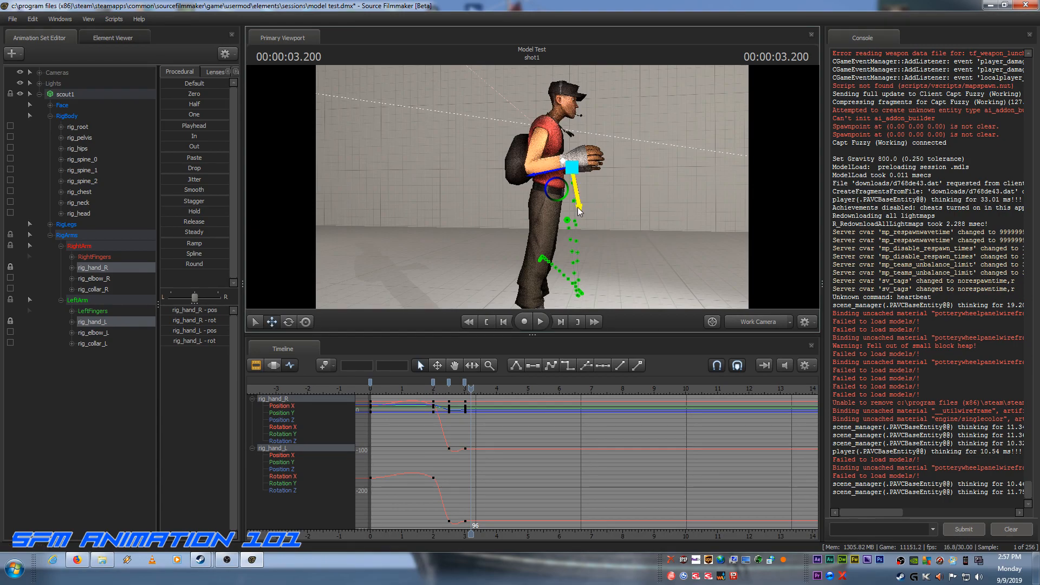
left_click_drag(579, 207, 580, 181)
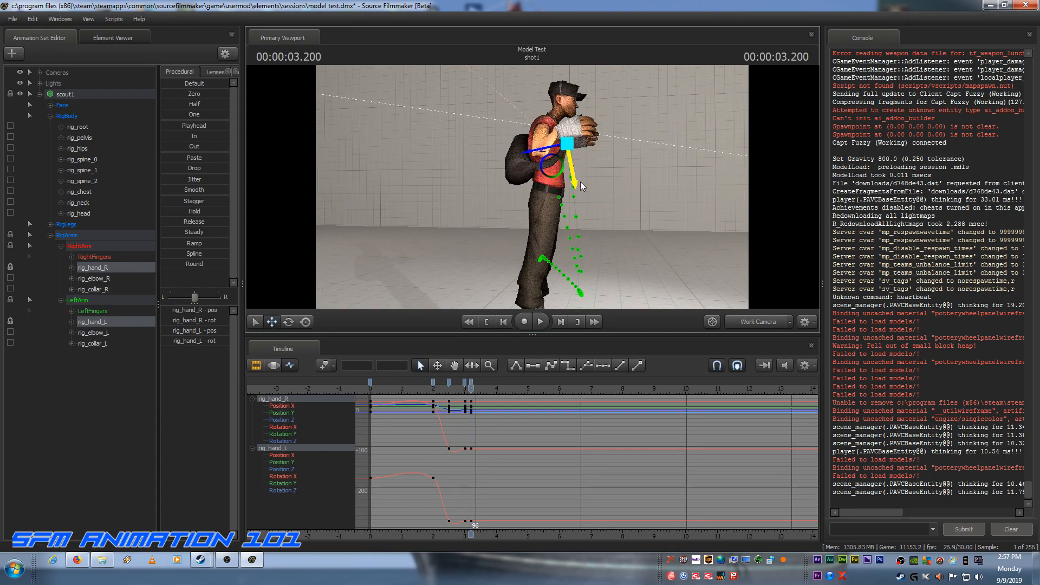
left_click_drag(535, 152, 588, 165)
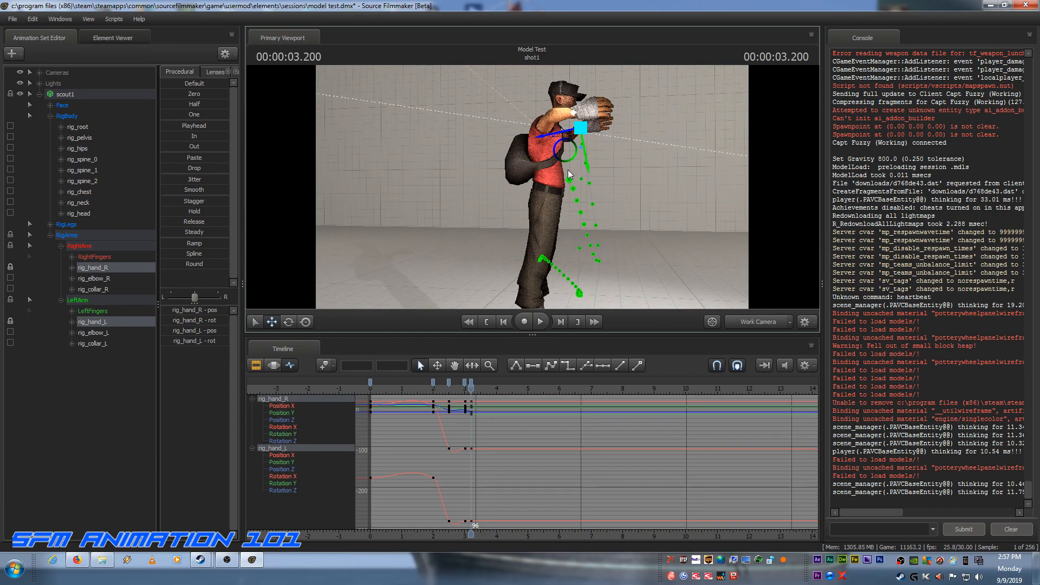
left_click_drag(567, 162, 567, 166)
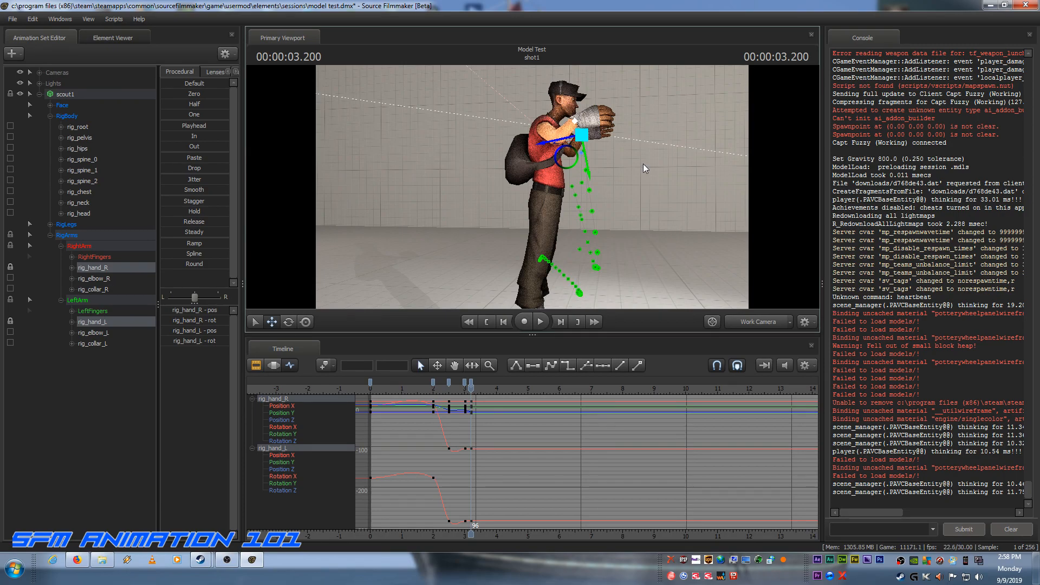
Step: Check the mid-air arms from the front, lower both hands to about chest height at frame 96, and select rig_hand_R alone
left_click_drag(643, 164, 515, 164)
key("d")
key("d")
key("a")
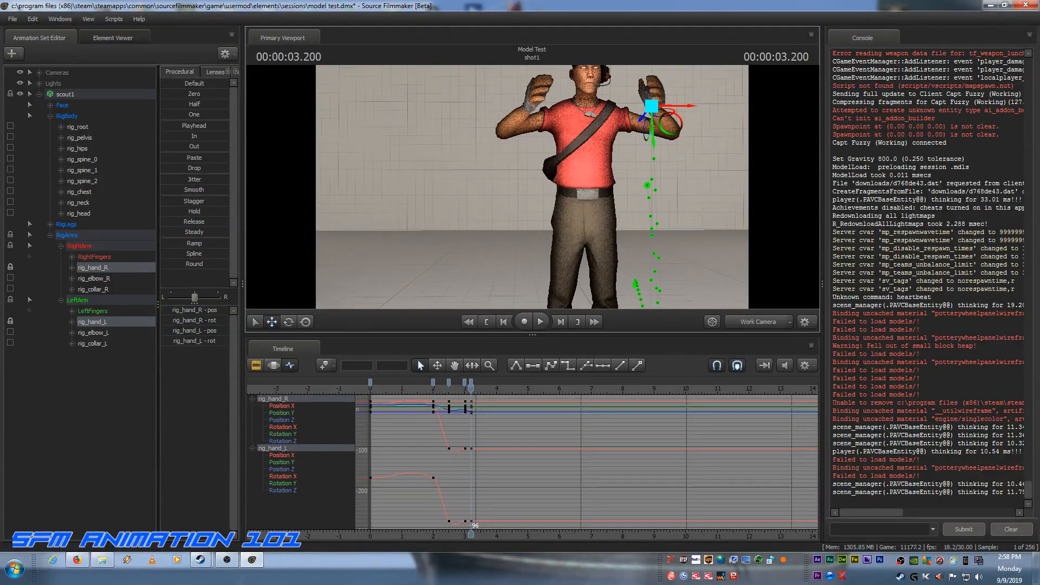
key("a")
left_click_drag(532, 187, 626, 187)
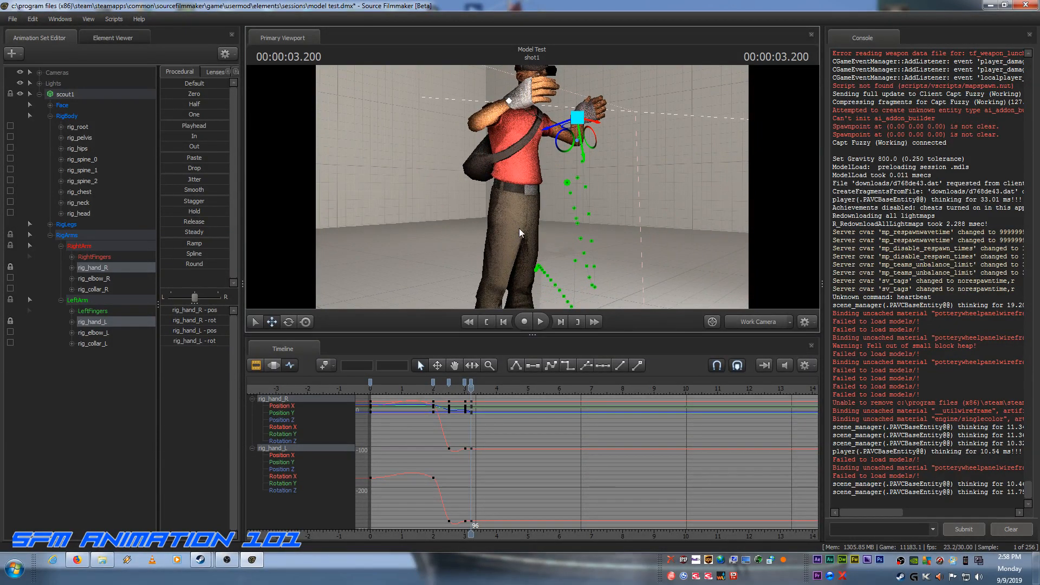
left_click_drag(583, 158, 559, 197)
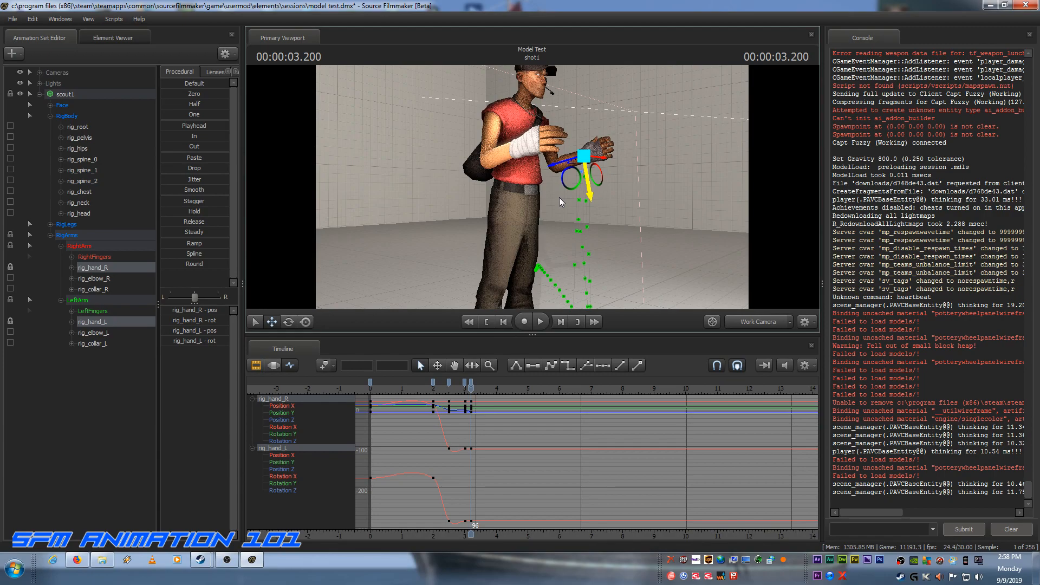
left_click(98, 269)
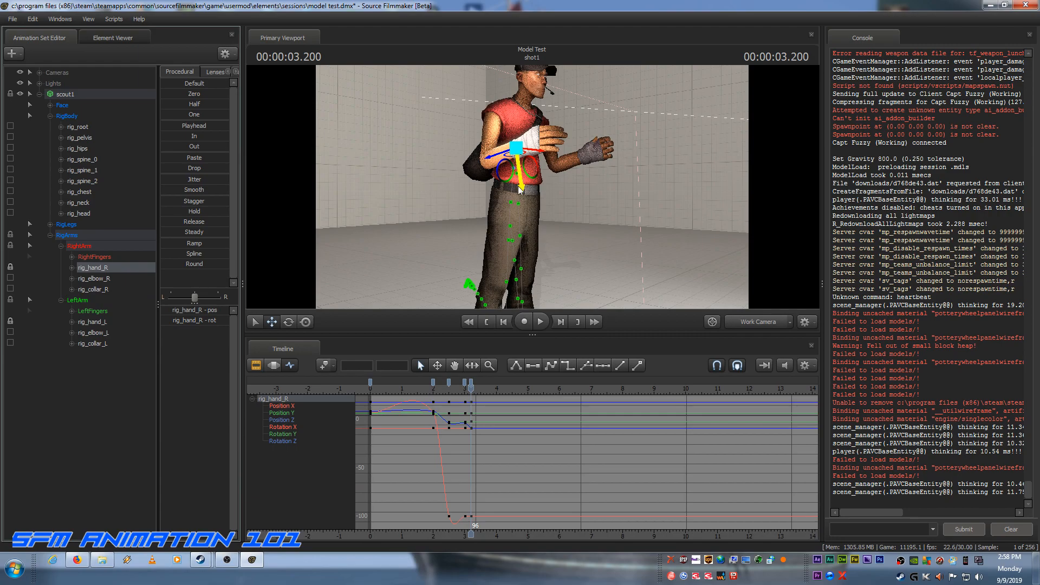
Step: At frame 96, raise rig_hand_R to head height and lower rig_elbow_R so the right elbow points downward
left_click_drag(519, 185, 513, 138)
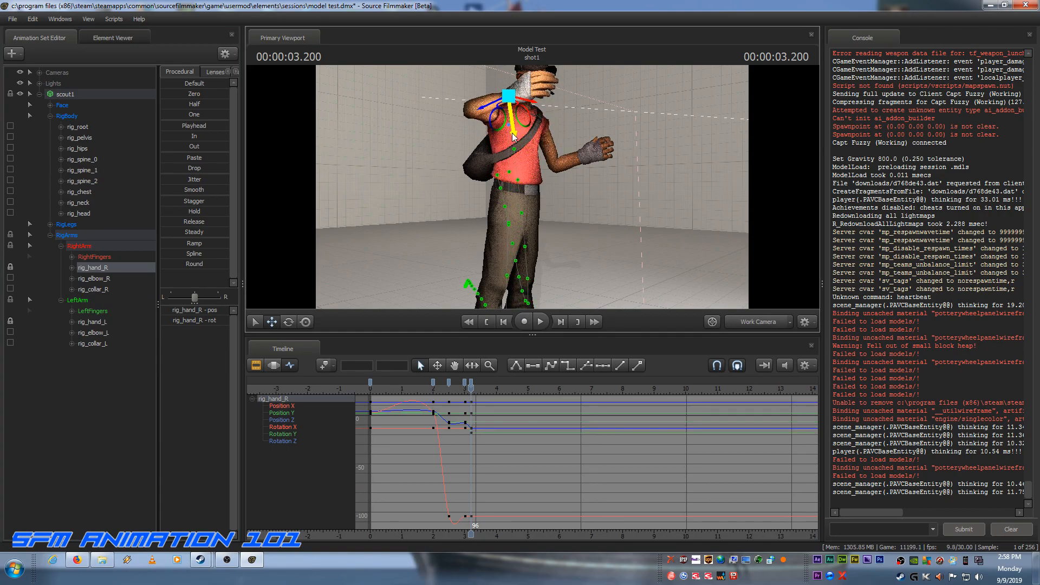
mouse_move(488, 102)
left_mouse_down()
mouse_move(474, 104)
mouse_move(493, 103)
left_mouse_up()
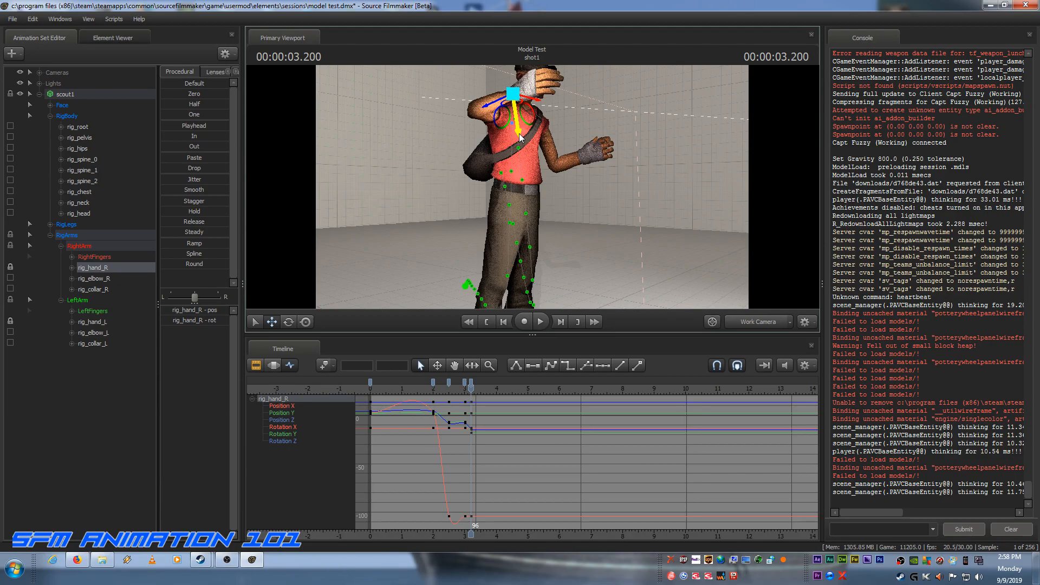
left_click_drag(519, 137, 514, 118)
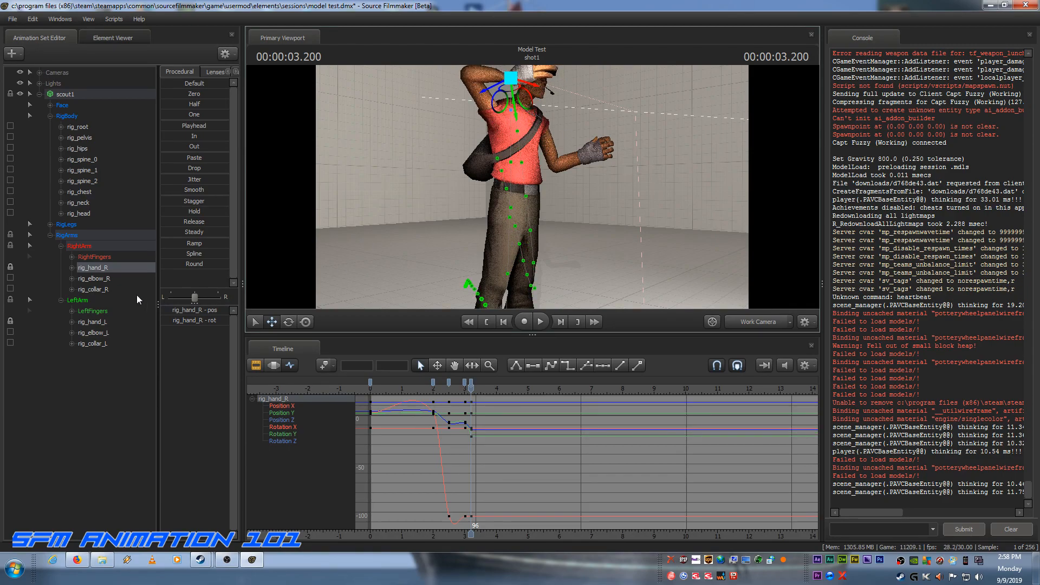
left_click(90, 278)
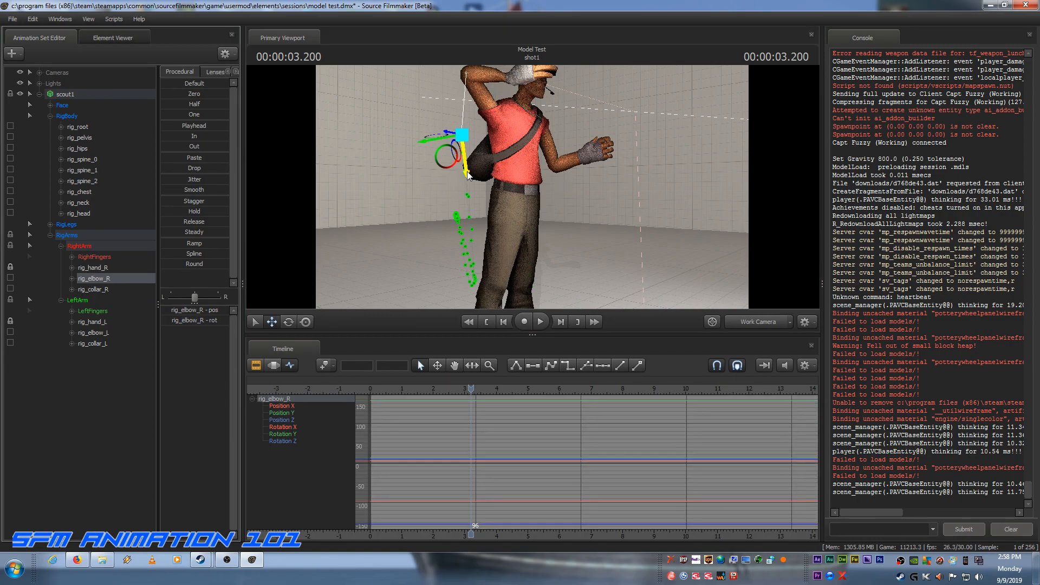
left_click_drag(467, 175, 476, 203)
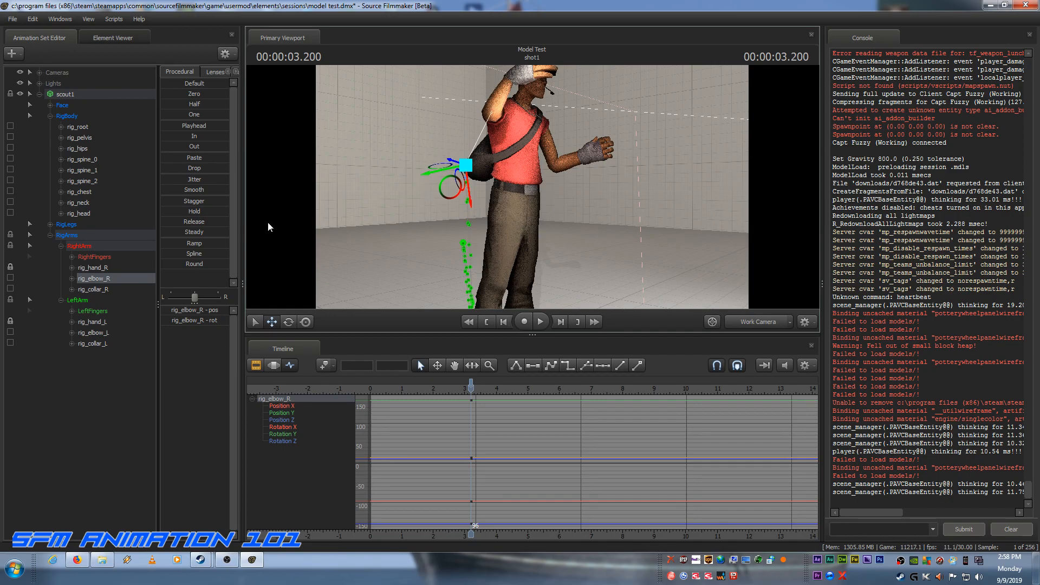
left_click(96, 266)
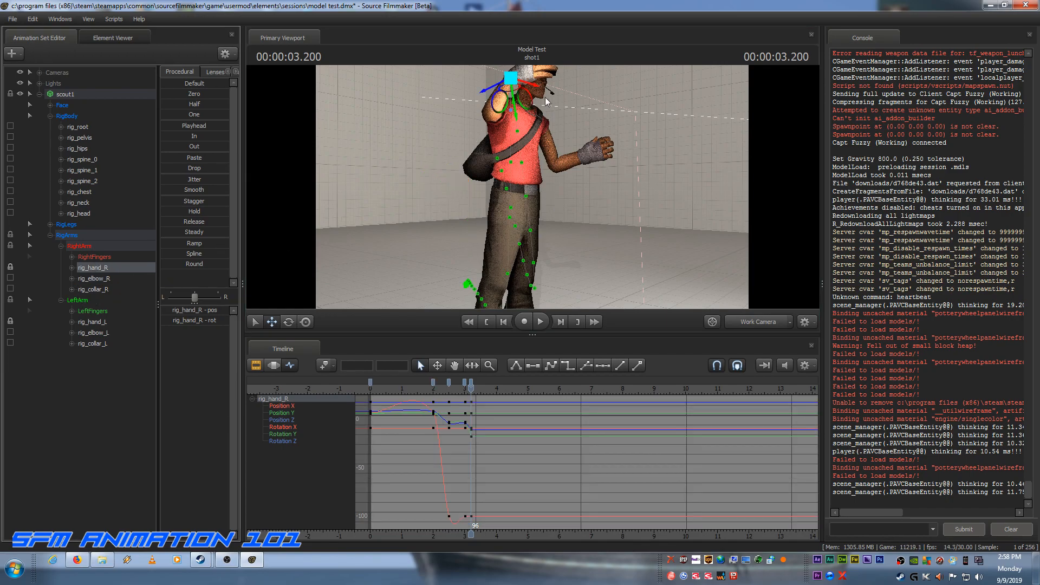
left_click_drag(513, 108, 510, 100)
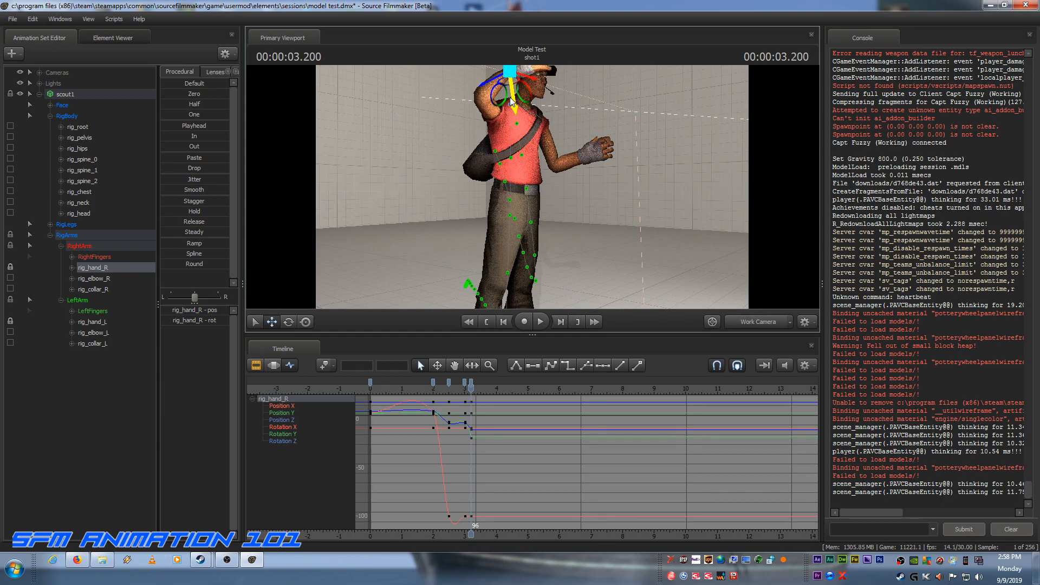
Step: From the front, move rig_hand_R outward away from the head and slightly higher at frame 96
key("d")
left_click_drag(649, 155, 536, 142)
mouse_move(532, 186)
left_mouse_down()
mouse_move(520, 186)
mouse_move(532, 186)
left_mouse_up()
left_click_drag(507, 124, 480, 120)
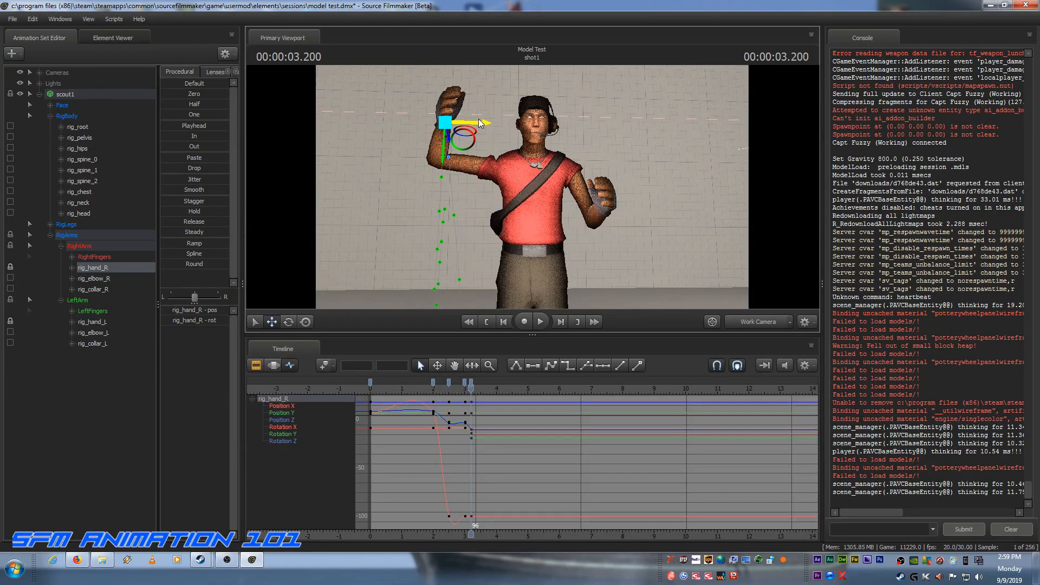
left_click_drag(444, 156, 442, 144)
Step: From the side, move rig_elbow_R further down and slightly forward beneath the raised right arm
key("a")
left_click_drag(433, 206, 532, 186)
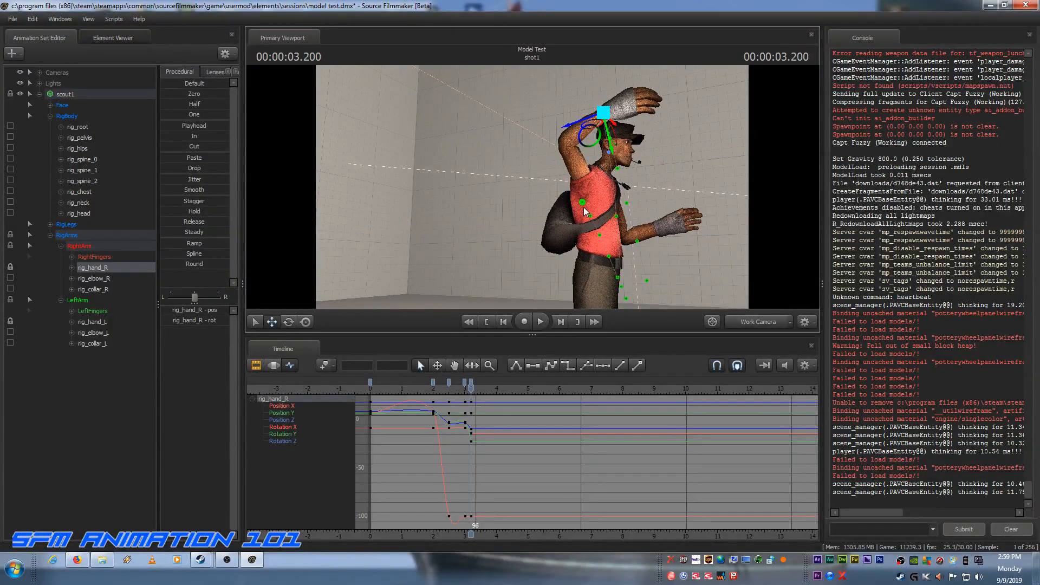
left_click(97, 279)
left_click_drag(536, 264, 544, 292)
left_click_drag(515, 257, 534, 258)
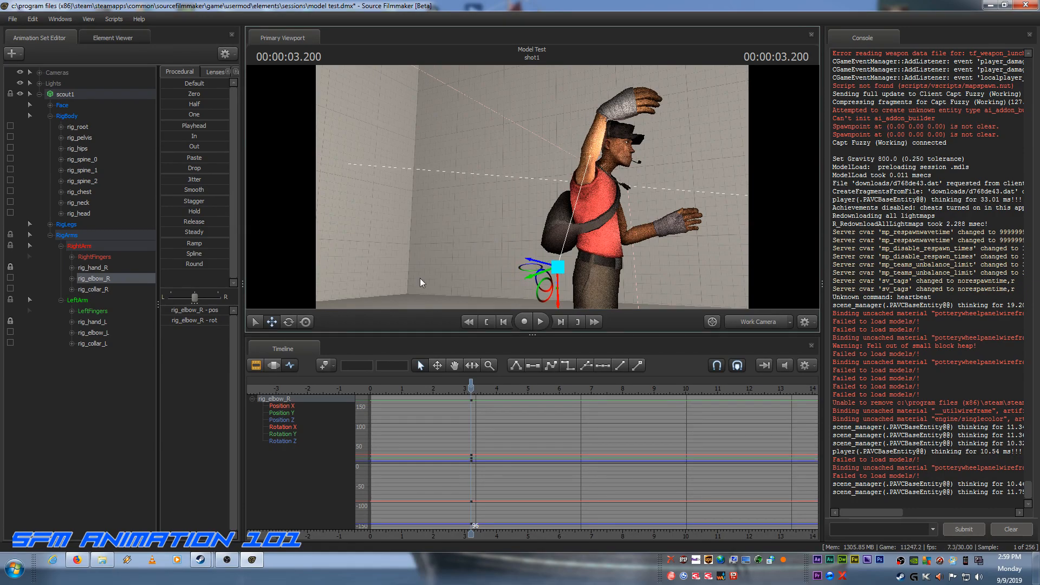
Step: Rotate rig_hand_R at frame 96 so the fingers point upward in line with the raised forearm
left_click(105, 268)
left_click(288, 321)
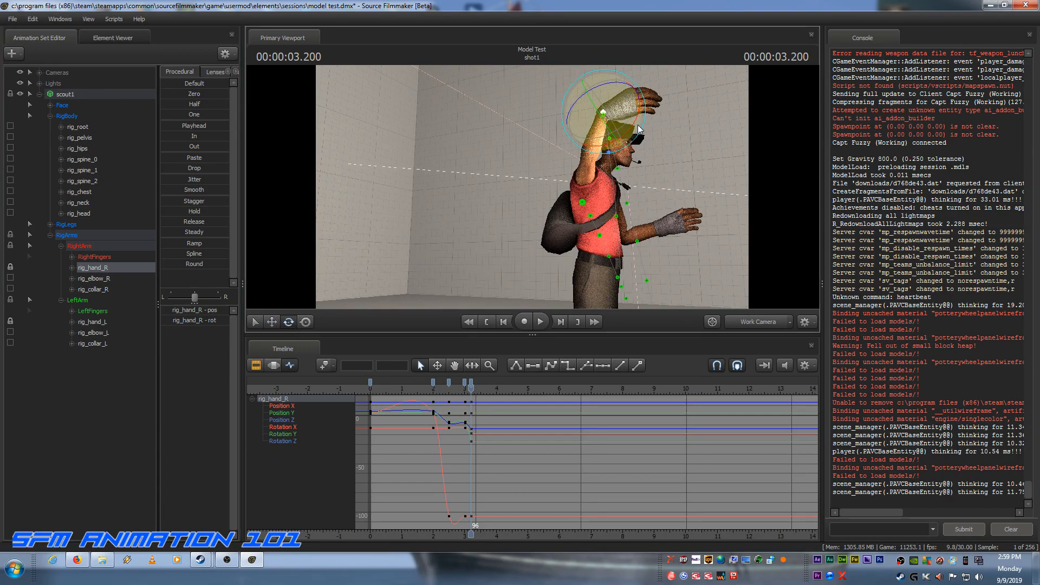
left_click_drag(634, 125, 641, 93)
Step: From the front, rotate rig_collar_R at frame 96 to lift the right shoulder with the raised arm
key("d")
left_click_drag(673, 213, 524, 190)
key("a")
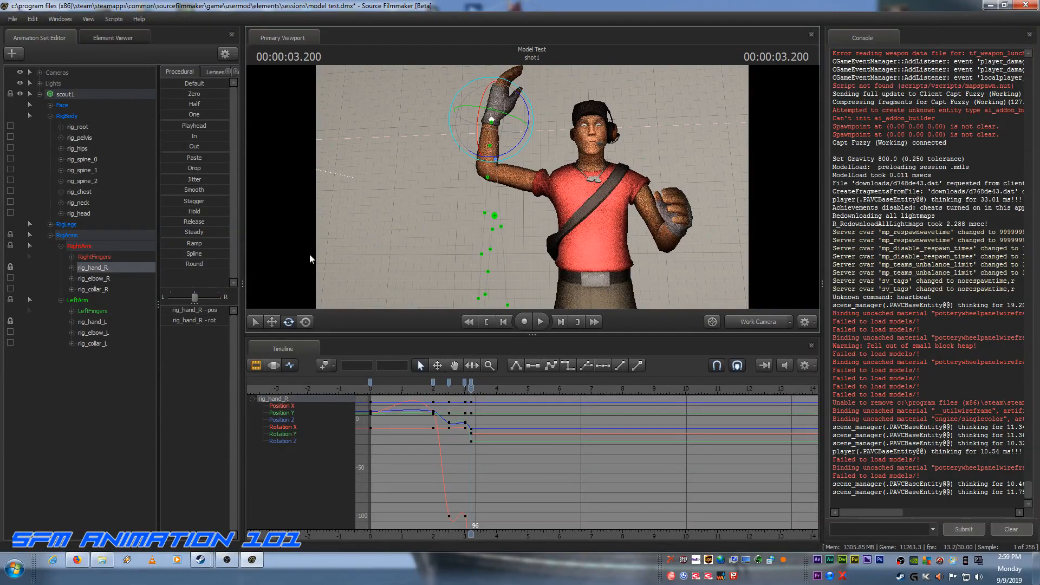
left_click(94, 289)
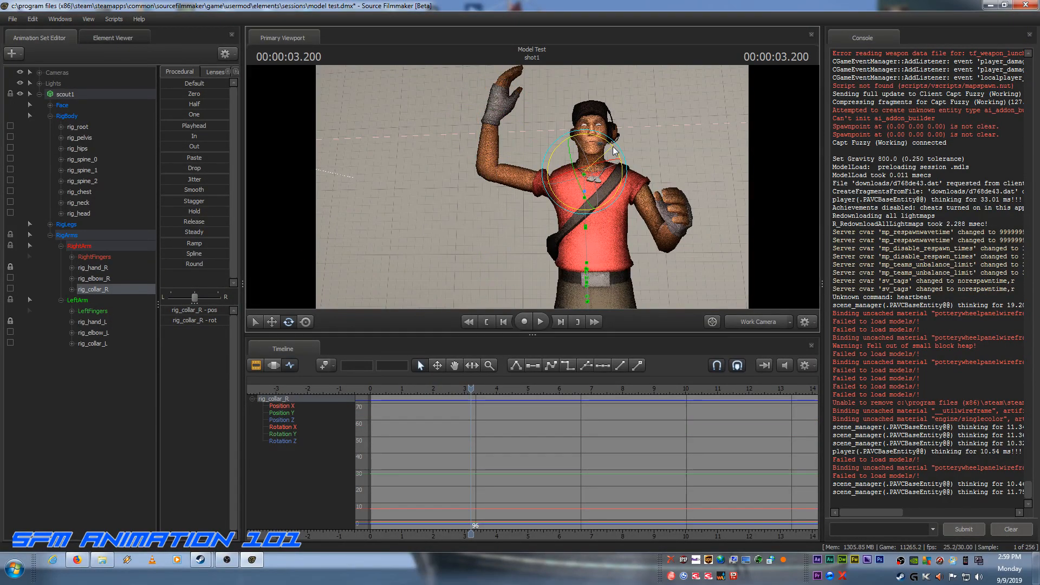
left_click_drag(614, 150, 617, 167)
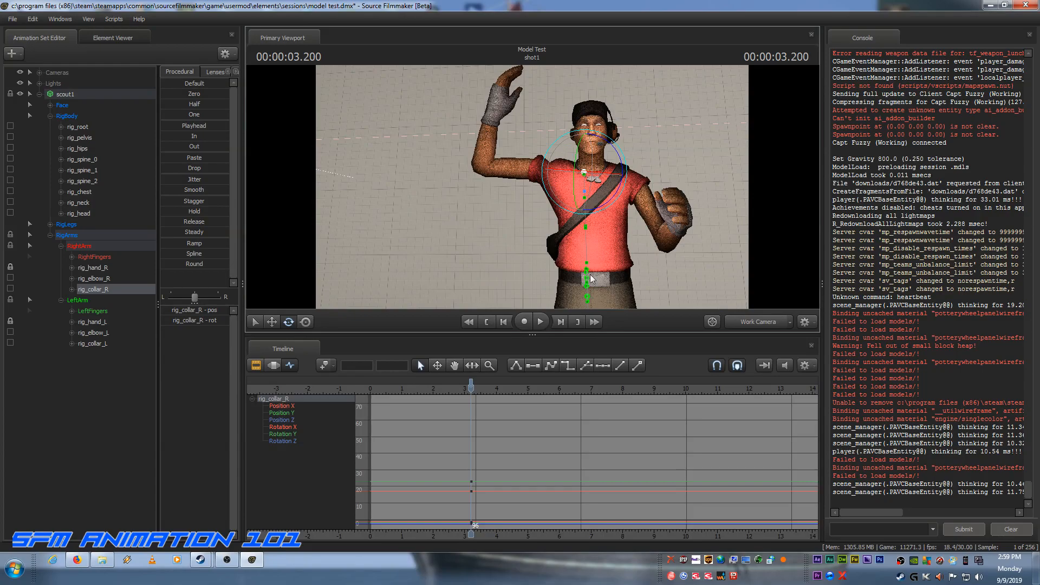
Step: Raise rig_hand_L to head height at frame 96 and lower rig_elbow_L to bring the left elbow down
left_click(100, 321)
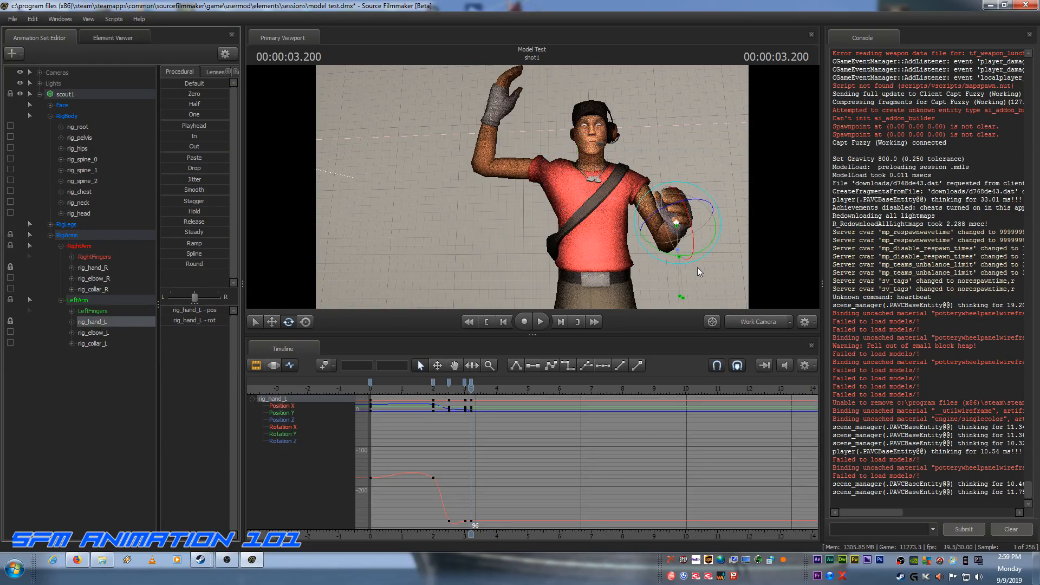
left_click(271, 322)
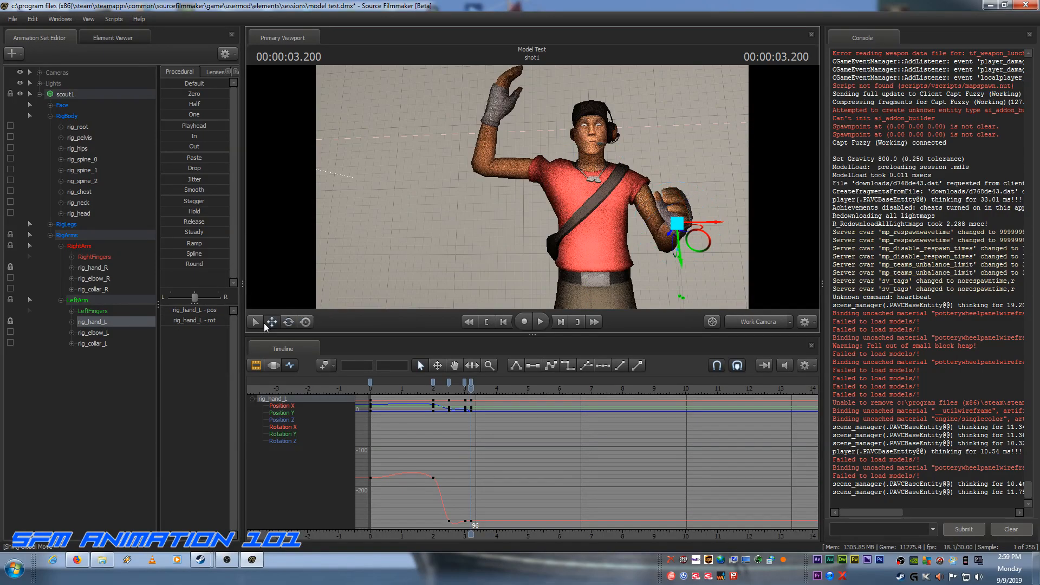
left_click_drag(678, 260, 685, 168)
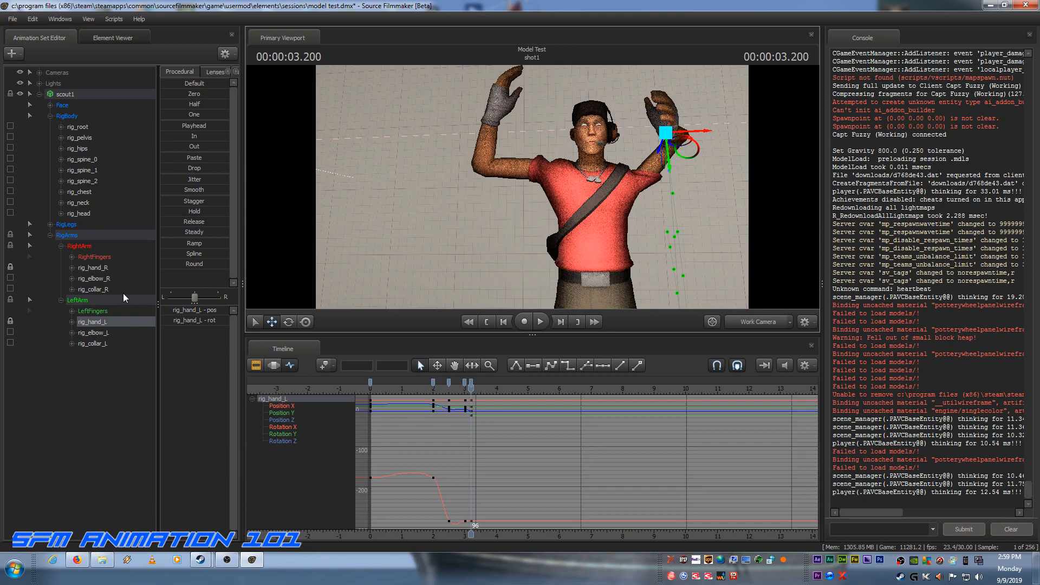
left_click(92, 333)
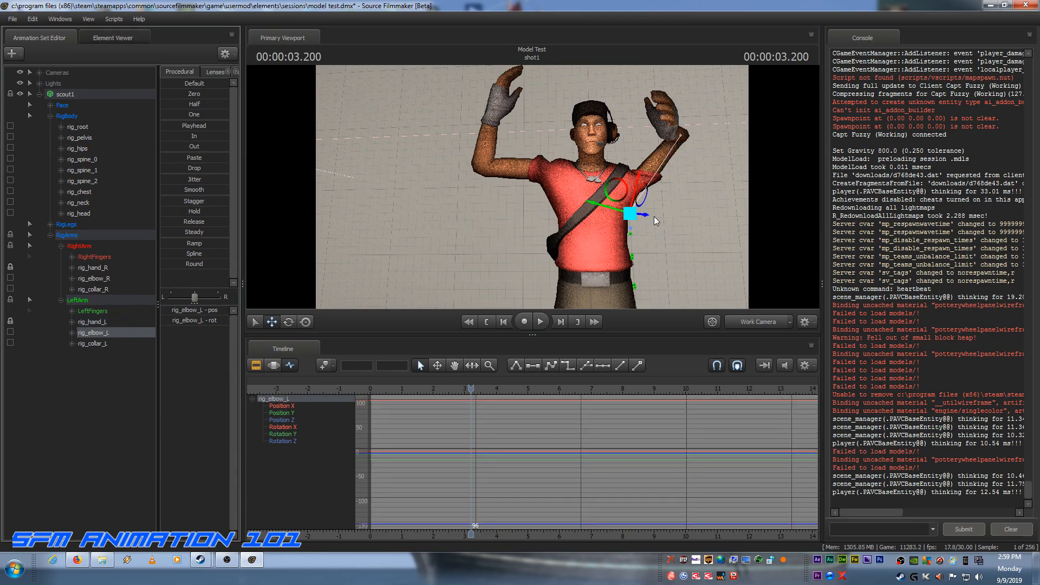
left_click_drag(645, 196, 632, 235)
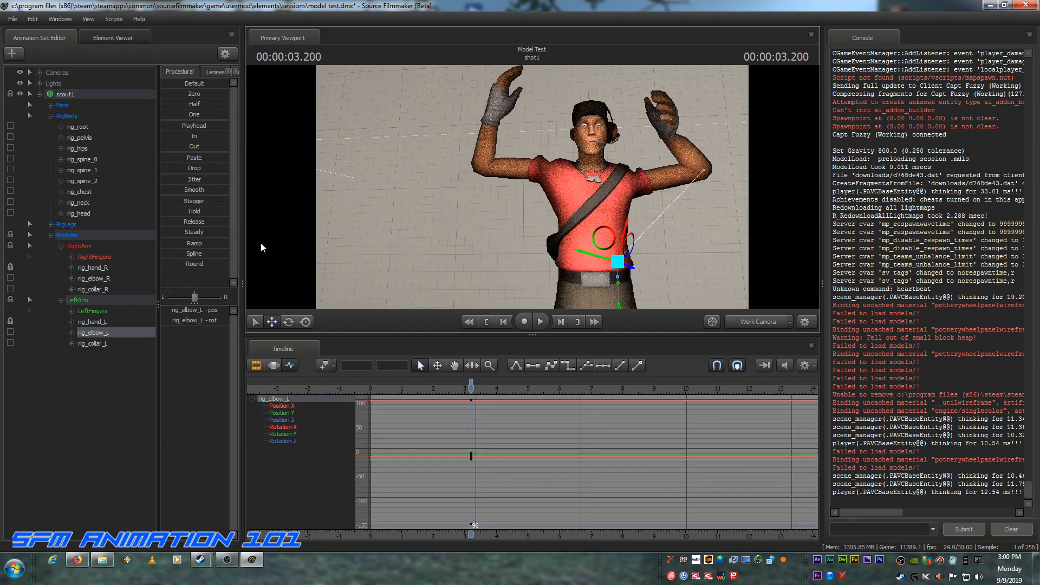
Step: Move rig_hand_L outward and slightly up, and shift rig_elbow_L further down and inward to mirror the right arm
left_click(86, 320)
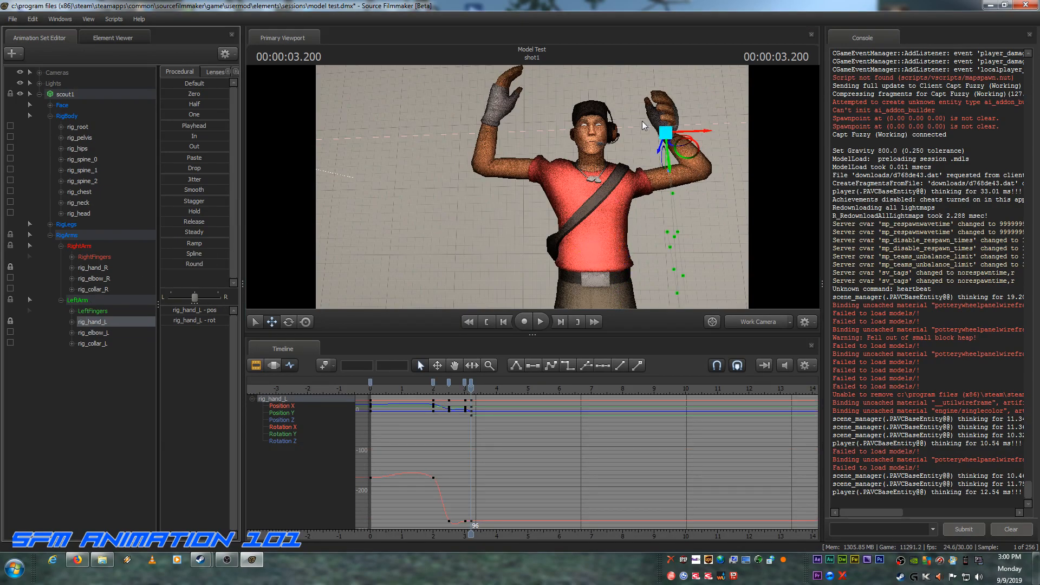
left_click_drag(675, 172, 695, 135)
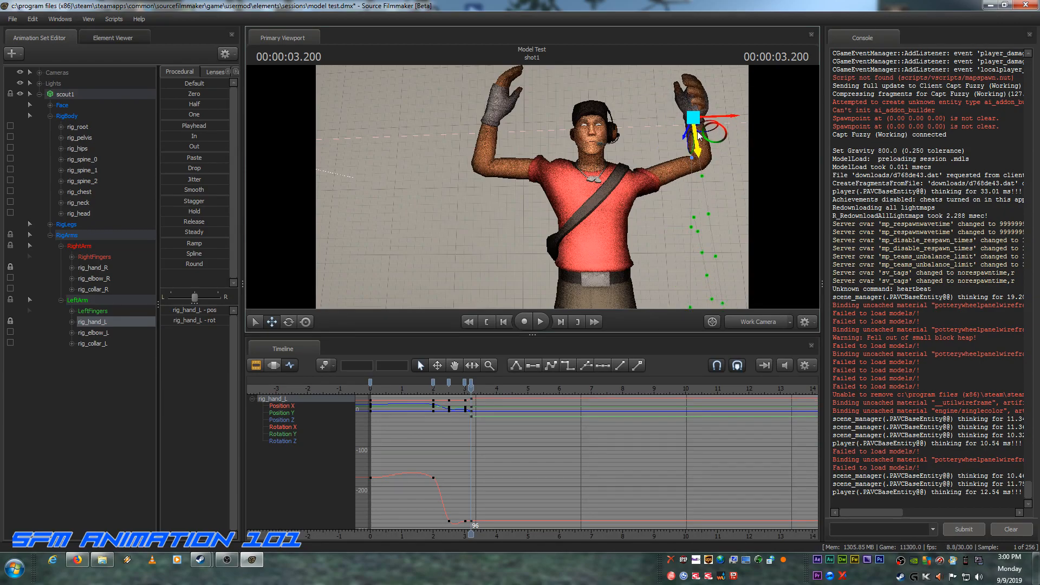
left_click(95, 333)
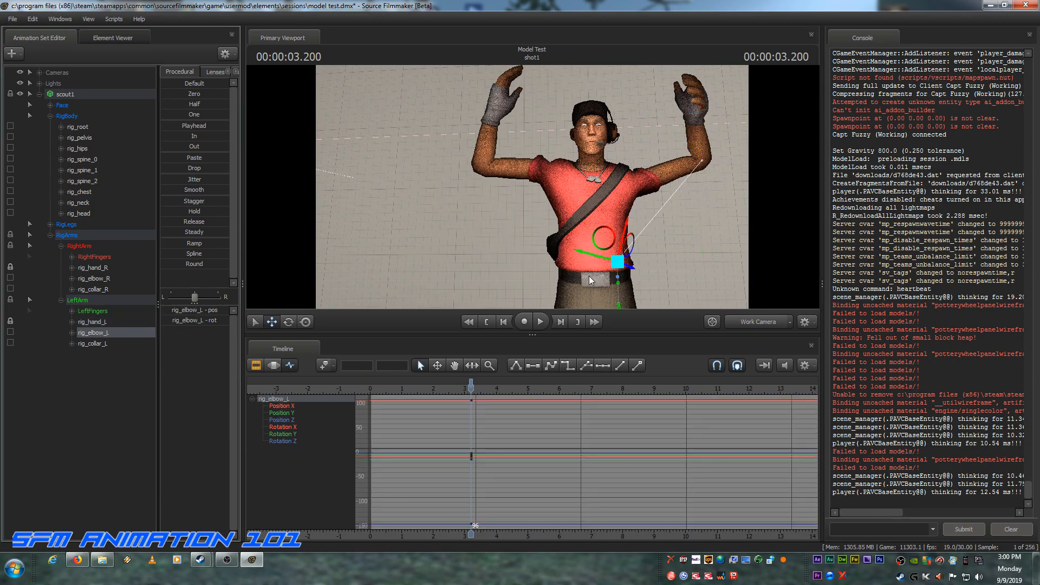
left_click_drag(631, 223, 549, 301)
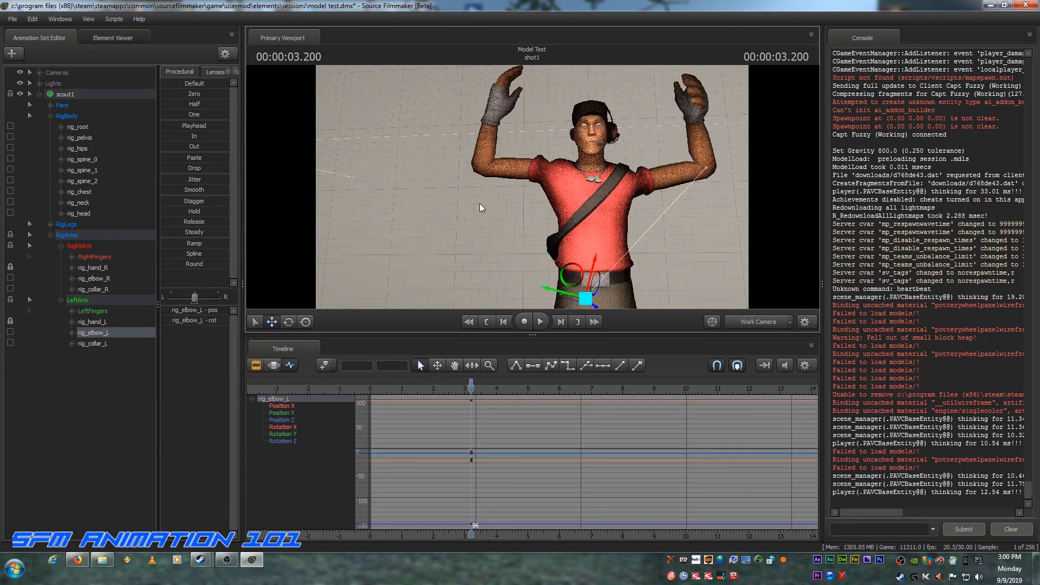
Step: Rotate rig_collar_L at frame 96 to lift the left shoulder with the raised arm
left_click(97, 342)
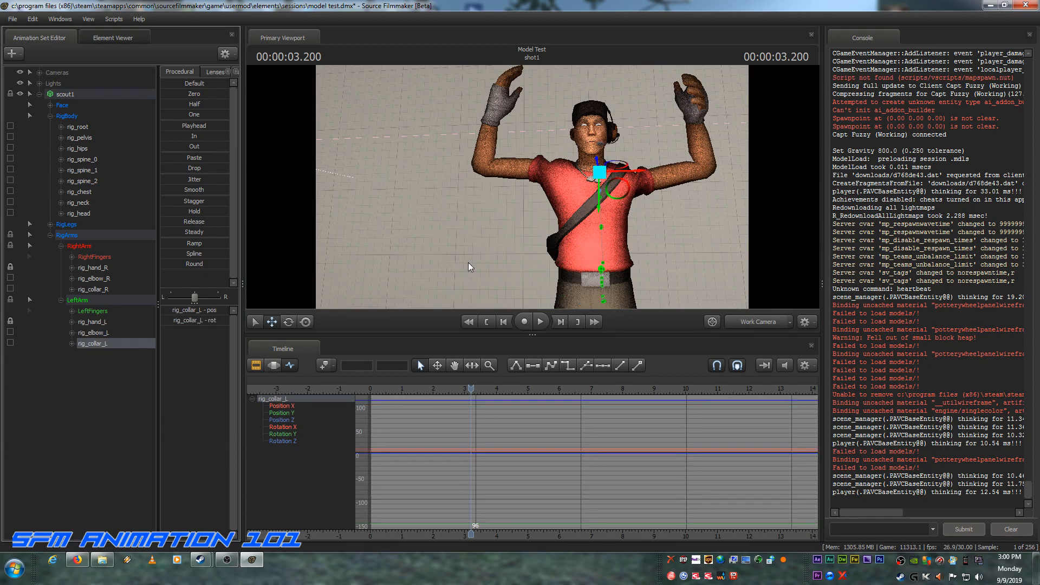
left_click(288, 322)
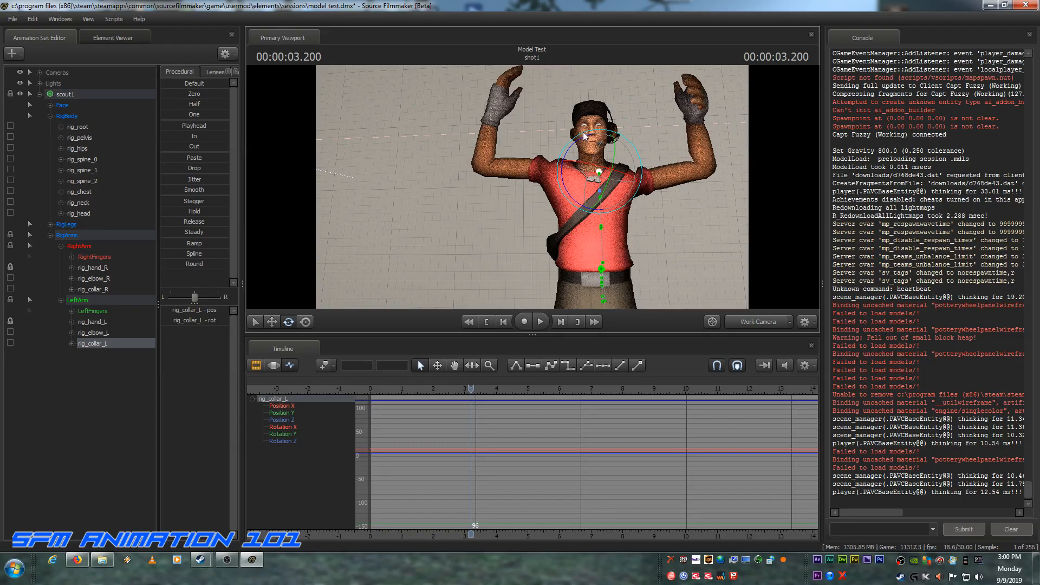
left_click_drag(570, 143, 556, 159)
Step: From the side, rotate rig_hand_L at frame 96 so the fingers point upward like the right hand
left_click_drag(433, 205, 600, 210)
key("a")
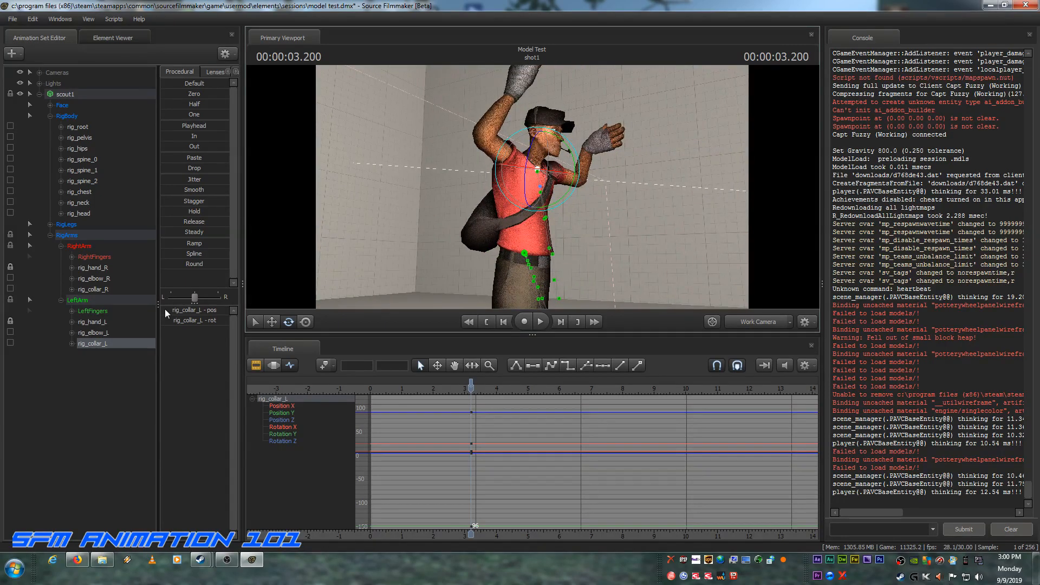
left_click(90, 320)
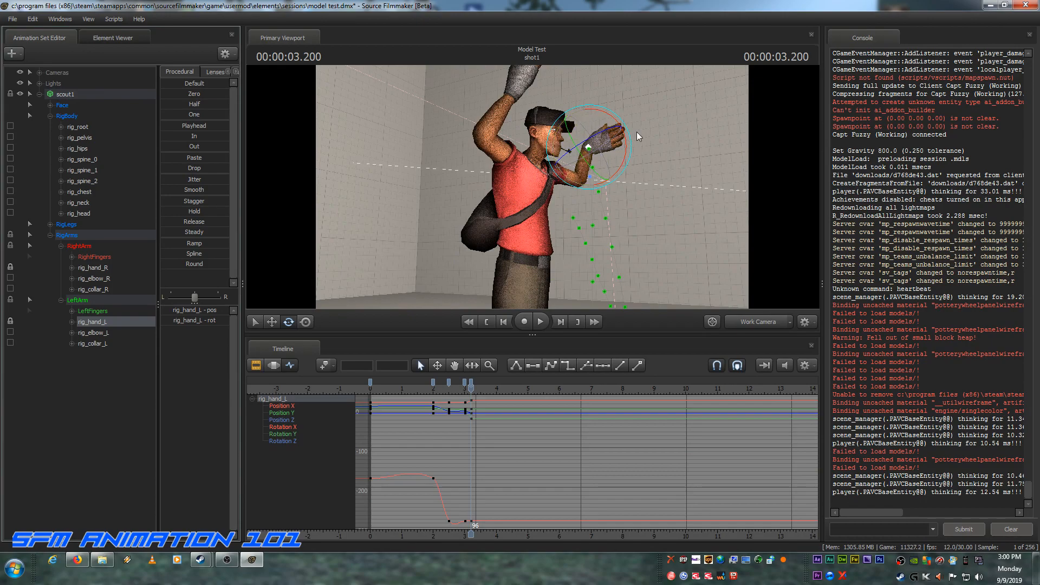
left_click_drag(627, 150, 622, 124)
Step: Check the full mid-air pose, and use rig_pelvis's keys to go to the landing crouch at frame 105
key("d")
left_click_drag(704, 177, 713, 201)
key("a")
key("s")
key("a")
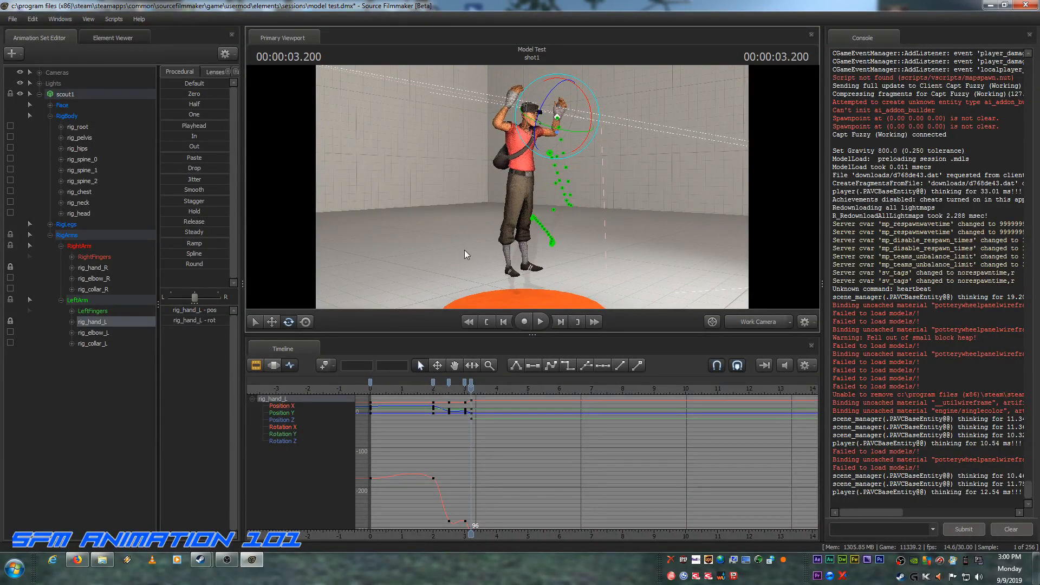
left_click(87, 138)
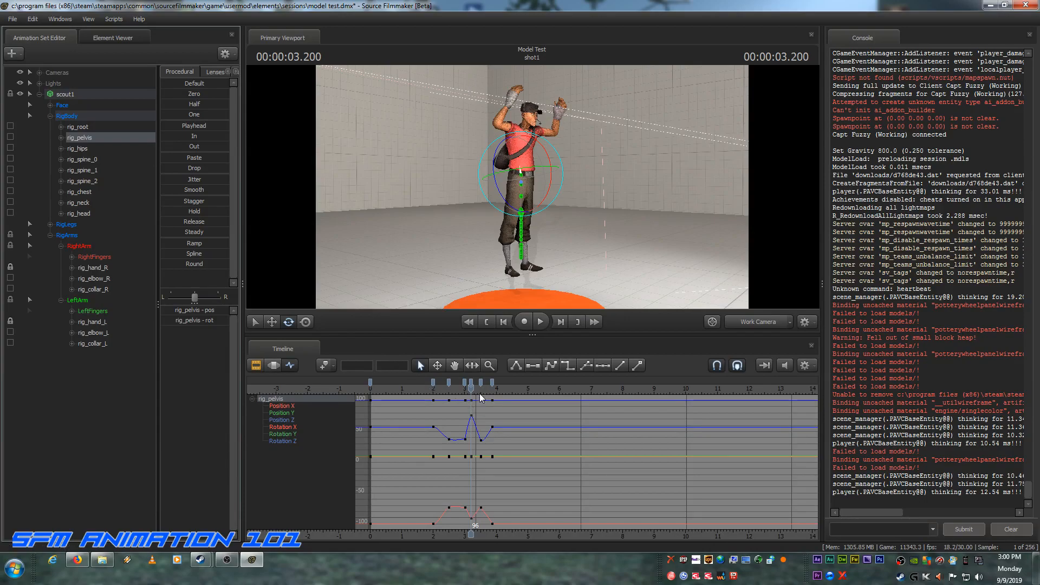
left_click_drag(471, 389, 480, 390)
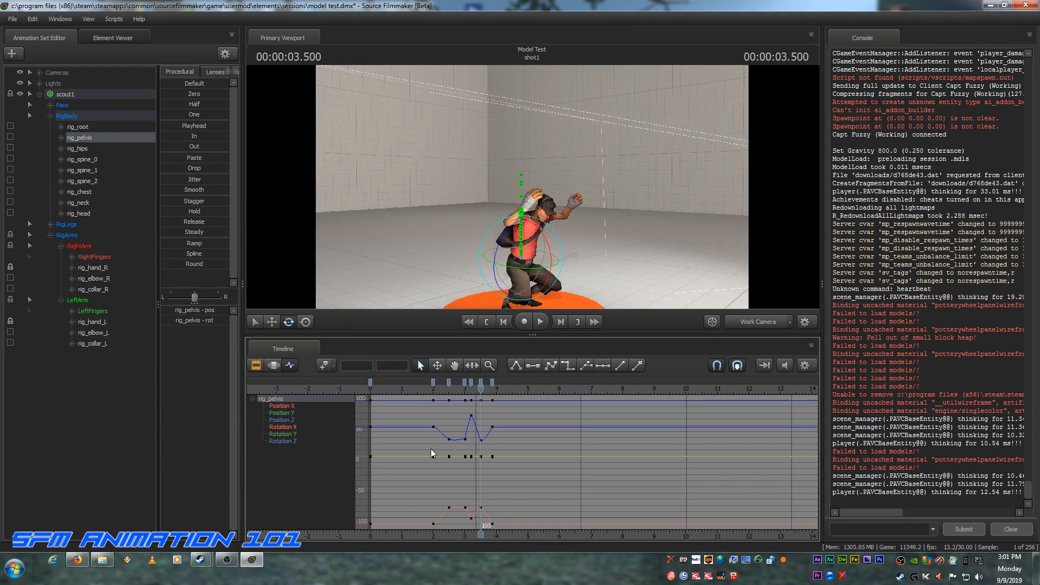
Step: Copy the frame 90 crouch key of rig_hand_R and rig_hand_L together and paste it at frame 105
left_click(89, 266)
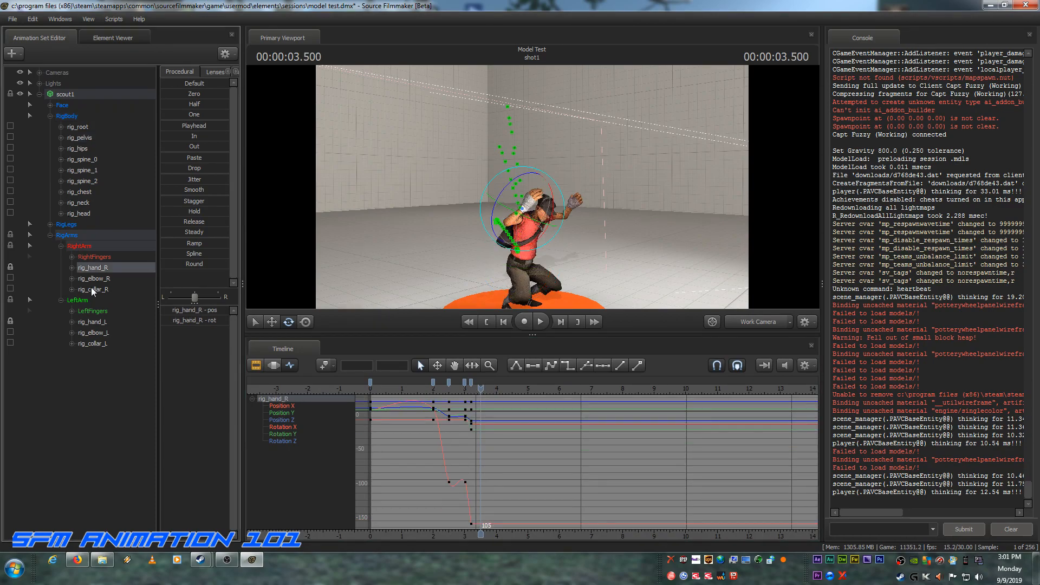
left_click(97, 322, "ctrl")
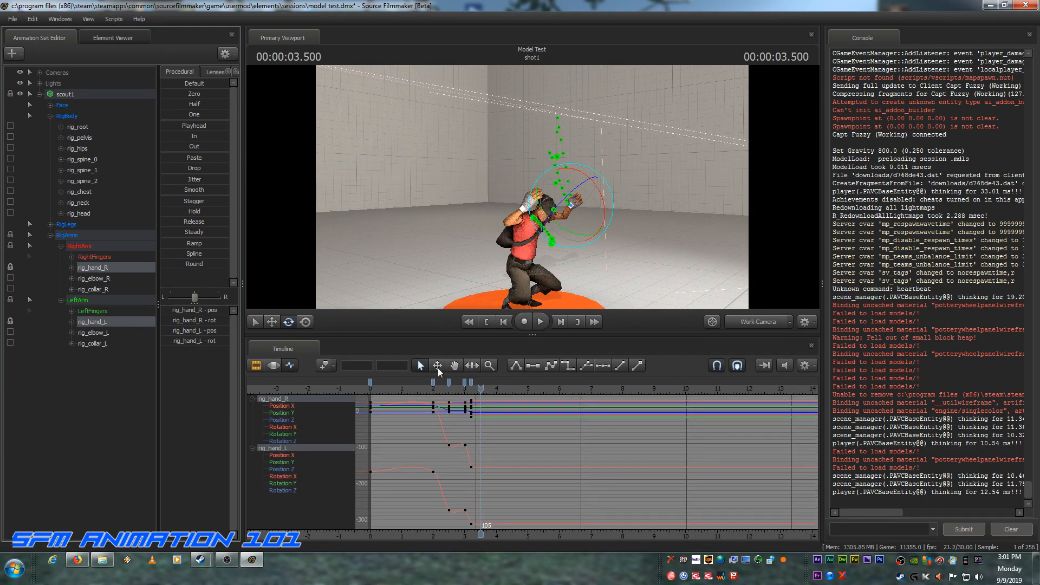
left_click(464, 383)
right_click(464, 383)
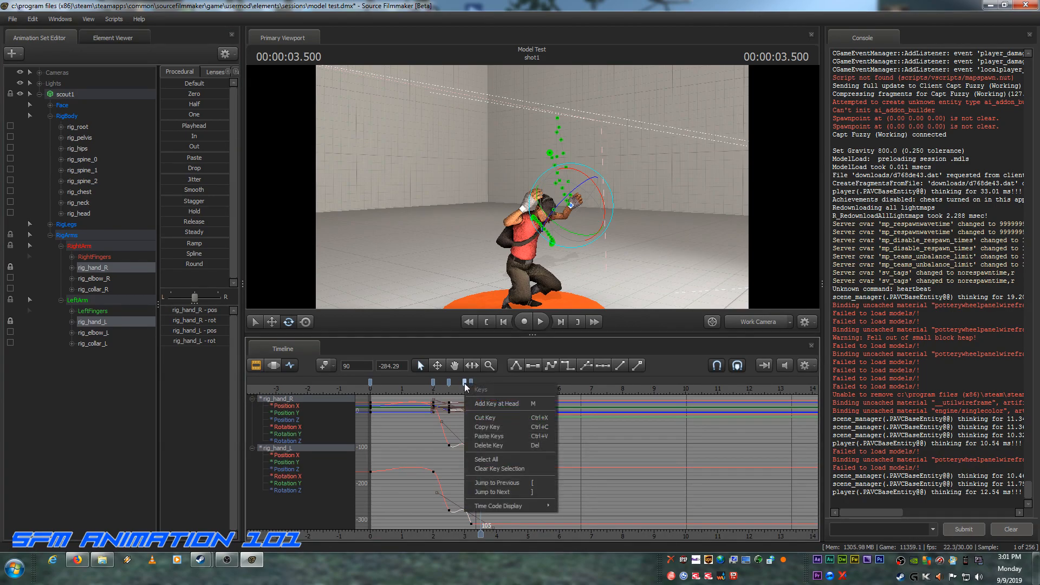
left_click(480, 425)
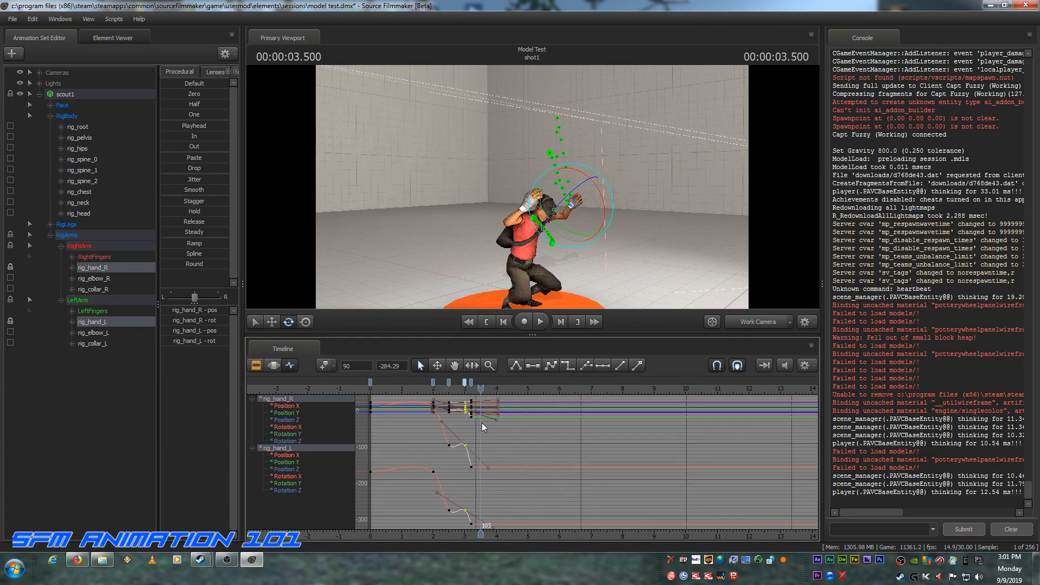
right_click(479, 378)
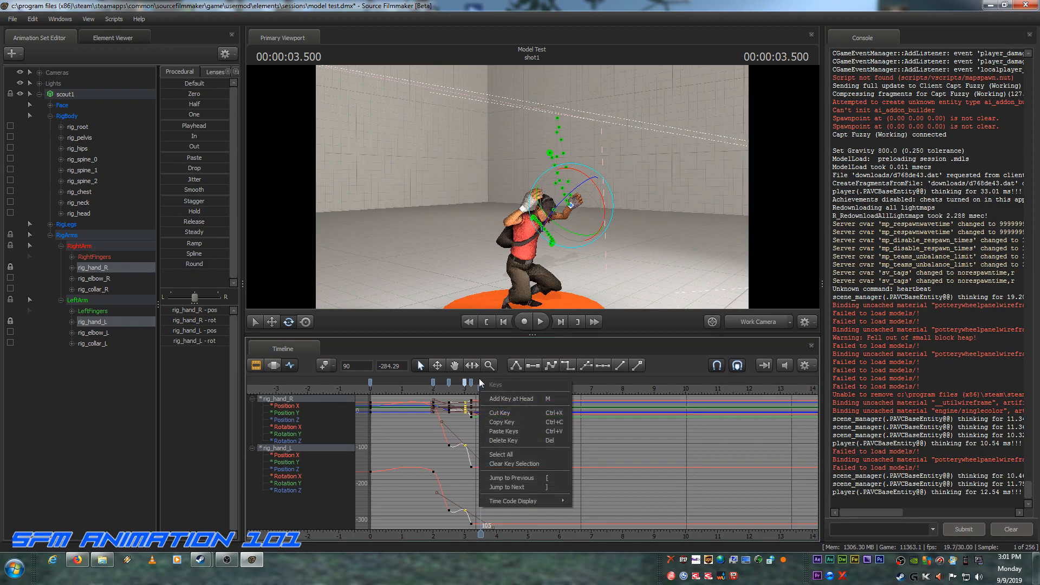
left_click(493, 432)
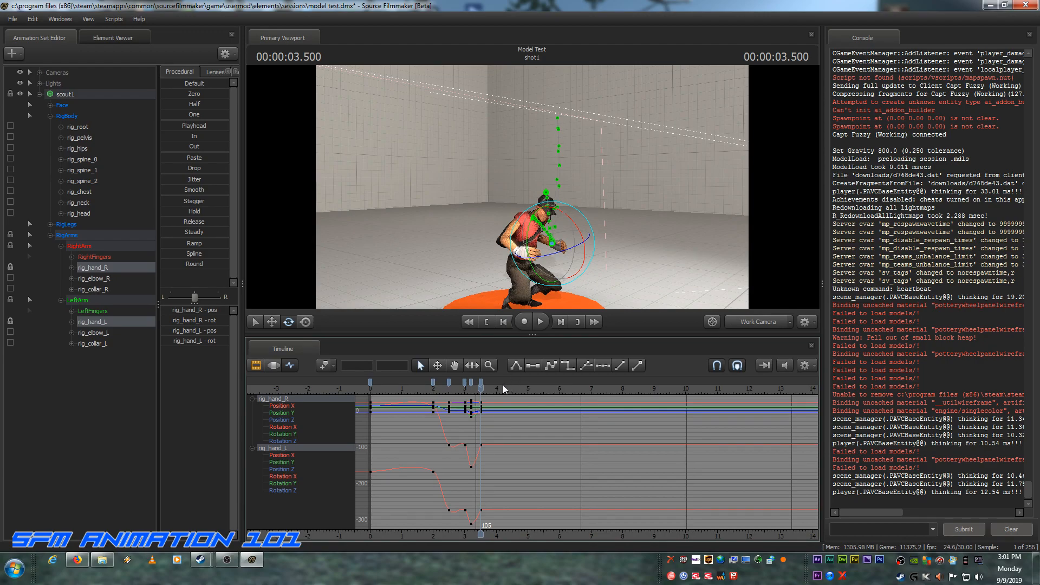
Step: Use rig_pelvis's keys as a guide to advance from the landing crouch to the final standing pose at frame 116
left_click(561, 322)
double_click(561, 322)
left_click(561, 321)
left_click(564, 323)
left_click(565, 323)
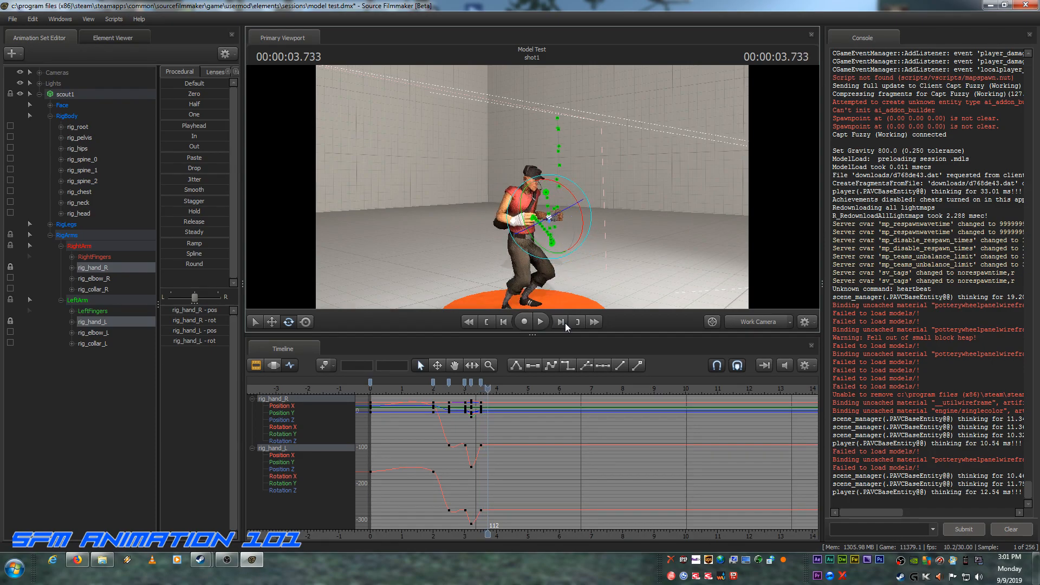
left_click(565, 323)
left_click(565, 323)
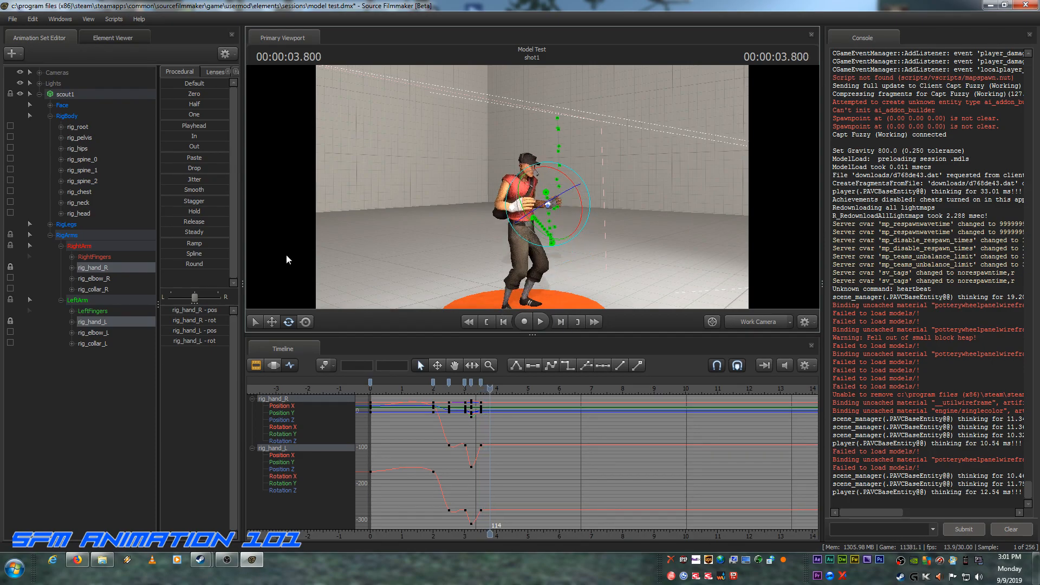
left_click(84, 139)
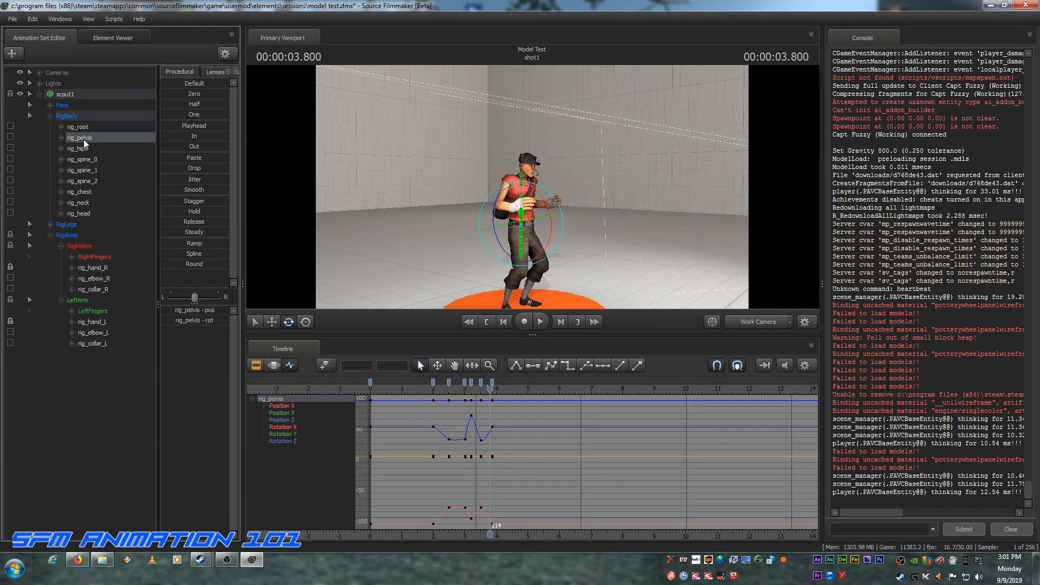
left_click(561, 321)
left_click(560, 321)
left_click(561, 321)
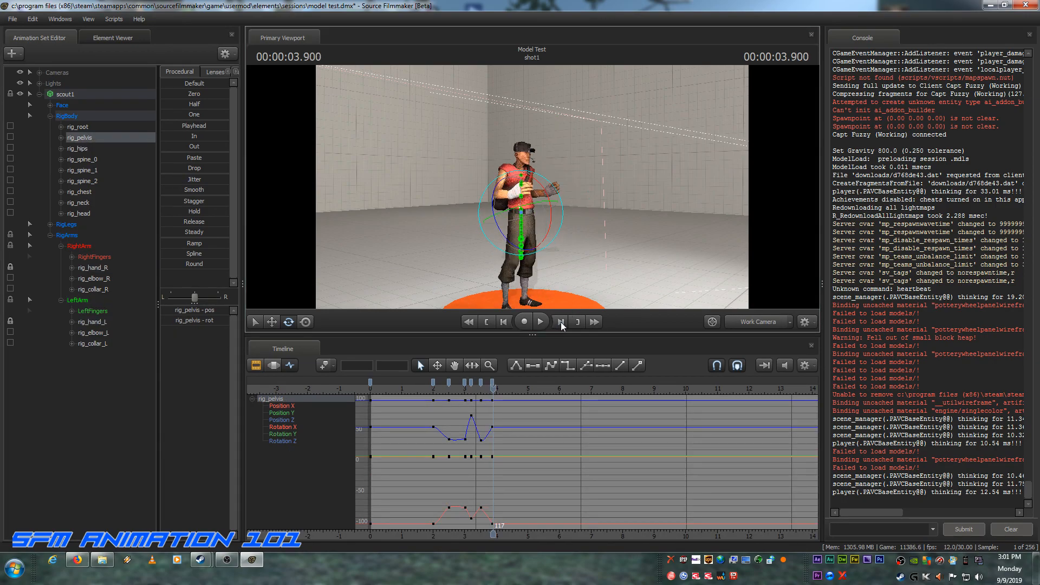
left_click(506, 322)
left_click(505, 321)
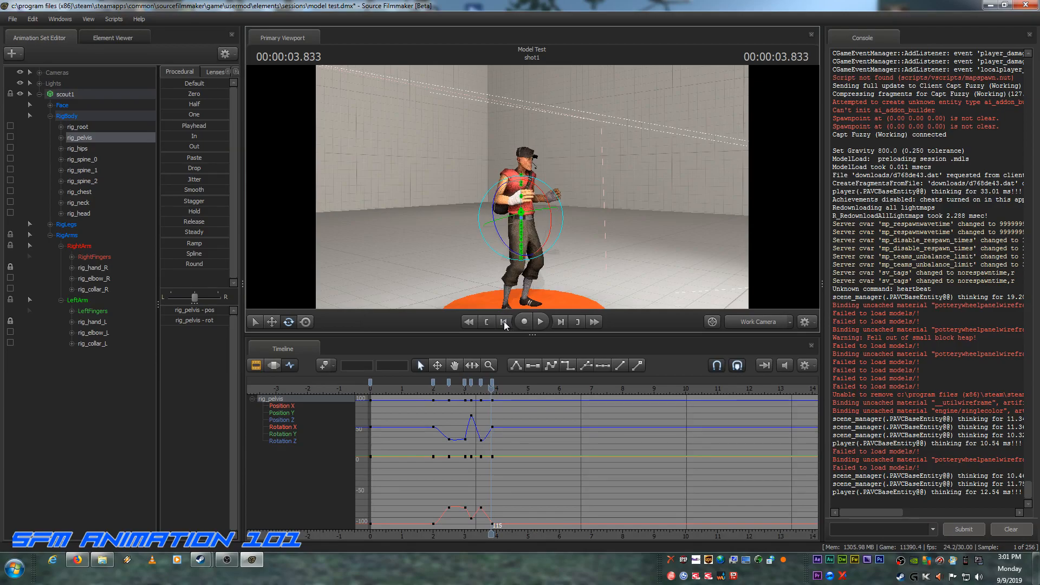
left_click(561, 323)
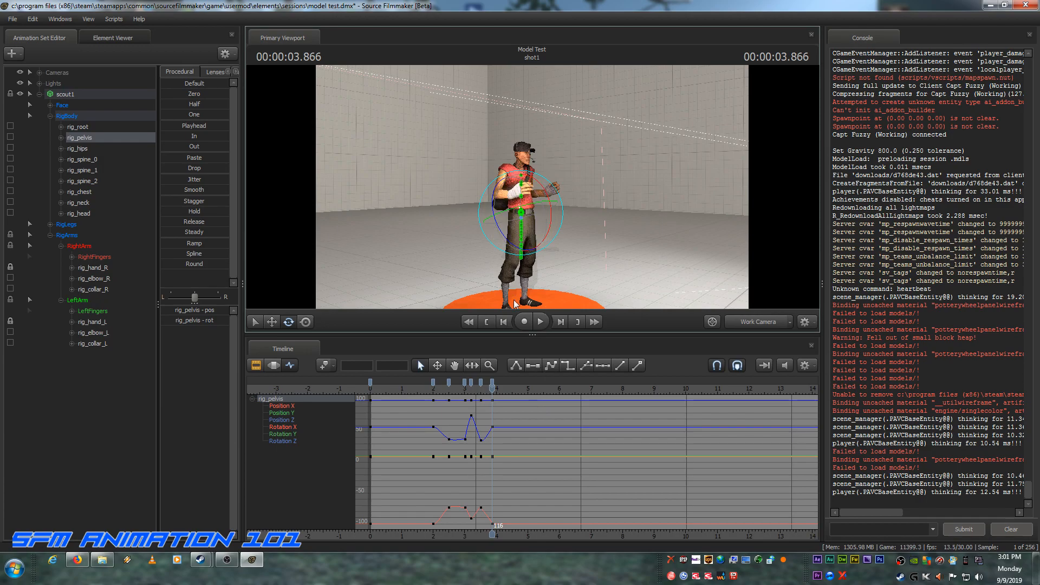
Step: Lower rig_hand_R and rig_hand_L together at frame 116 and rotate them so the arms hang with fingers pointing down
left_click(99, 268)
left_click(98, 320, "ctrl")
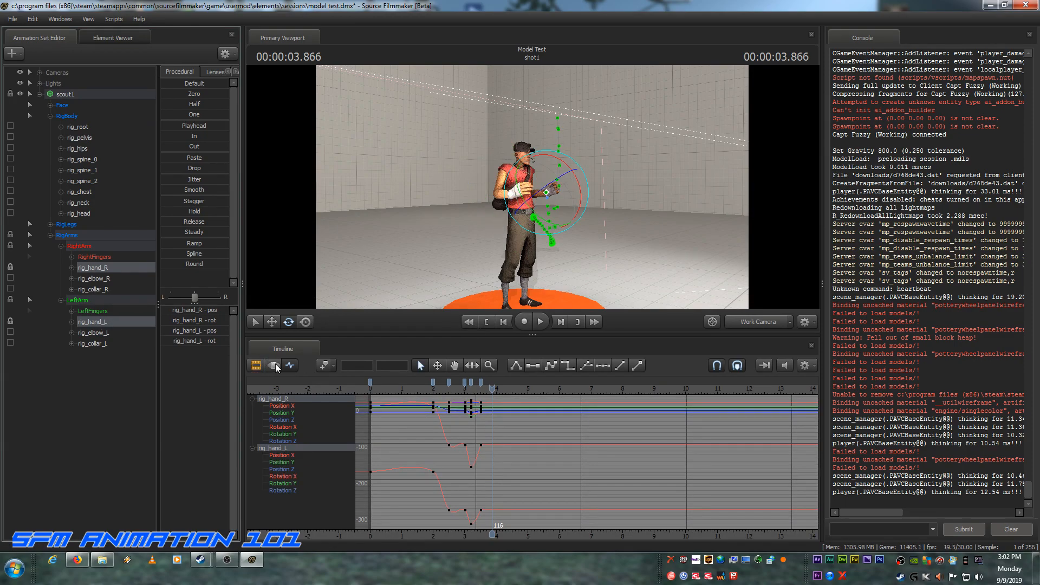
left_click(271, 321)
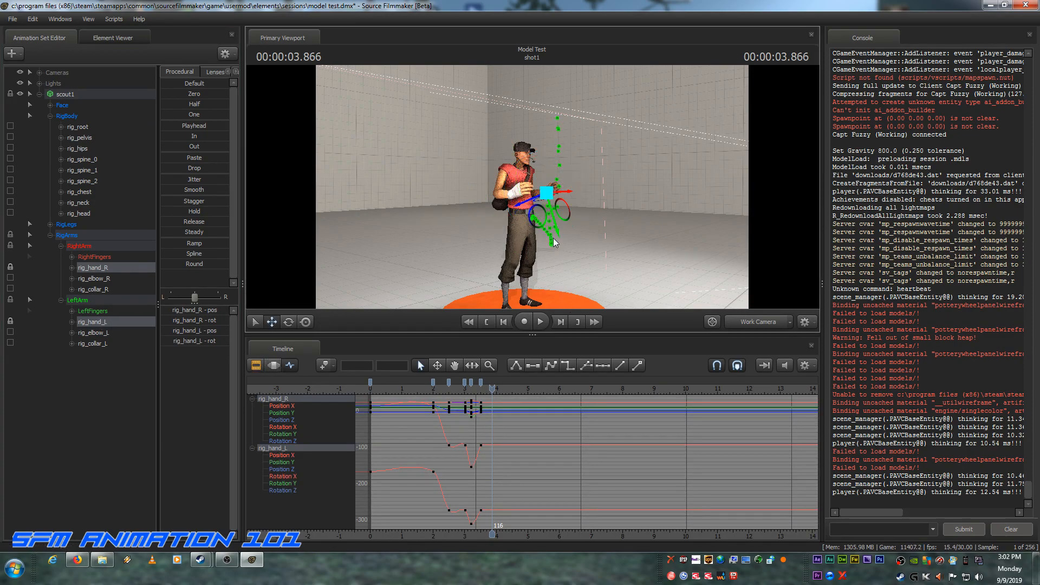
left_click_drag(554, 242, 559, 248)
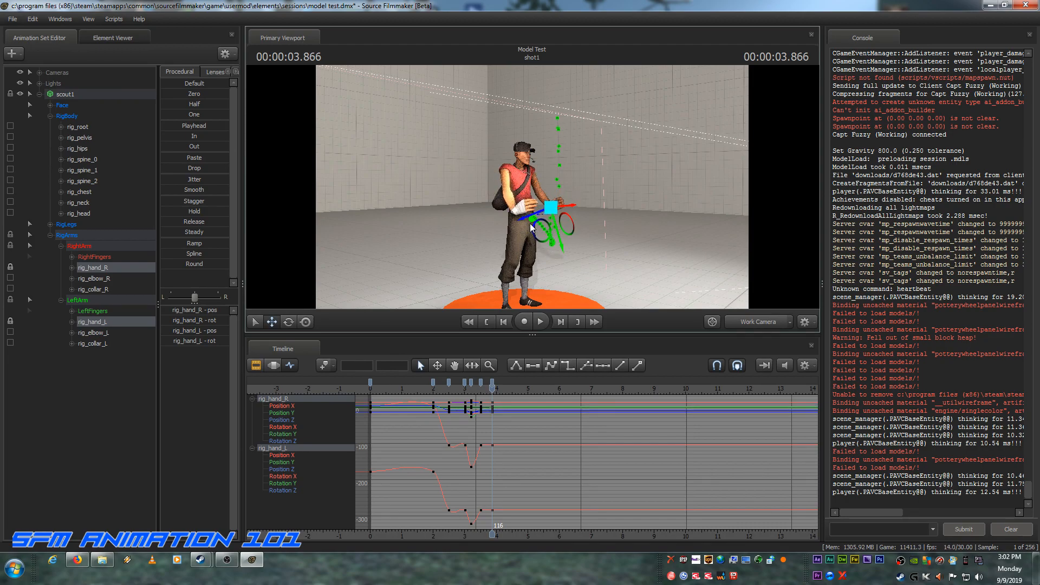
left_click_drag(525, 216, 515, 219)
left_click(288, 323)
left_click_drag(571, 206, 555, 259)
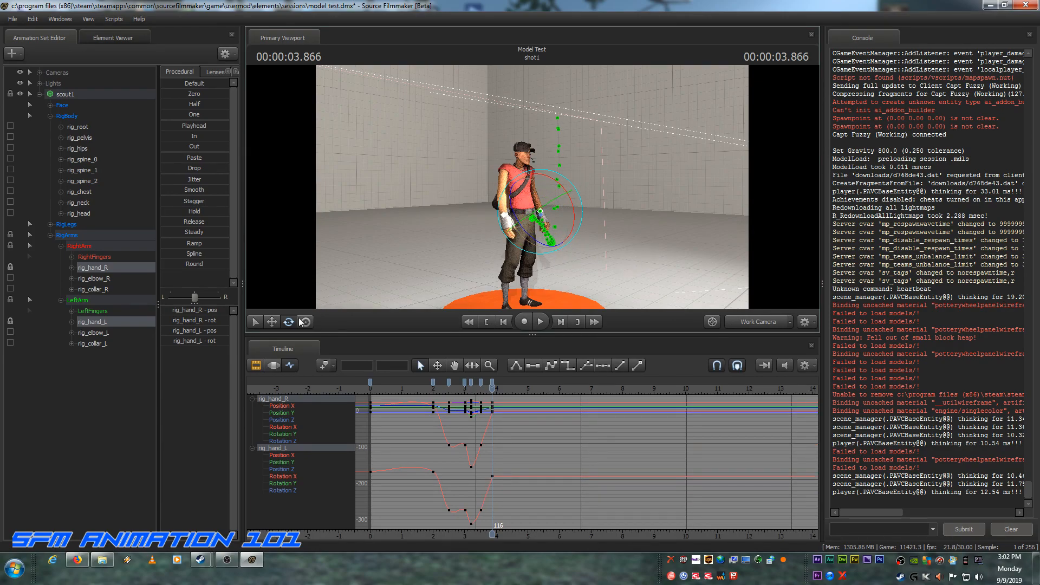
Step: From the side, adjust the front-to-back position of both hands at frame 116 beside the hips
left_click(272, 320)
left_click_drag(479, 282, 558, 287)
key("w")
left_click_drag(558, 189, 535, 186)
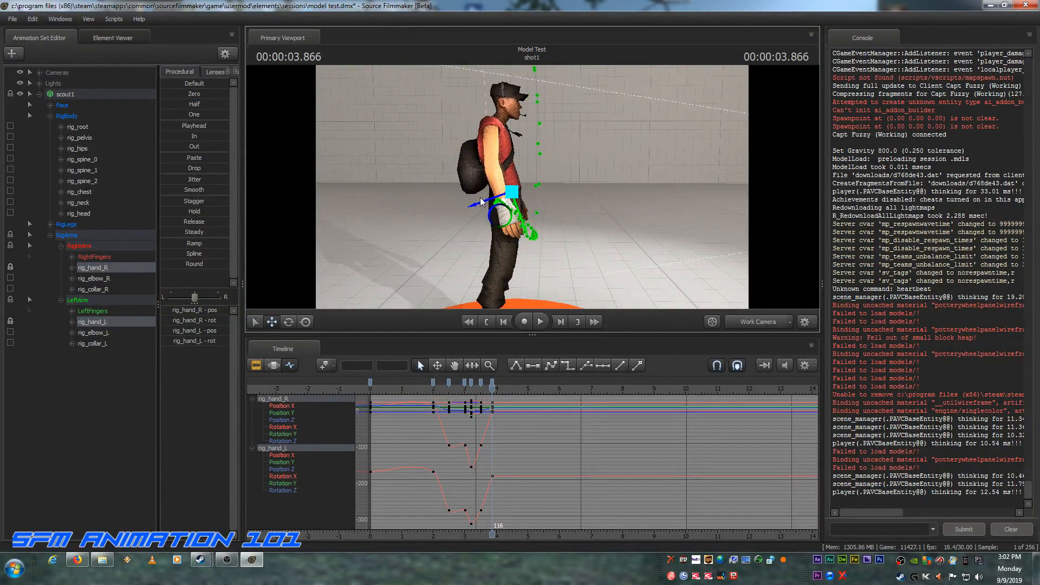
left_click_drag(475, 203, 504, 227)
Step: From the front, rotate rig_collar_R and rig_collar_L at frame 116 to relax both shoulders downward
mouse_move(599, 220)
left_mouse_down()
mouse_move(533, 219)
mouse_move(532, 187)
left_mouse_up()
key("d")
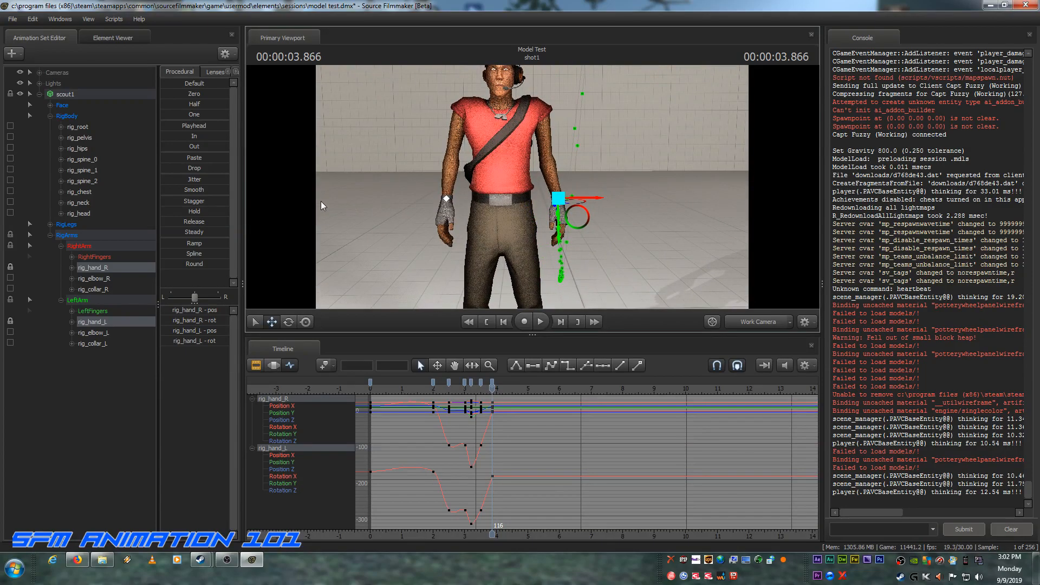
left_click(94, 290)
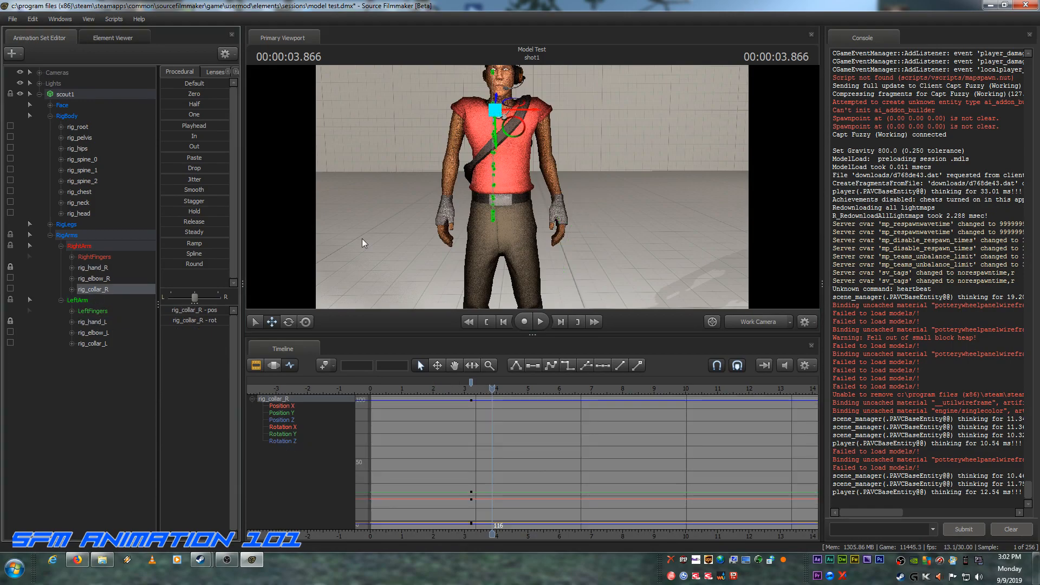
left_click(289, 321)
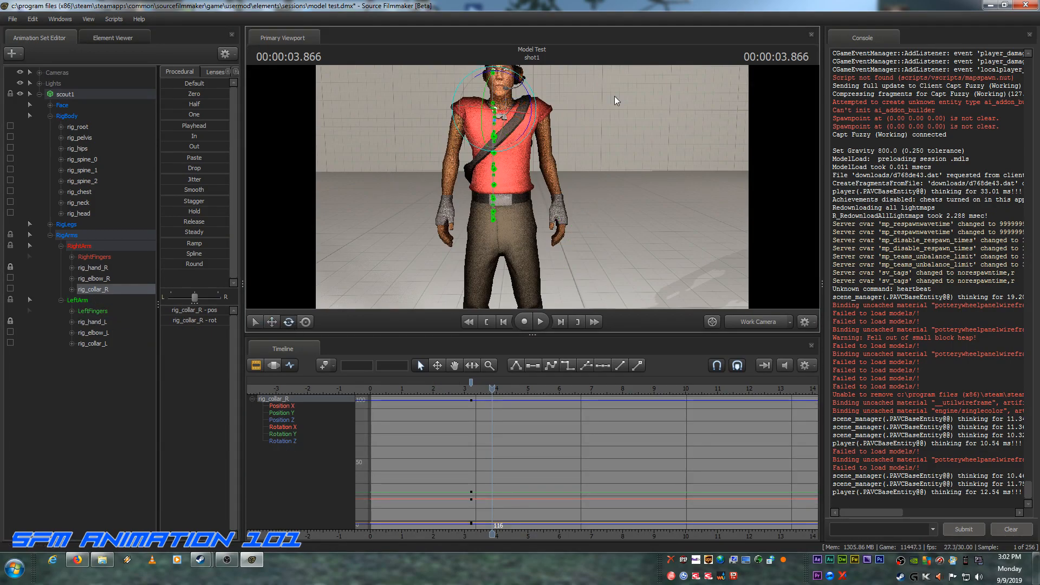
mouse_move(536, 94)
left_mouse_down()
mouse_move(533, 104)
mouse_move(525, 88)
left_mouse_up()
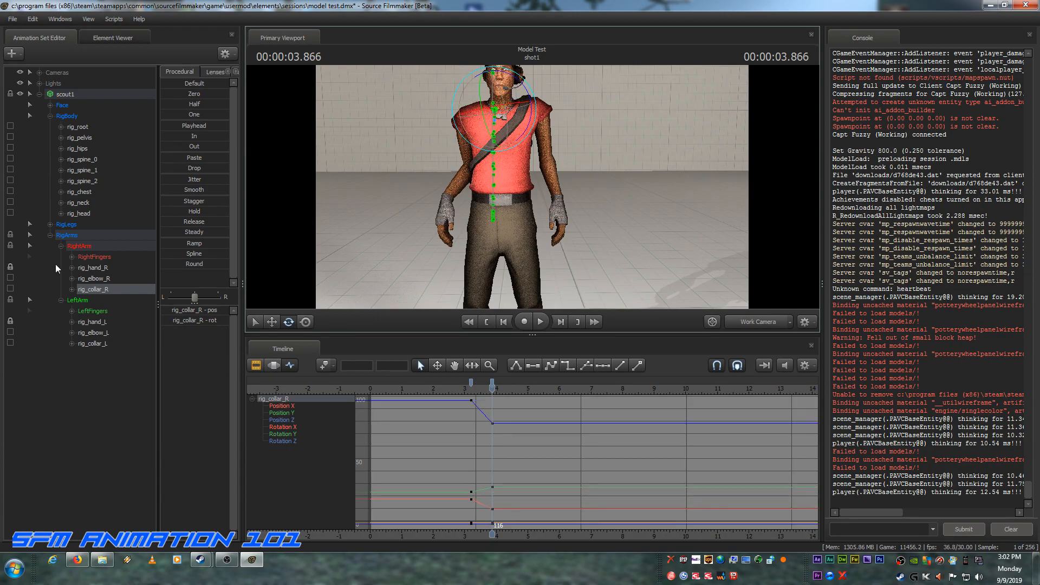
left_click(96, 333)
left_click(95, 344)
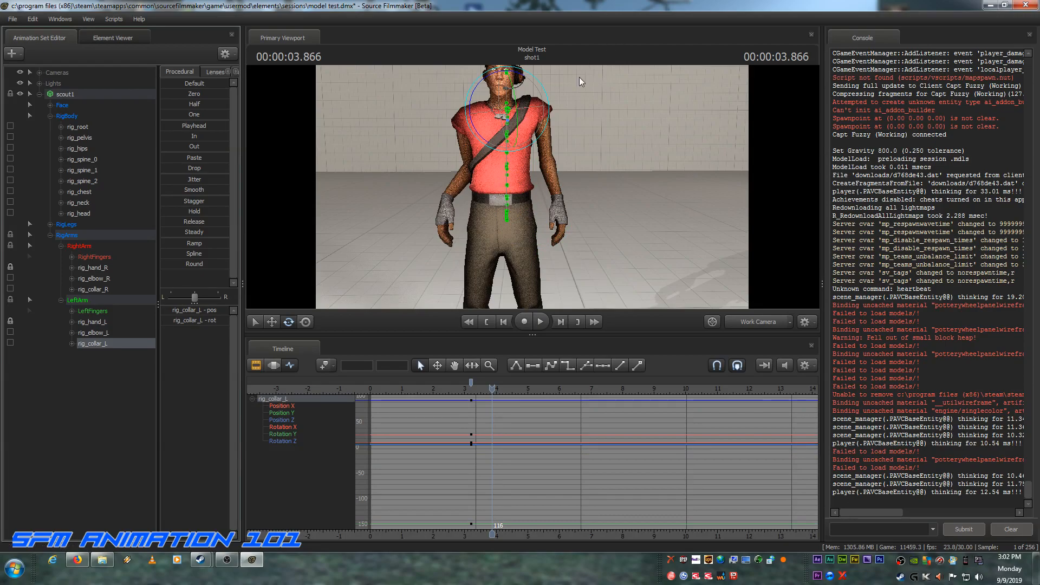
left_click_drag(546, 105, 547, 106)
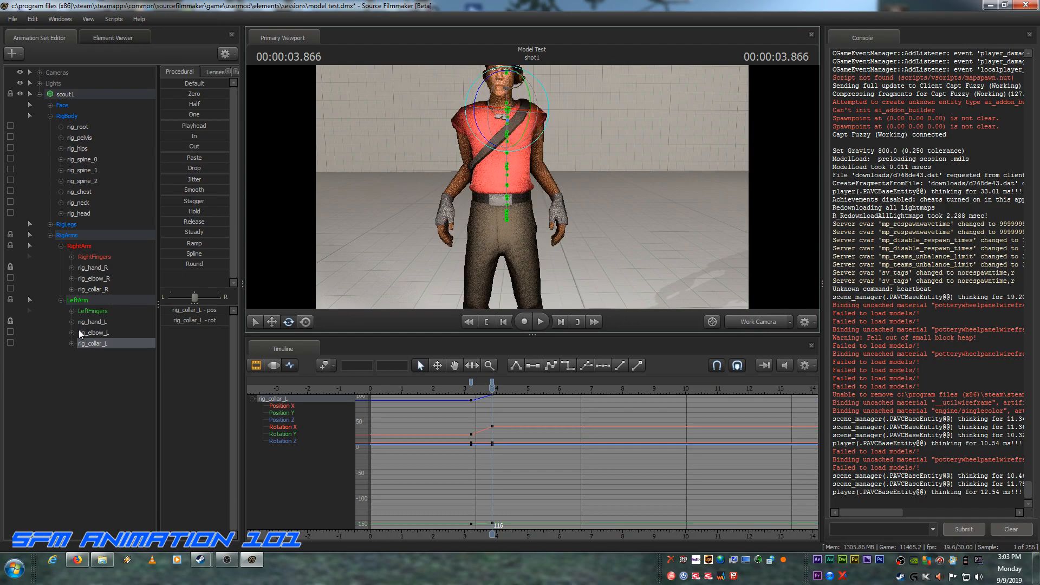
Step: Move rig_elbow_R and rig_elbow_L outward at frame 116 so both arms hang evenly beside the torso
left_click(99, 277)
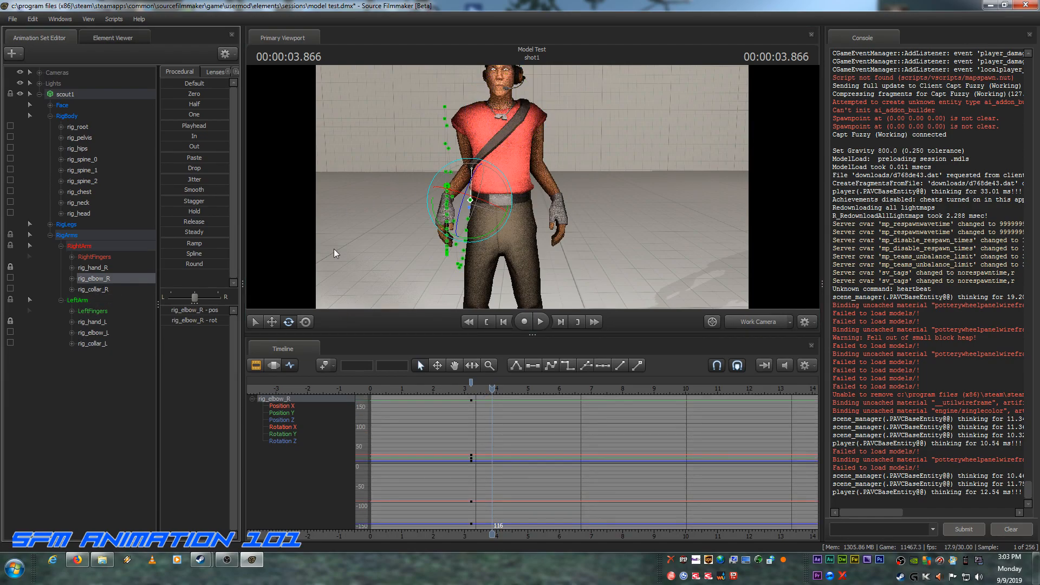
left_click(272, 322)
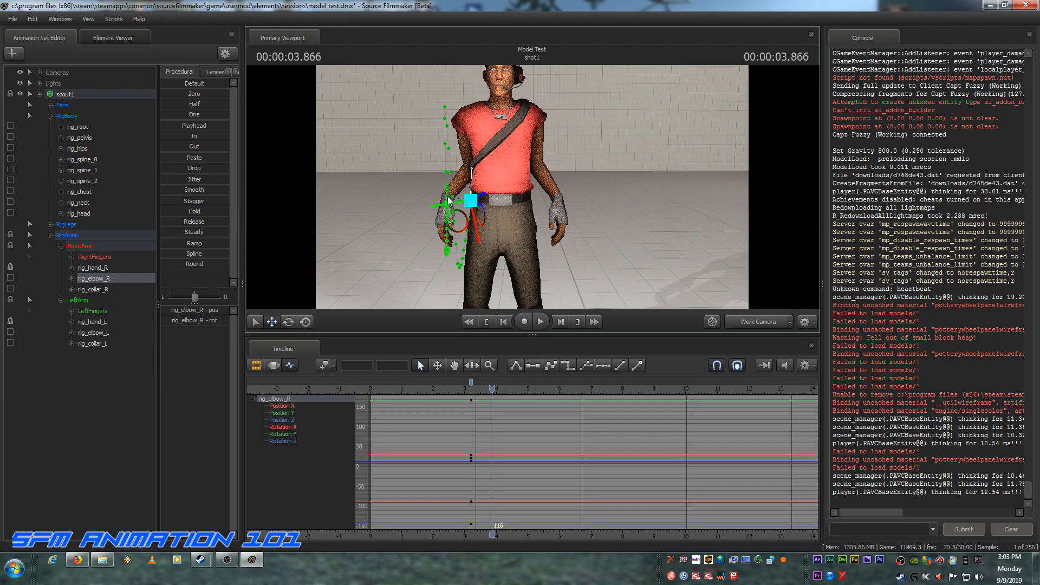
left_click_drag(435, 206, 410, 209)
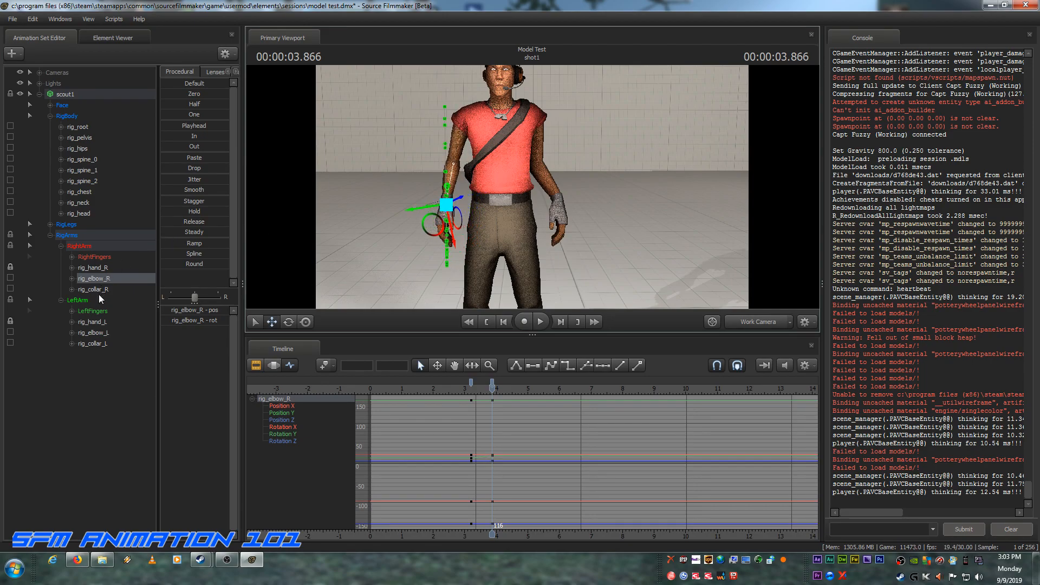
left_click(95, 333)
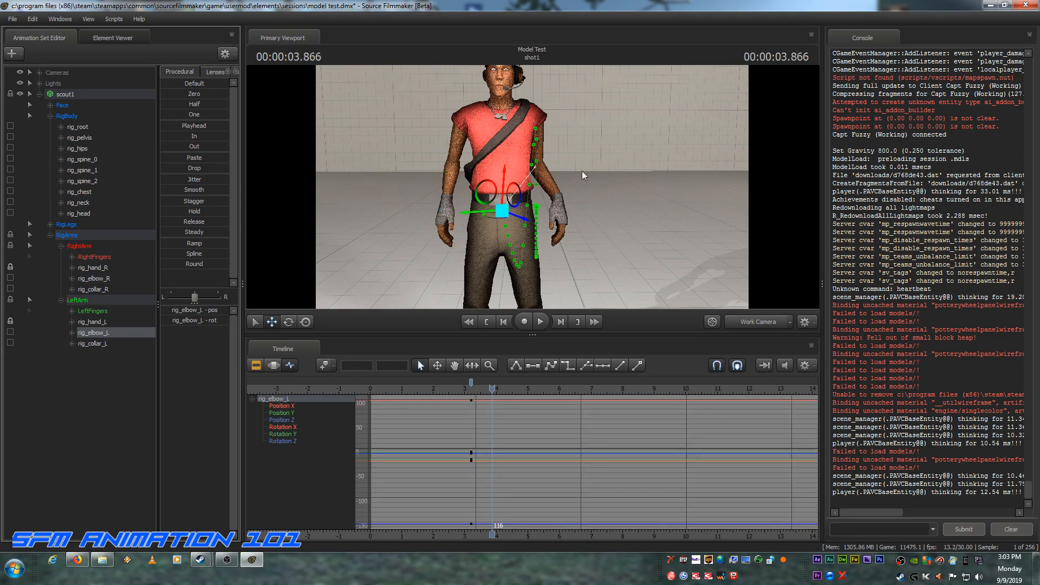
left_click_drag(463, 217, 503, 207)
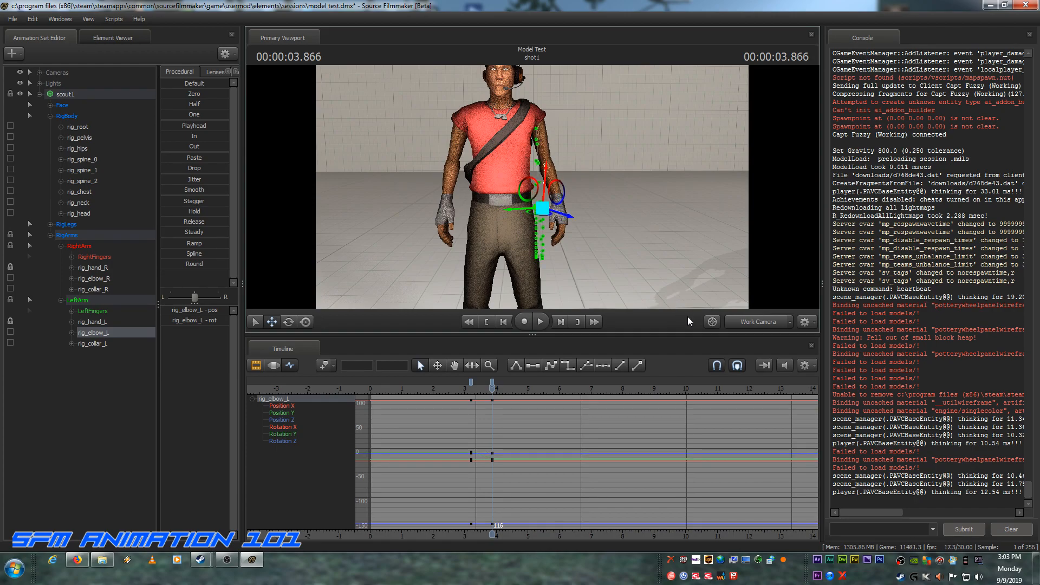
Step: From the side, shift rig_hand_R and rig_hand_L forward together and slightly down at frame 116 so they rest beside the thighs
left_click_drag(638, 267, 766, 258)
key("a")
key("a")
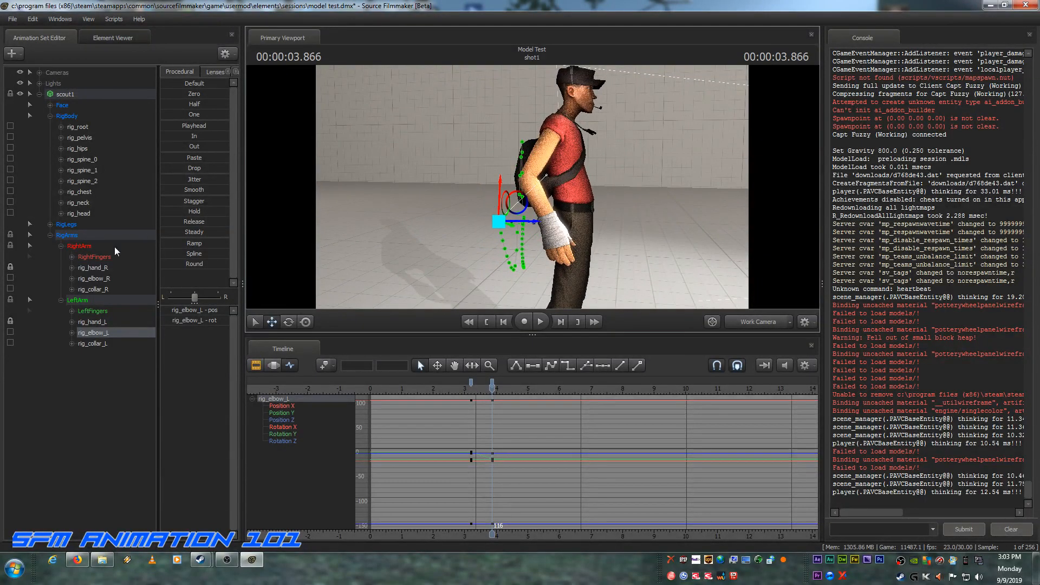
left_click(87, 266)
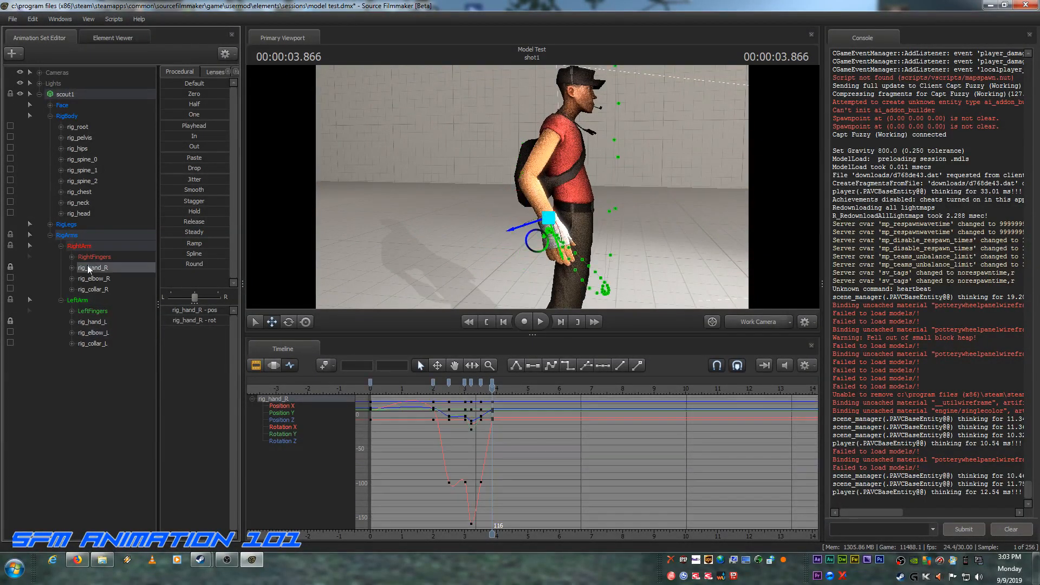
left_click(92, 321, "ctrl")
left_click_drag(585, 238, 543, 223)
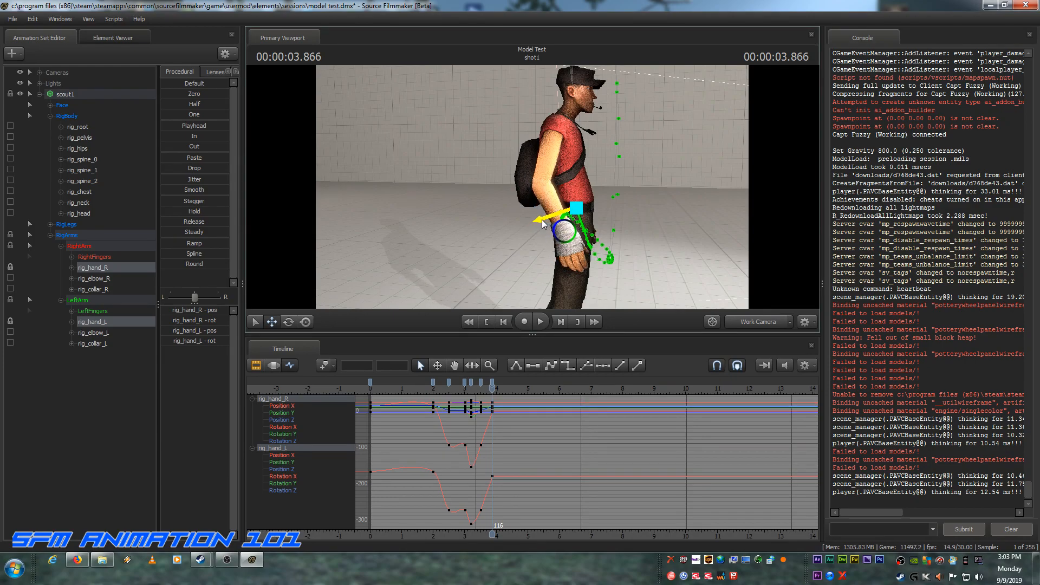
left_click_drag(591, 247, 592, 250)
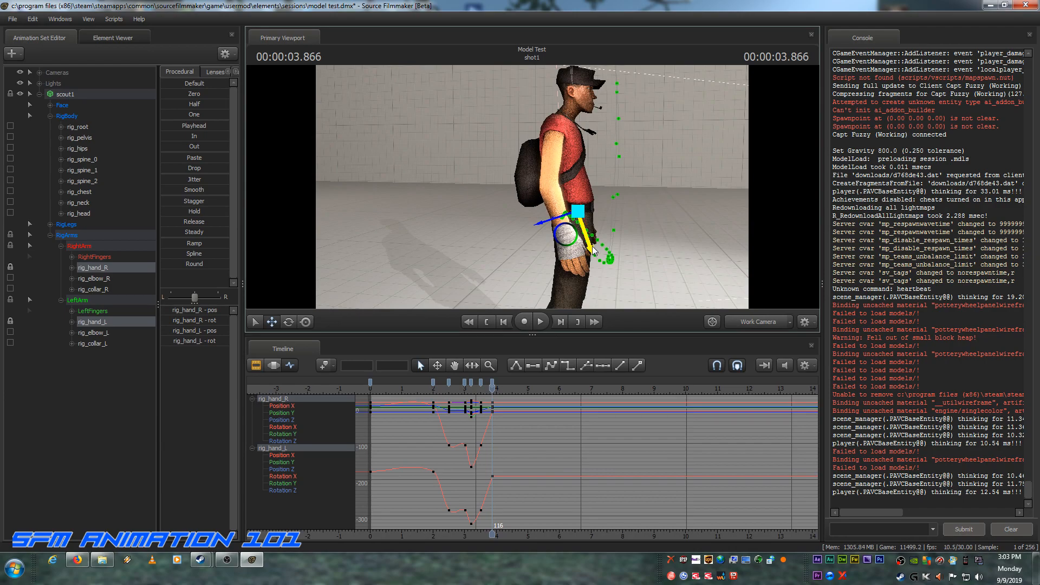
Step: Play the jump from the first frame through the standing pose to check the arm motion
left_click_drag(675, 245, 494, 248)
key("d")
key("a")
key("s")
mouse_move(532, 187)
left_mouse_down()
mouse_move(523, 186)
mouse_move(532, 187)
left_mouse_up()
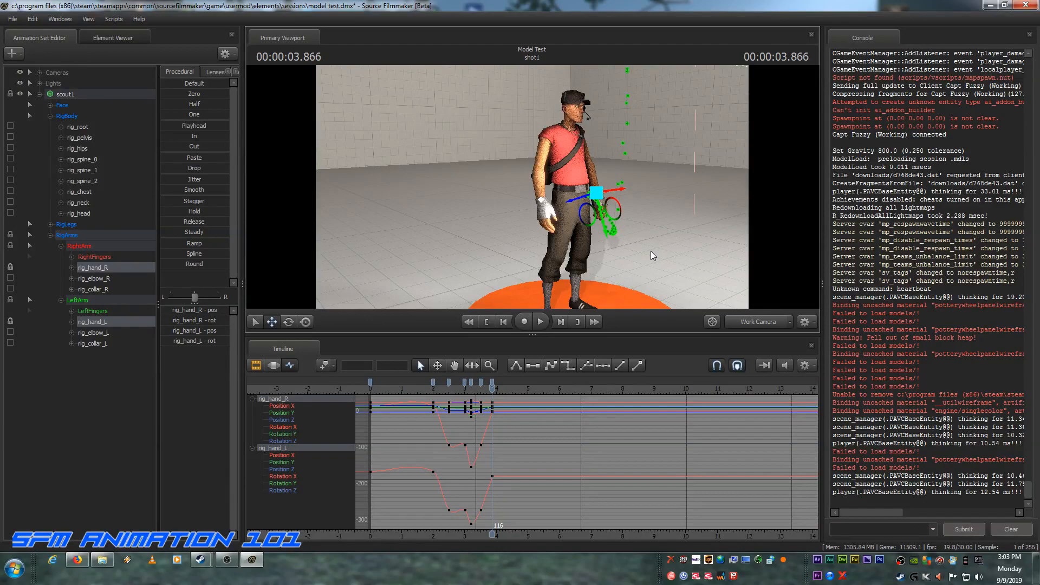
left_click(486, 321)
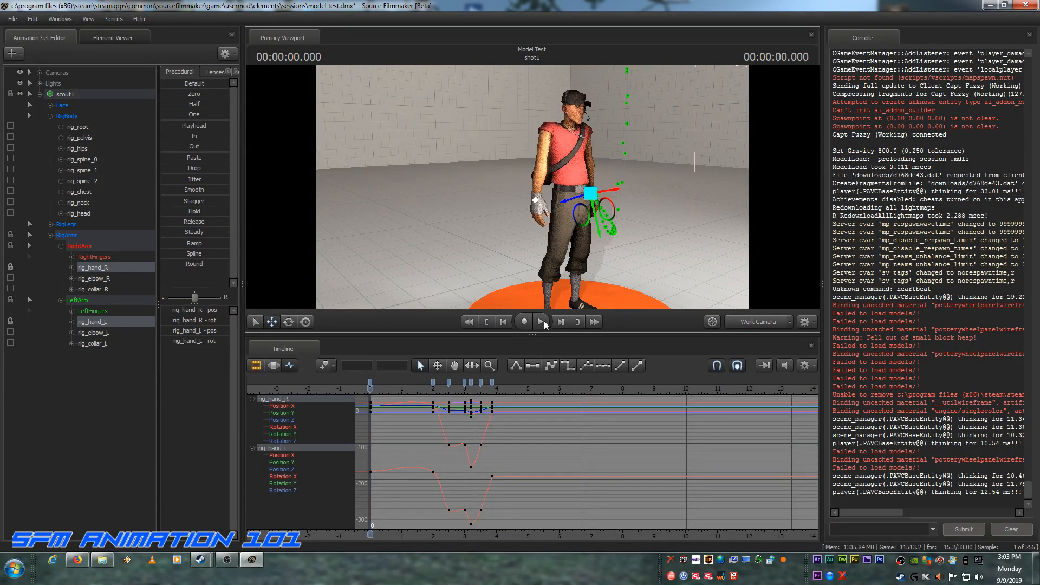
left_click(540, 321)
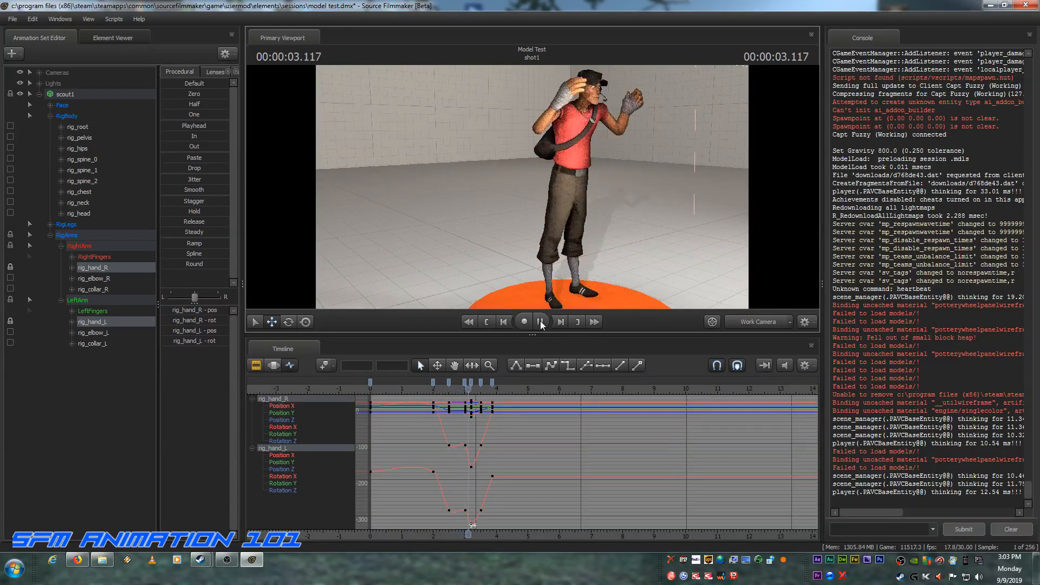
left_click(541, 322)
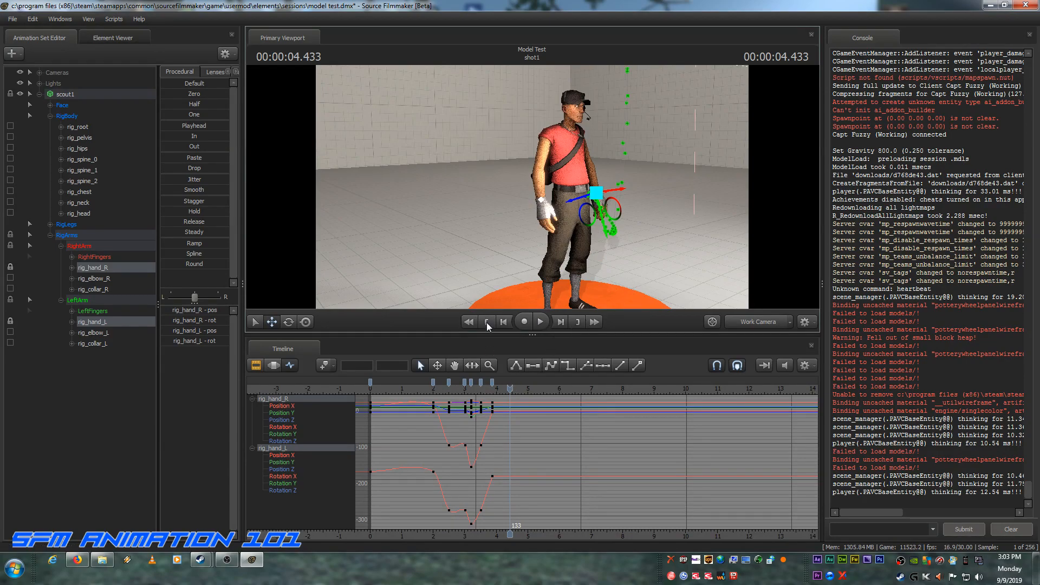
Step: Return to the first frame and view the scout from the front with rig_collar_R and rig_collar_L both selected
left_click(487, 322)
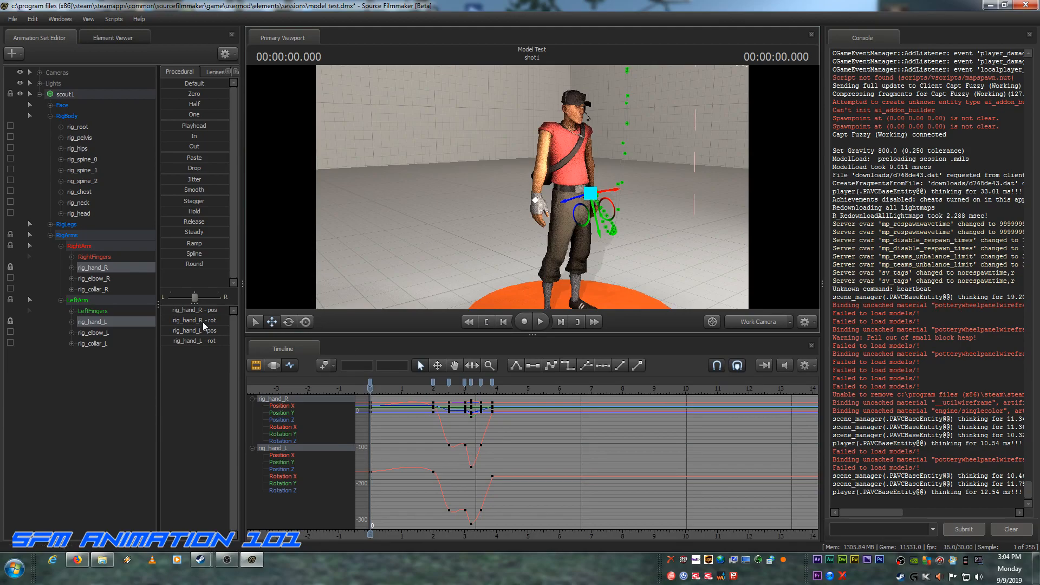
left_click(97, 280)
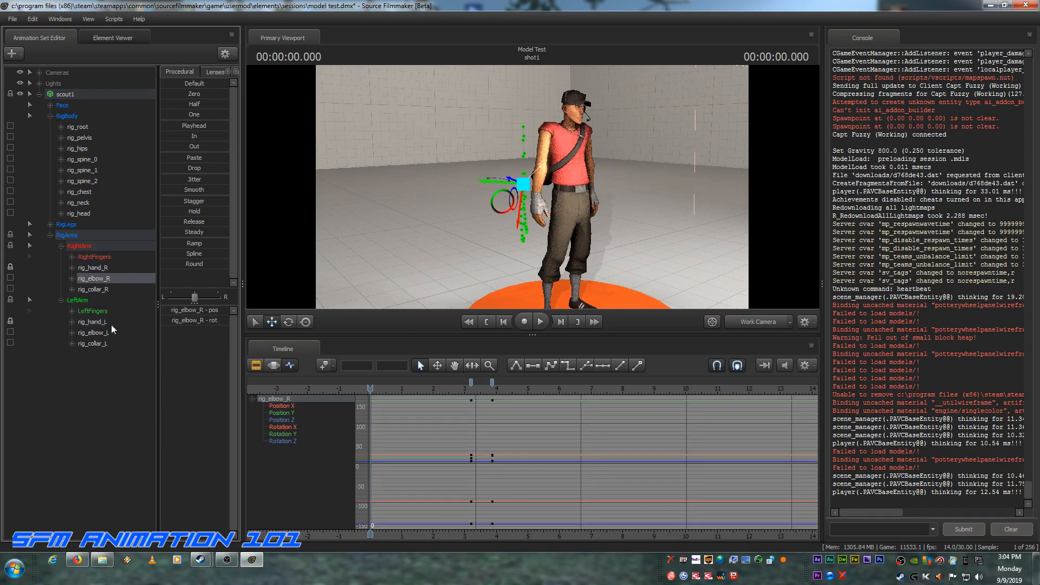
left_click(97, 289)
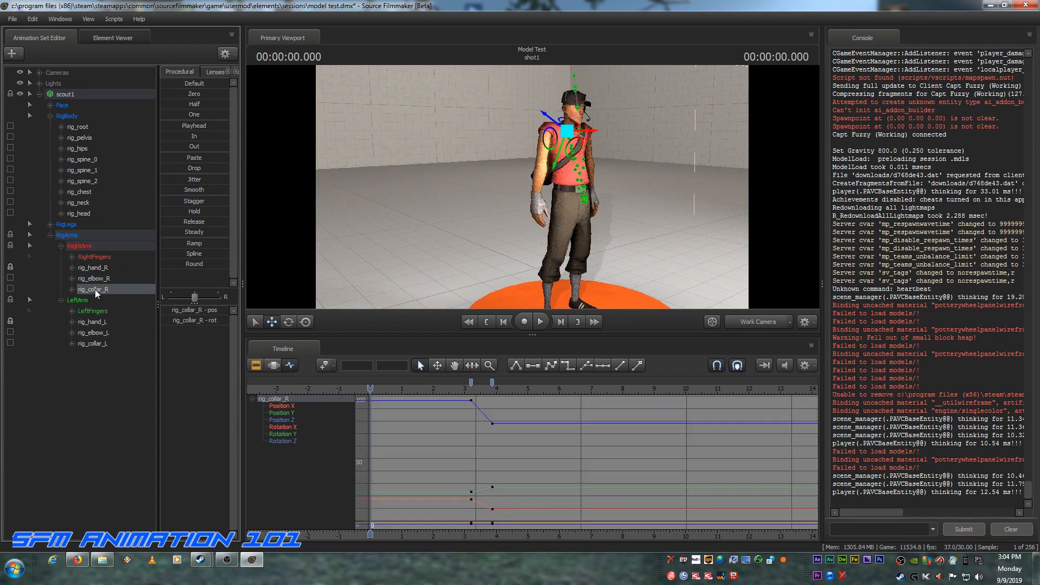
left_click(97, 342, "ctrl")
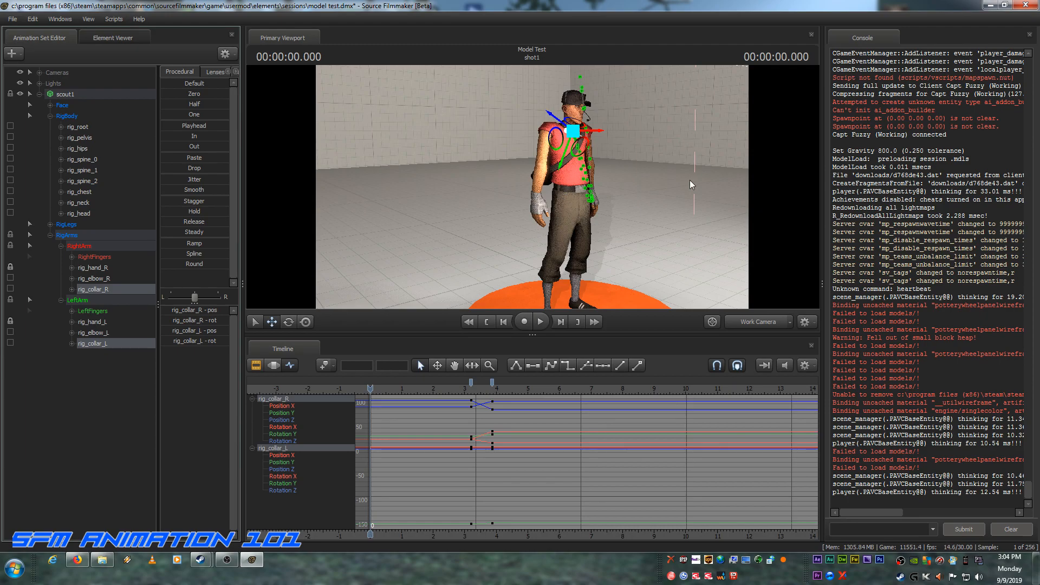
left_click_drag(633, 177, 533, 190)
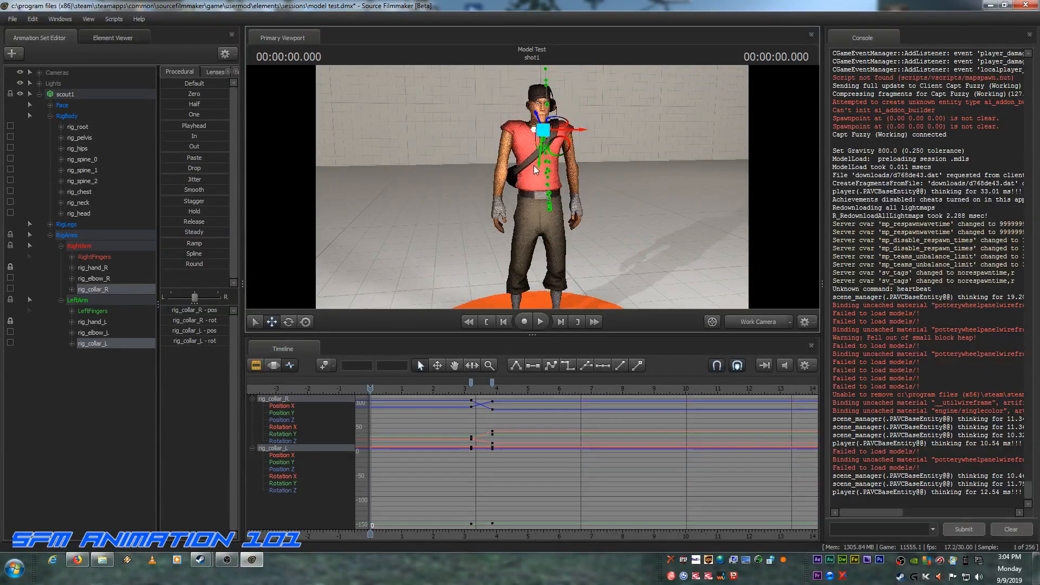
Step: Try to lower both shoulders by moving rig_collar_R and rig_collar_L down together at frame 0, and undo the move
left_click_drag(538, 166, 532, 177)
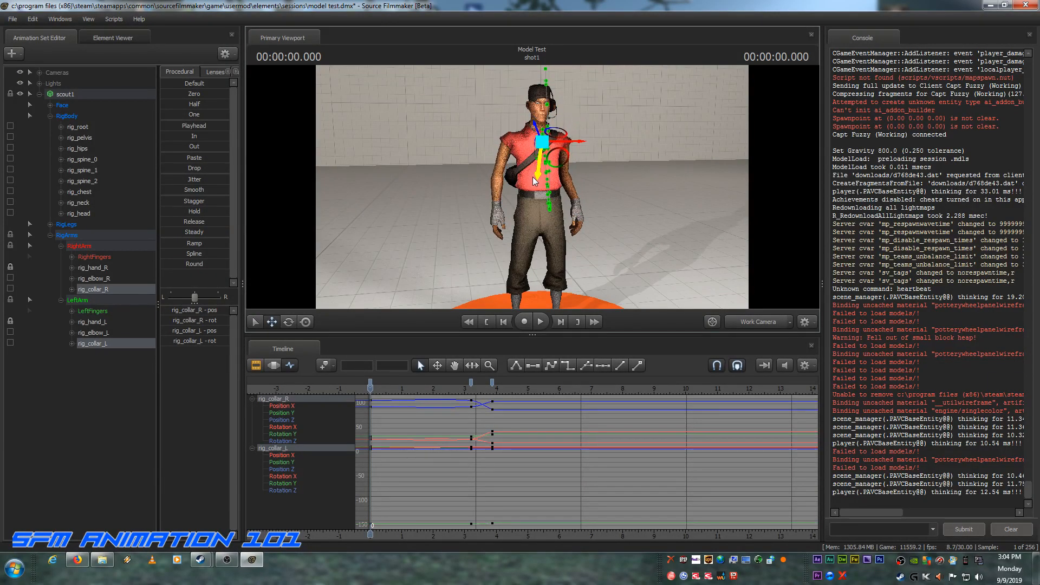
key("ctrl")
left_click(531, 177, "ctrl")
key("ctrl")
left_click(531, 180, "ctrl")
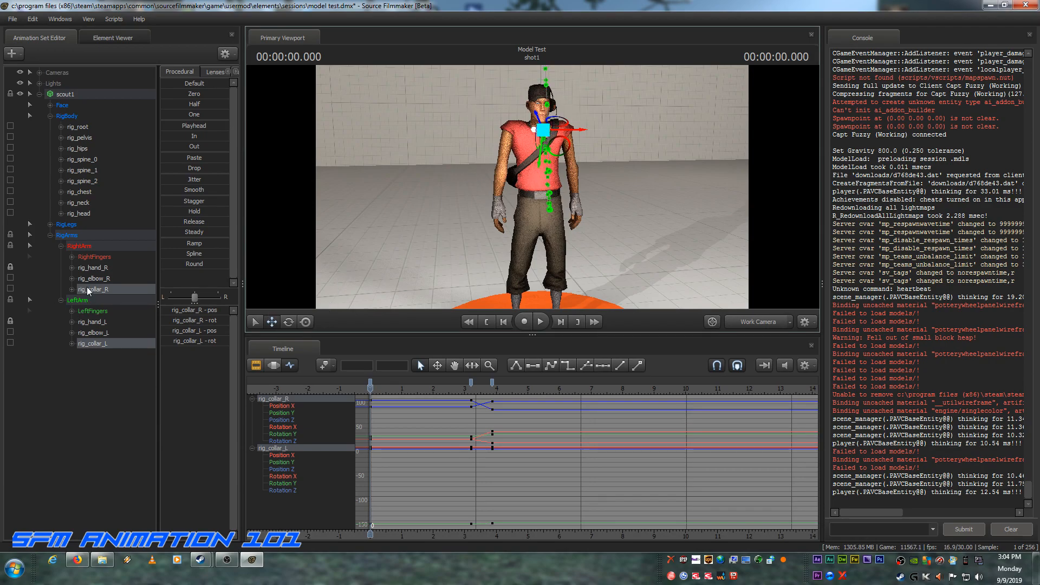
Step: Rotate rig_collar_L and rig_collar_R one after the other at frame 0 so both shoulders relax downward
left_click(91, 344)
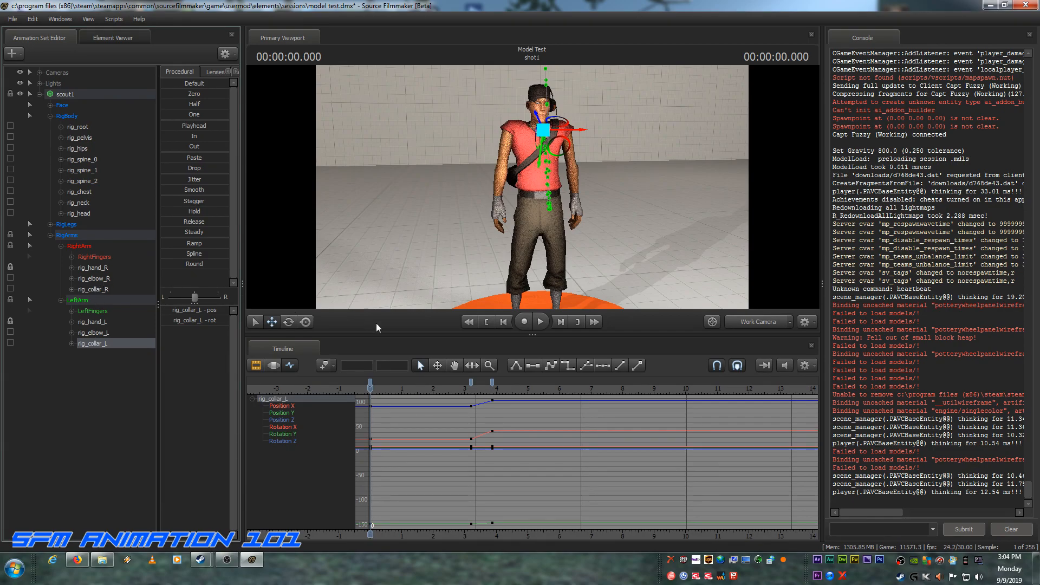
left_click(288, 322)
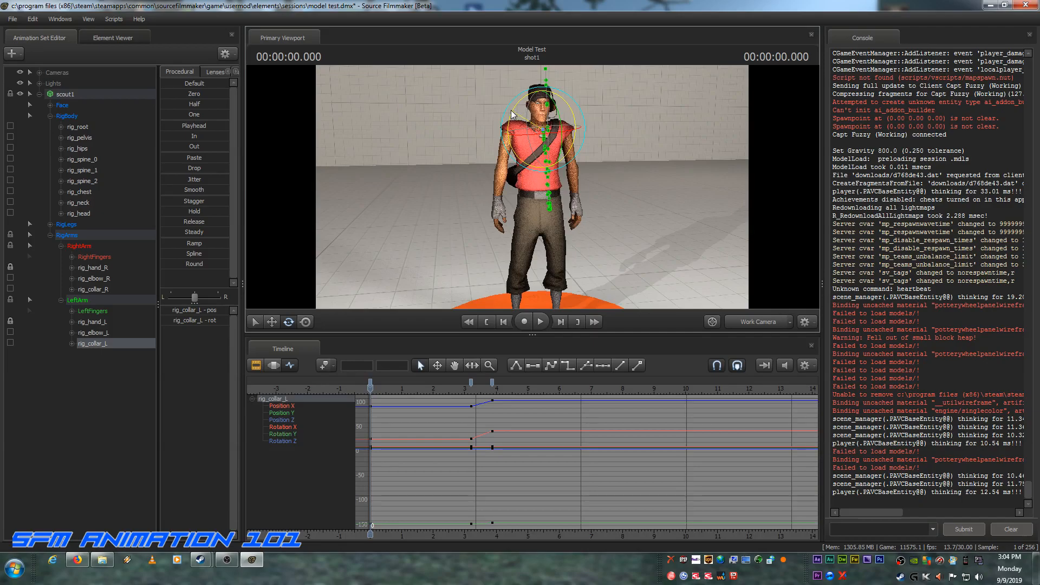
mouse_move(511, 109)
left_mouse_down()
mouse_move(504, 116)
mouse_move(511, 110)
left_mouse_up()
left_click_drag(512, 103, 517, 97)
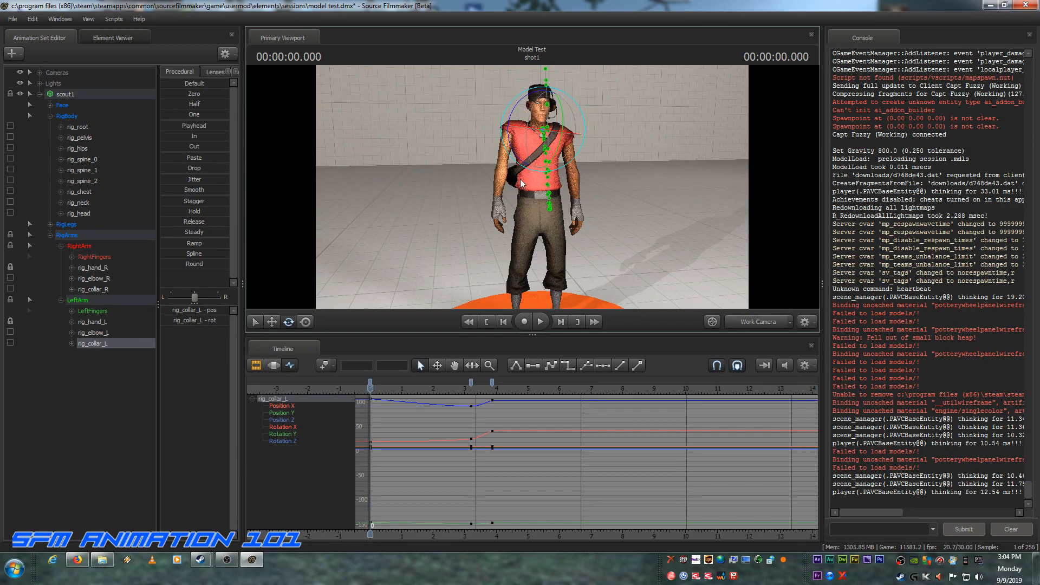
left_click(94, 289)
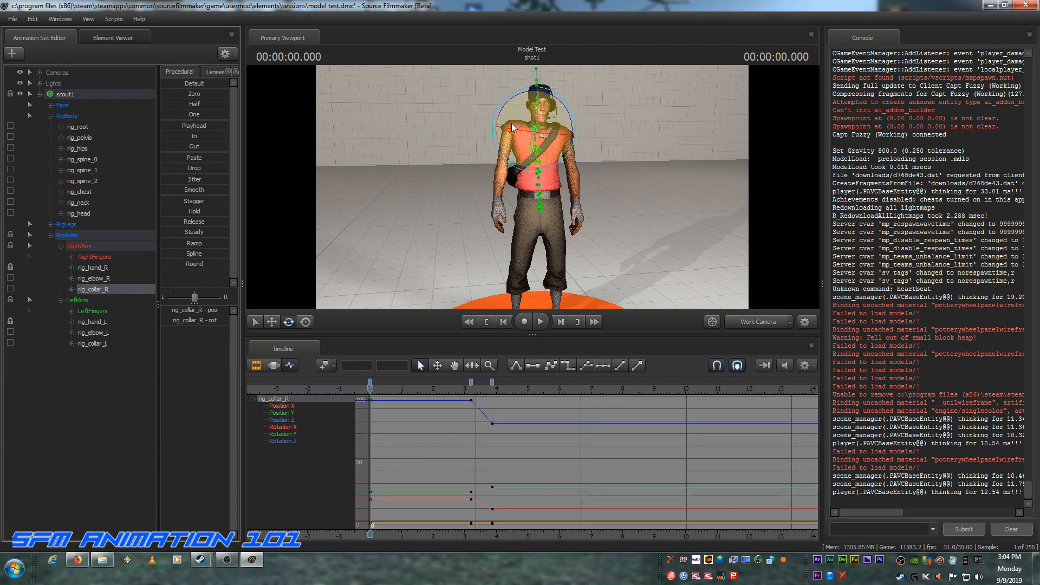
left_click_drag(501, 110, 497, 118)
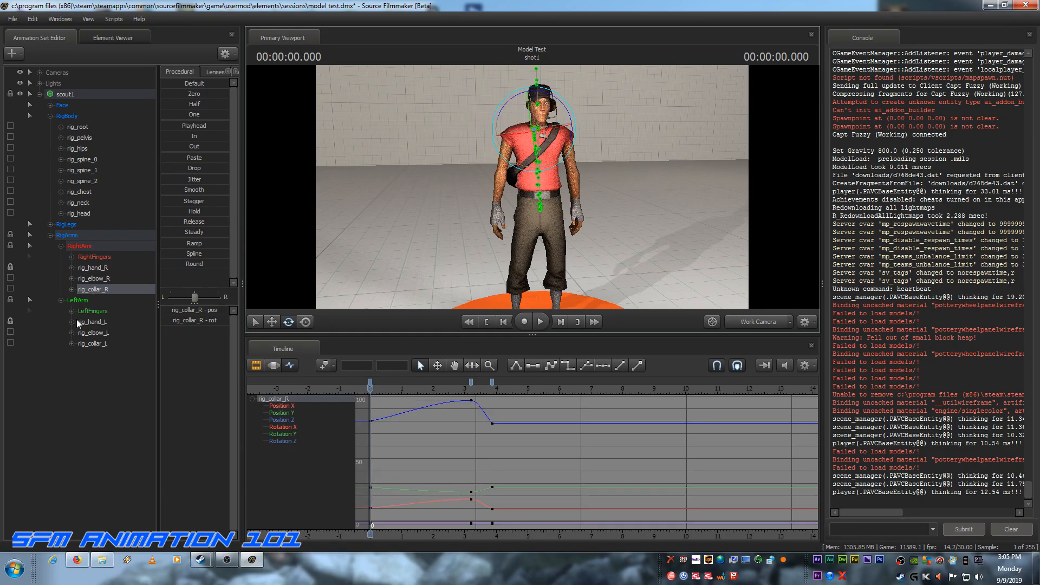
left_click(83, 341)
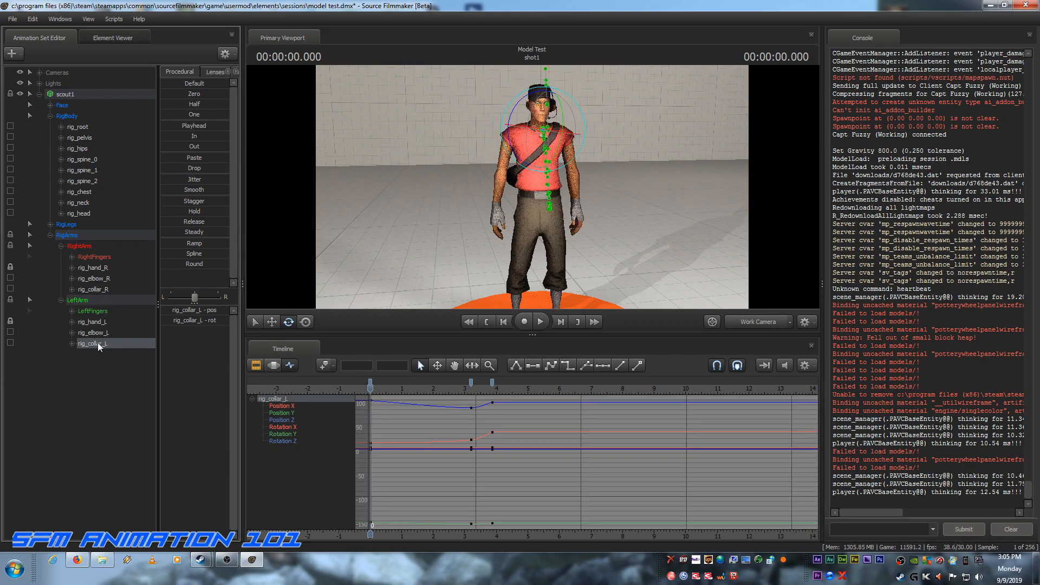
right_click(97, 342)
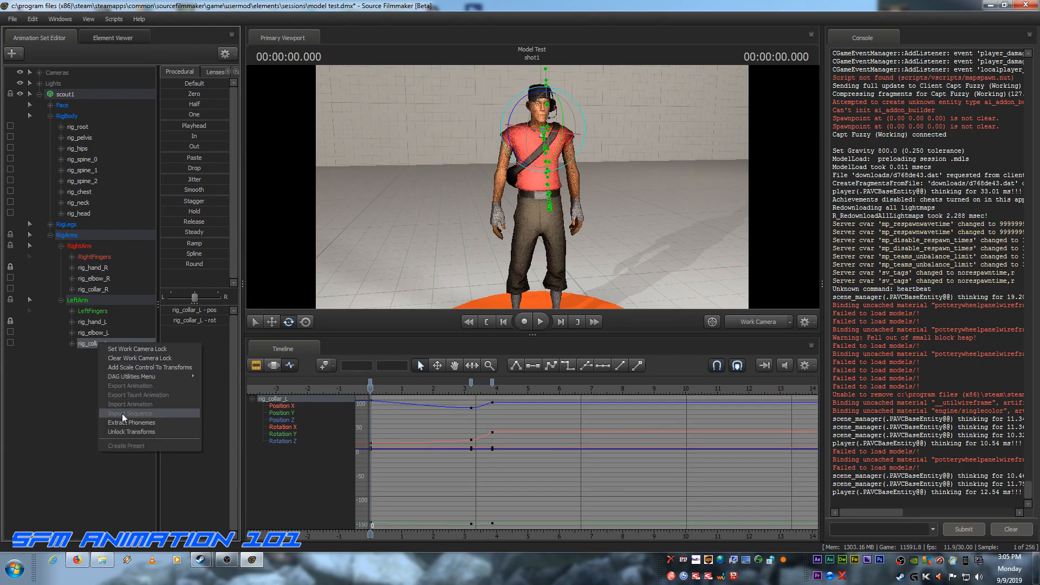
left_click(90, 347)
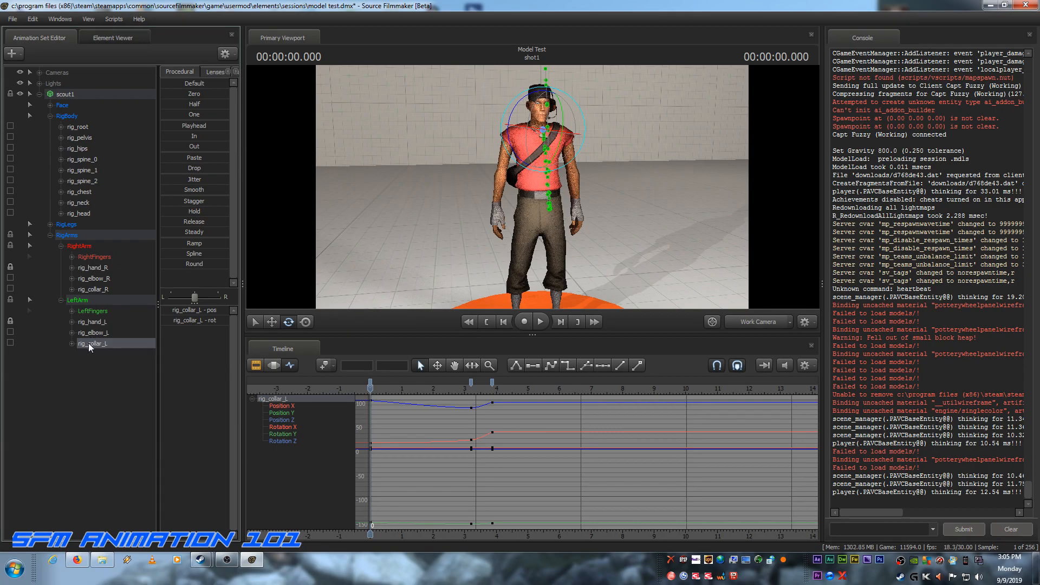
left_click(218, 319)
right_click(195, 318)
left_click(213, 325)
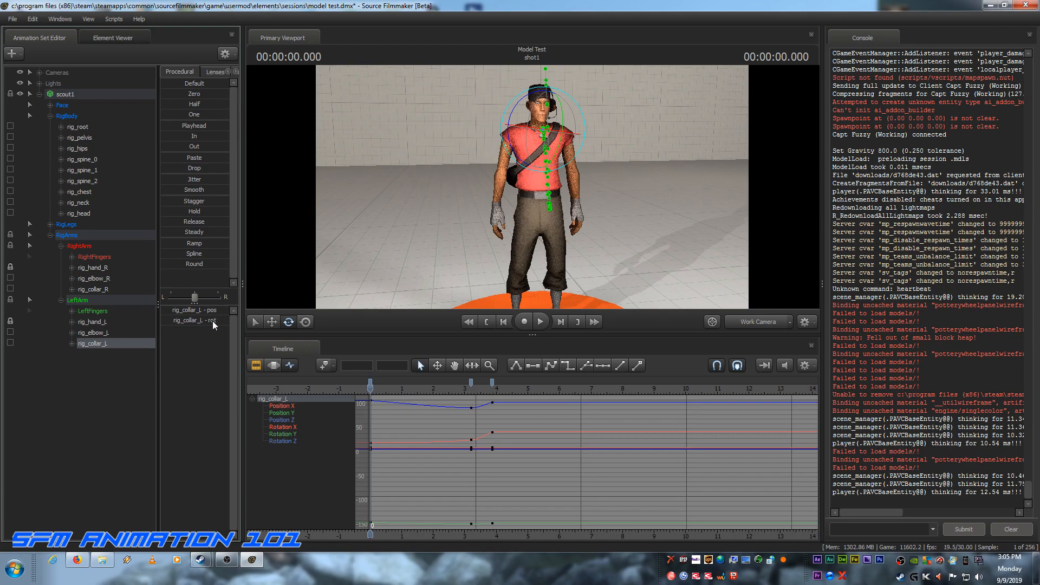
left_click(99, 292)
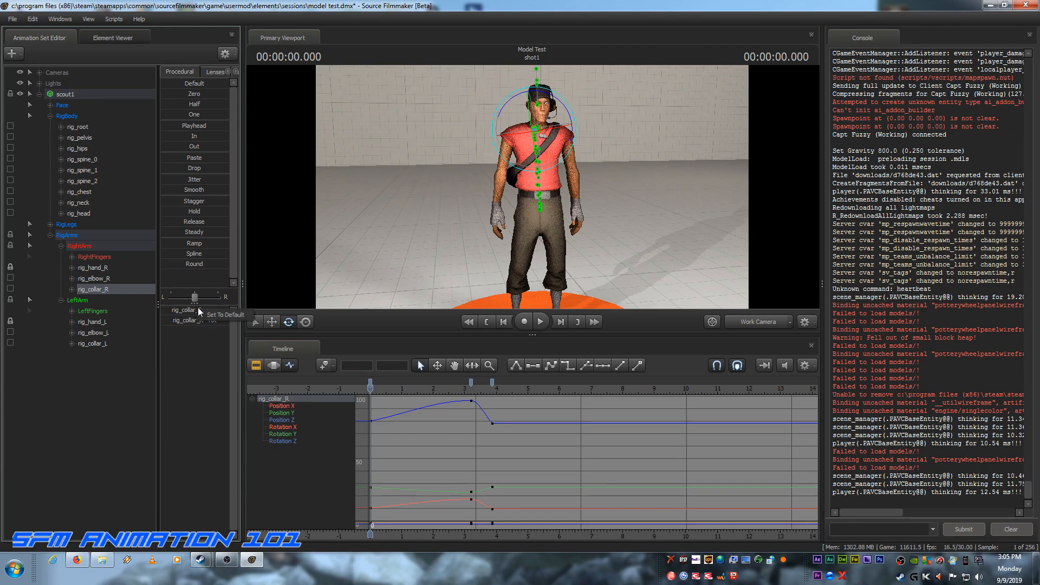
left_click(97, 343)
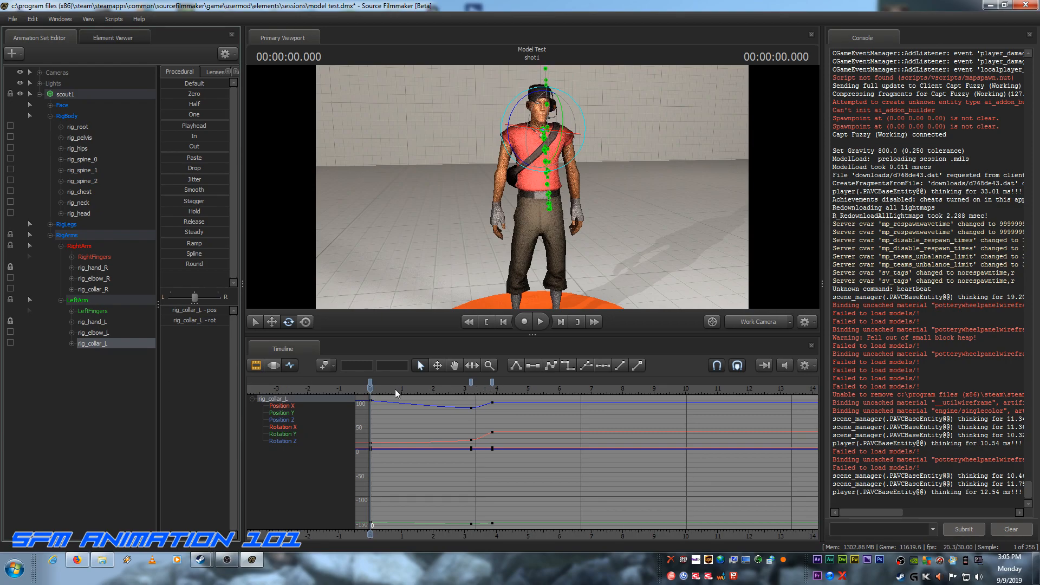
Step: Using the rig_pelvis keys as reference, limit the Motion Editor time selection to the span from frame 0 to frame 60
mouse_move(367, 390)
left_mouse_down()
mouse_move(445, 390)
mouse_move(383, 393)
left_mouse_up()
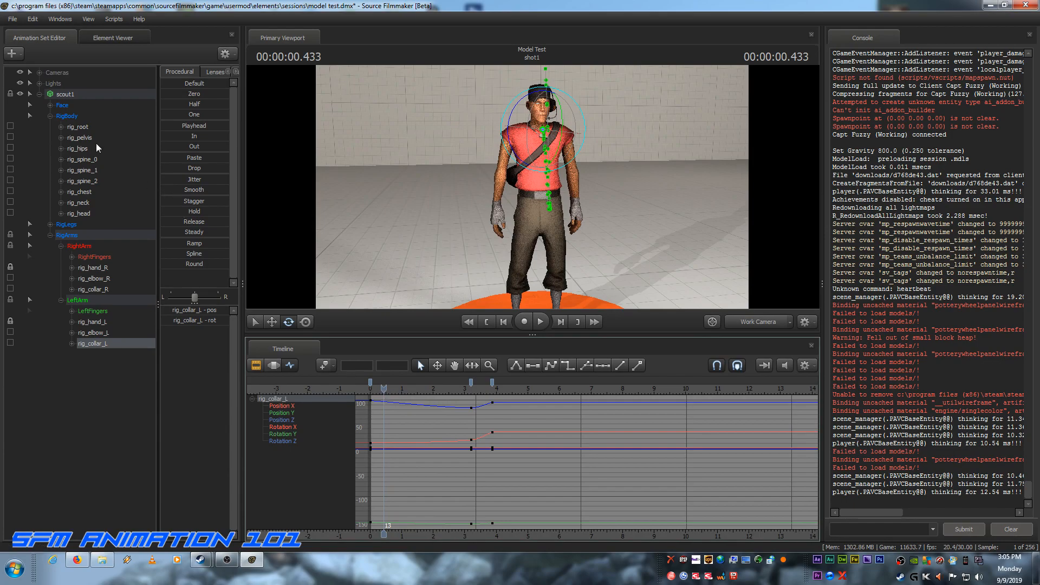
left_click(81, 137)
left_click_drag(382, 390, 433, 391)
left_click(561, 323)
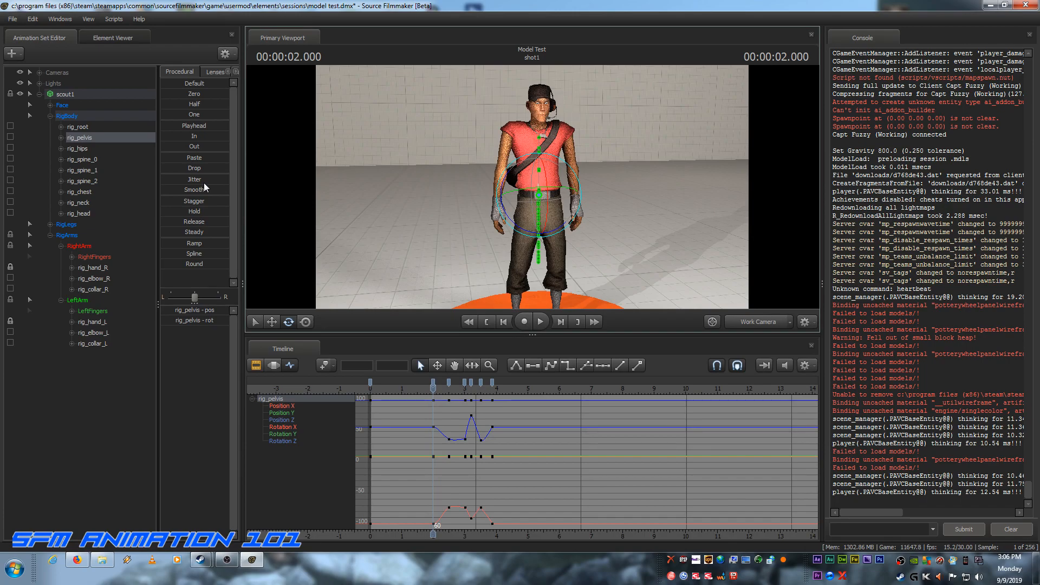
left_click(273, 366)
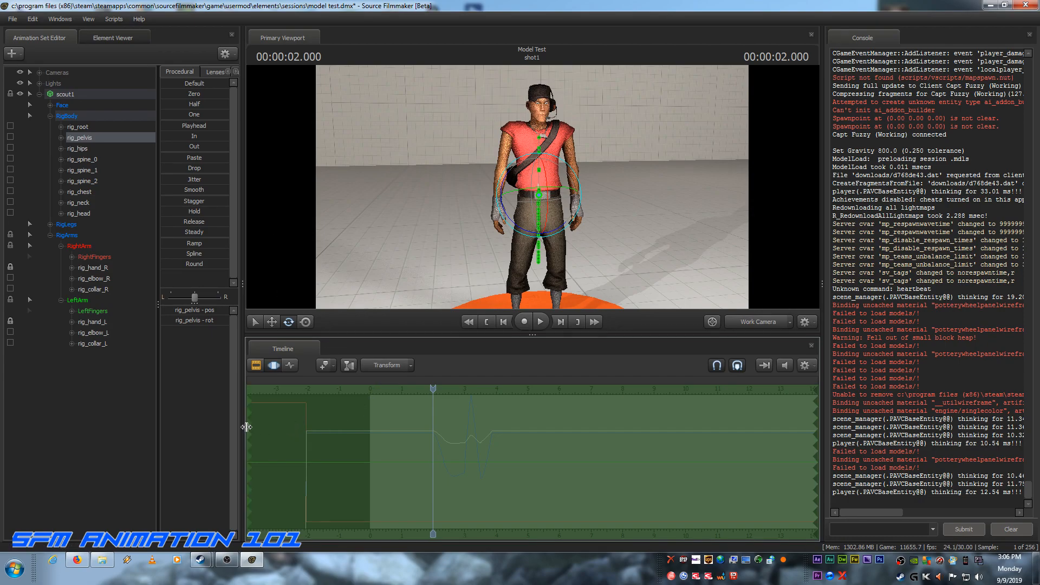
left_click_drag(246, 427, 370, 423)
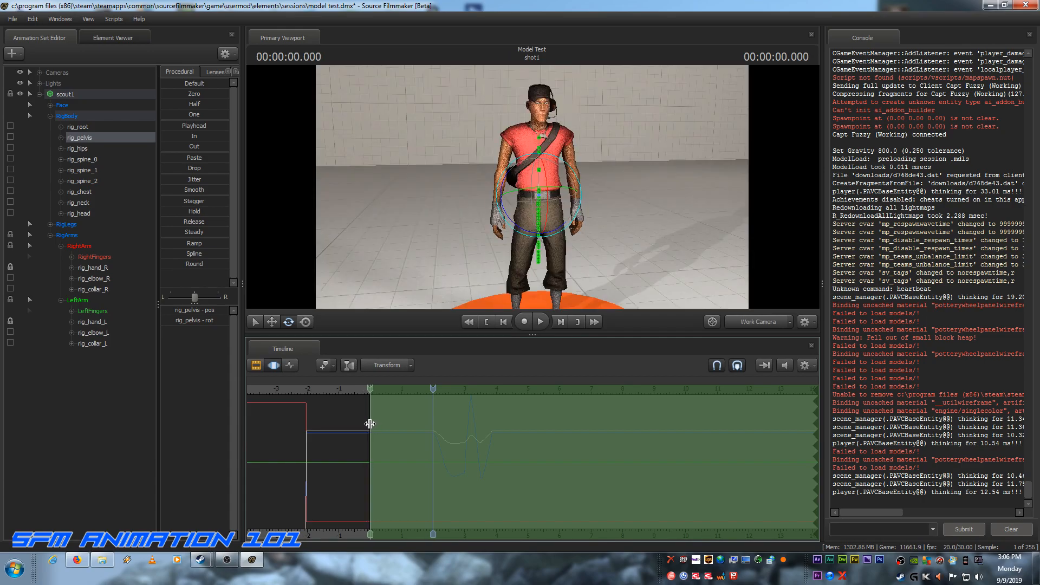
left_click_drag(370, 424, 370, 424)
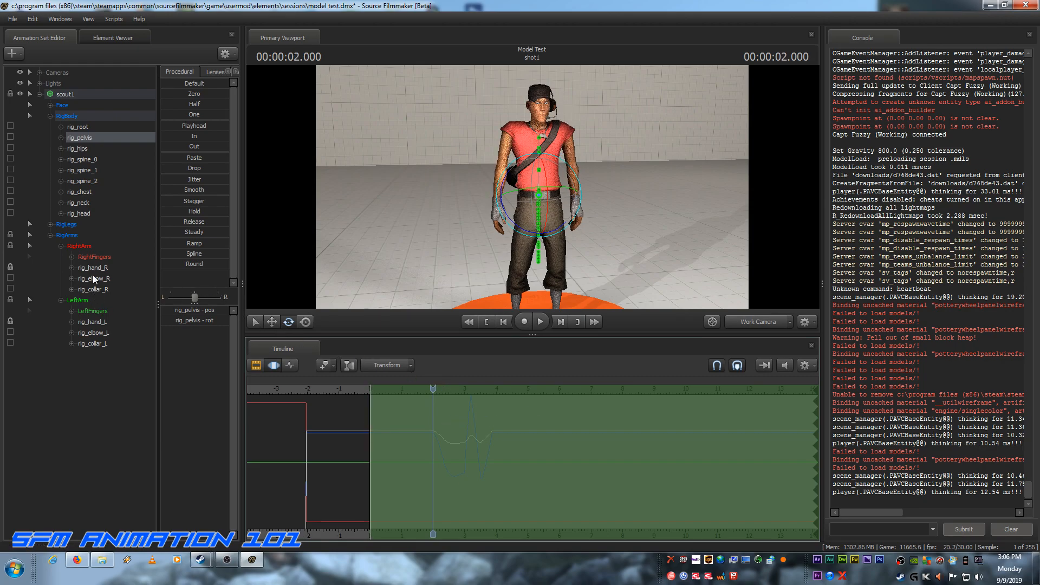
left_click(291, 366)
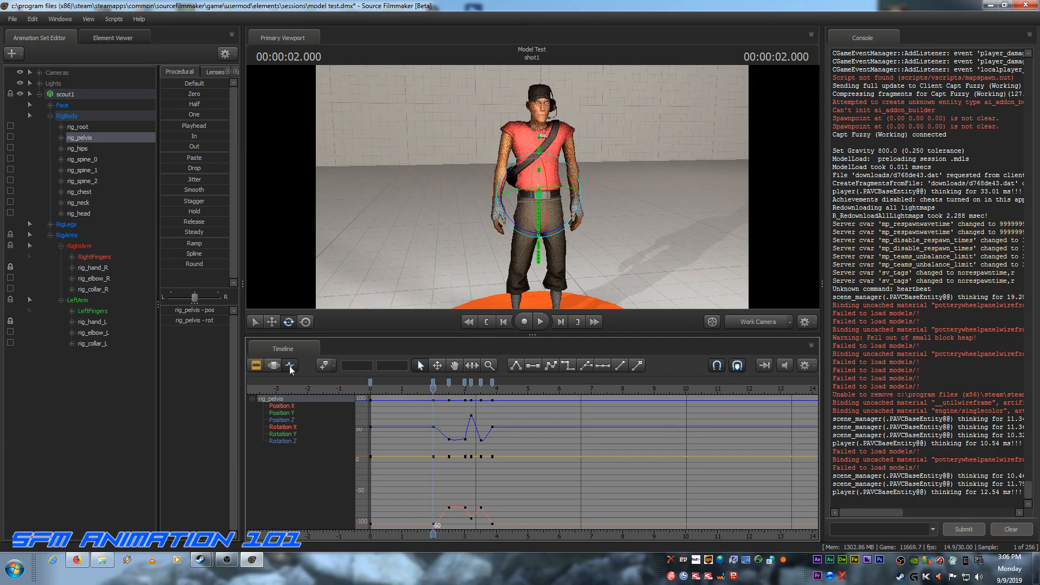
left_click(273, 366)
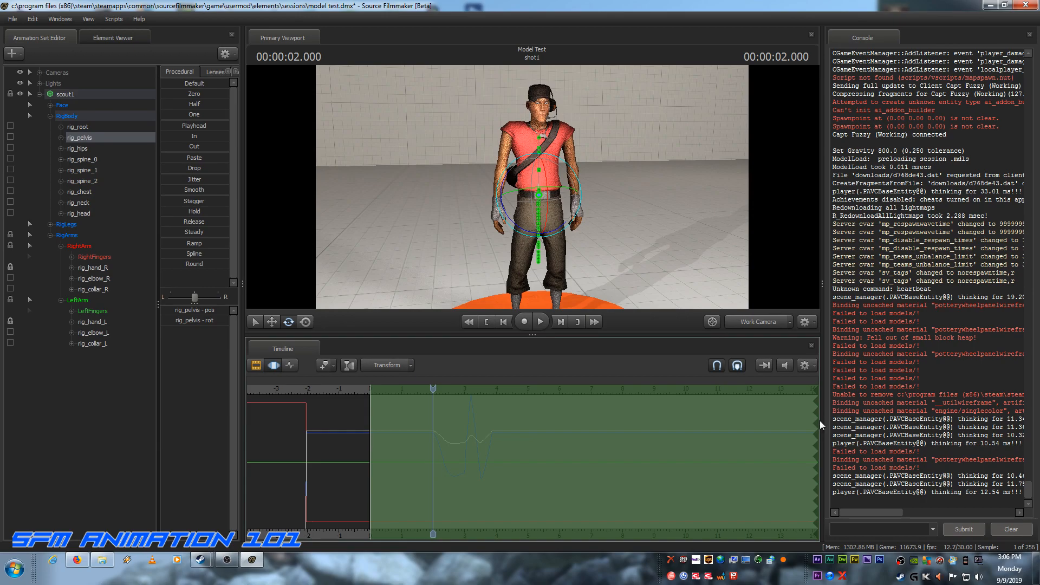
left_click_drag(818, 420, 432, 419)
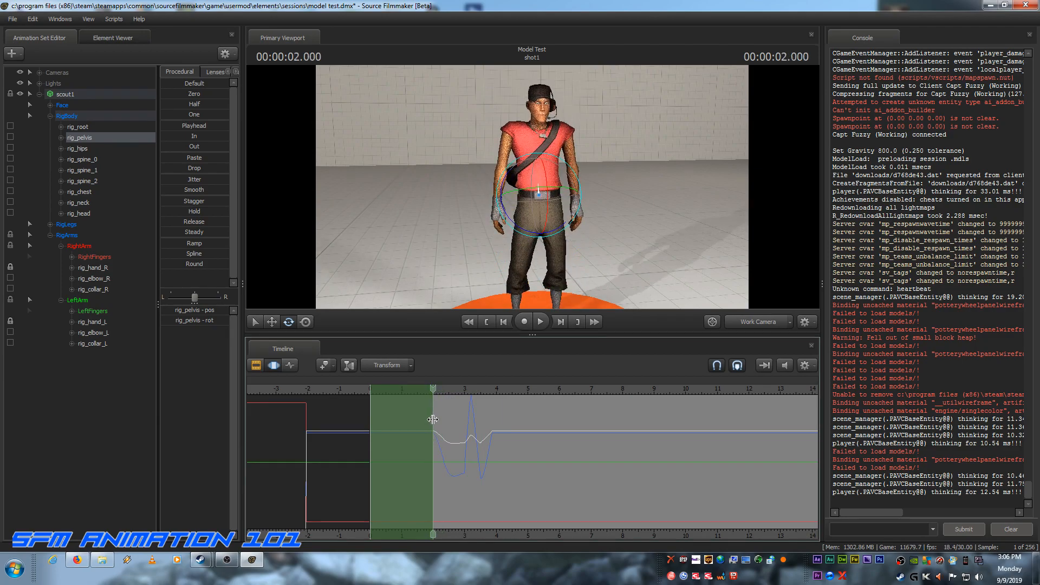
Step: Apply the Playhead preset to rig_collar_R and rig_collar_L over the selected time span and commit the change
left_click(85, 292)
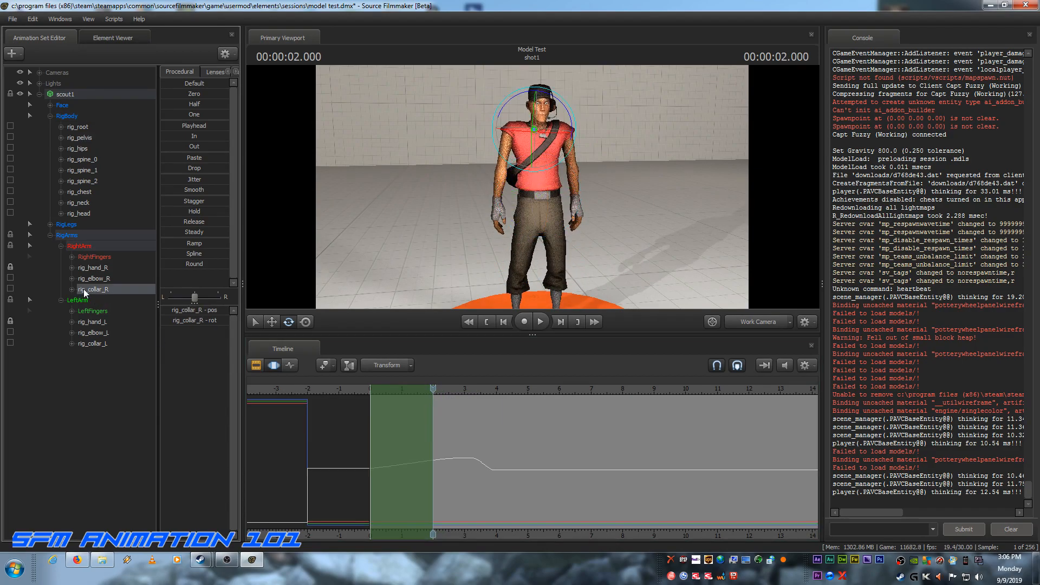
left_click(88, 343, "ctrl")
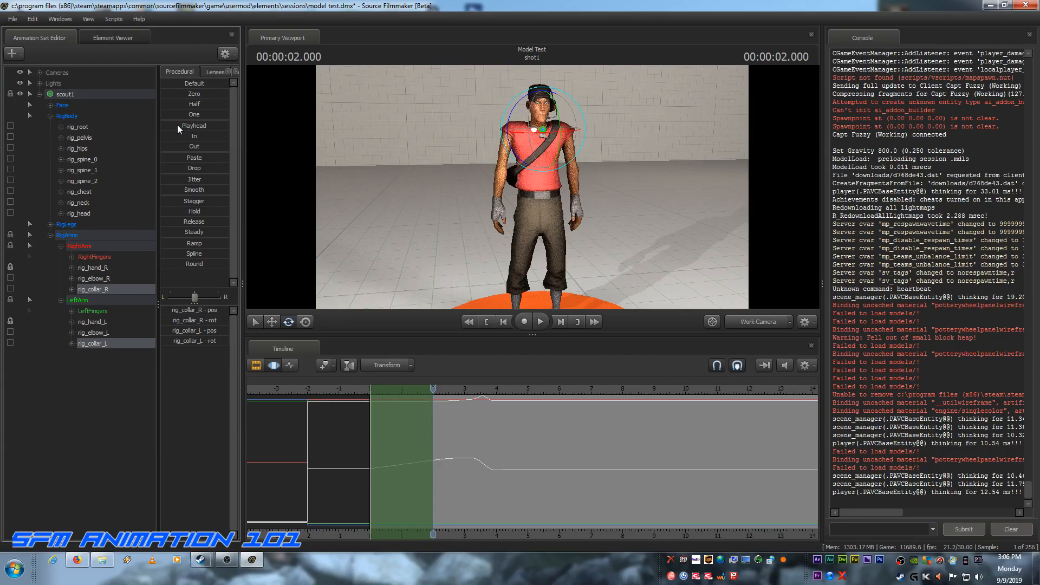
left_click_drag(167, 125, 278, 134)
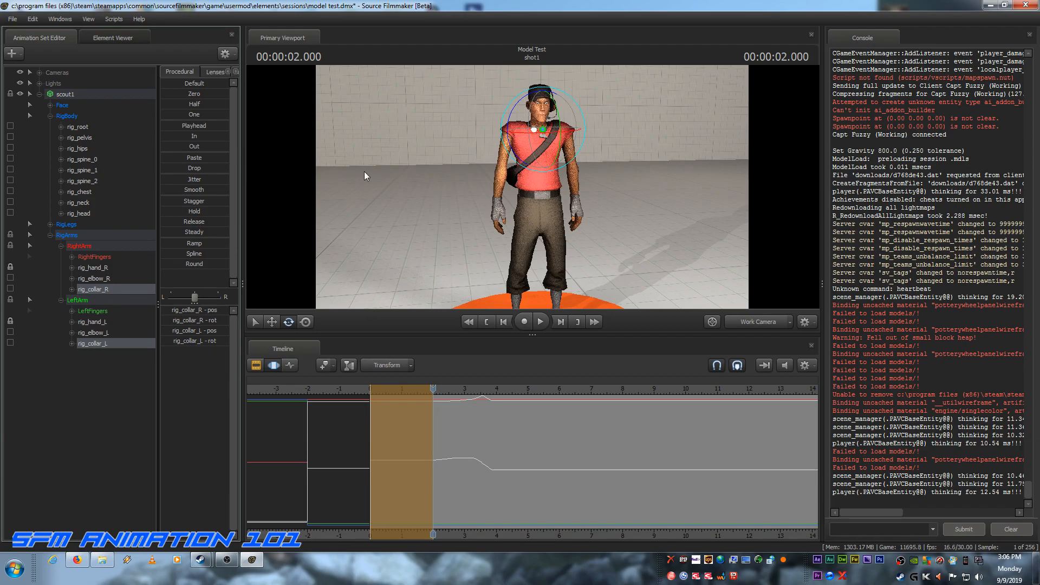
key("ctrl")
key("Return")
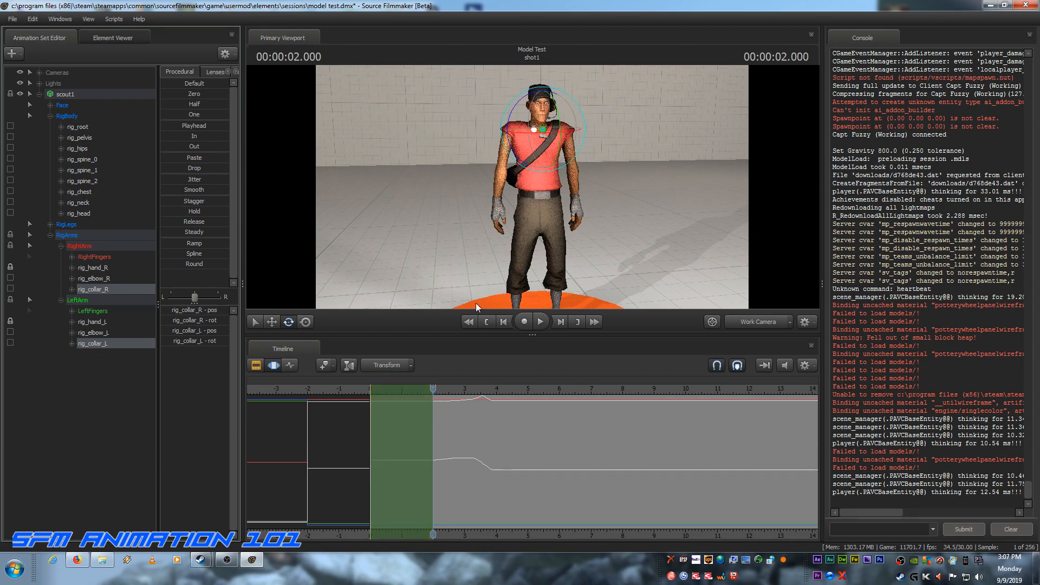
Step: Play the jump from the first frame through the standing pose to check the shoulder motion
left_click(486, 322)
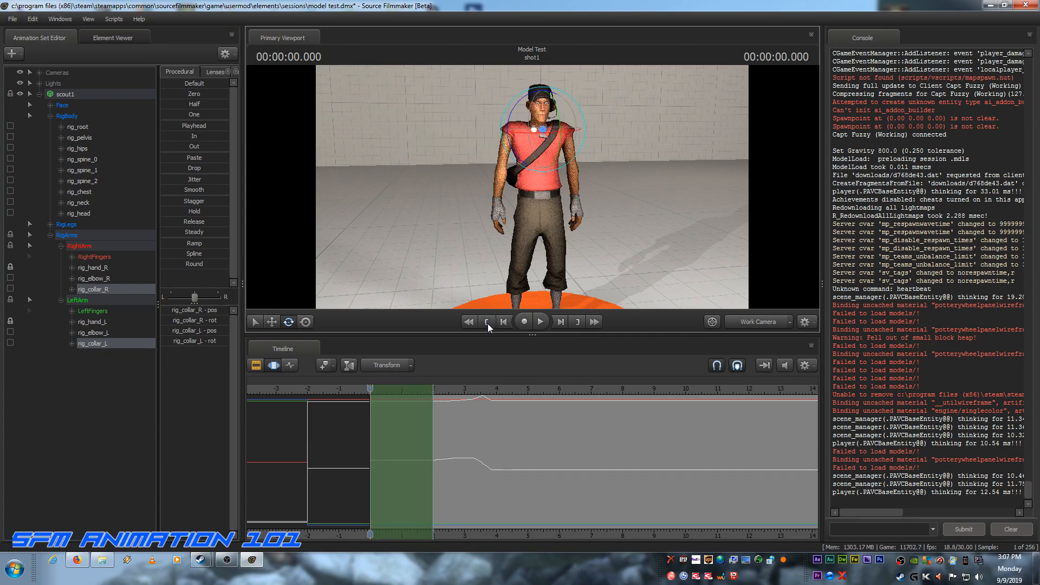
left_click(542, 321)
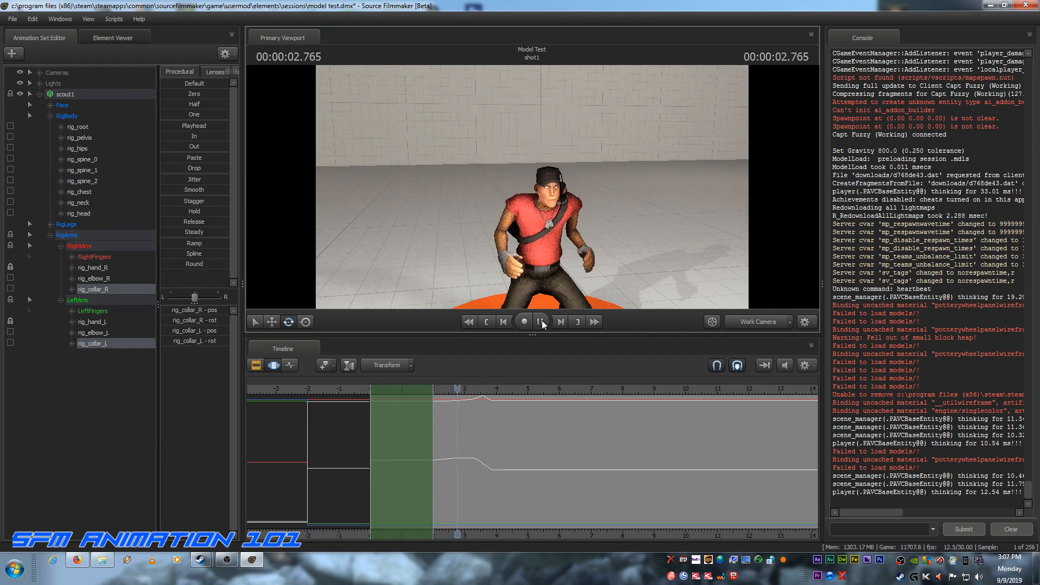
left_click(541, 322)
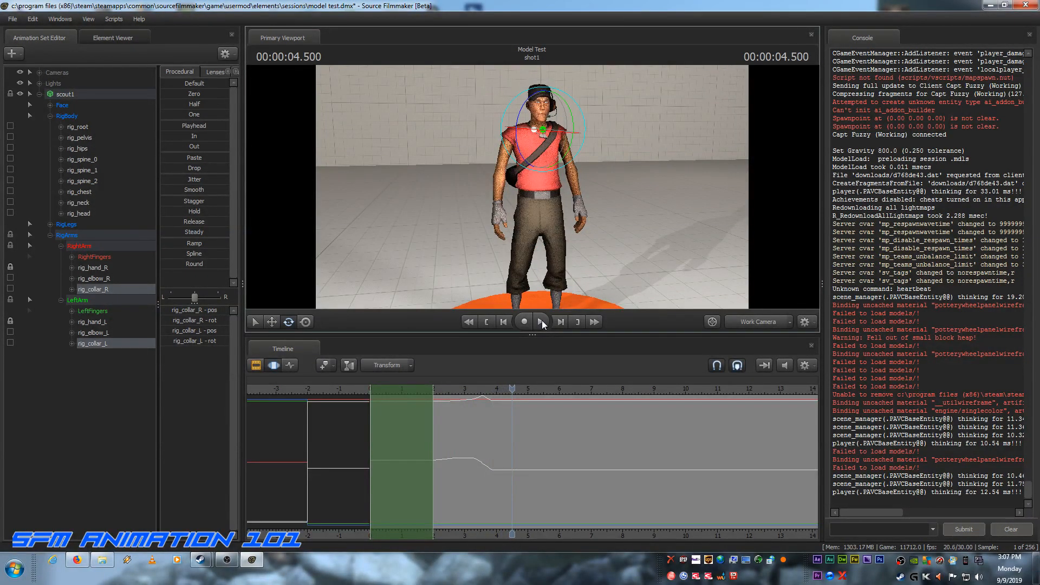
Step: Undo the collar preset and the shortened time selection, and return to the Graph Editor at the first frame
key("ctrl+z")
key("ctrl+z")
key("ctrl+z")
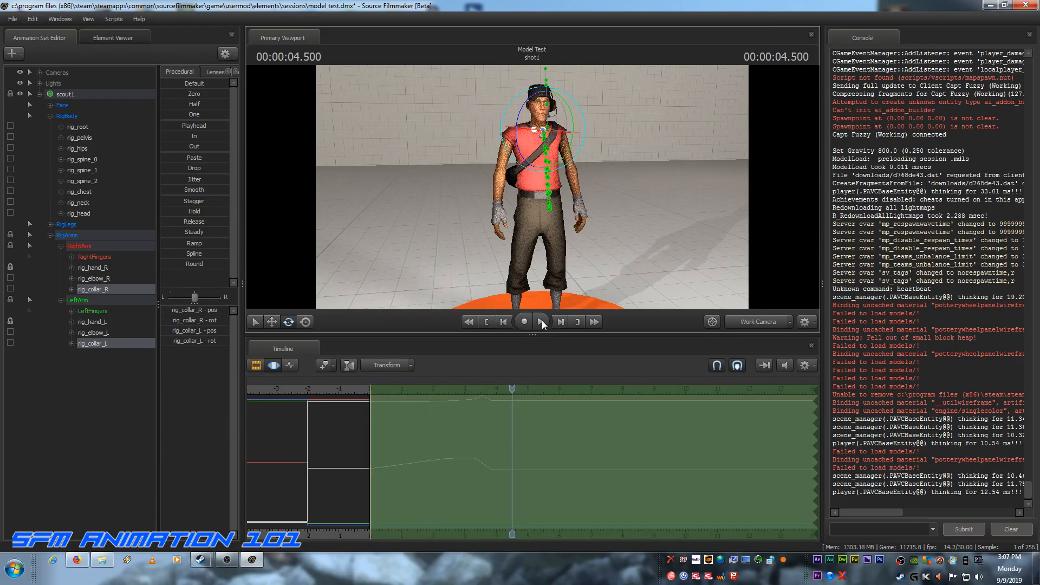
key("F4")
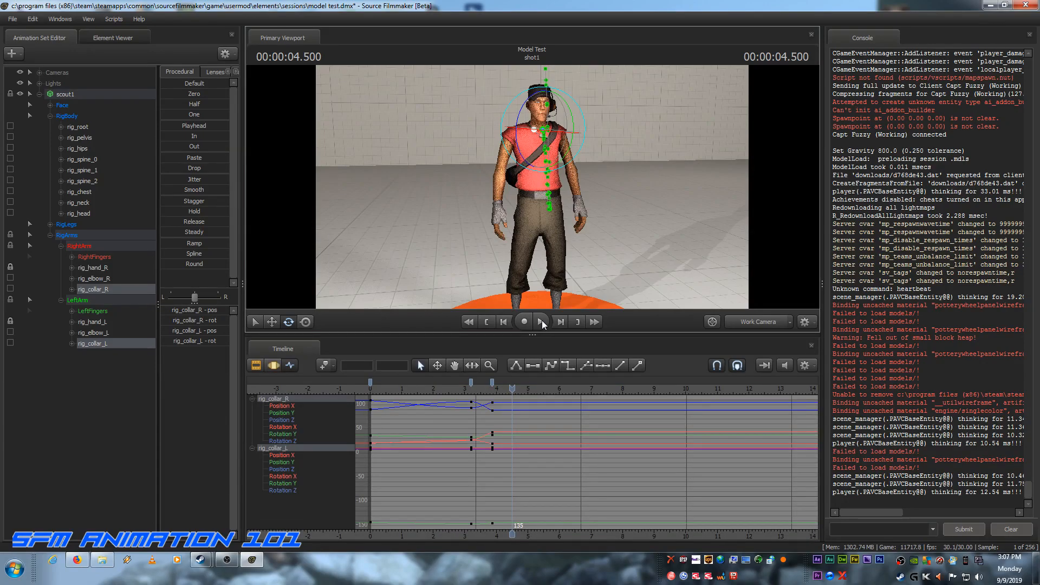
left_click(487, 322)
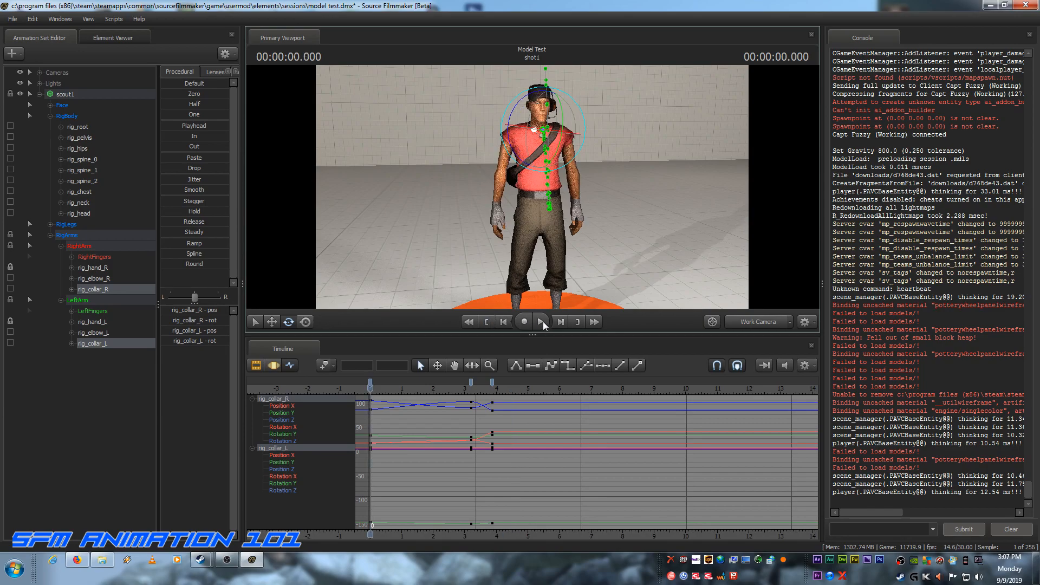
Step: Replay the jump several times from the first frame through the standing pose in the Work Camera view, scrubbing back over the crouch
left_click(544, 322)
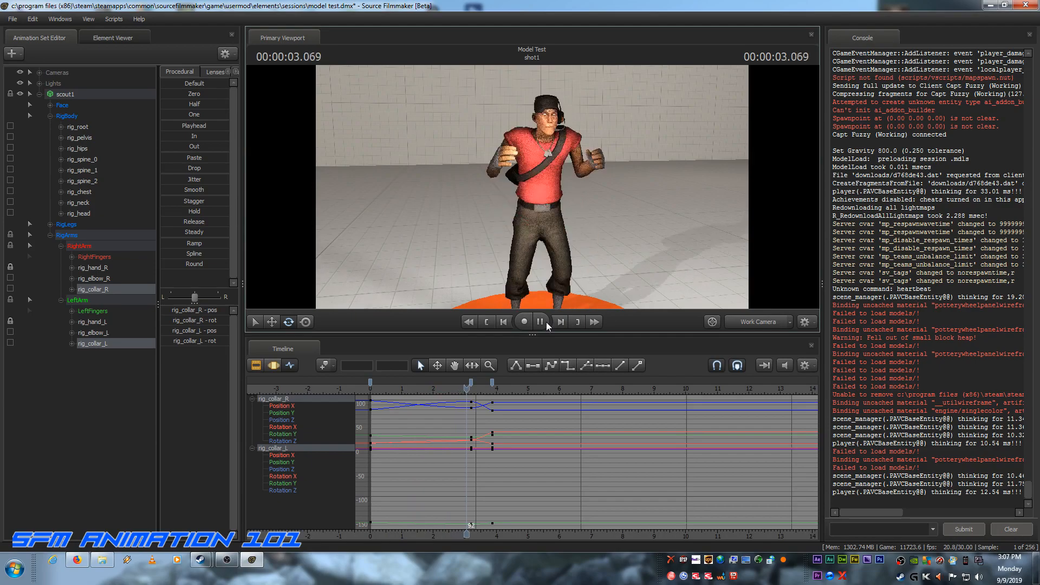
left_click(546, 322)
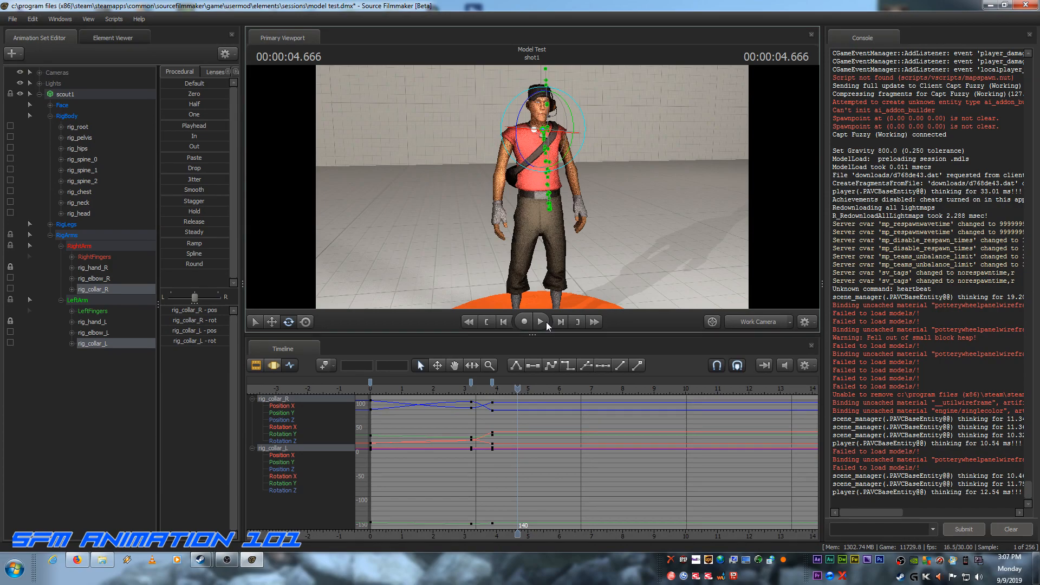
left_click(504, 388)
left_click_drag(489, 388, 420, 388)
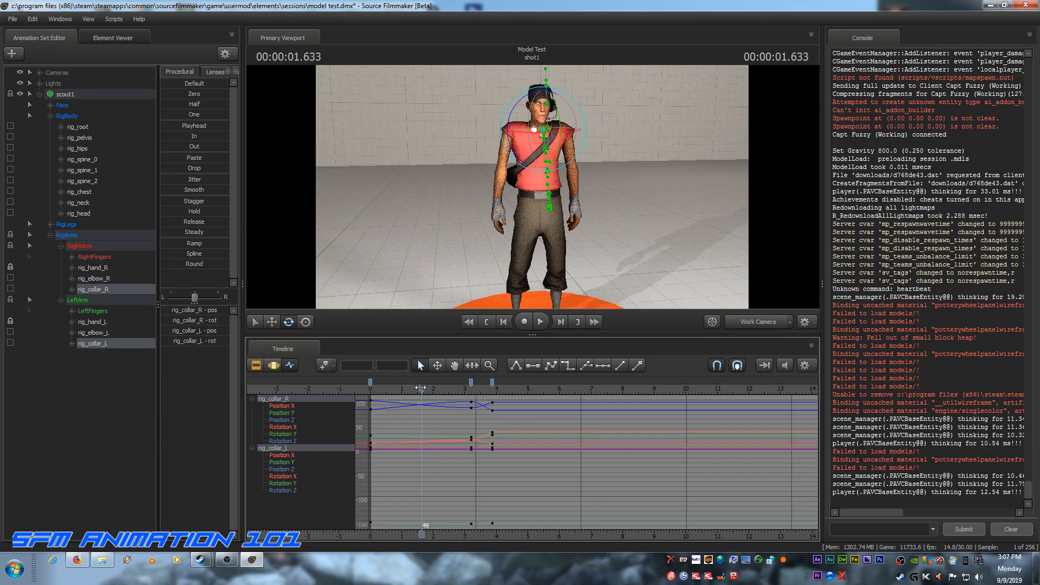
left_click(486, 322)
left_click(536, 322)
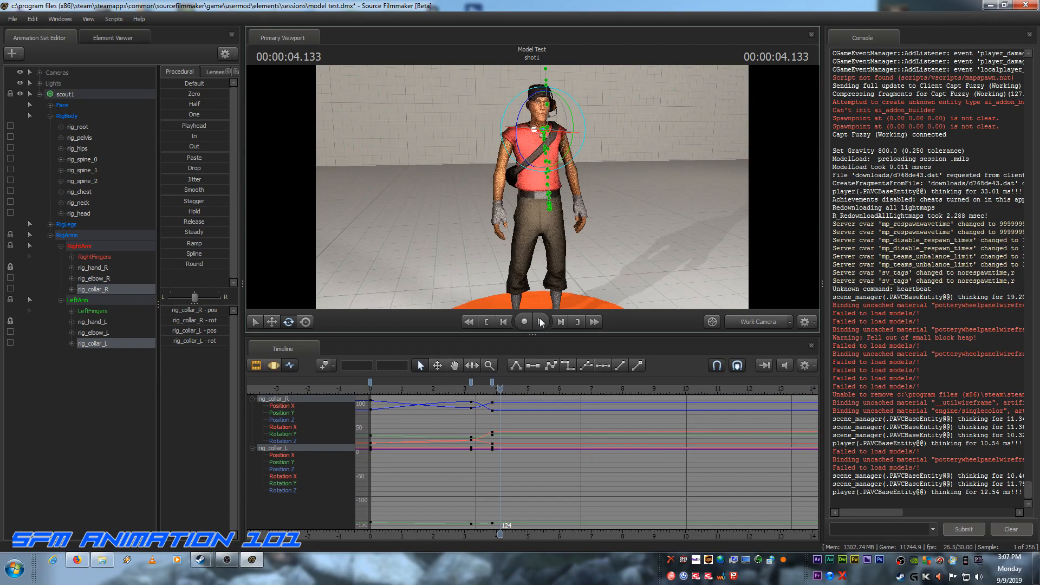
left_click(486, 322)
left_click(540, 322)
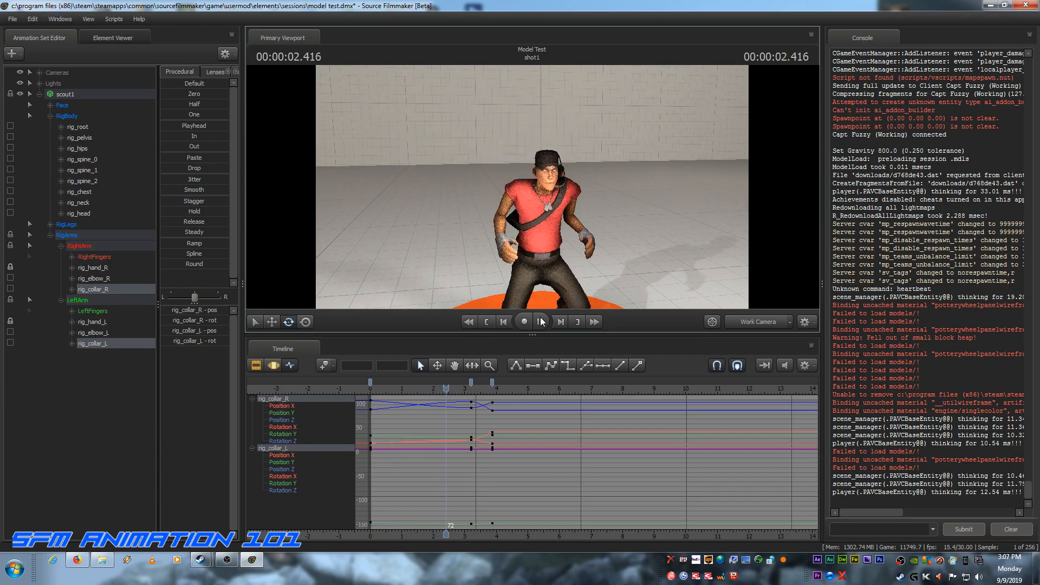
left_click(541, 321)
Step: Switch the viewport to camera1, play the whole jump from the first frame, and return to the start
left_click(748, 320)
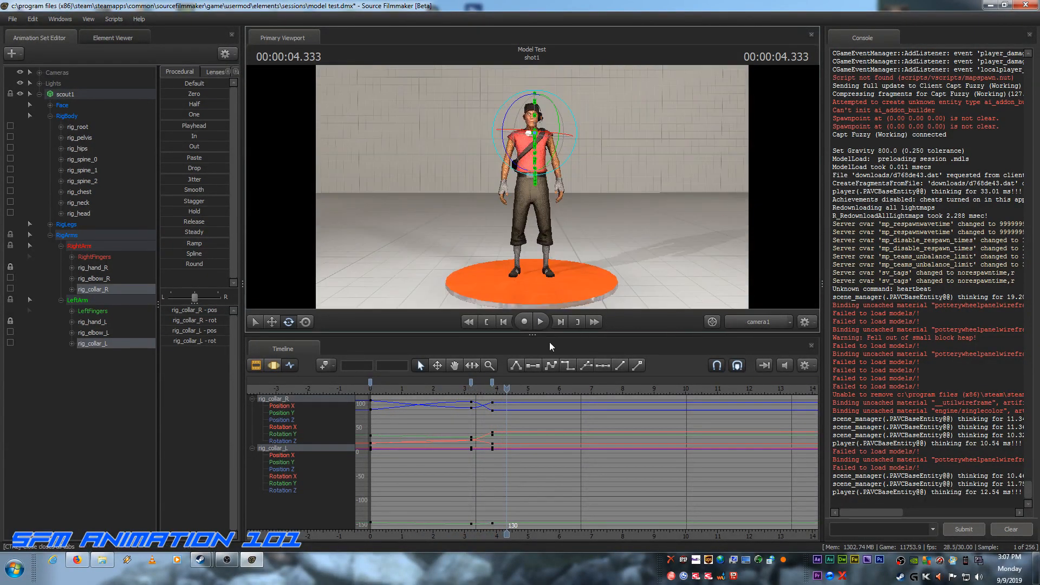
left_click(486, 325)
left_click(541, 321)
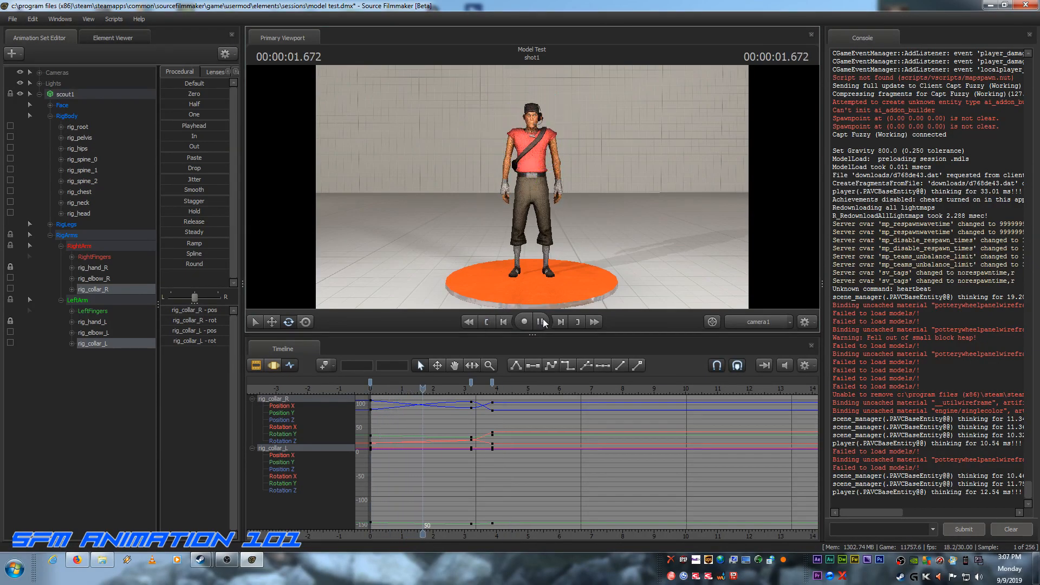
left_click(541, 321)
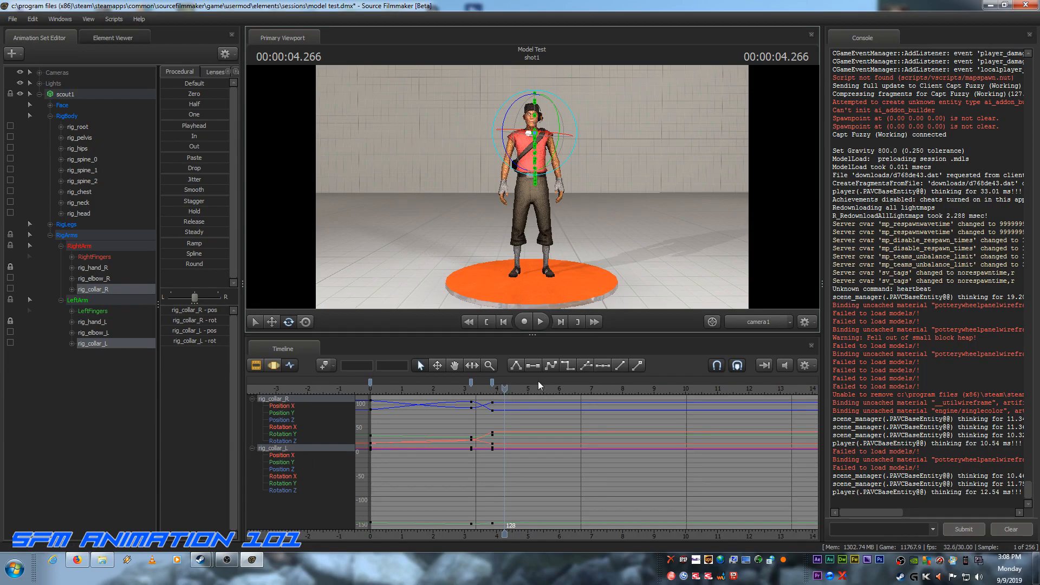
left_click_drag(504, 388, 357, 388)
left_click(486, 322)
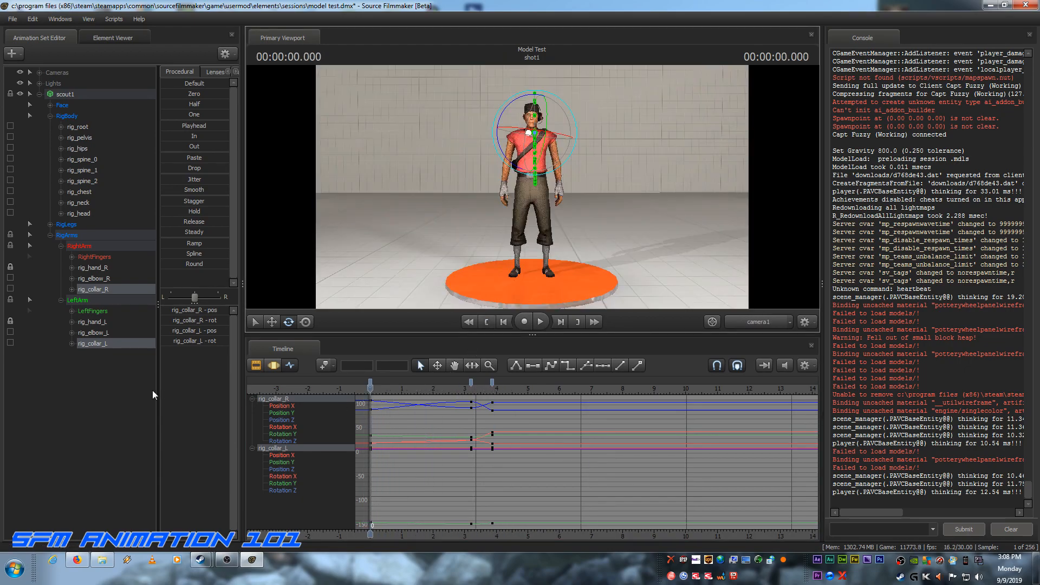
Step: Deselect the collar controls, open the Clip Editor, and replay the jump through camera1 without the manipulators showing
left_click(74, 388)
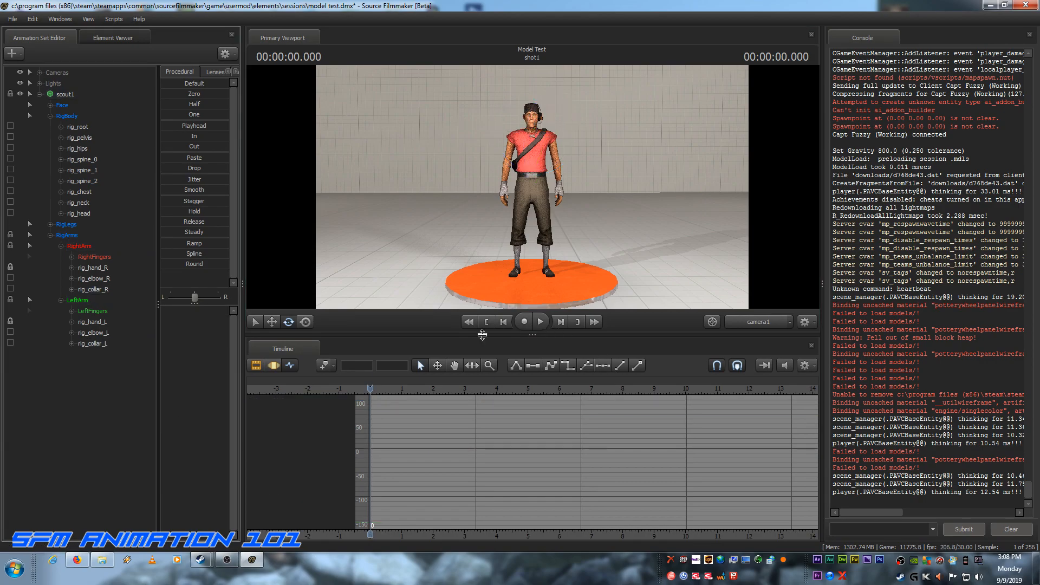
left_click(256, 366)
left_click(540, 322)
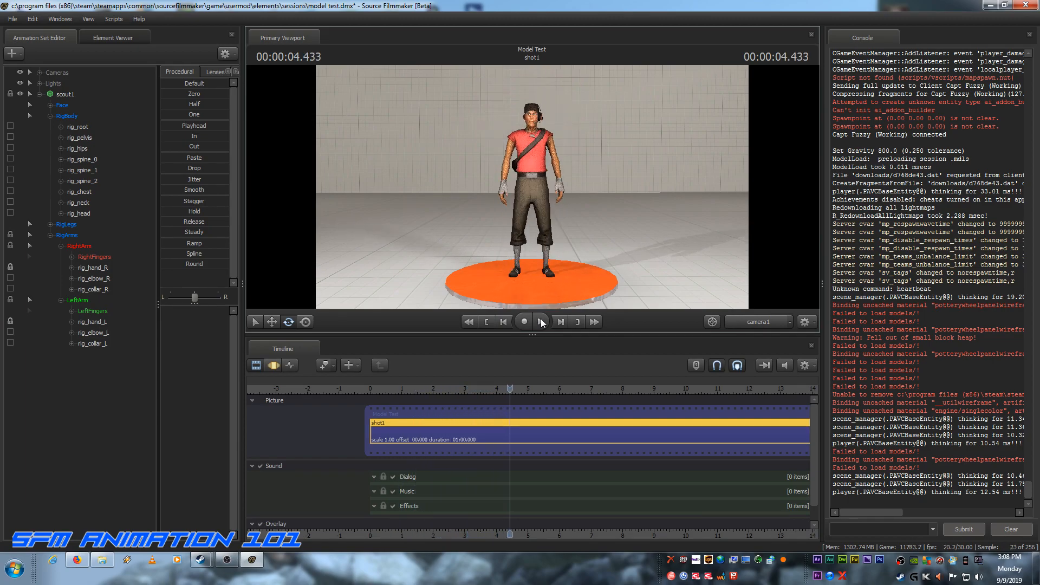
left_click(486, 322)
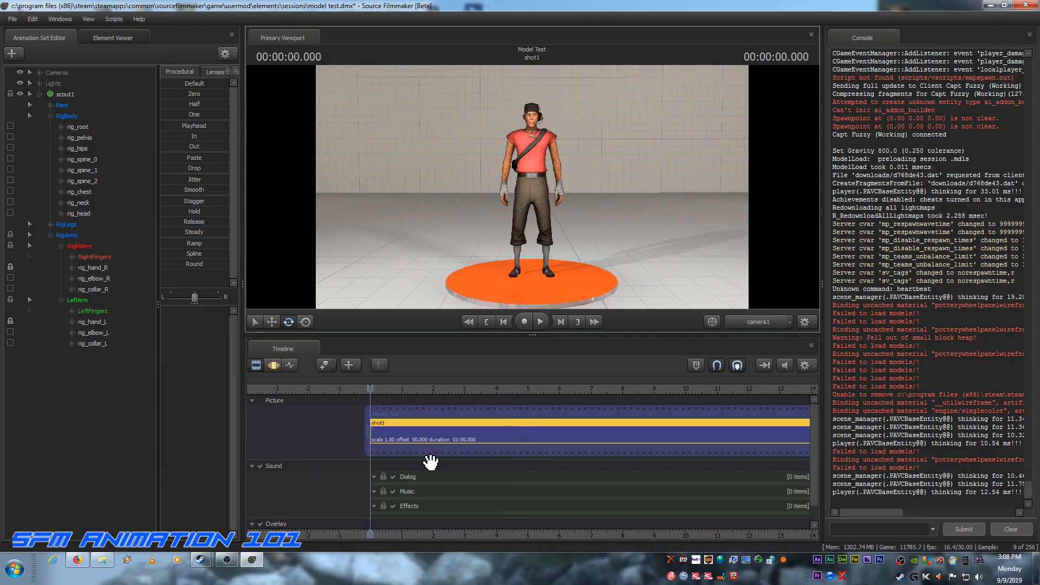
mouse_move(448, 421)
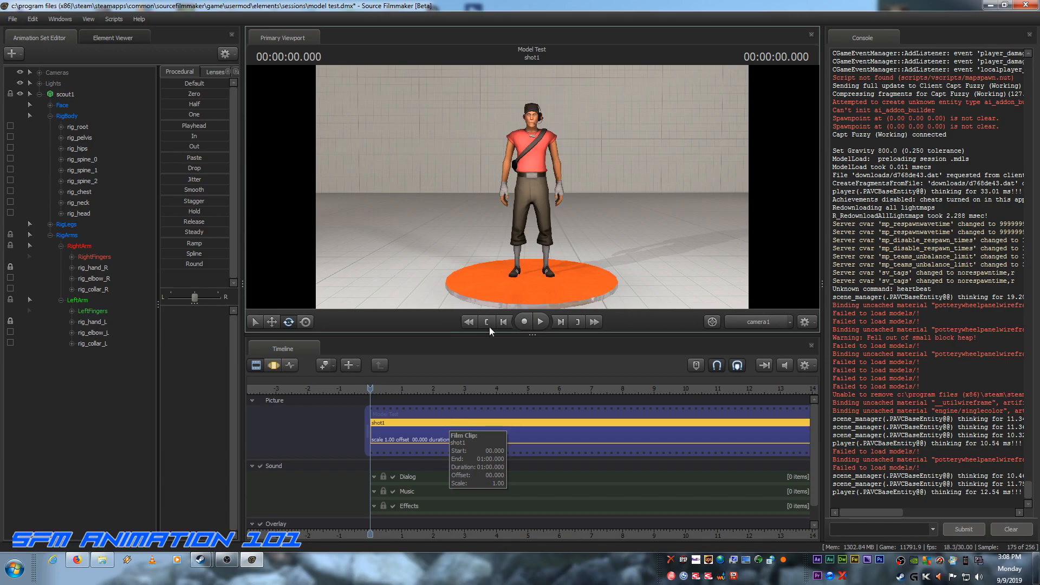
left_click(544, 322)
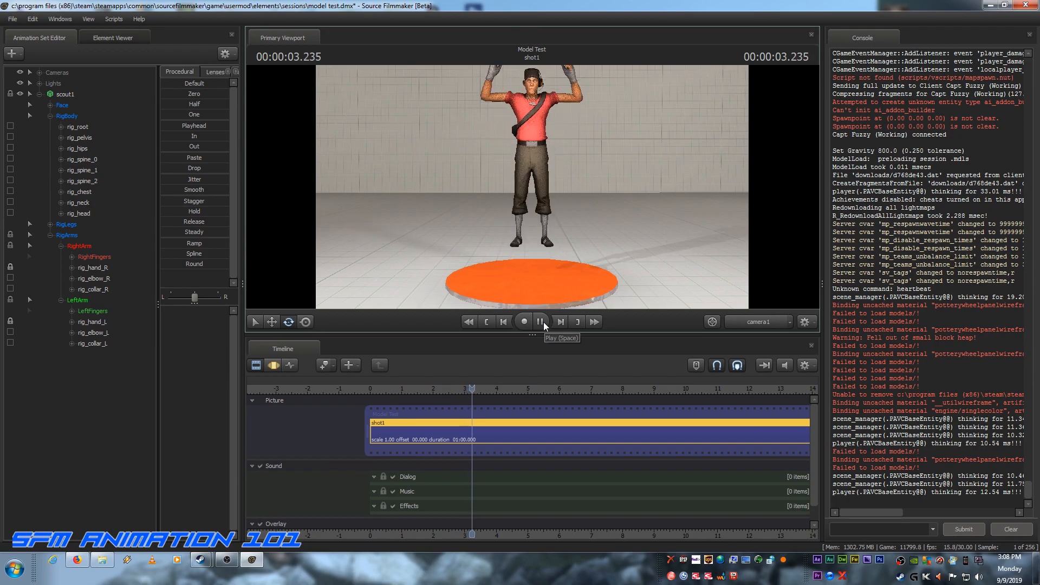
left_click(542, 322)
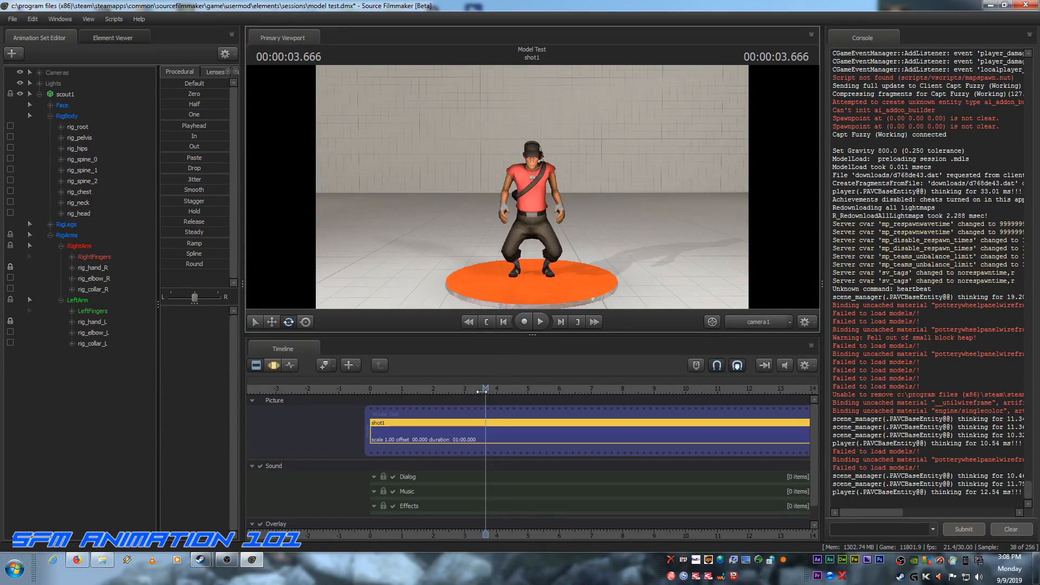
Step: Return the playhead to the first frame and show the full length of the shot1 clip on the timeline
middle_click_drag(429, 413, 323, 414)
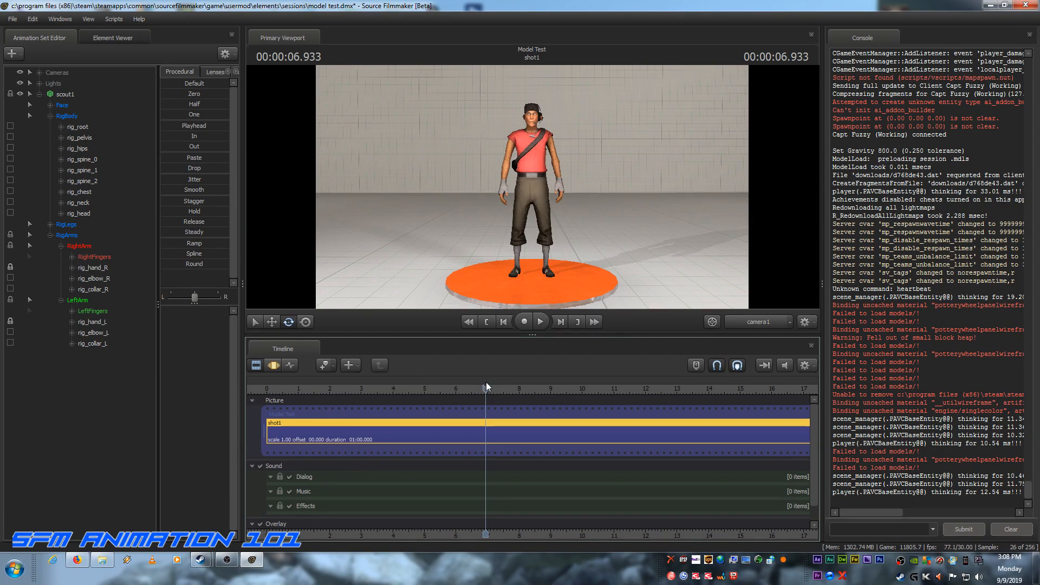
left_click(488, 323)
scroll(411, 393, "down", 4)
scroll(411, 394, "down", 2)
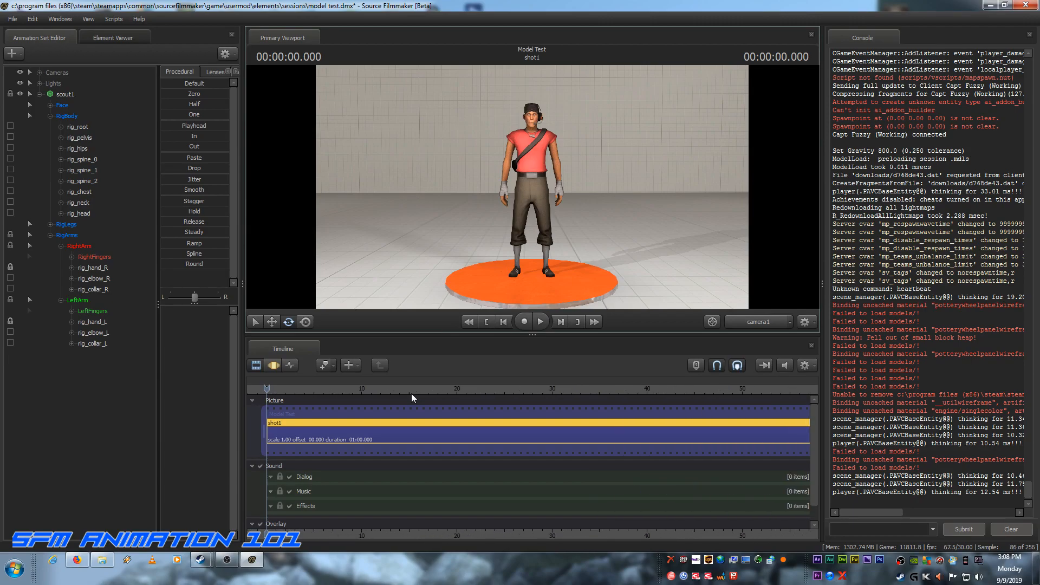
scroll(411, 393, "down", 1)
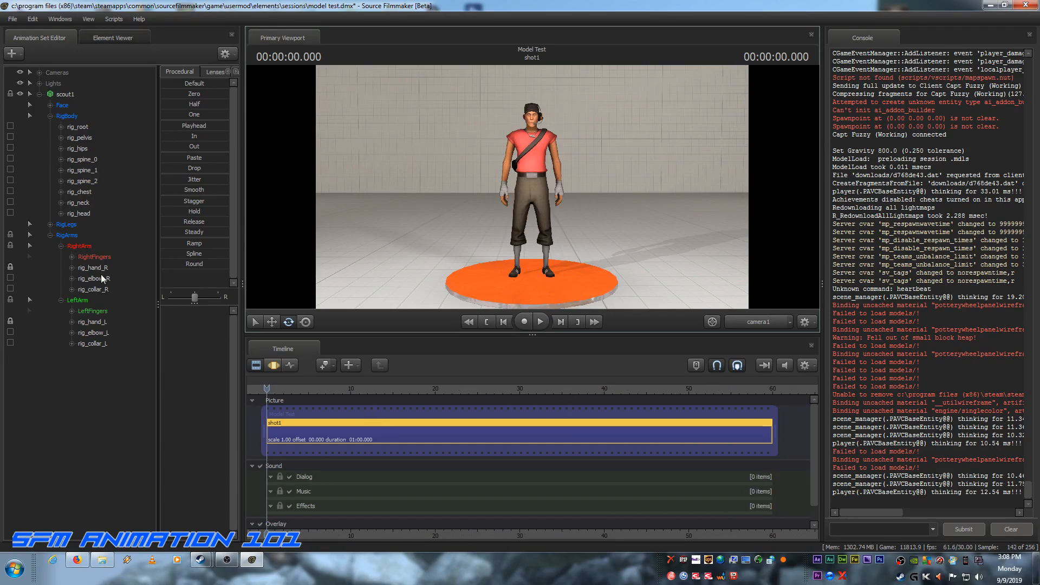
Step: Expand the RigLegs groups, select rig_foot_R and rig_foot_L, and key both feet at frame 0 in the Graph Editor
left_click(87, 139)
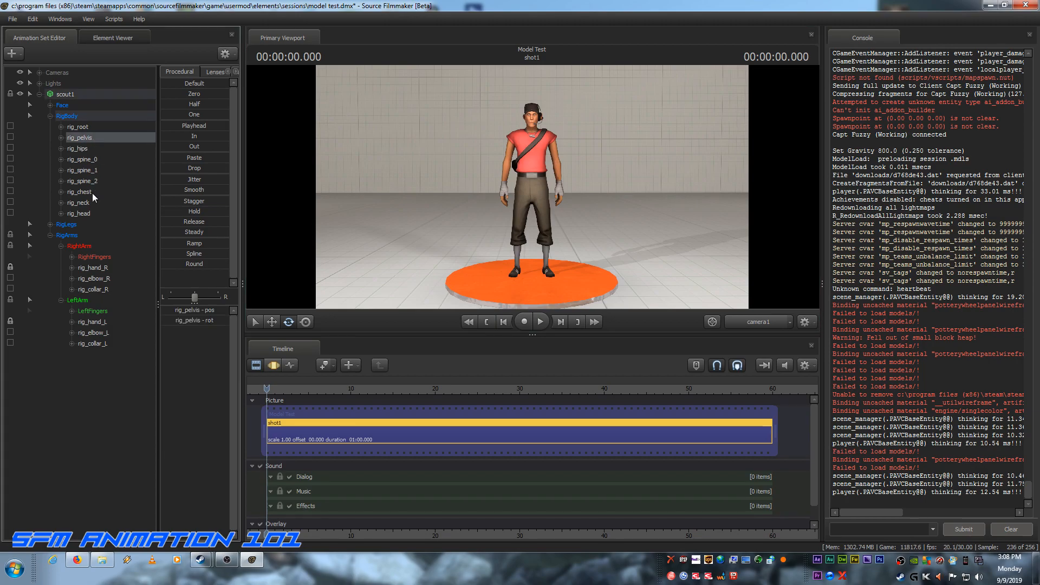
left_click(50, 234)
left_click(50, 224)
left_click(61, 235)
left_click(60, 277)
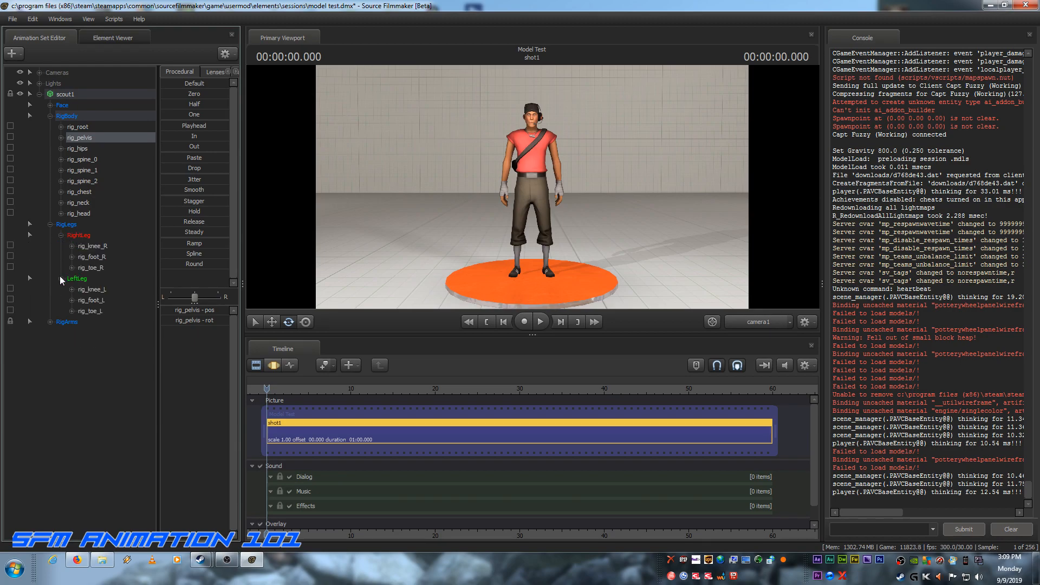
left_click(92, 257)
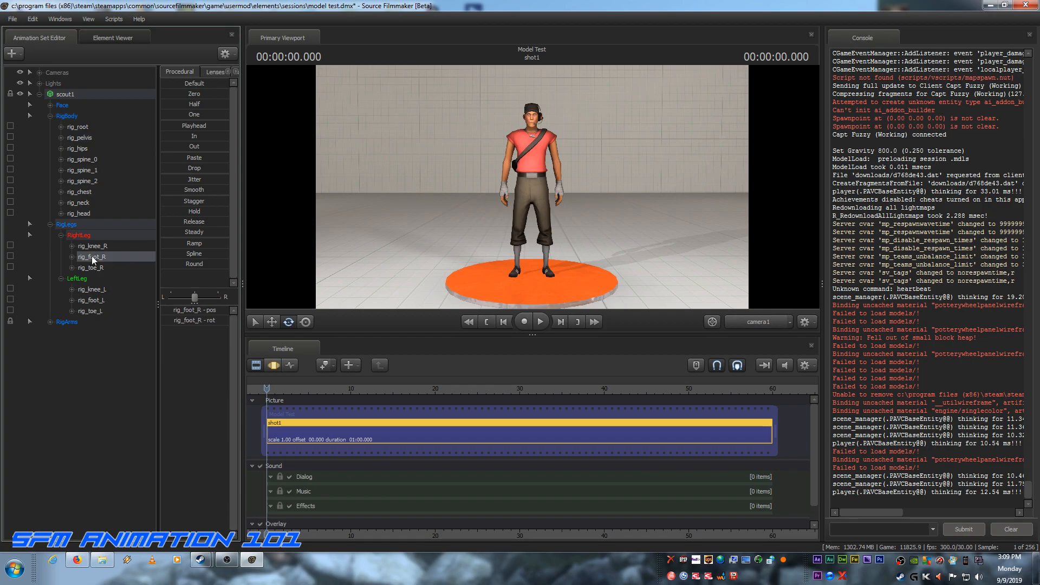
left_click(89, 301, "ctrl")
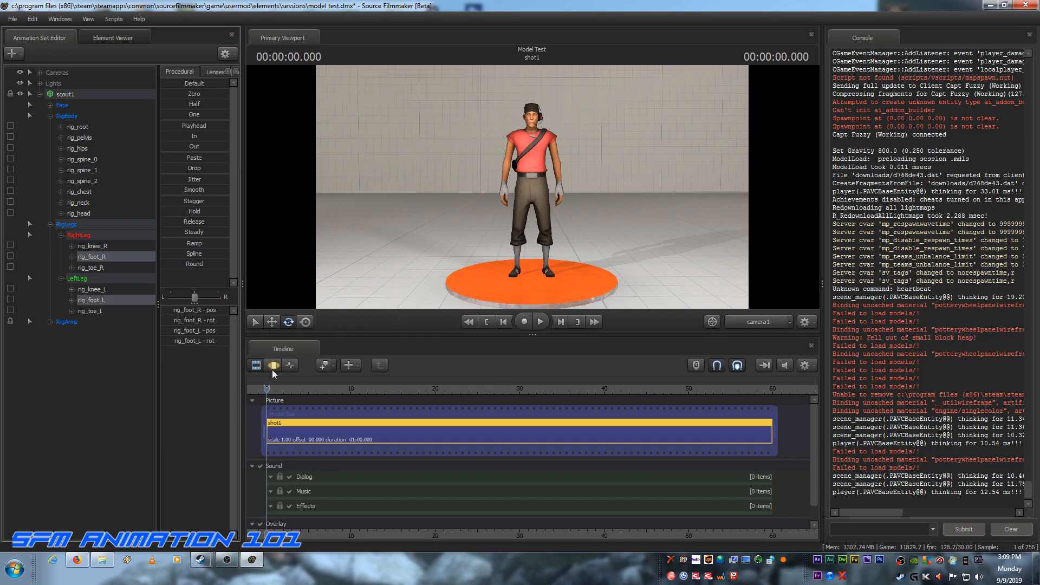
left_click(273, 366)
left_click(291, 365)
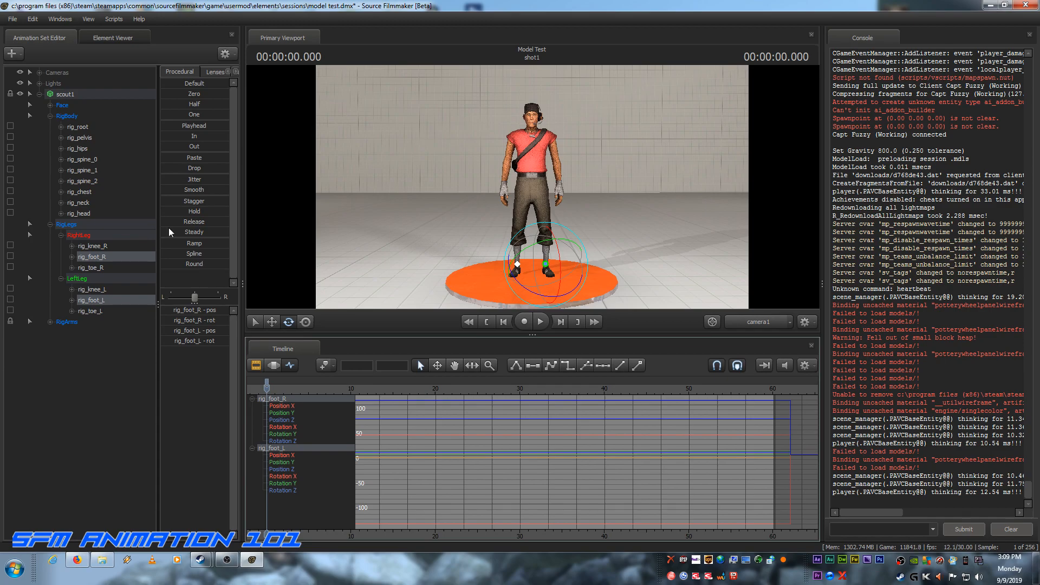
Step: Using the rig_pelvis keys as reference, key rig_foot_L and rig_foot_R at frame 60 (2.000 s)
left_click(79, 139)
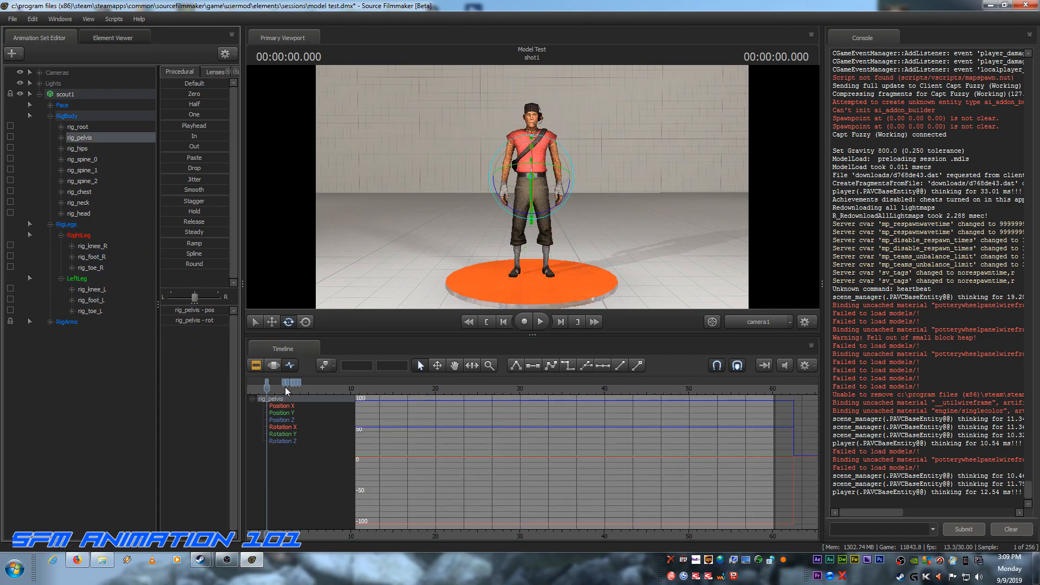
left_click_drag(265, 389, 283, 390)
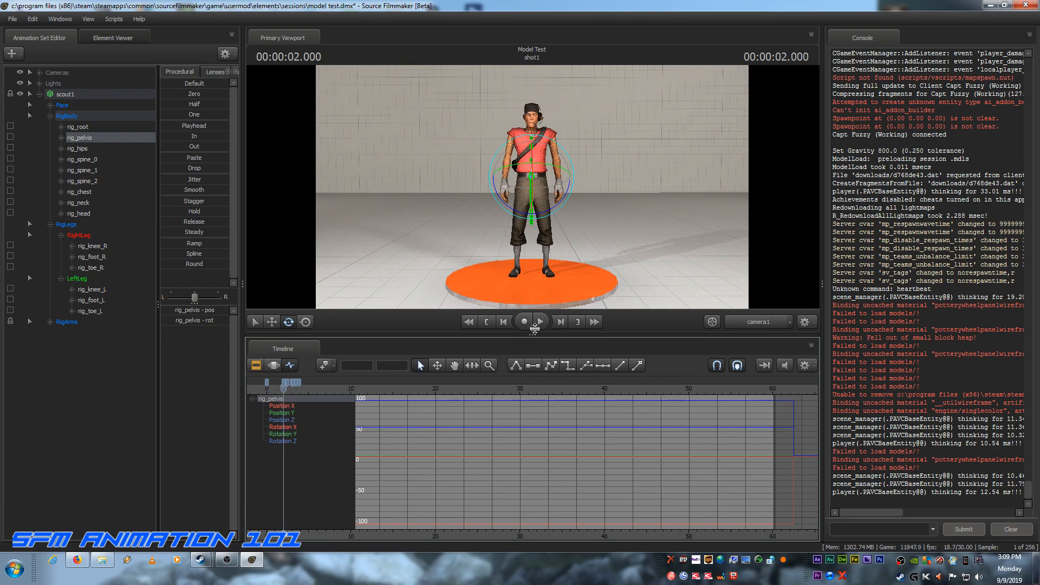
left_click(89, 300)
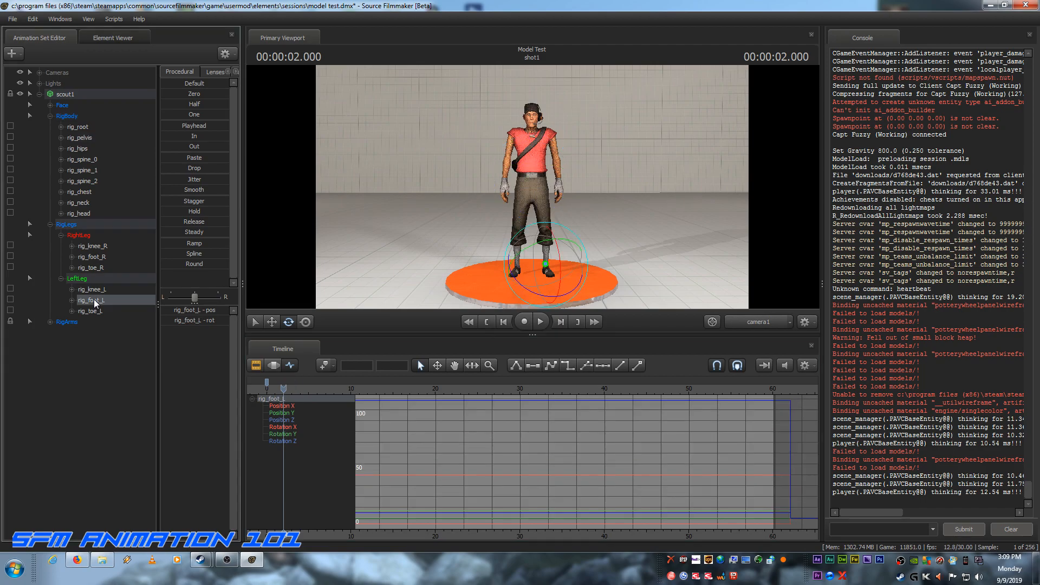
left_click(97, 258, "ctrl")
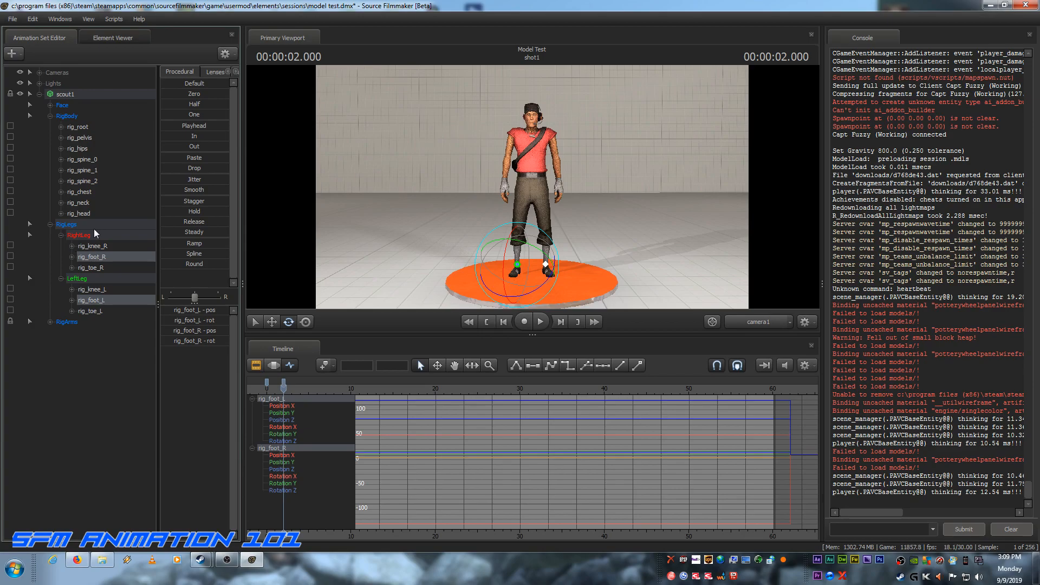
Step: Advance to the rig_pelvis crouch key at 2.500 s and key rig_foot_R and rig_foot_L there
left_click(79, 139)
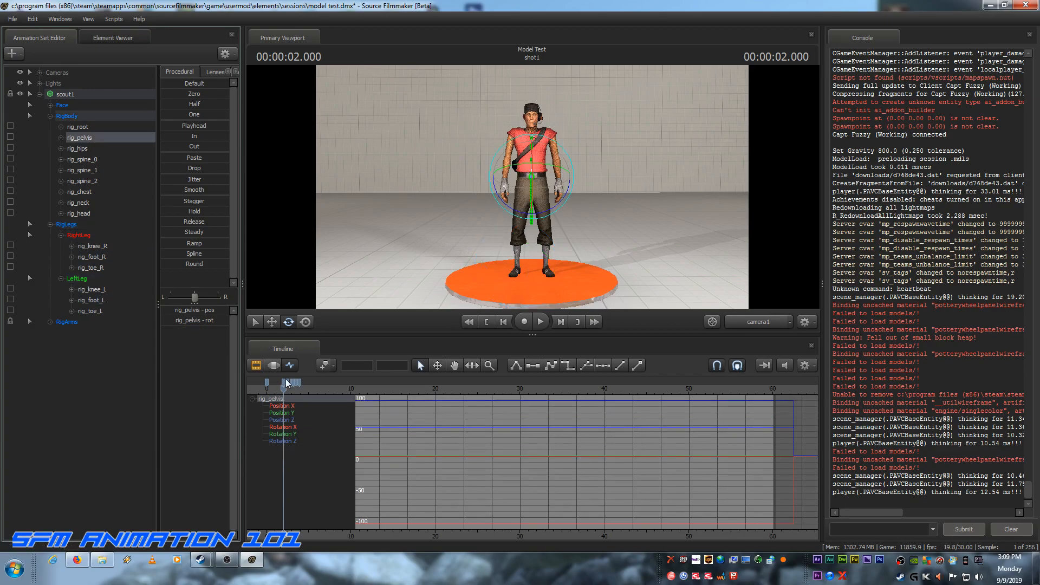
left_click(561, 321)
left_click(561, 321)
left_click(561, 321)
left_click(561, 321)
left_click(561, 321)
left_click(562, 321)
left_click(563, 321)
left_click(562, 322)
left_click(562, 321)
left_click(562, 321)
left_click(562, 321)
left_click(562, 322)
left_click(562, 321)
left_click(562, 321)
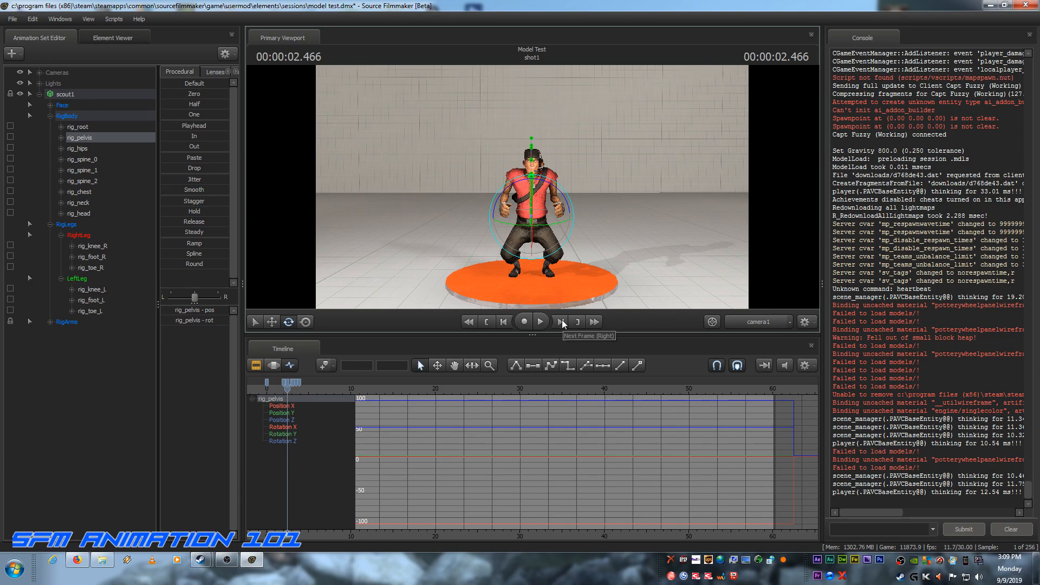
left_click(562, 322)
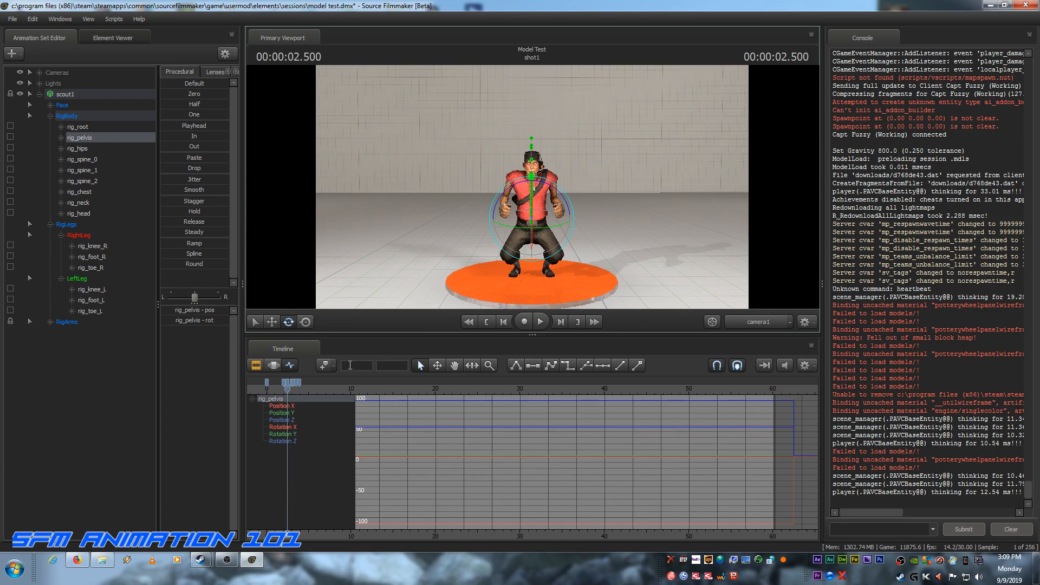
left_click(92, 257)
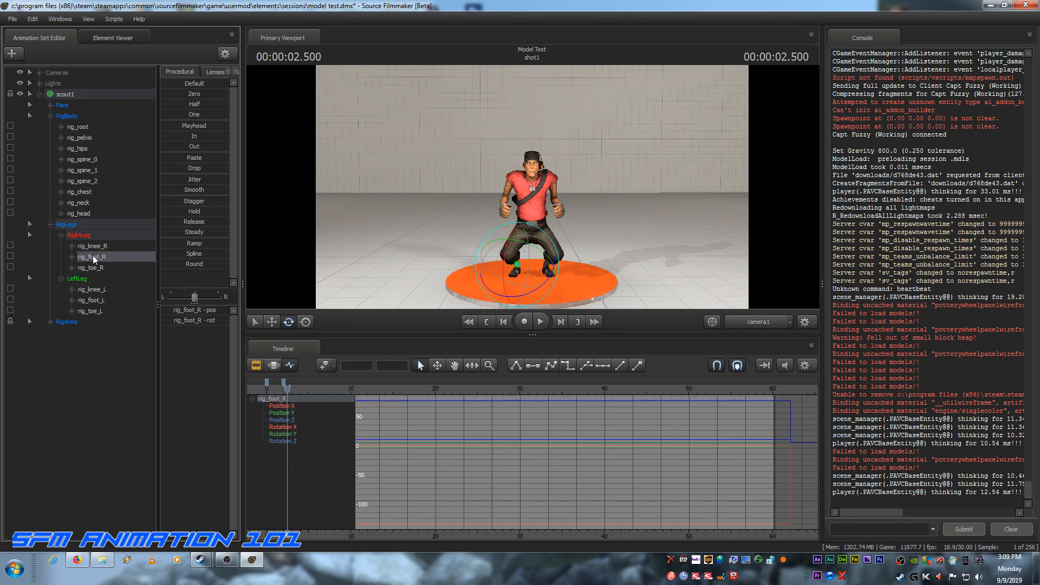
left_click(98, 300, "ctrl")
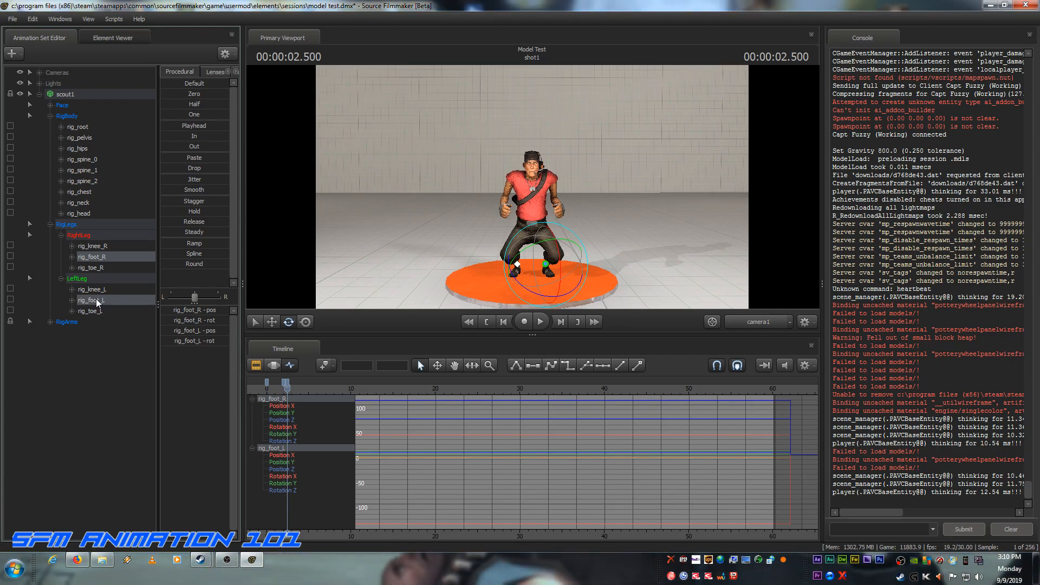
Step: Using rig_pelvis as reference, advance to the end of the crouch at 3.000 s and key rig_foot_R and rig_foot_L there
left_click(78, 138)
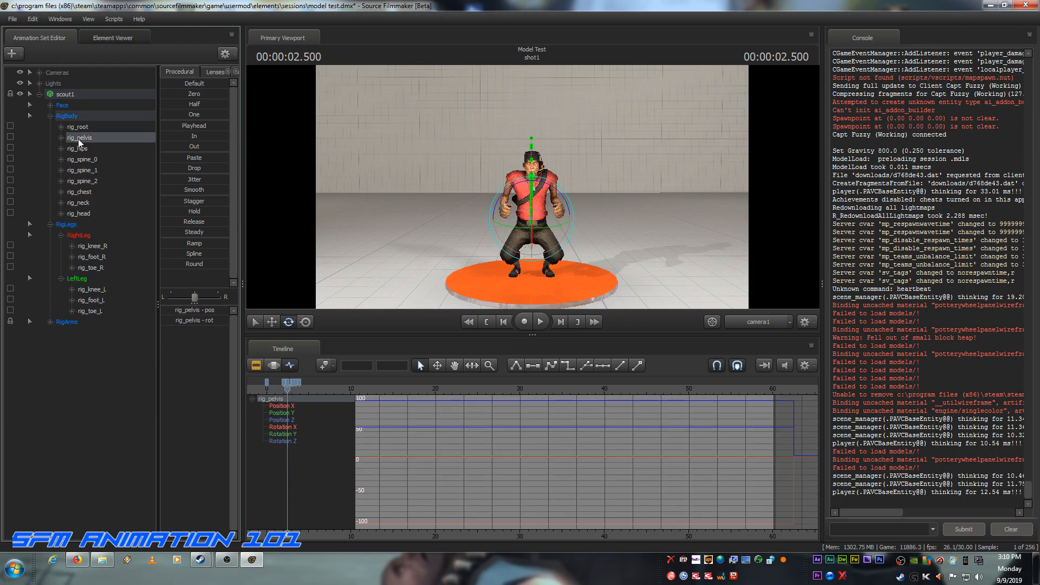
left_click(561, 322)
left_click(560, 322)
left_click(561, 322)
left_click(560, 322)
left_click(561, 322)
left_click(561, 322)
left_click(560, 322)
left_click(560, 322)
left_click(561, 322)
left_click(560, 322)
left_click(560, 323)
left_click(560, 322)
left_click(561, 323)
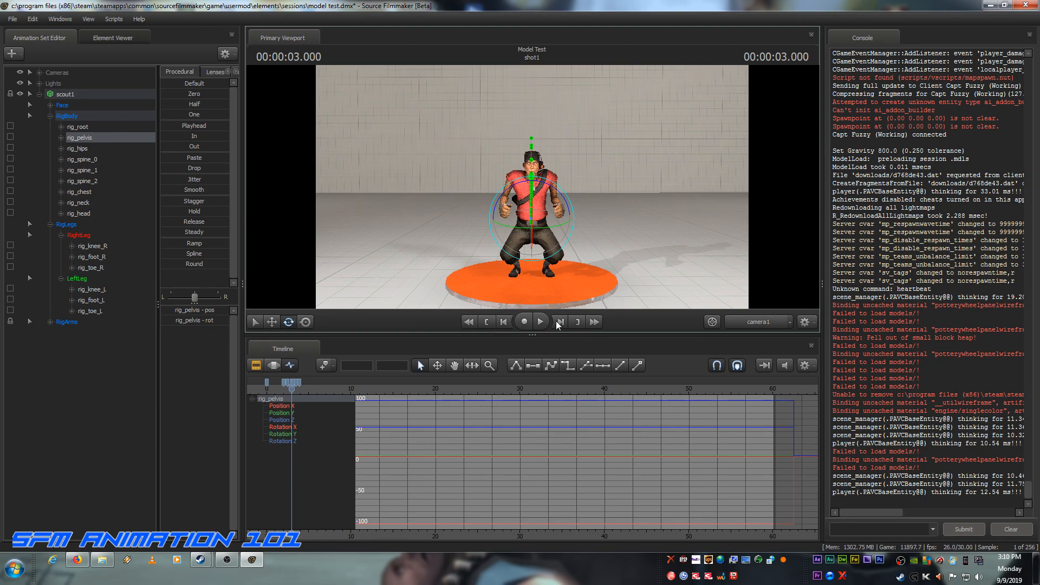
left_click(87, 256)
left_click(91, 301, "ctrl")
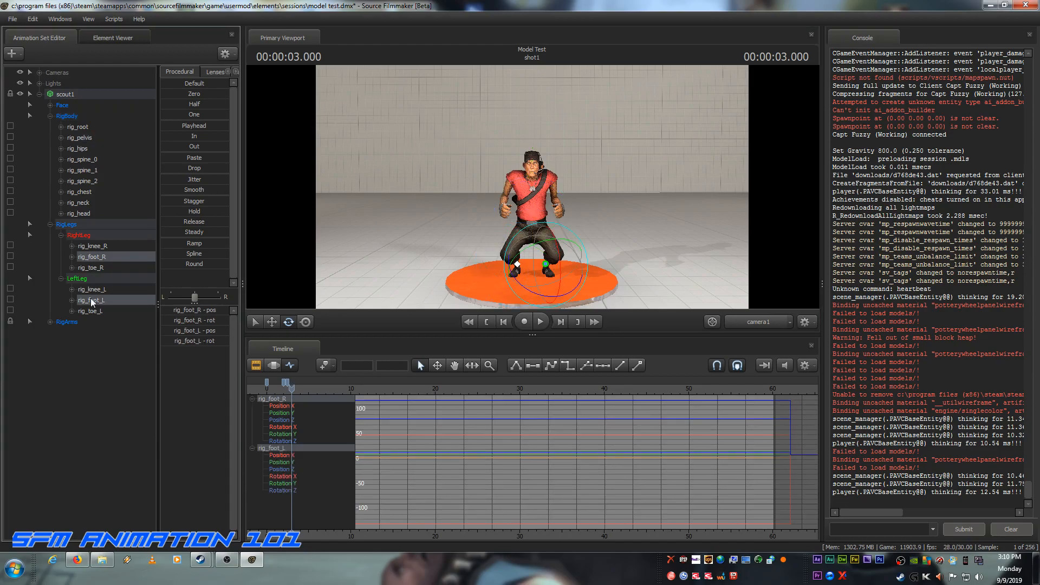
key("m")
Step: Using rig_pelvis as reference, move to the take-off frame at 3.066 s and key rig_foot_R and rig_foot_L there
left_click(86, 139)
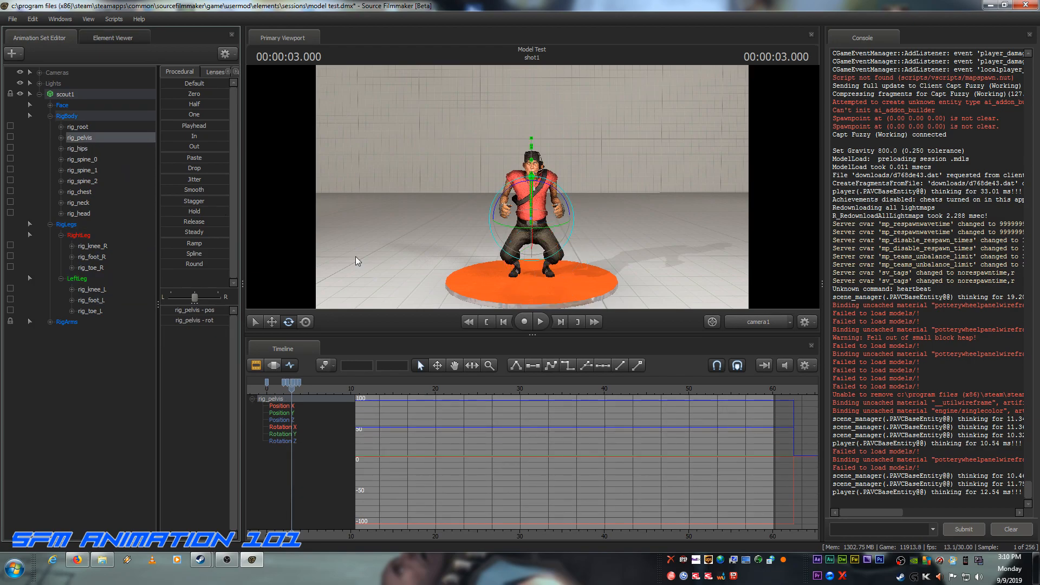
left_click(564, 323)
left_click(564, 322)
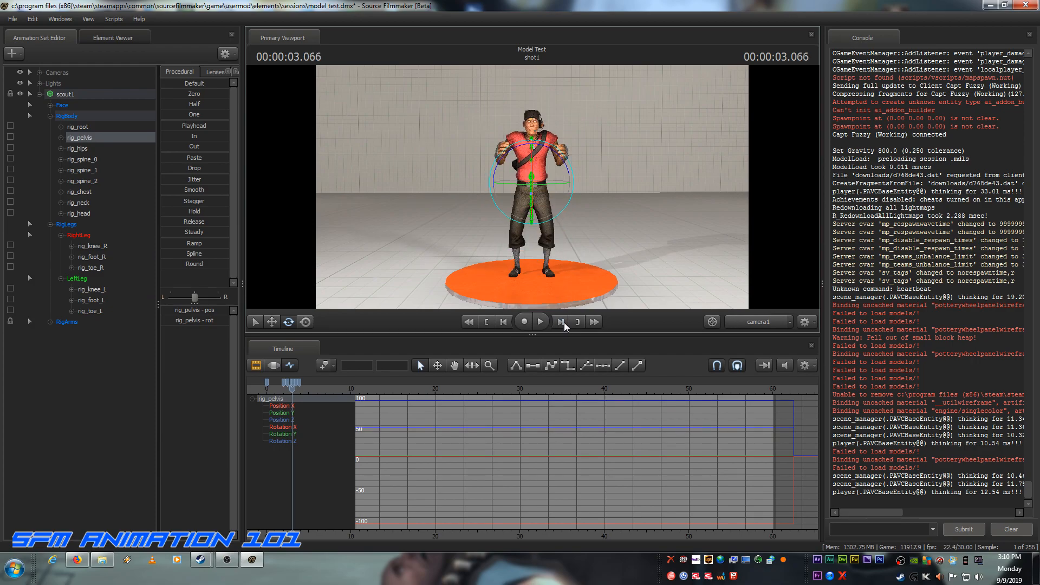
left_click(564, 322)
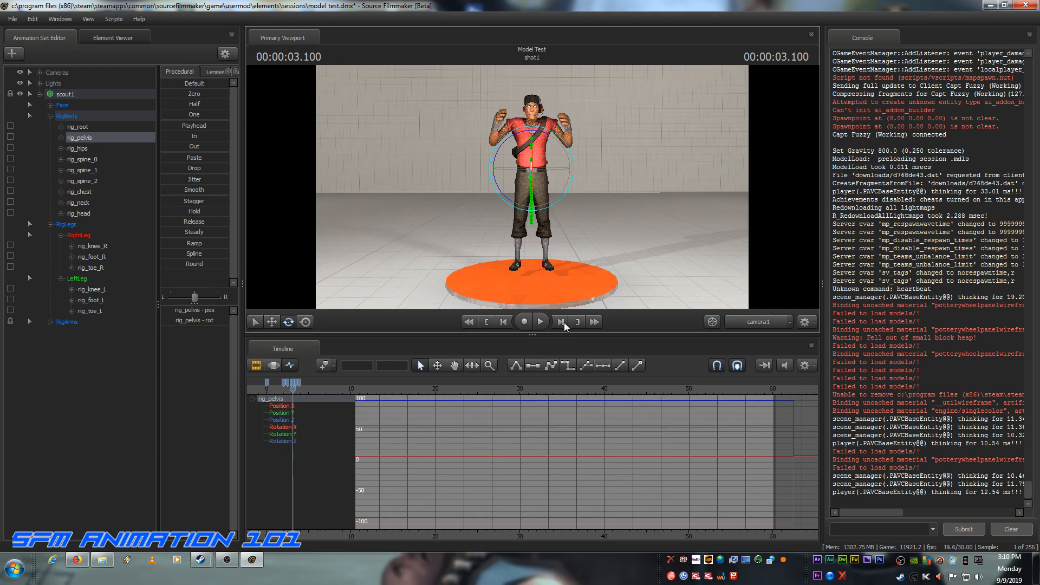
left_click(507, 324)
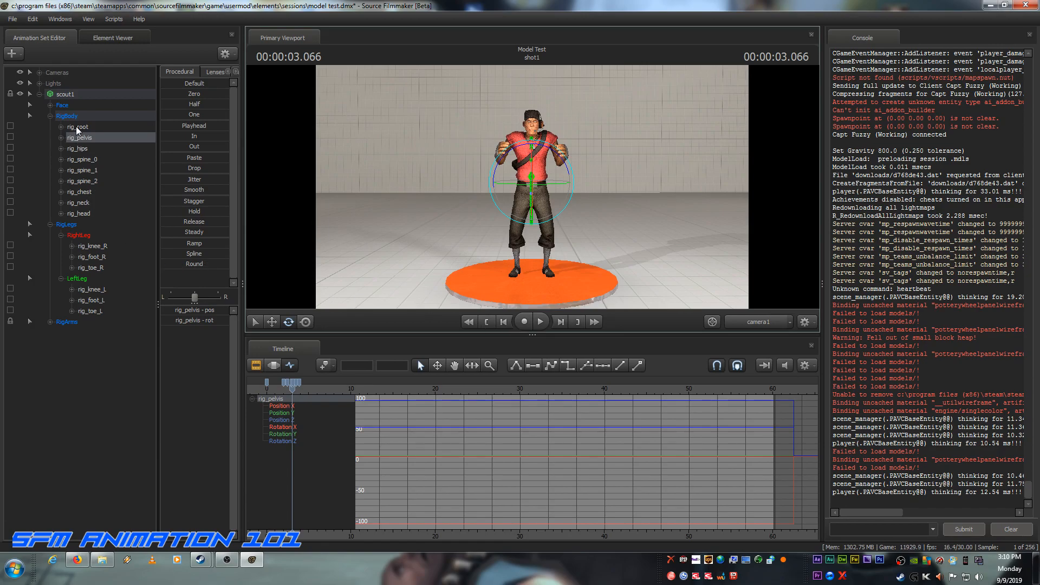
left_click(91, 256)
left_click(96, 302, "ctrl")
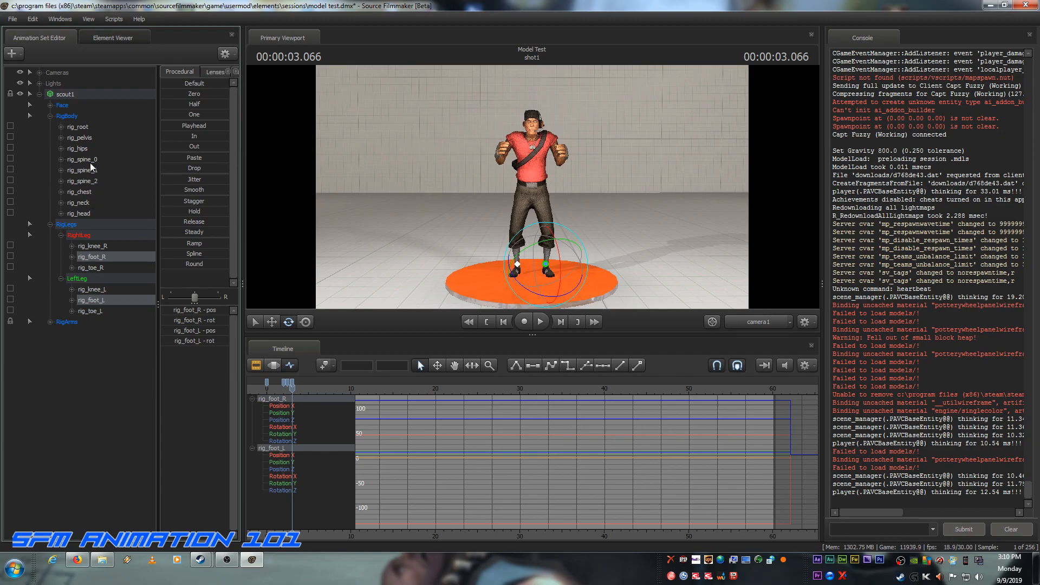
Step: Using rig_pelvis as reference, move the playhead to the airborne jump pose at 3.200 s
left_click(87, 137)
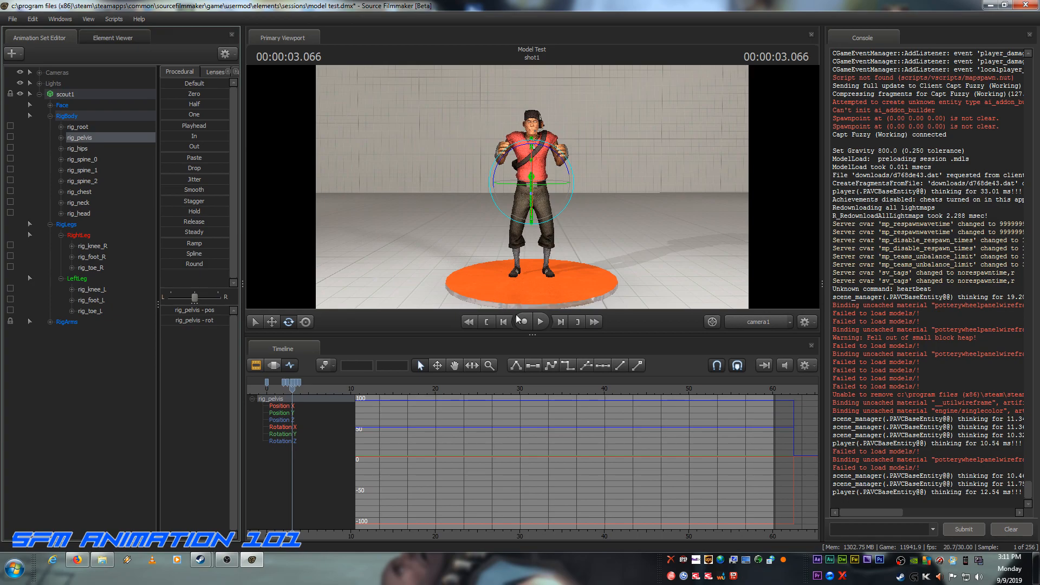
left_click(560, 322)
left_click(559, 322)
left_click(560, 322)
left_click(560, 322)
left_click(560, 323)
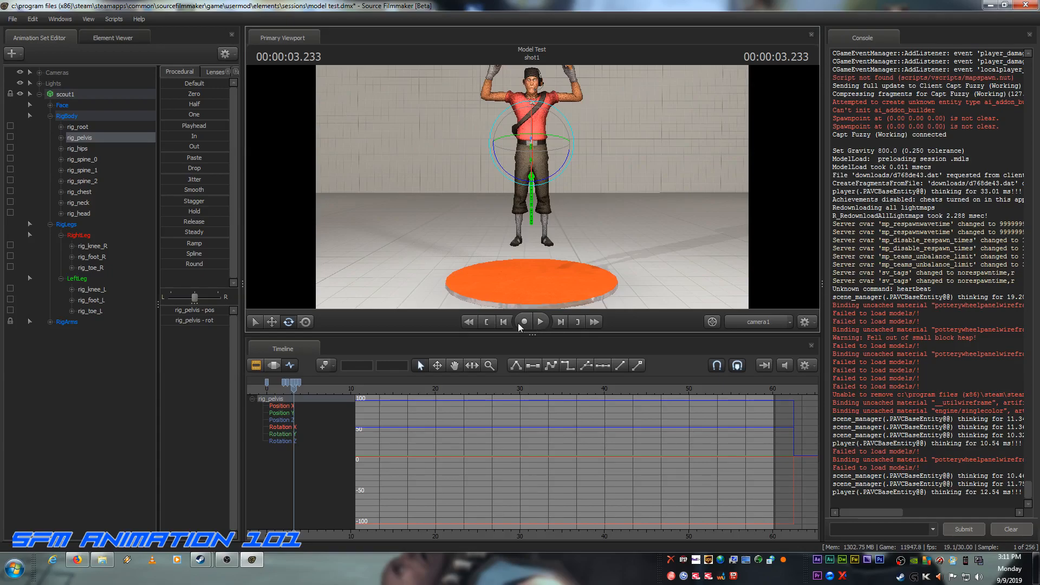
left_click(503, 323)
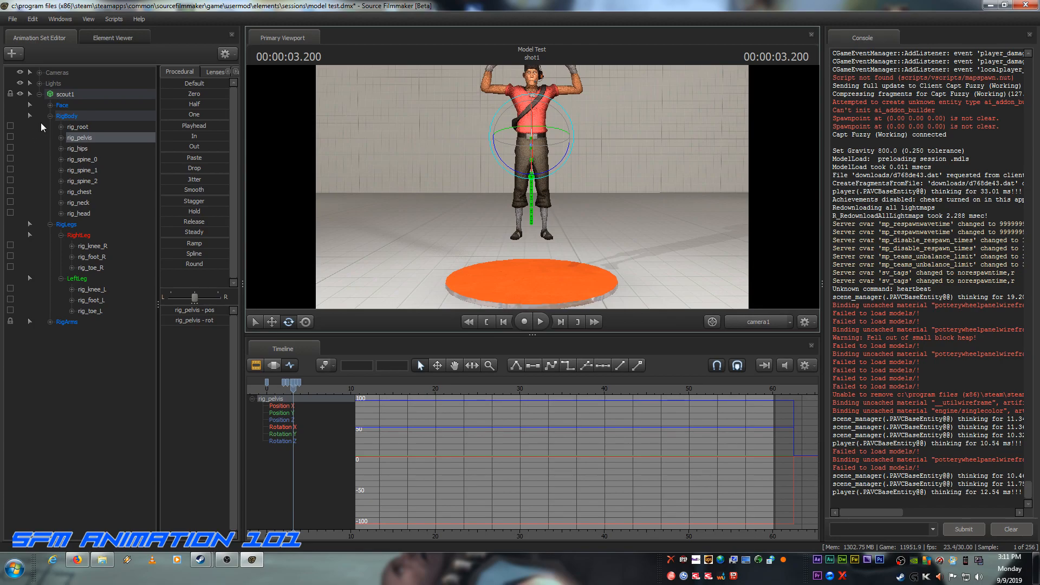
Step: Select rig_foot_R and rig_foot_L and, viewing through the Work Camera, rotate both feet so the toes point down at 3.200 s
left_click(98, 257)
left_click(96, 300, "ctrl")
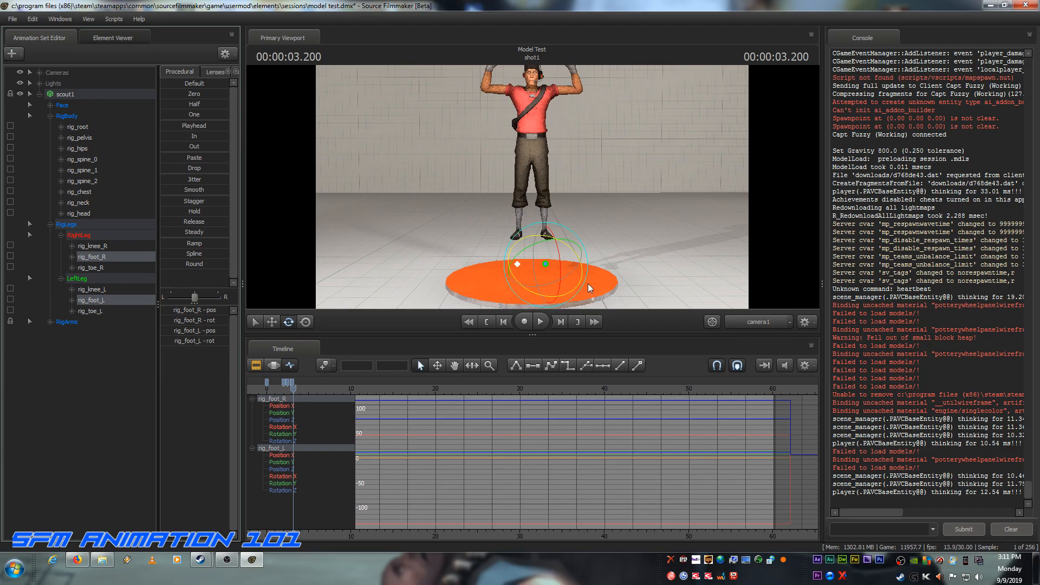
left_click(763, 327)
left_click_drag(645, 270, 682, 290)
left_click_drag(532, 184, 607, 167)
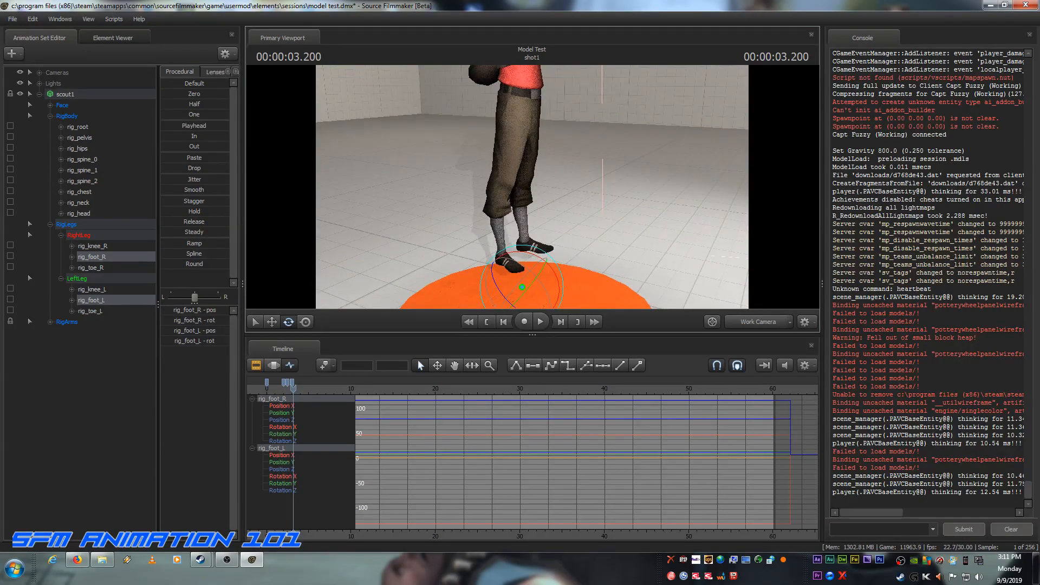
left_click_drag(657, 235, 535, 191)
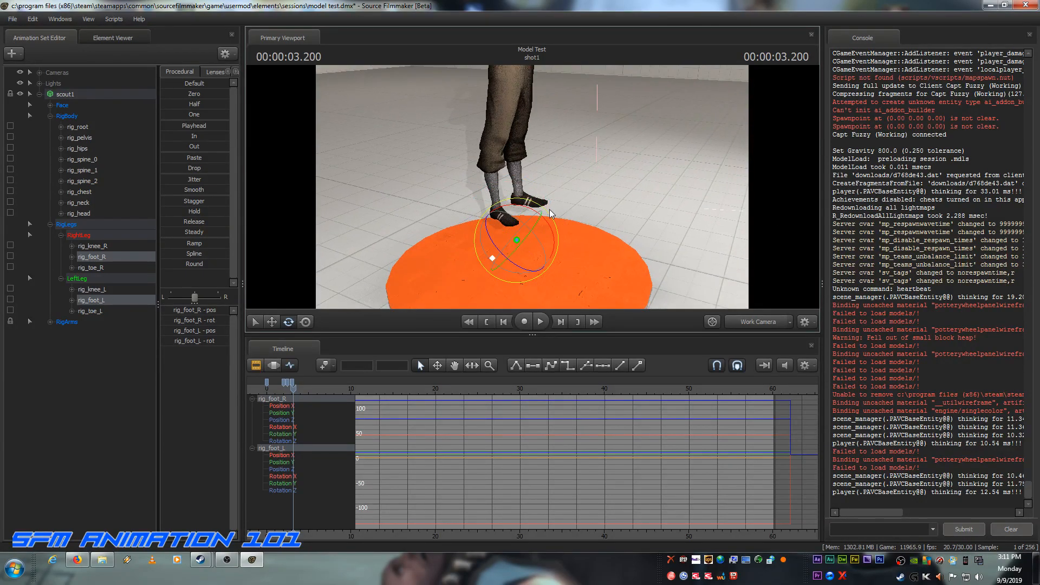
left_click_drag(551, 232, 552, 245)
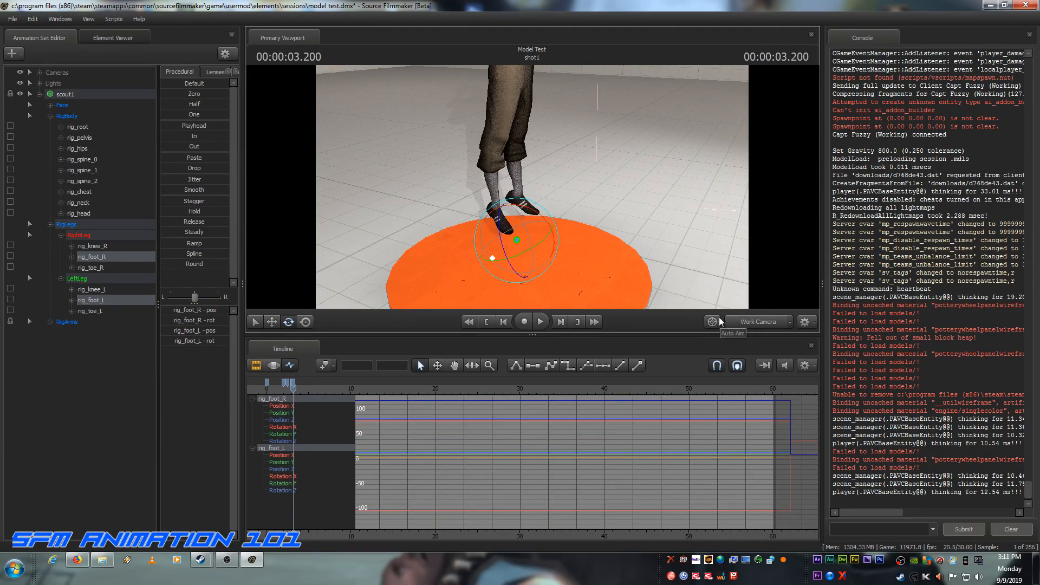
Step: With rig_pelvis selected, step through the descent between 3.200 s and 3.333 s to examine where the feet land
left_click(85, 136)
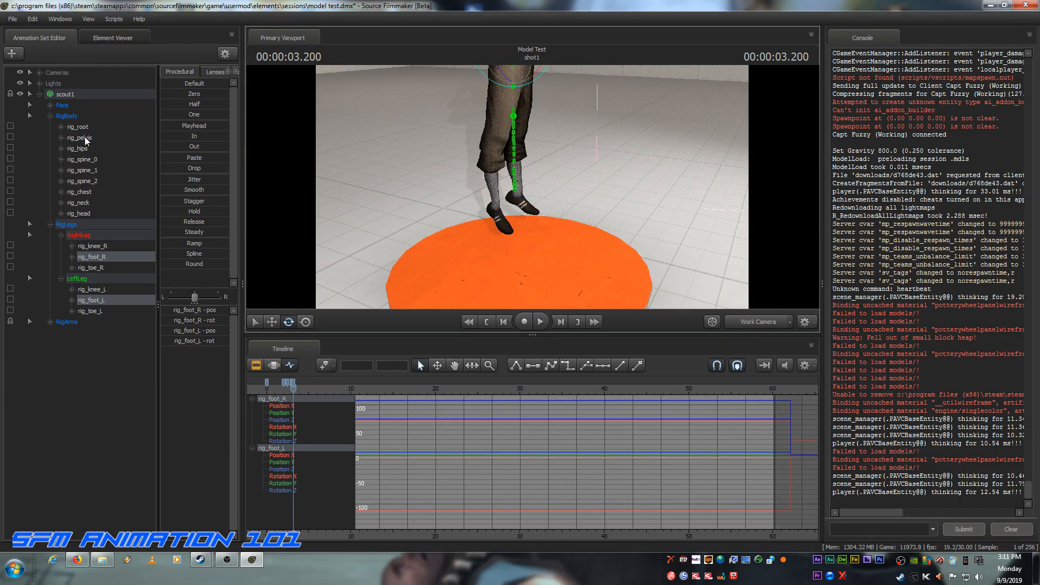
left_click(561, 322)
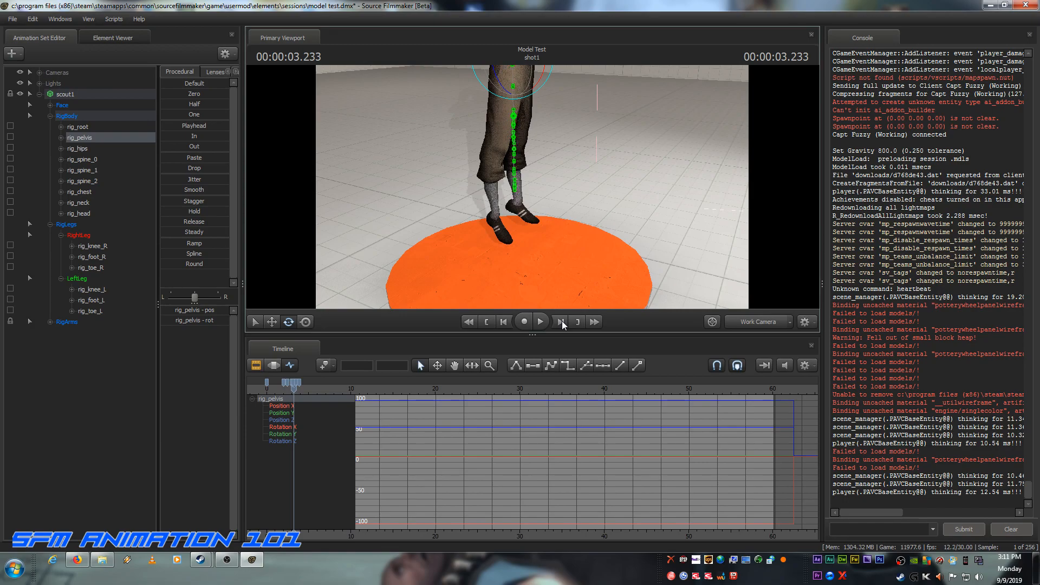
left_click(561, 321)
left_click(561, 321)
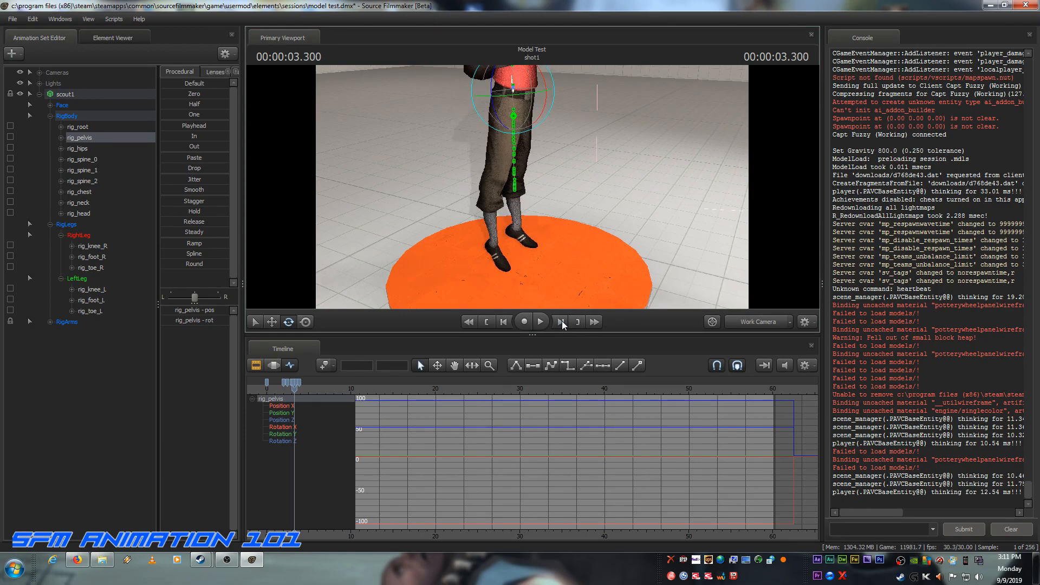
left_click(561, 321)
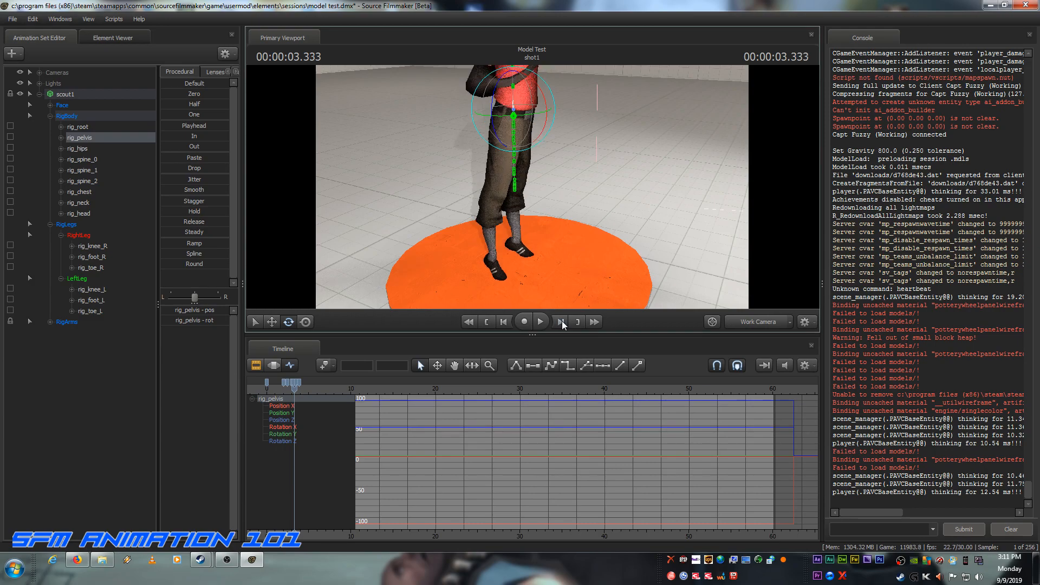
left_click(504, 321)
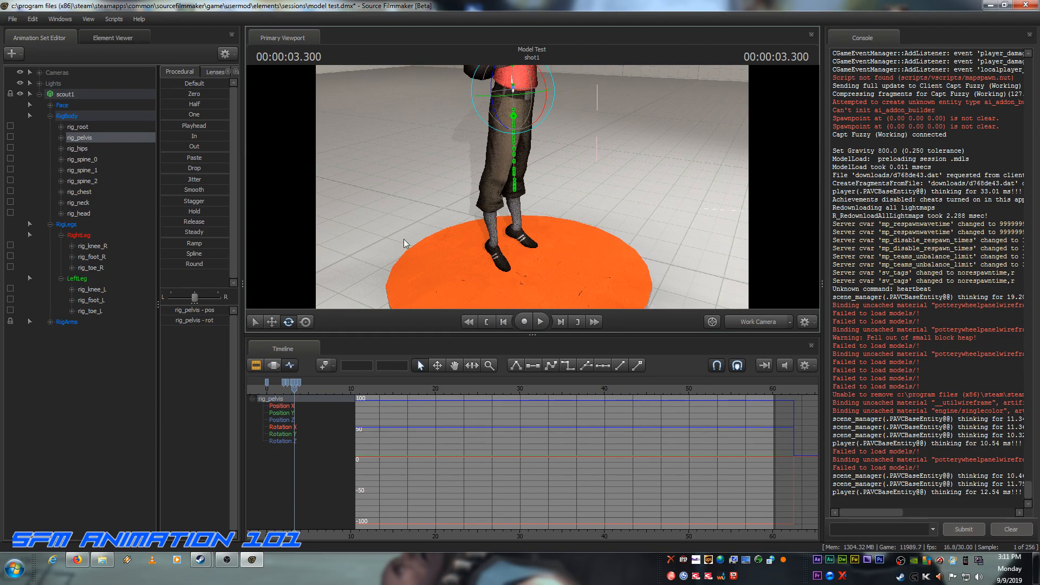
left_click(503, 322)
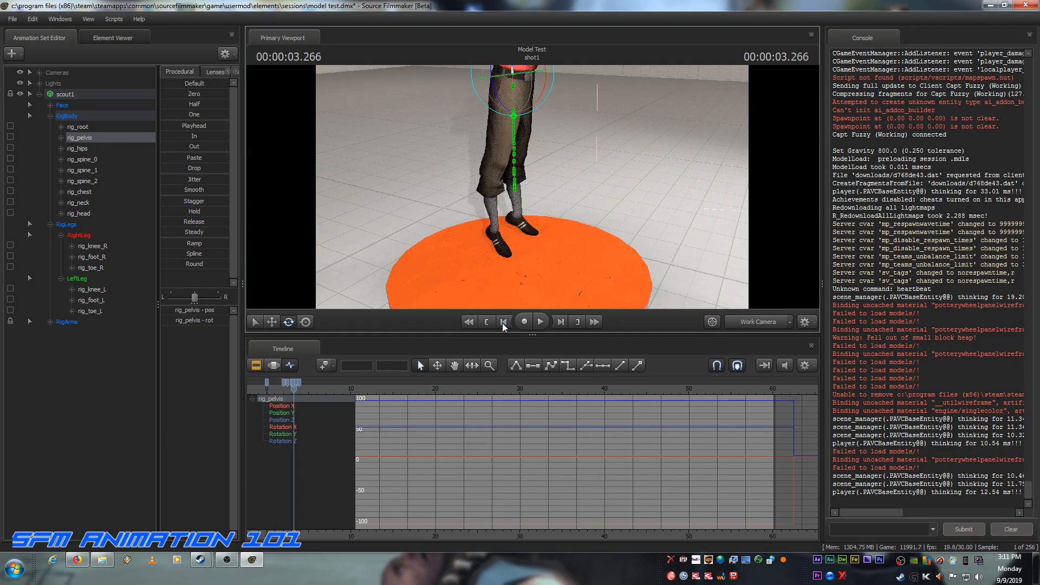
left_click(504, 322)
left_click(503, 321)
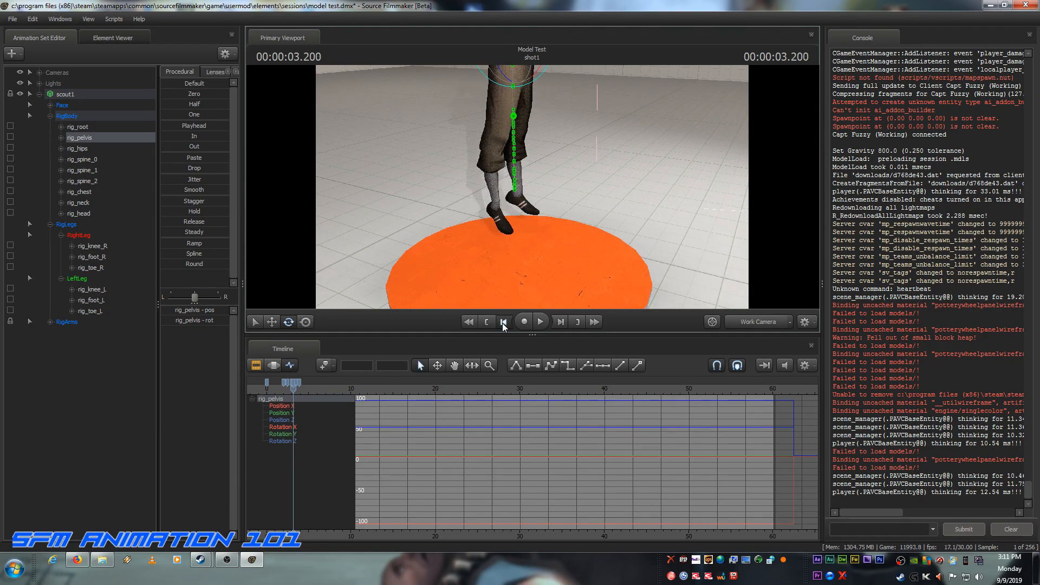
left_click(503, 321)
left_click(560, 322)
Step: Select rig_foot_R and rig_foot_L, advance to the landing at 3.366 s and rotate both feet back flat on the orange platform
left_click(96, 258)
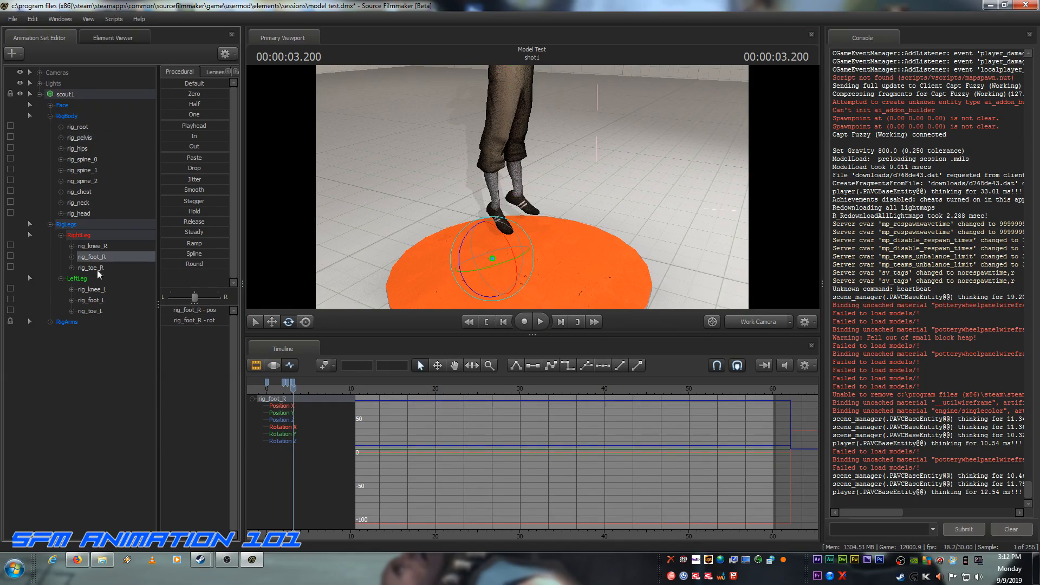
left_click(92, 301, "ctrl")
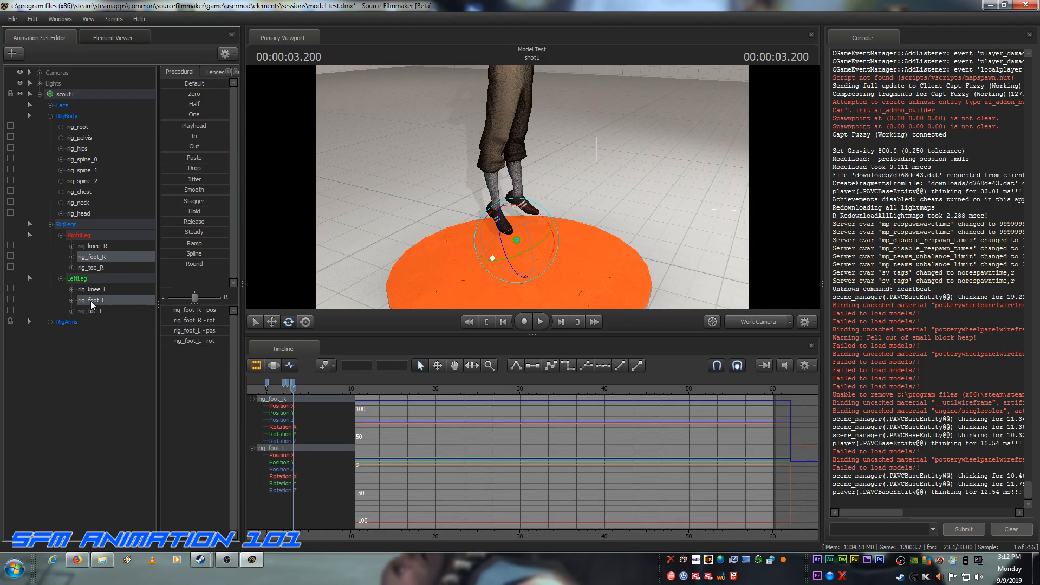
left_click(560, 321)
left_click(560, 321)
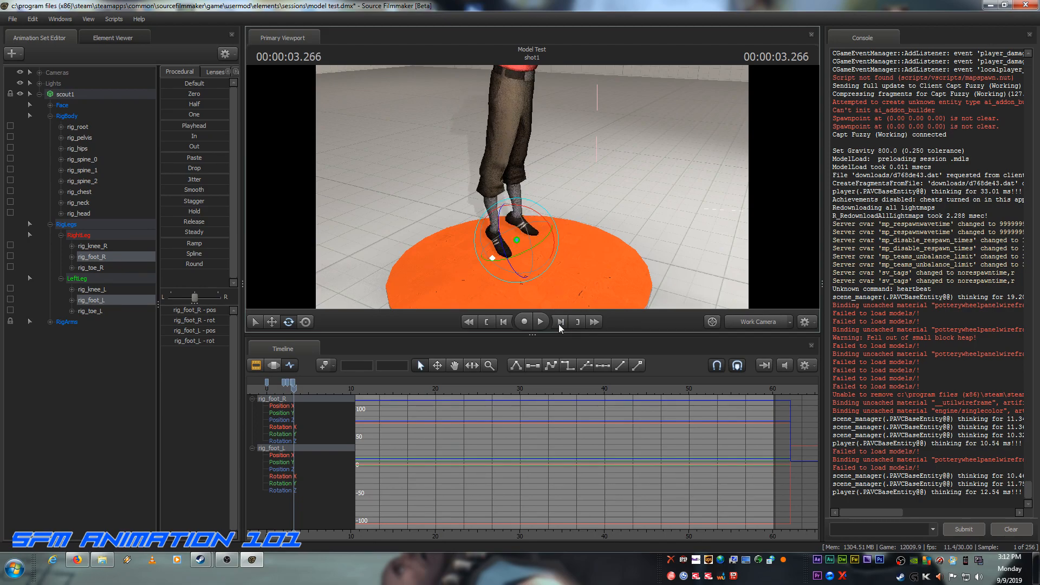
left_click(560, 326)
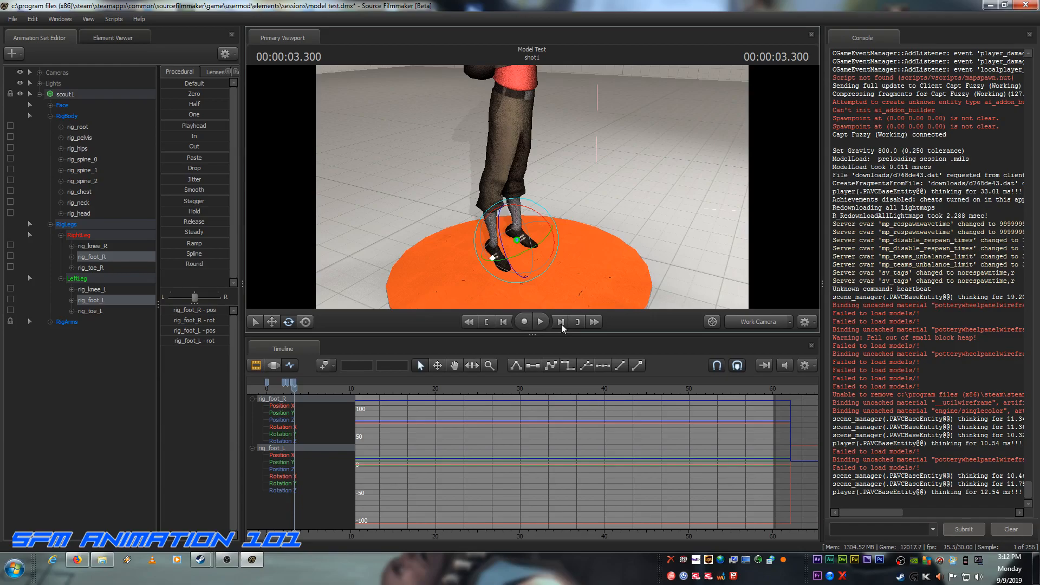
left_click(561, 324)
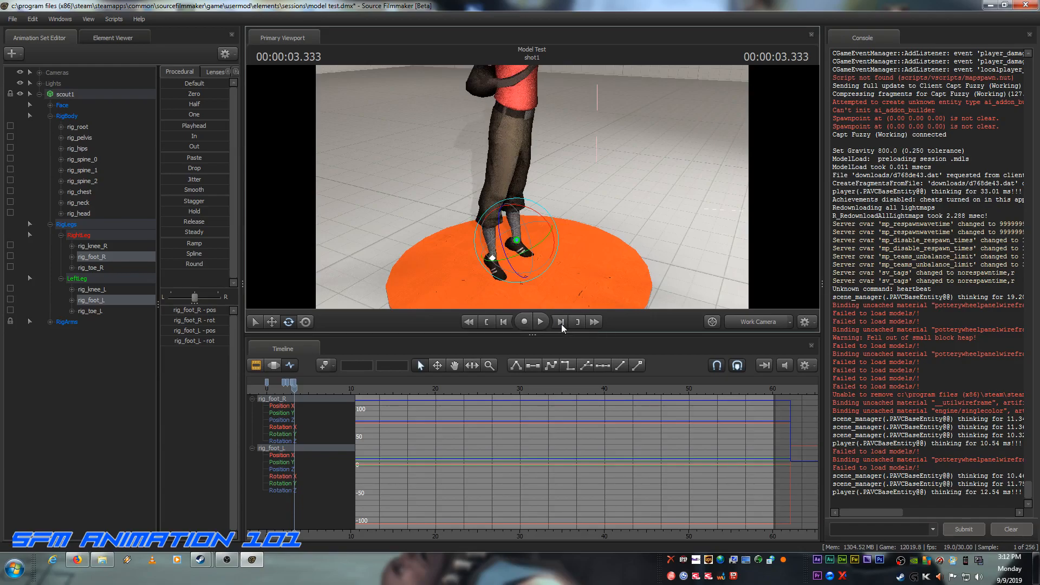
left_click(561, 324)
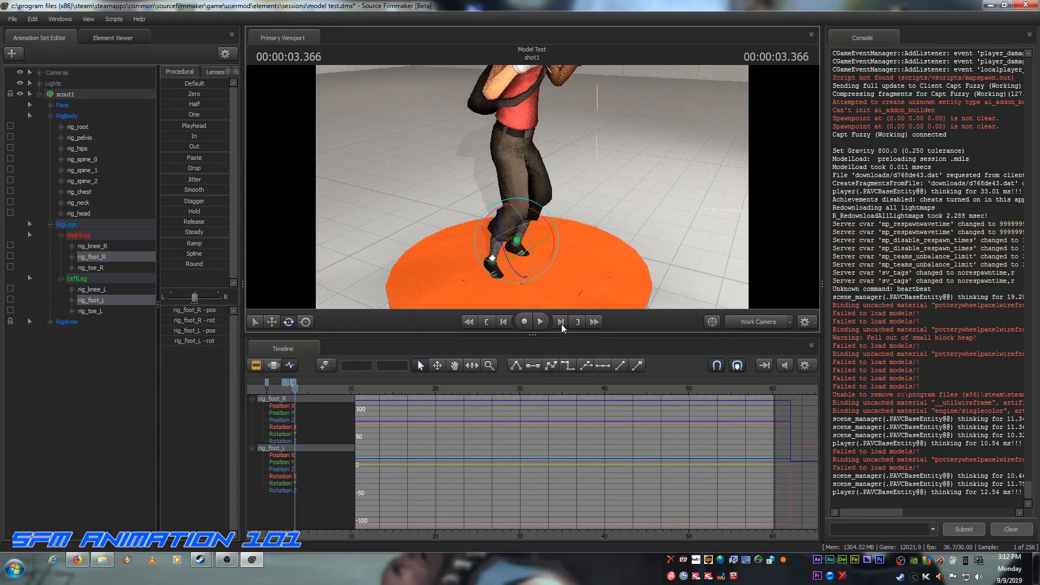
left_click(561, 324)
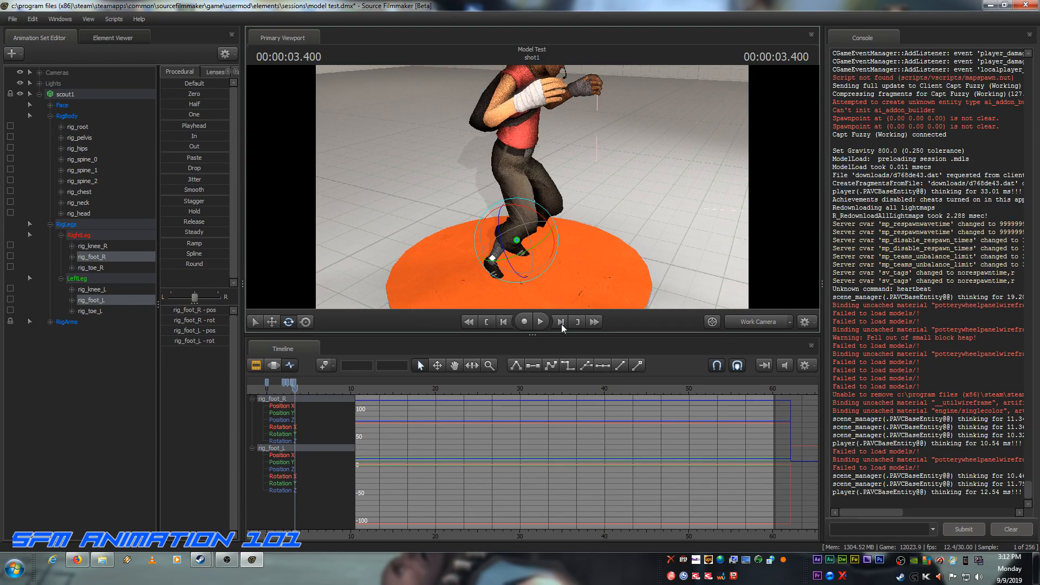
left_click(503, 322)
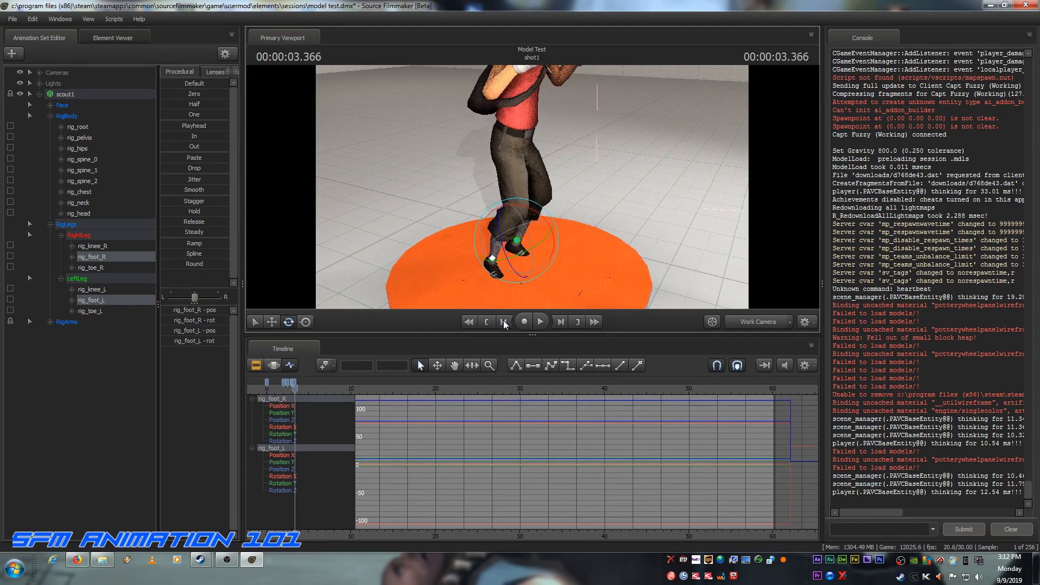
left_click(504, 322)
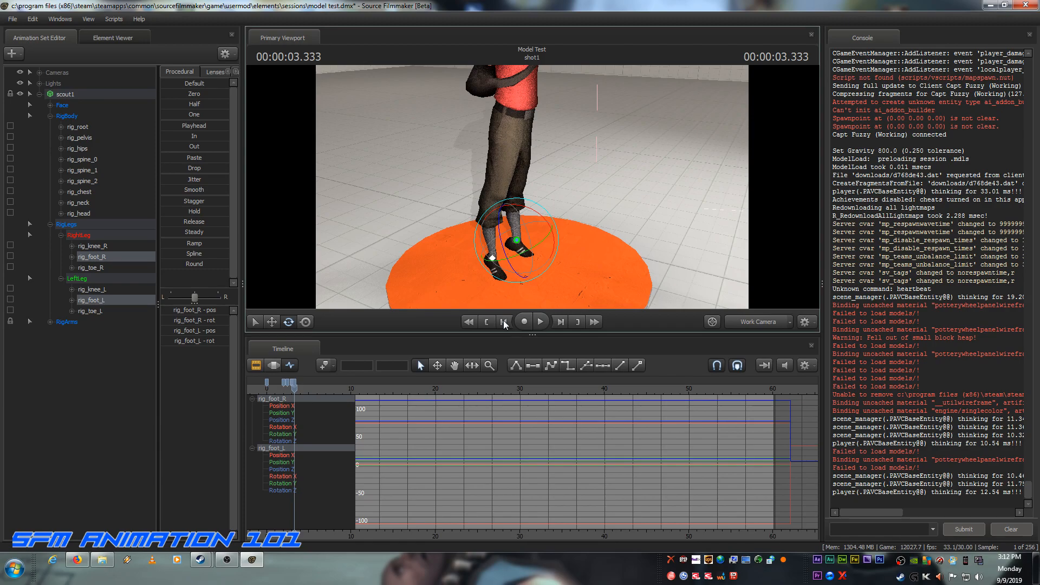
left_click(560, 321)
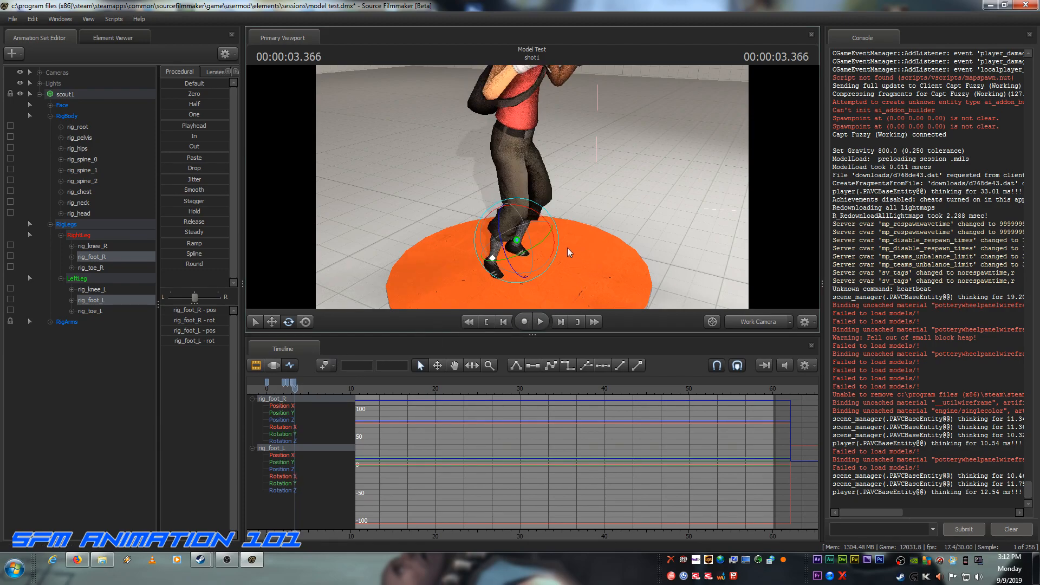
left_click_drag(556, 242, 554, 229)
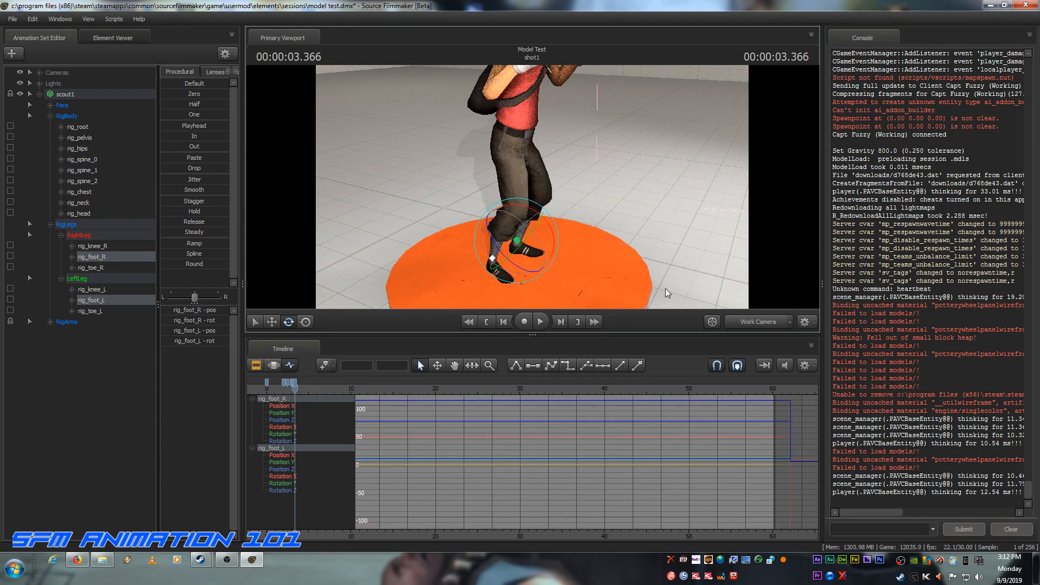
Step: Step frame by frame from the landing at 3.366 s to 3.900 s to examine the feet as the scout stands up
left_click(560, 323)
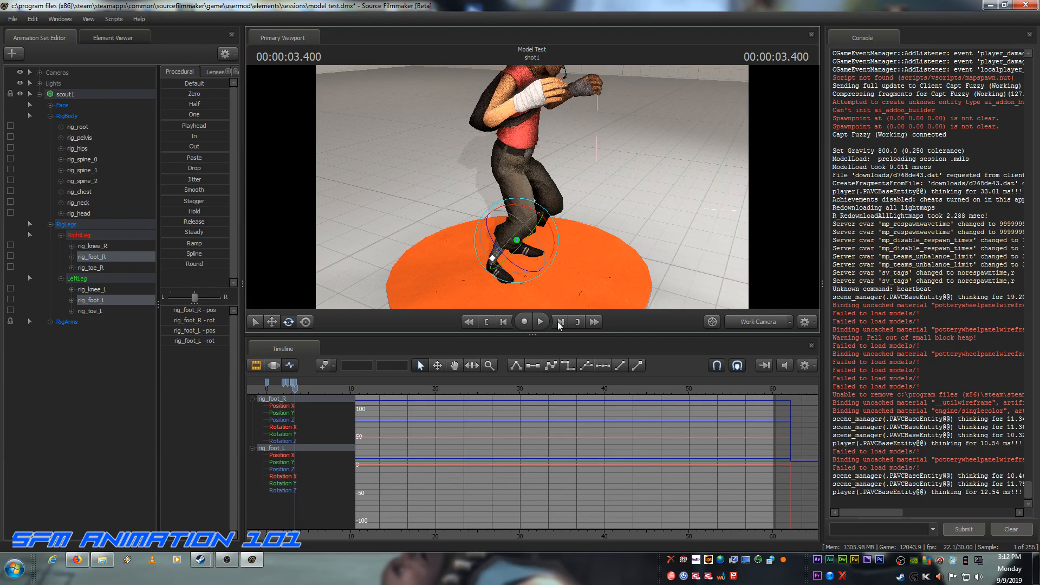
left_click(560, 323)
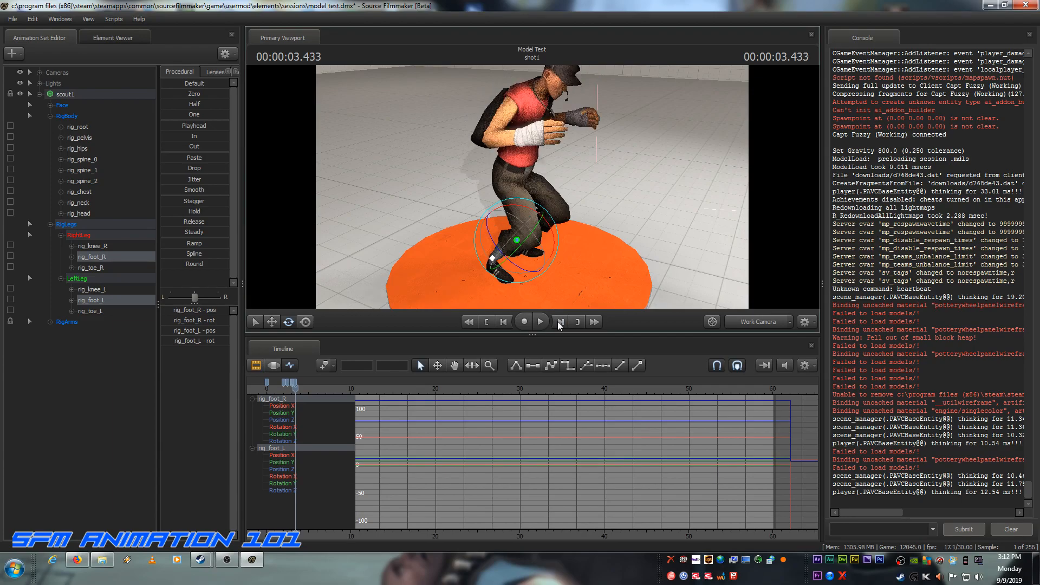
left_click(560, 323)
left_click(560, 322)
left_click(560, 323)
left_click(560, 322)
left_click(560, 323)
left_click(560, 323)
left_click(560, 323)
left_click(560, 323)
left_click(559, 323)
left_click(560, 322)
left_click(560, 323)
left_click(560, 323)
left_click(559, 322)
left_click(560, 323)
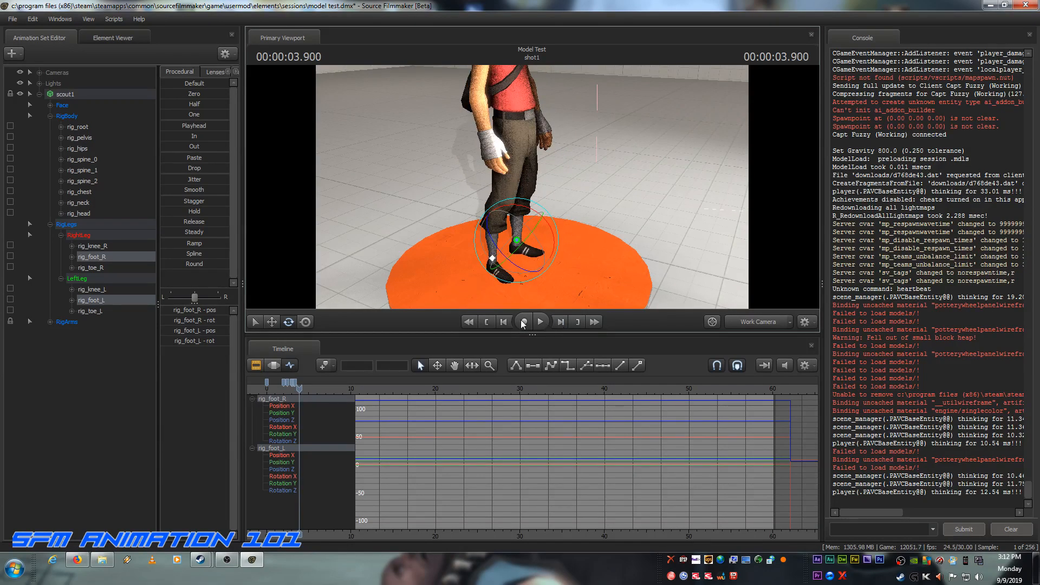
Step: Switch the viewport to camera1 and play the shot from its start to review the jump, stopping after the landing
left_click(761, 322)
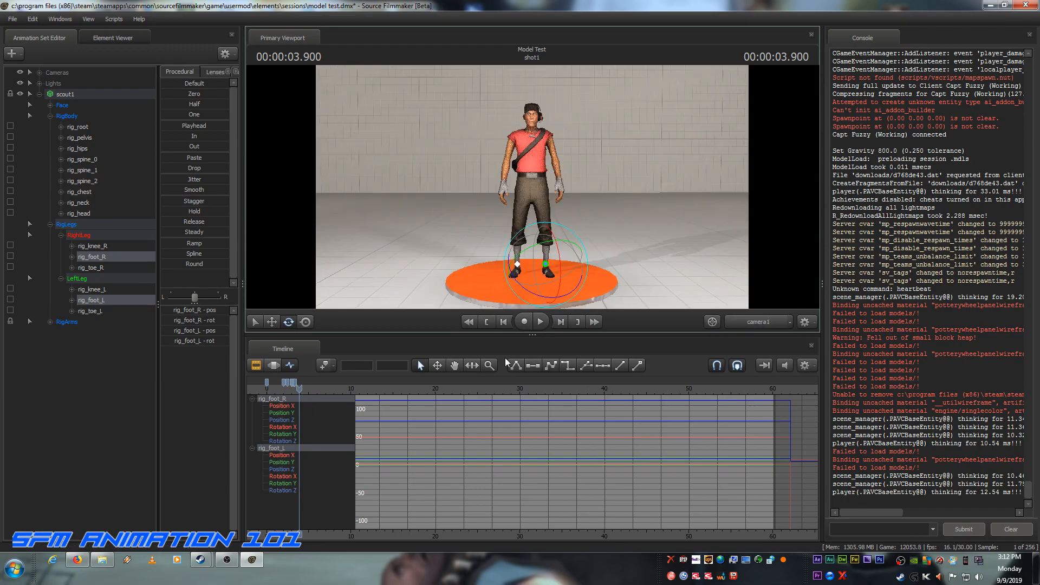
left_click(486, 322)
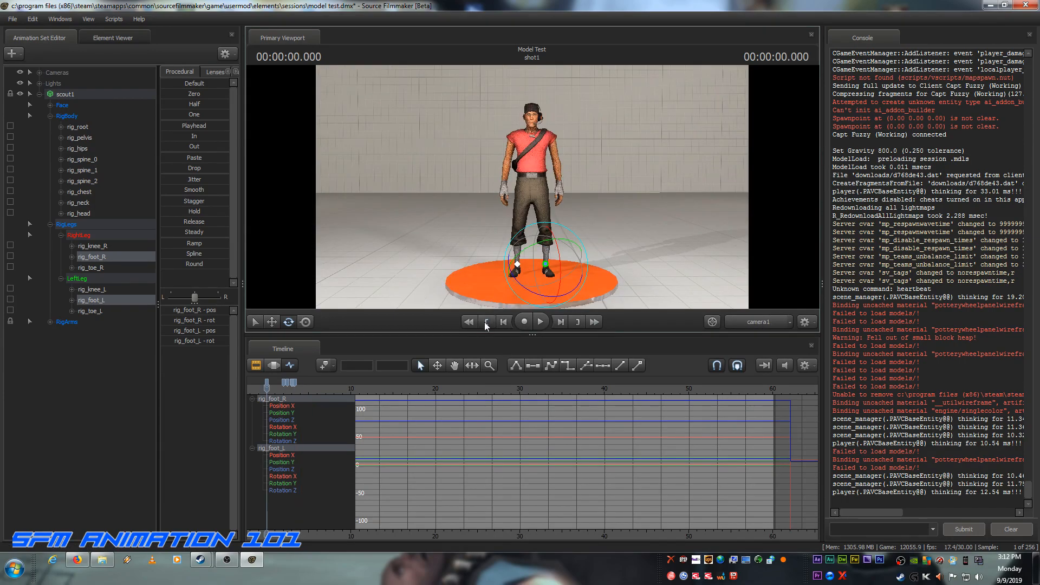
left_click(540, 322)
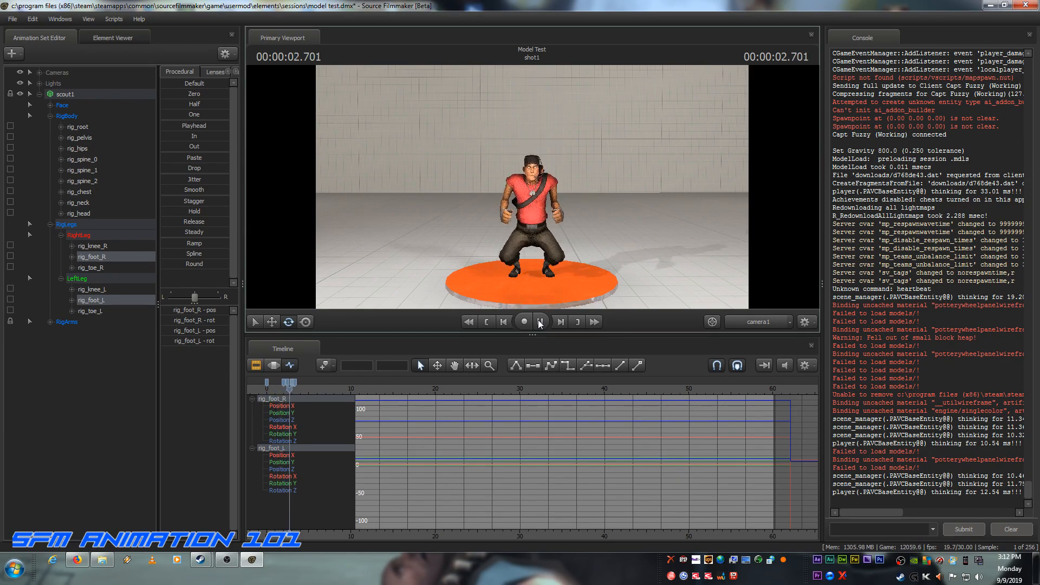
left_click(540, 322)
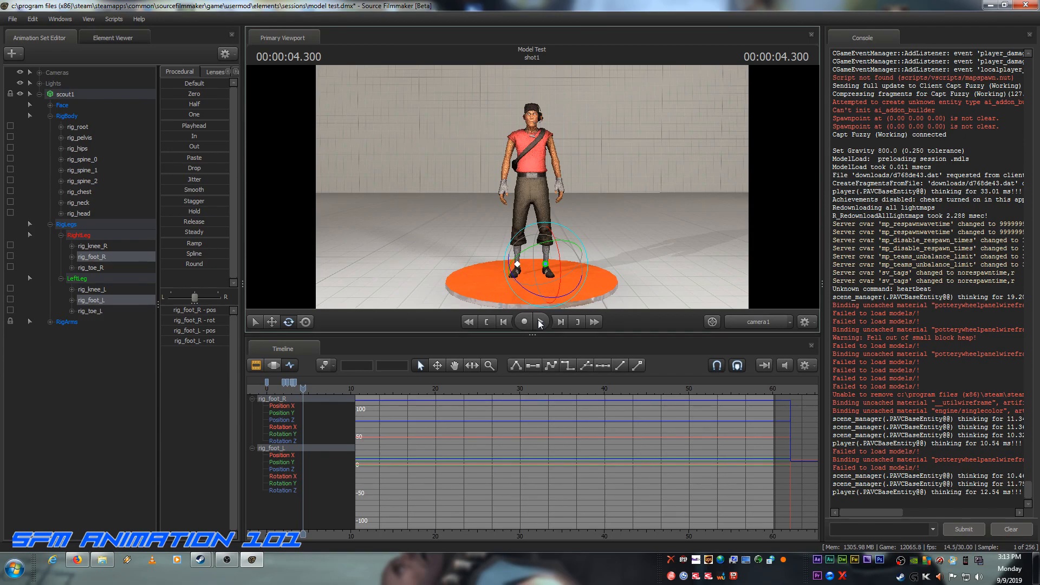
Step: Move the playhead to the airborne pose at 3.200 s and move rig_pelvis straight up to raise the peak of the jump
left_click_drag(302, 393, 292, 384)
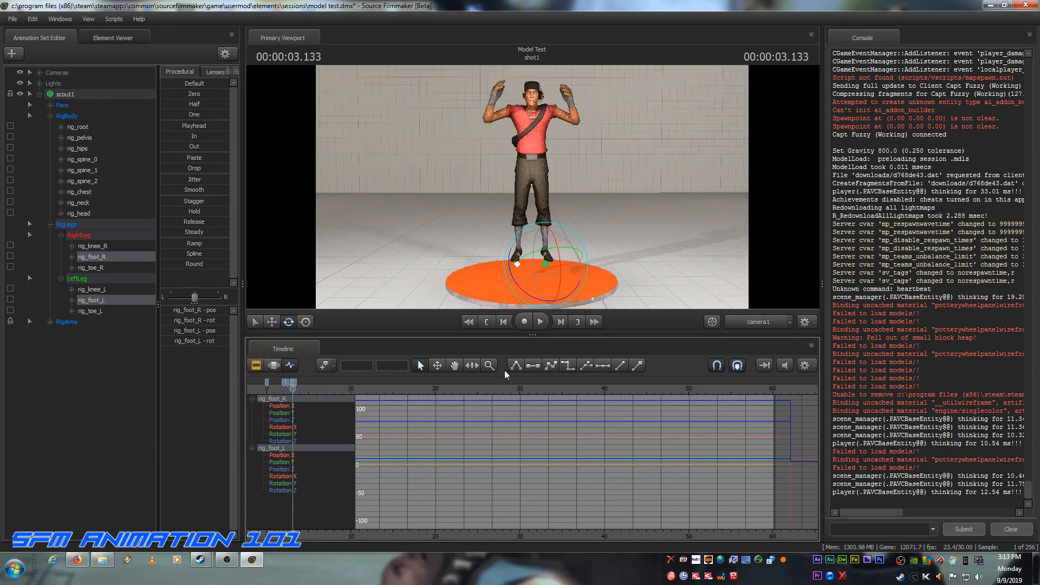
left_click(558, 324)
left_click(557, 323)
left_click(558, 324)
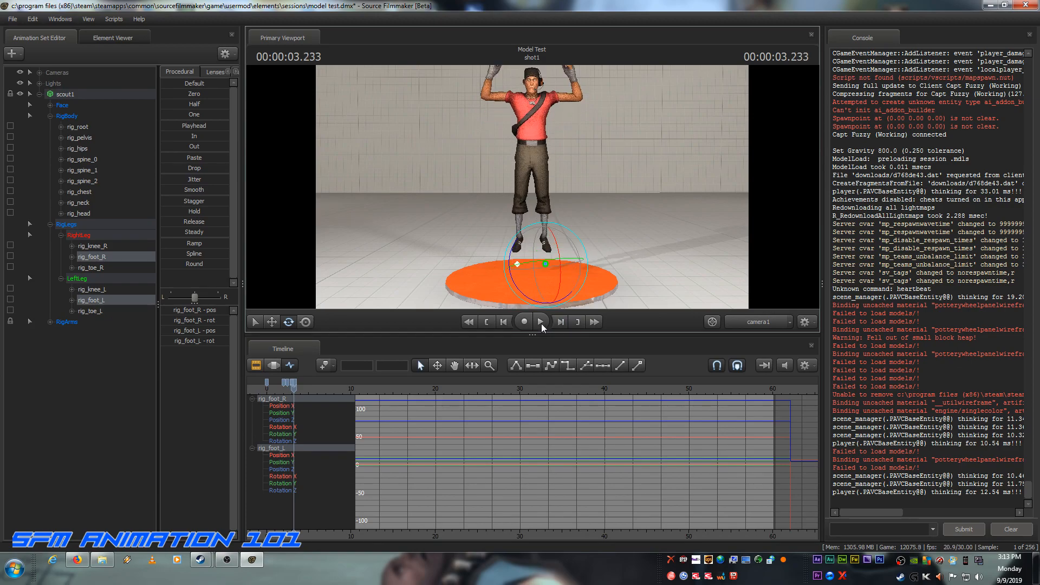
left_click(505, 323)
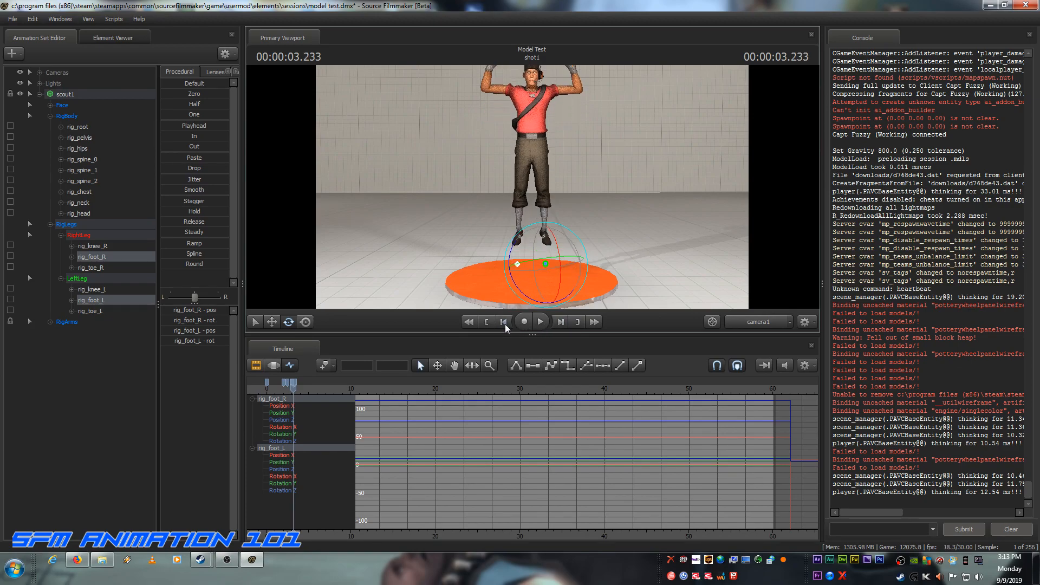
left_click(83, 139)
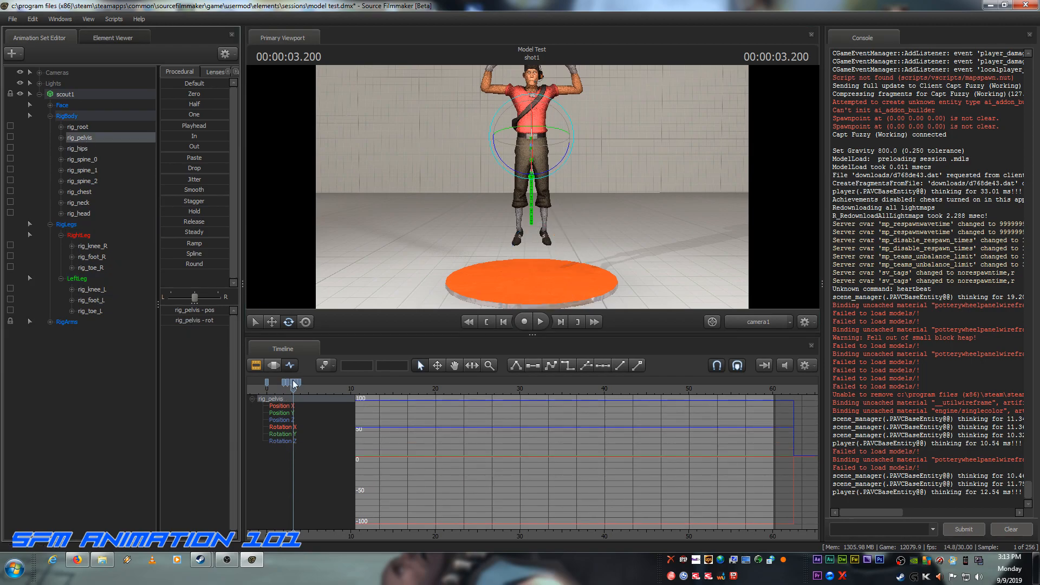
left_click(271, 321)
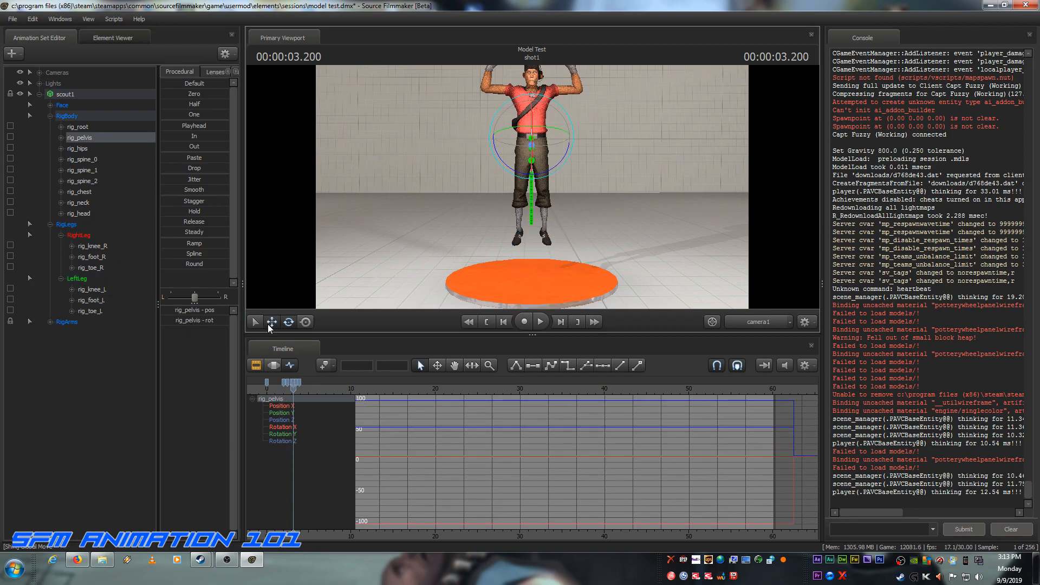
left_click_drag(534, 99, 531, 79)
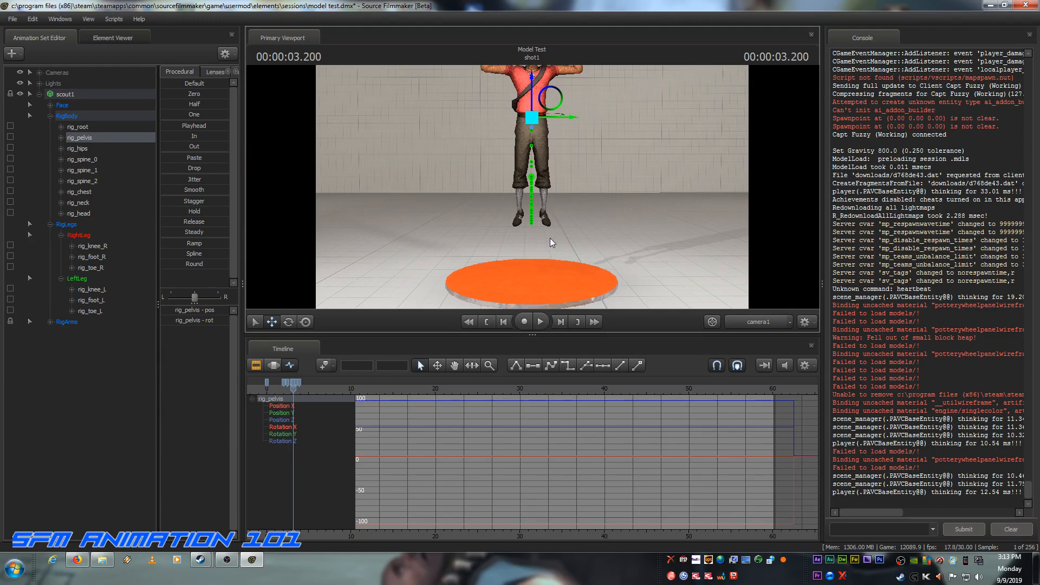
Step: Play the shot from the start to review the higher jump, stopping after the landing
left_click(485, 322)
left_click(540, 321)
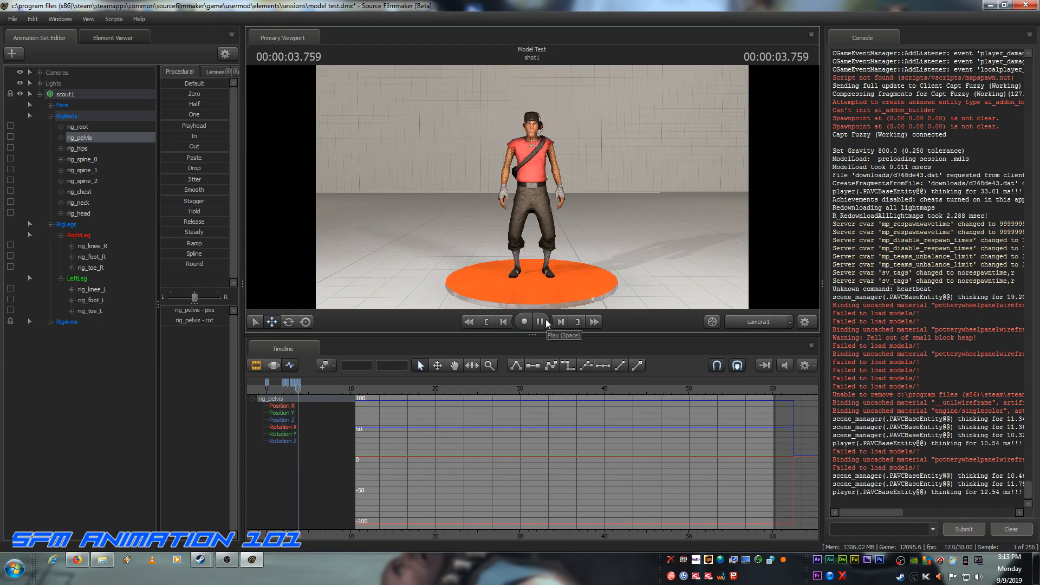
left_click(541, 322)
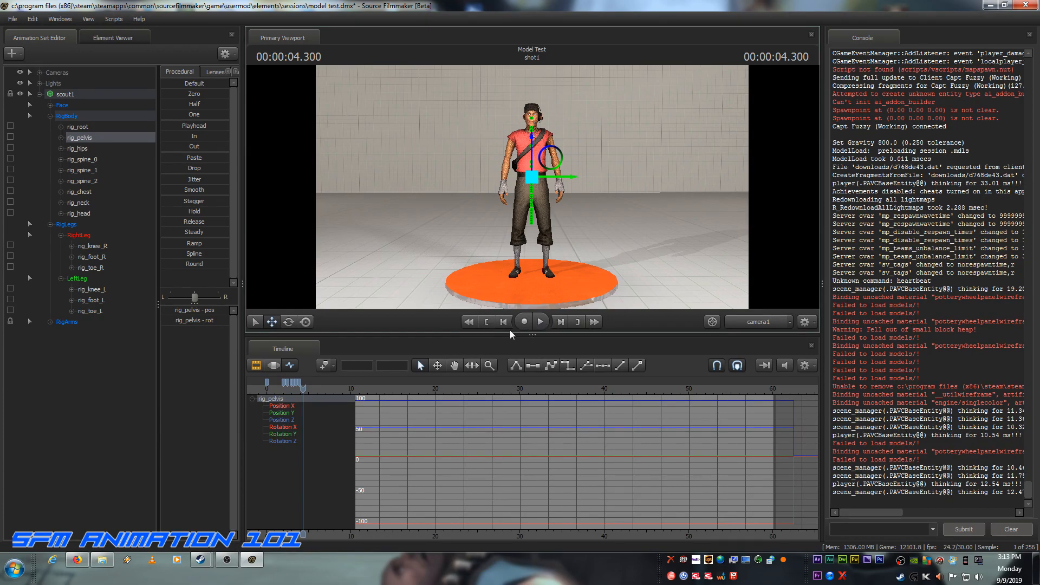
Step: Deselect rig_pelvis, show the timeline in the Clip Editor and play the shot from its start without manipulators in view
left_click(487, 322)
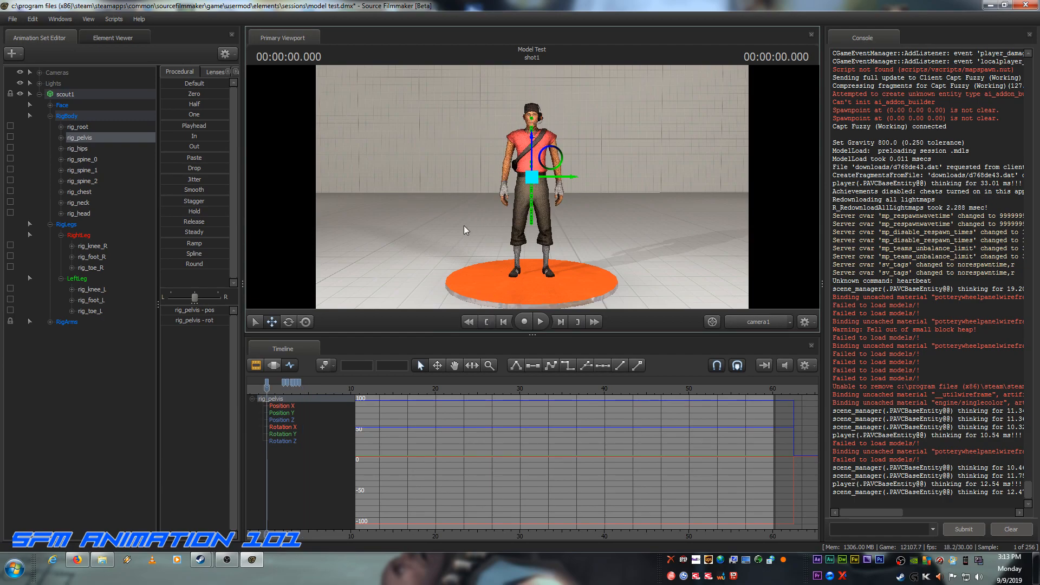
left_click(79, 435)
left_click(256, 365)
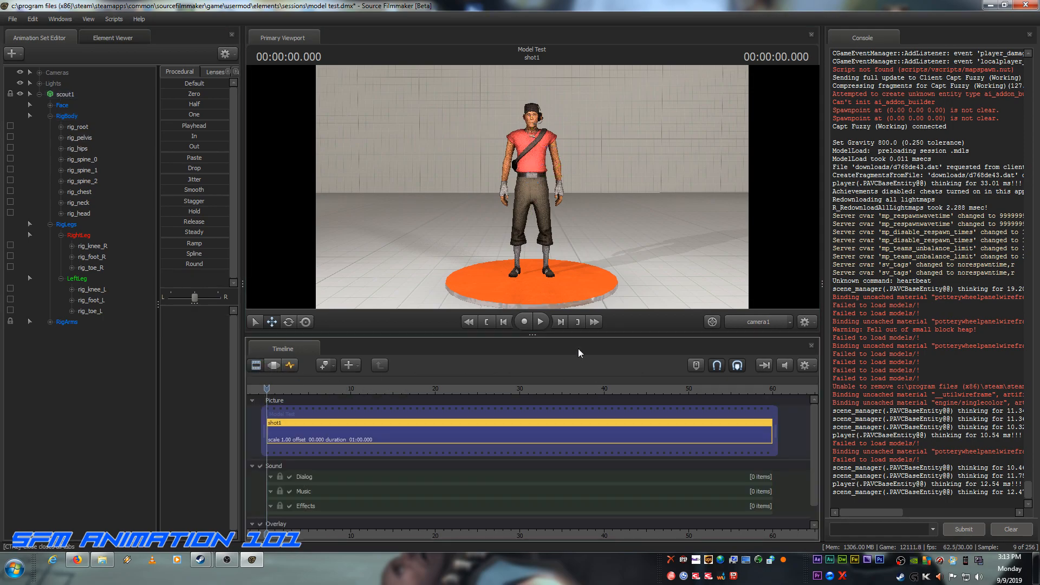
left_click(538, 321)
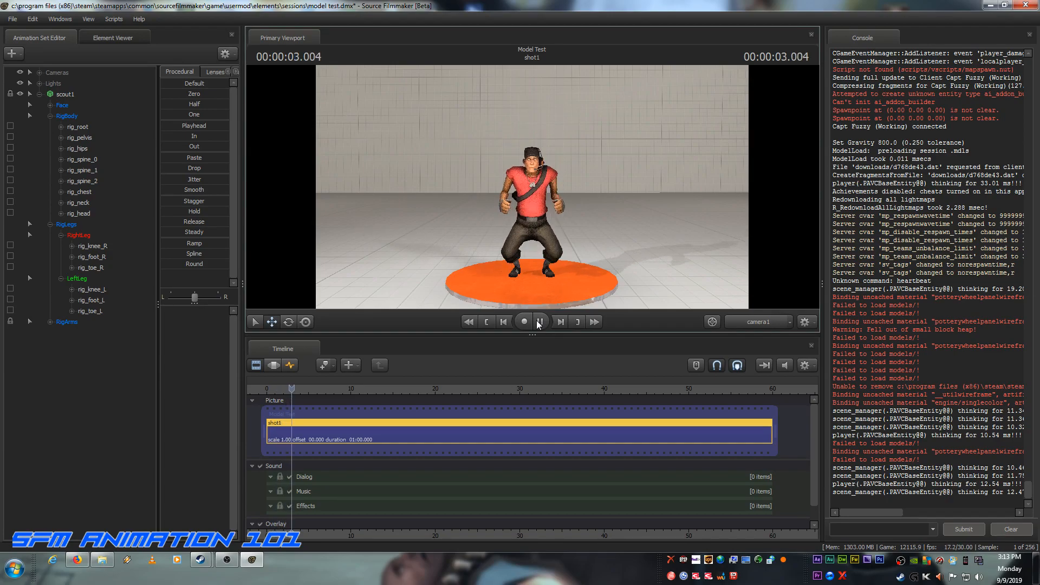
left_click(539, 322)
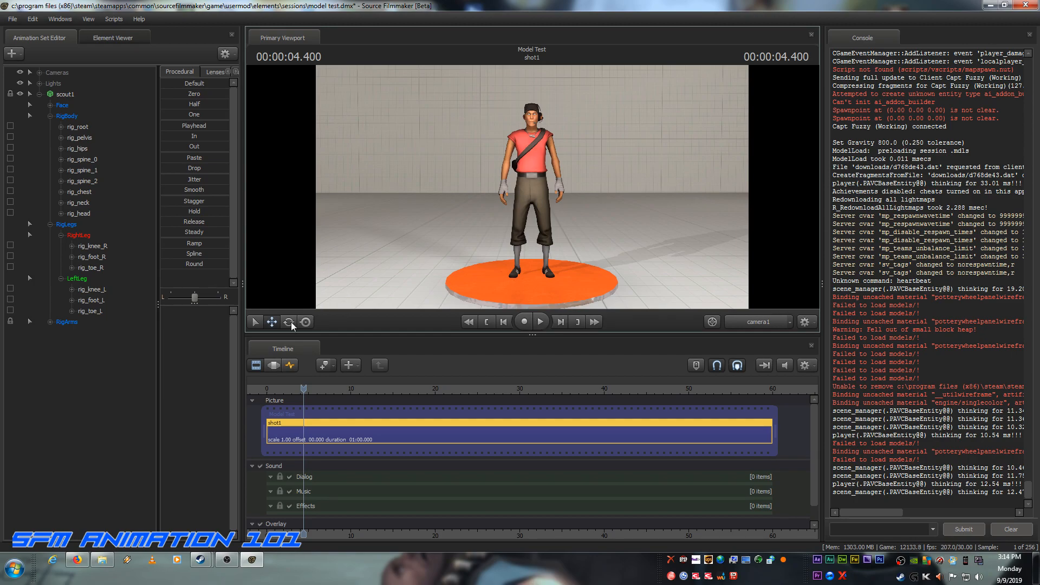
Step: Switch to Firefox to consult the Wikipedia article on the twelve basic principles of animation, then return to Source Filmmaker
left_click(76, 561)
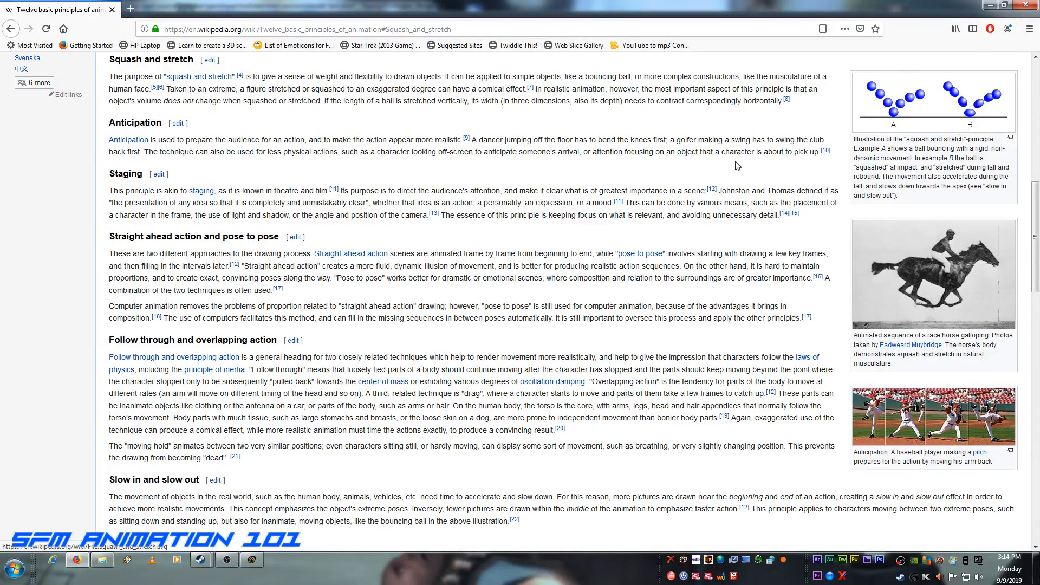
left_click(987, 5)
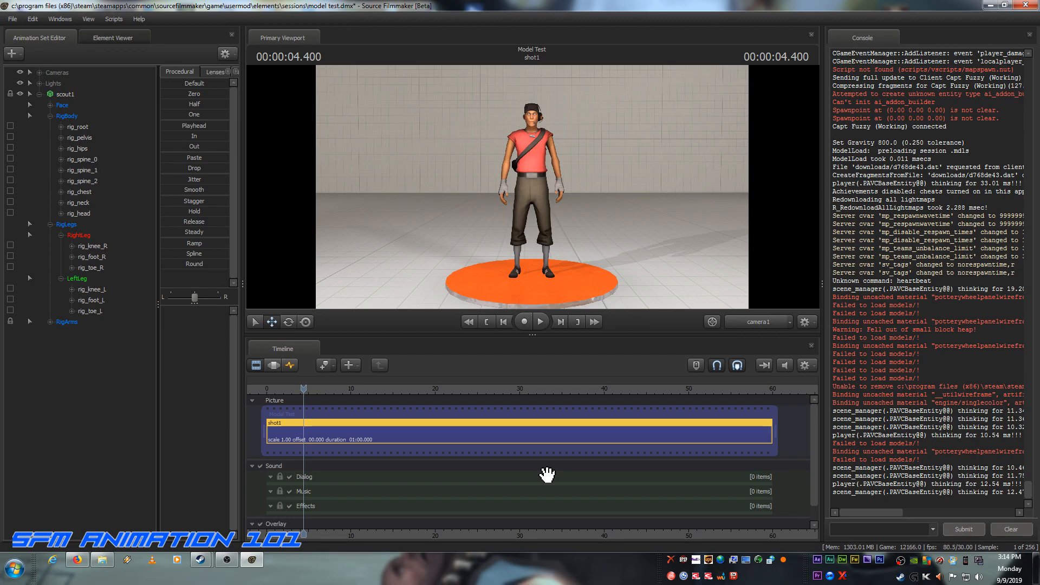
Step: Save the current session, model test.dmx
key("ctrl+s")
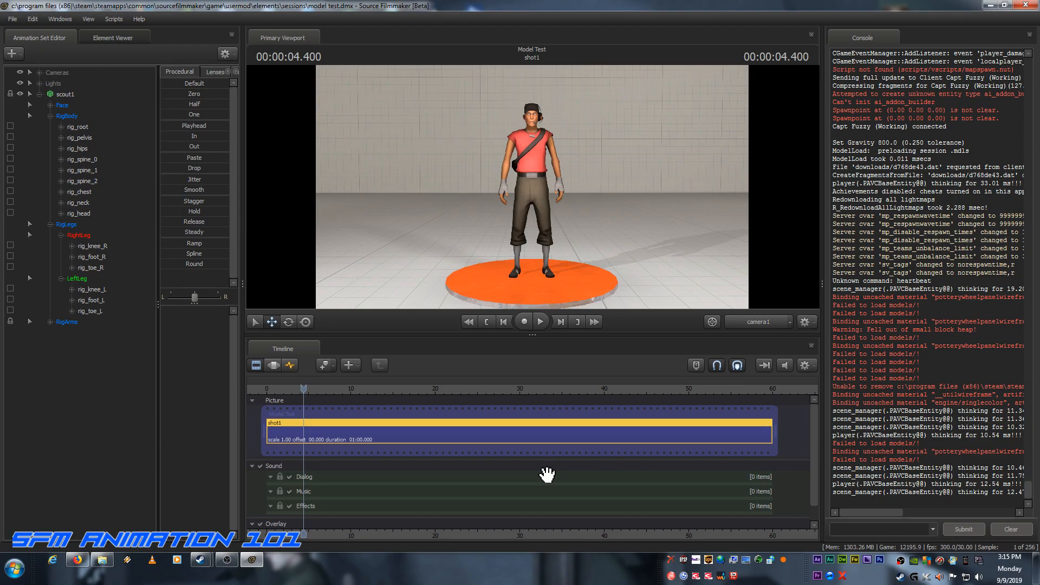
left_click(17, 21)
left_click(24, 50)
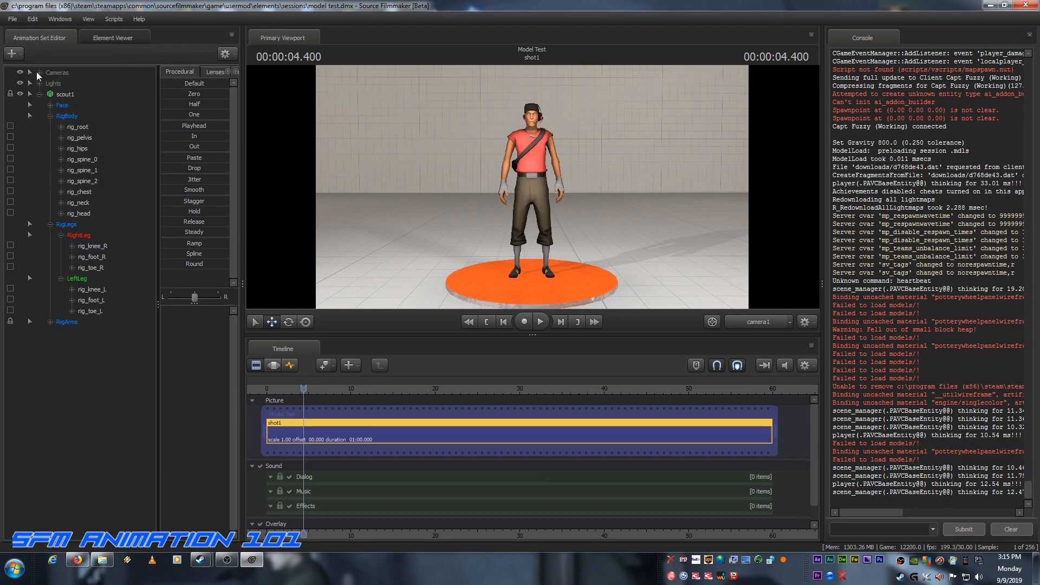